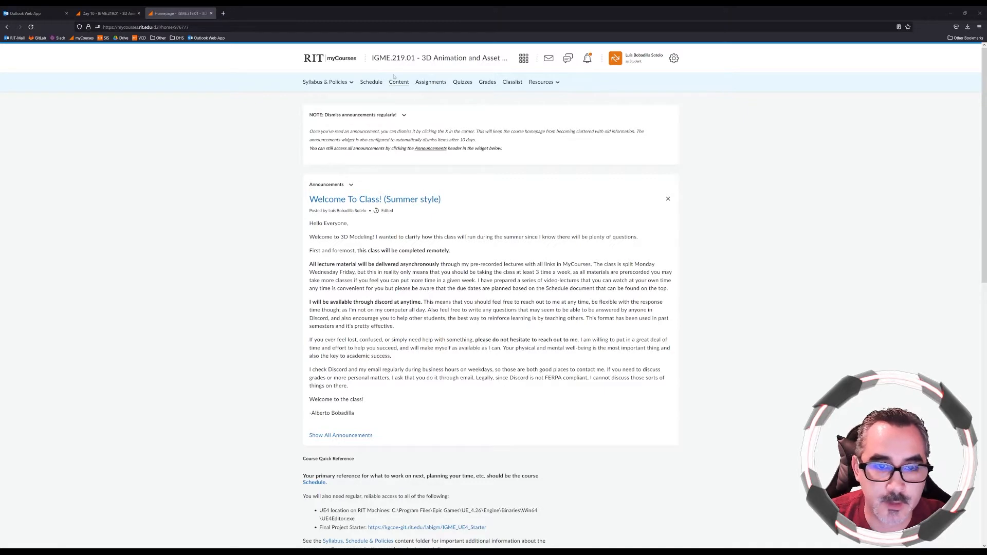
Open the E07 - Unreal Import Asset assignment and download its starter archive, E05&06 - Master Sword for Engines.zip.
click(438, 84)
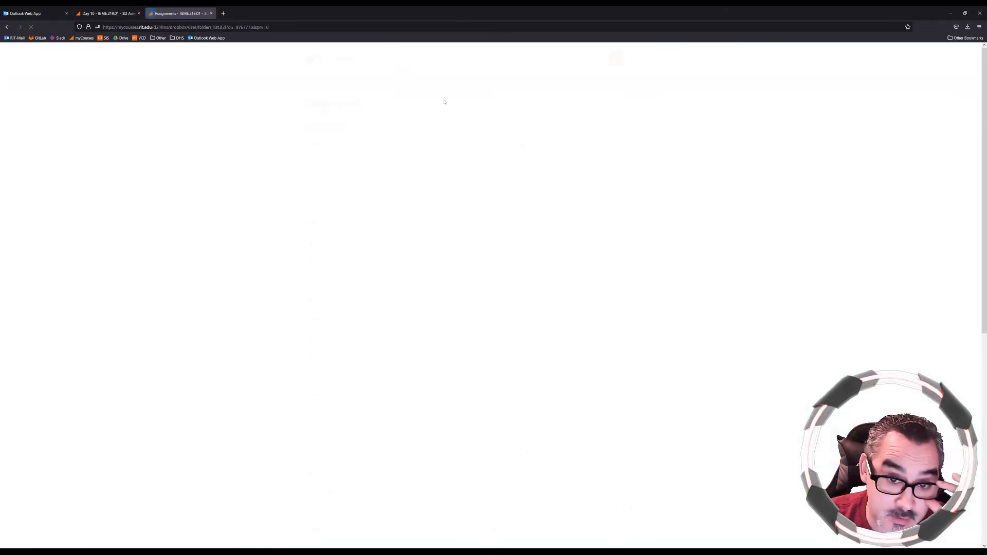
scroll(248, 199, down, 5)
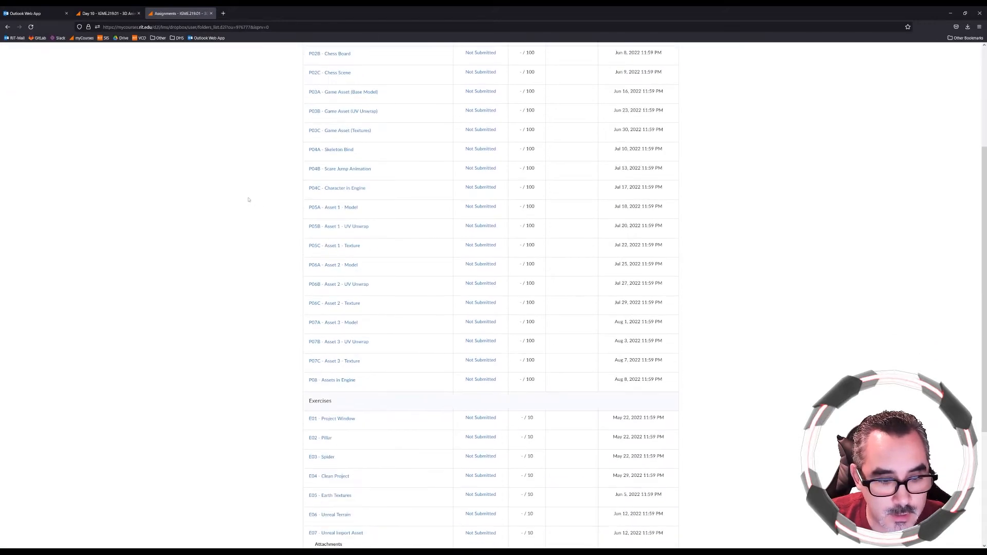
scroll(248, 199, down, 2)
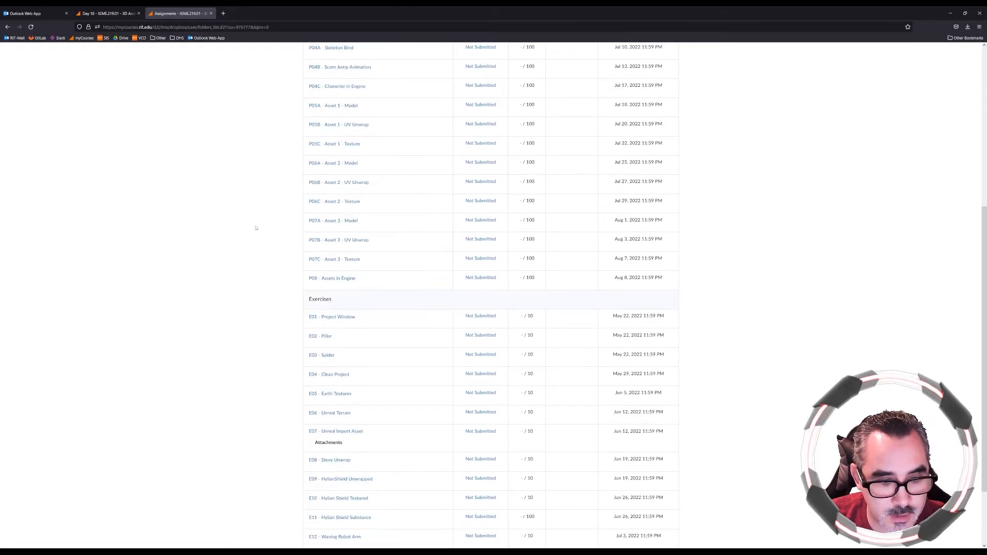
click(358, 434)
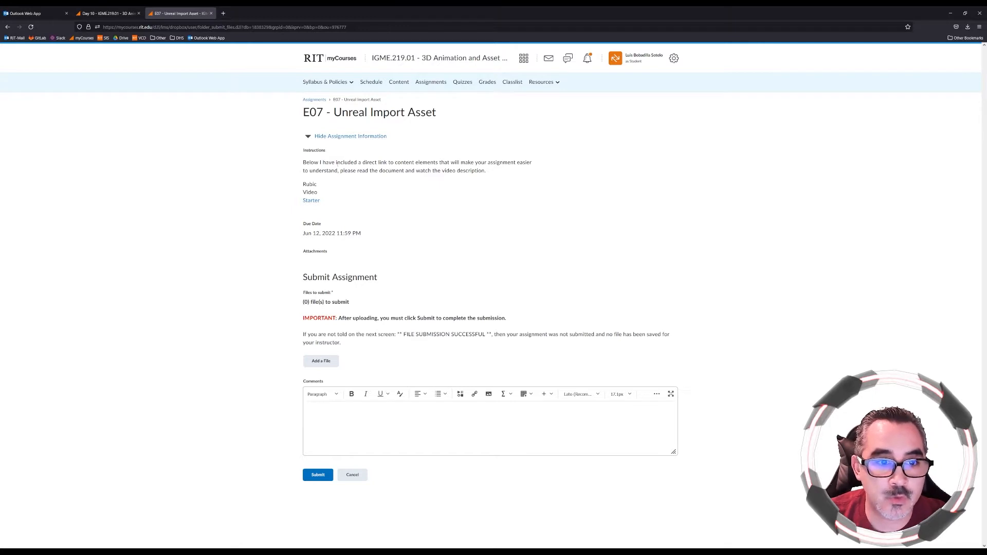
click(311, 202)
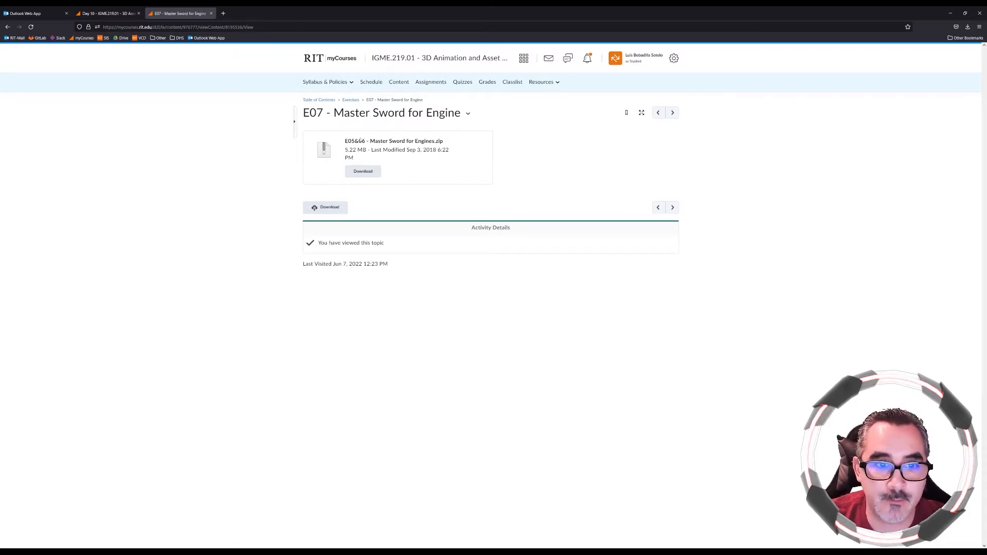
click(363, 173)
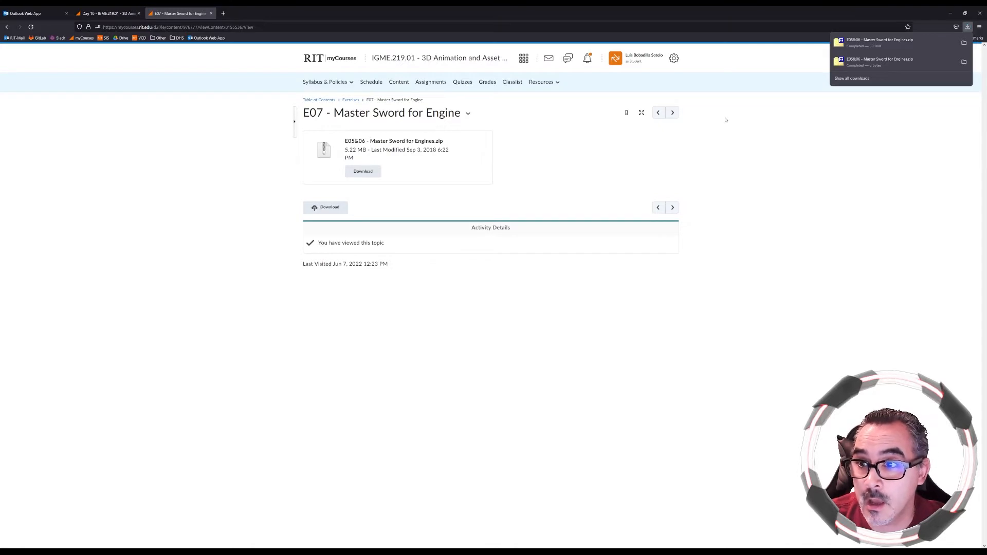
Minimize the browser and extract the Master Sword archive on the desktop into its own folder with 7-Zip.
click(950, 15)
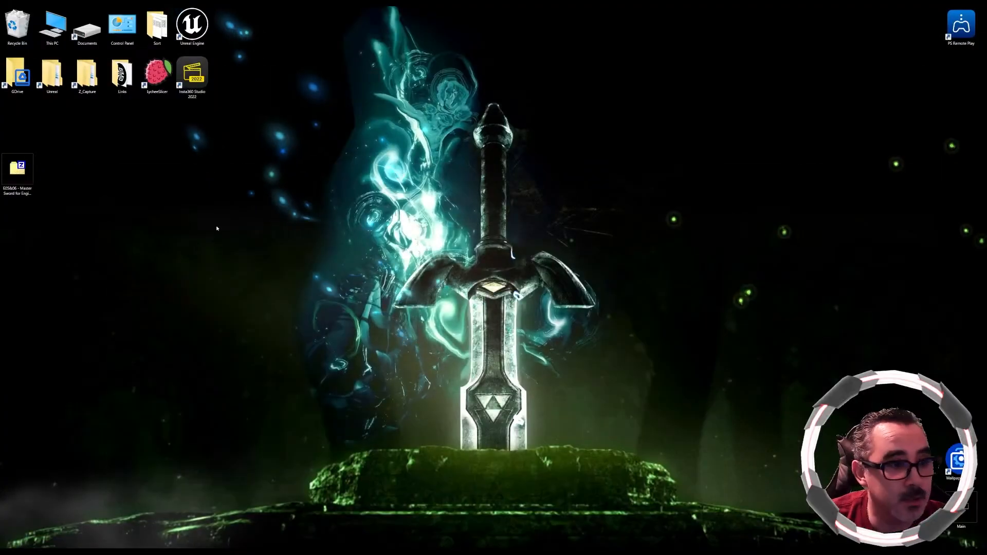
drag(17, 165, 52, 113)
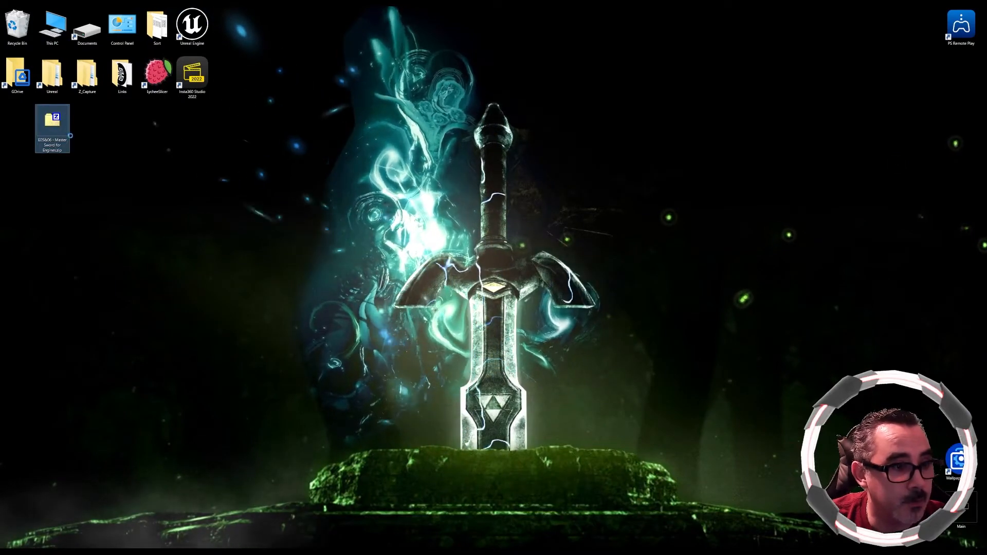
right_click(54, 119)
mouse_move(75, 145)
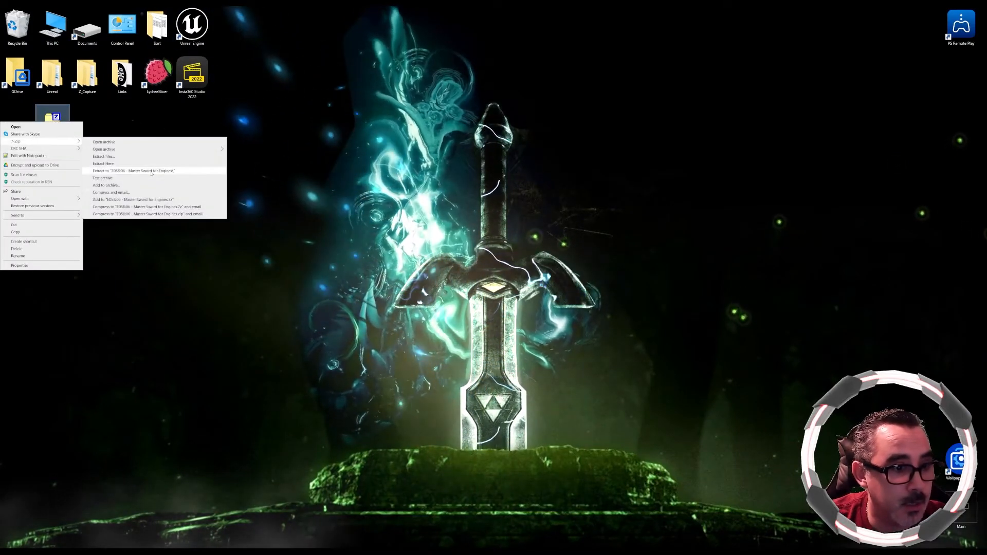
click(154, 174)
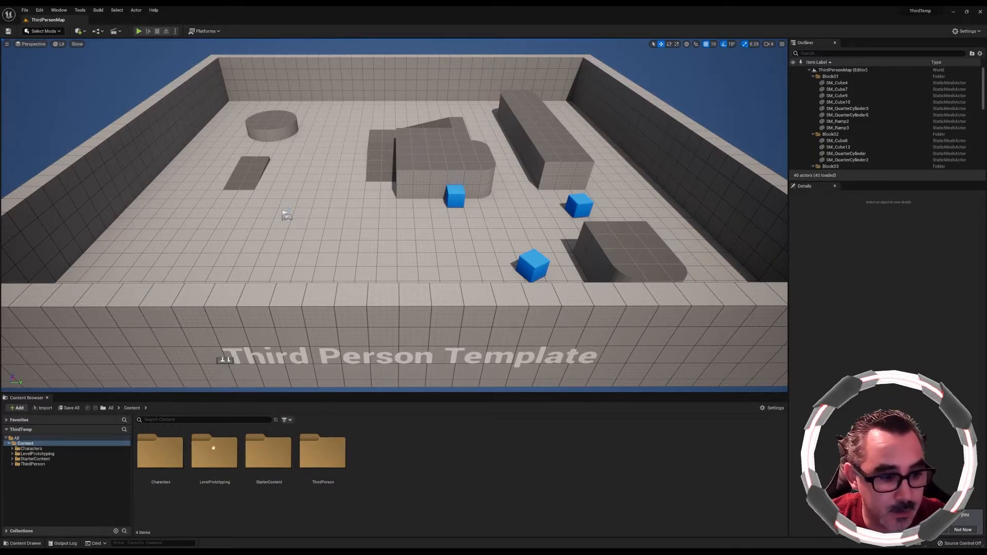
click(28, 444)
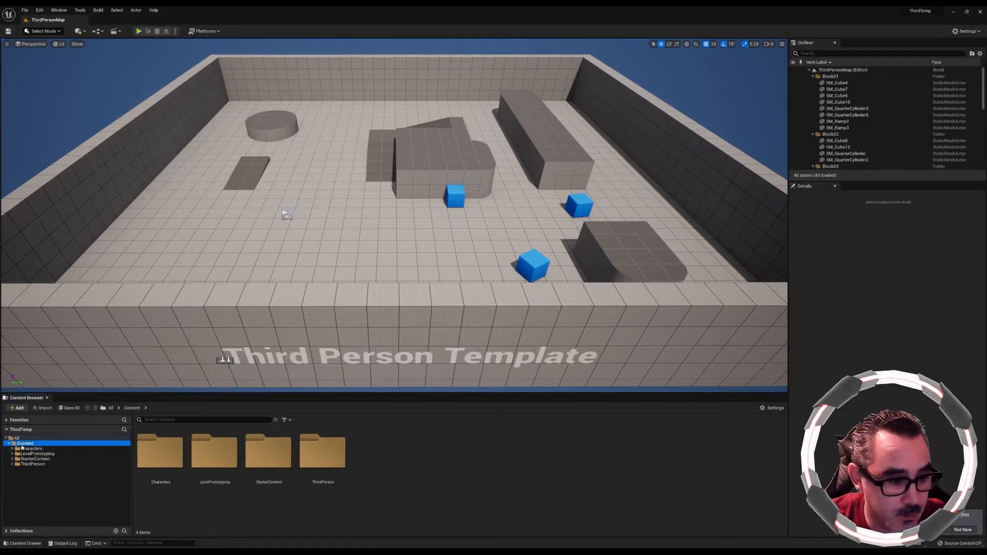
right_click(394, 467)
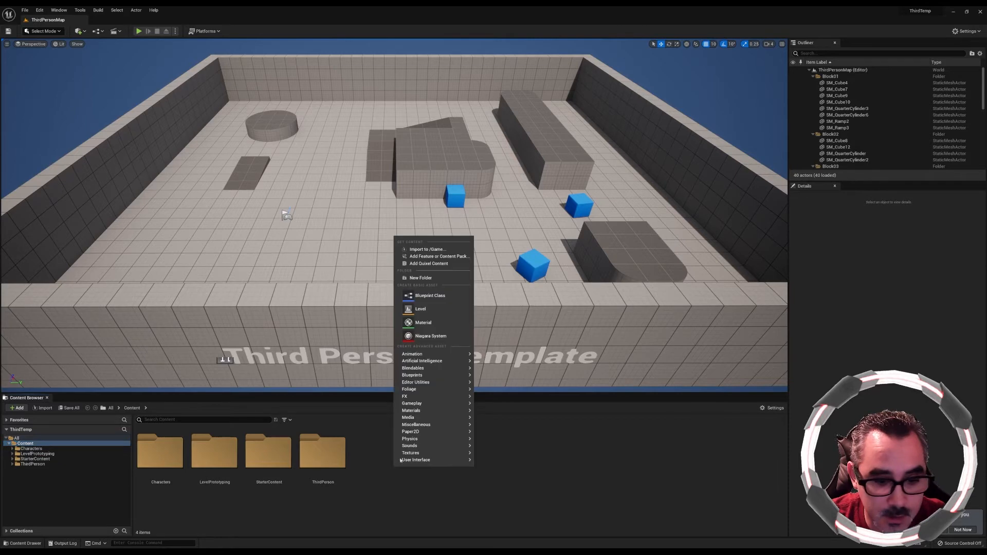
click(438, 250)
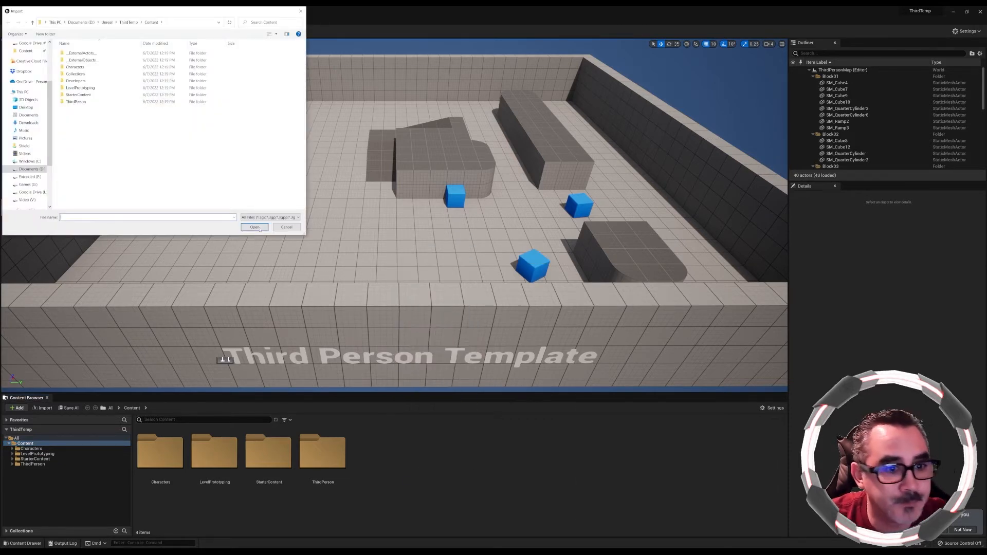
click(286, 227)
Create a folder named IGME in the project's Content folder and open it.
right_click(437, 478)
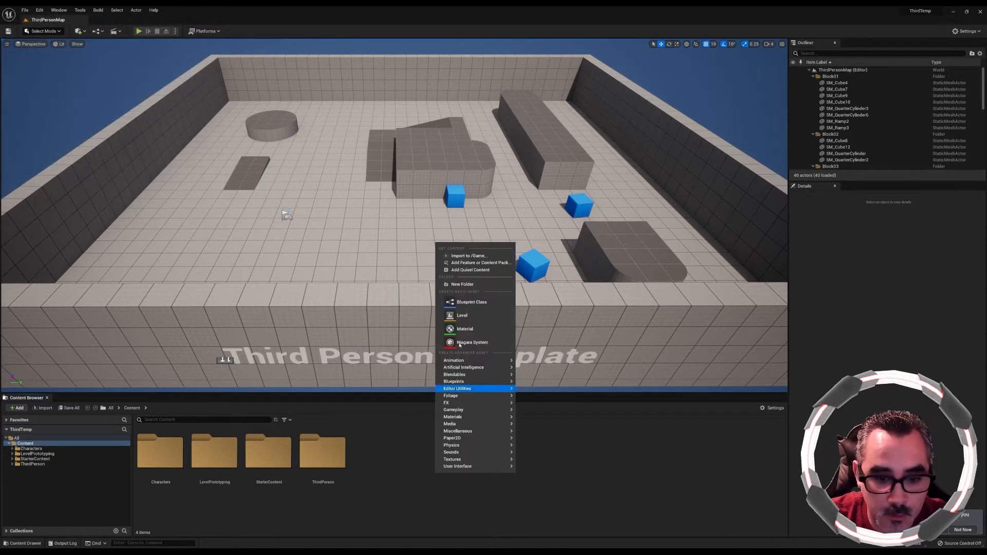
click(477, 285)
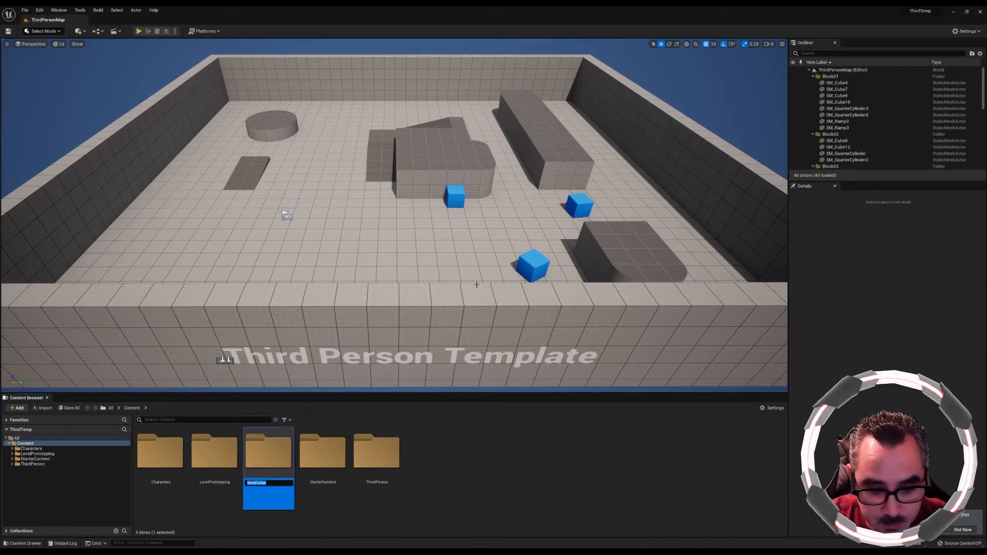
text(IGME)
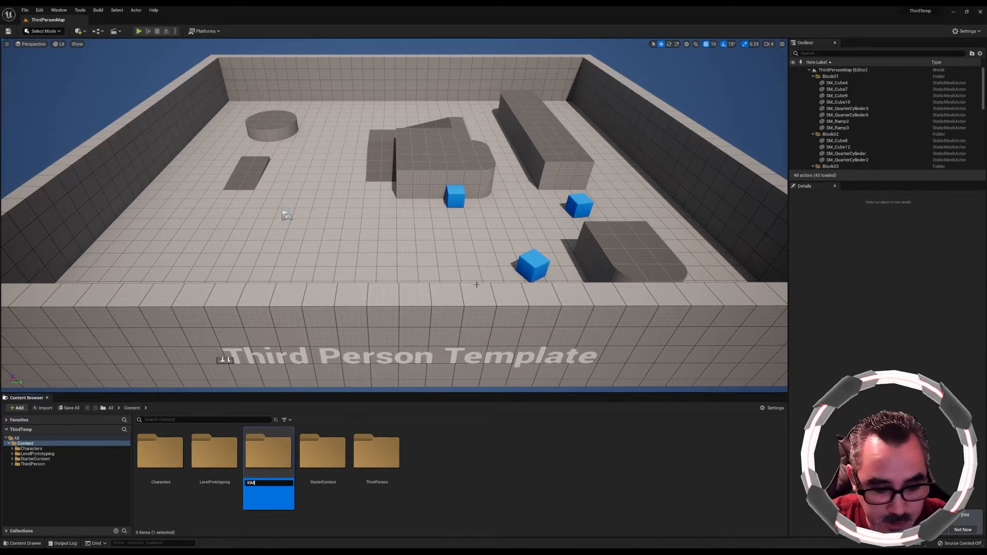
key(Return)
key(Return)
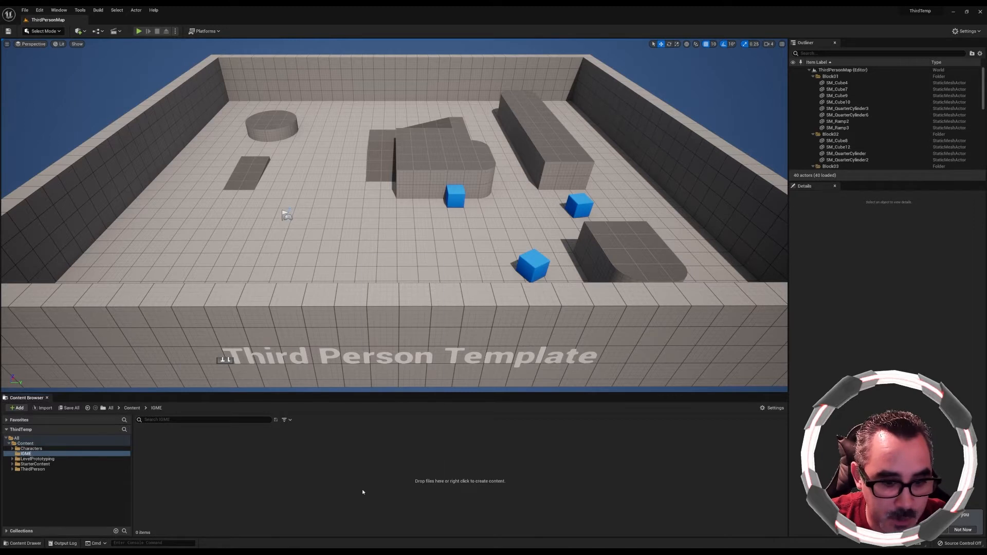
Create a subfolder named IGME219 inside the IGME folder and open it.
right_click(363, 492)
click(400, 301)
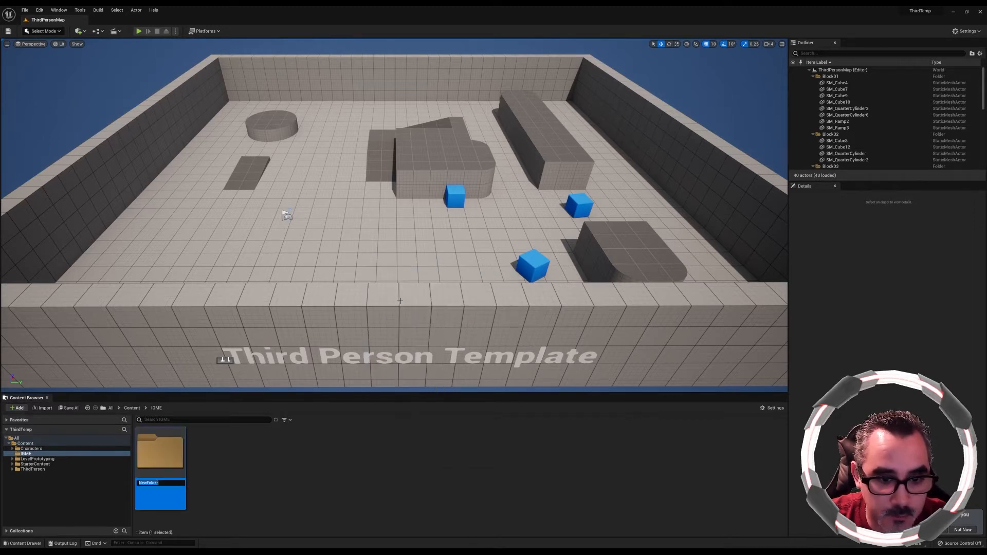
text(IGME219)
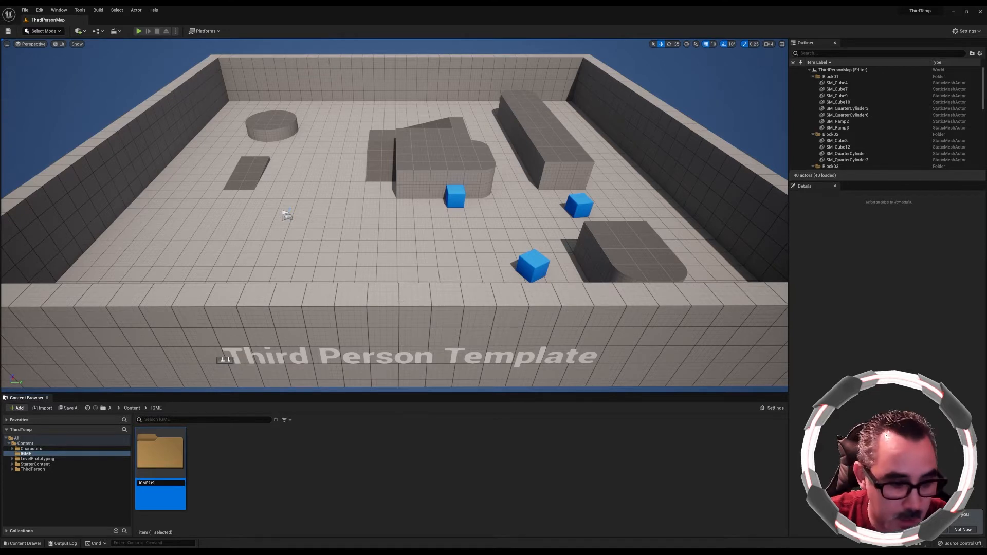
key(Return)
key(Return)
Create a subfolder named Materials inside the IGME219 folder and open it.
right_click(347, 477)
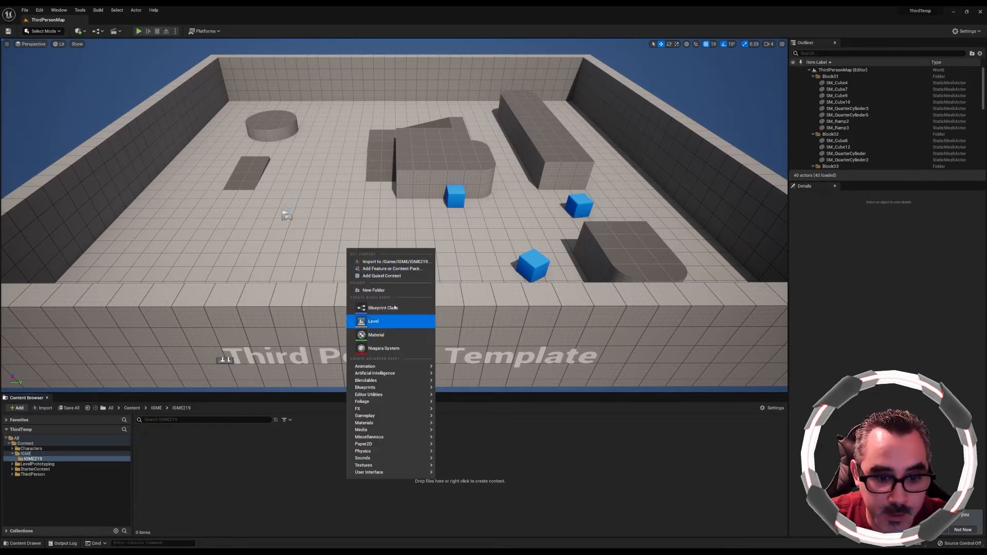
click(375, 290)
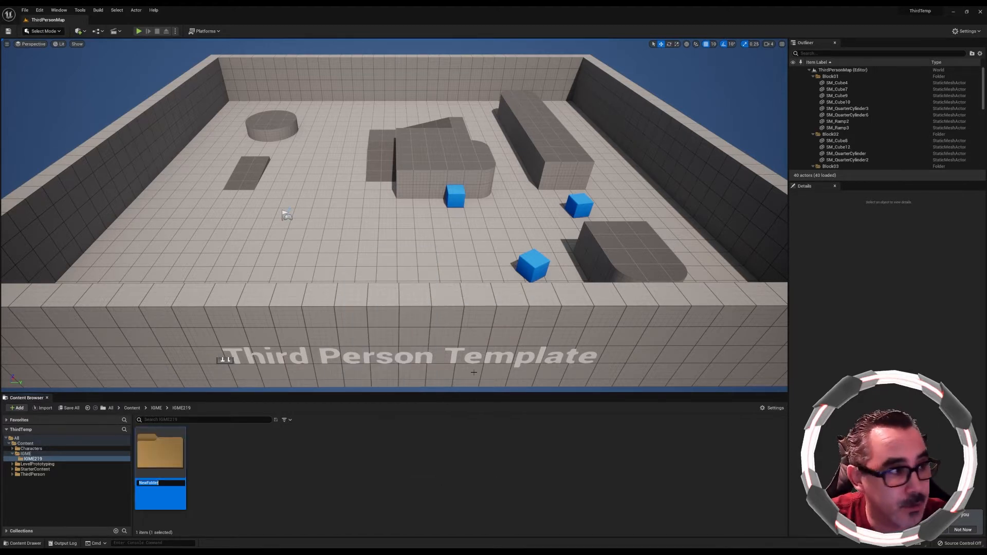
text(Materiatster)
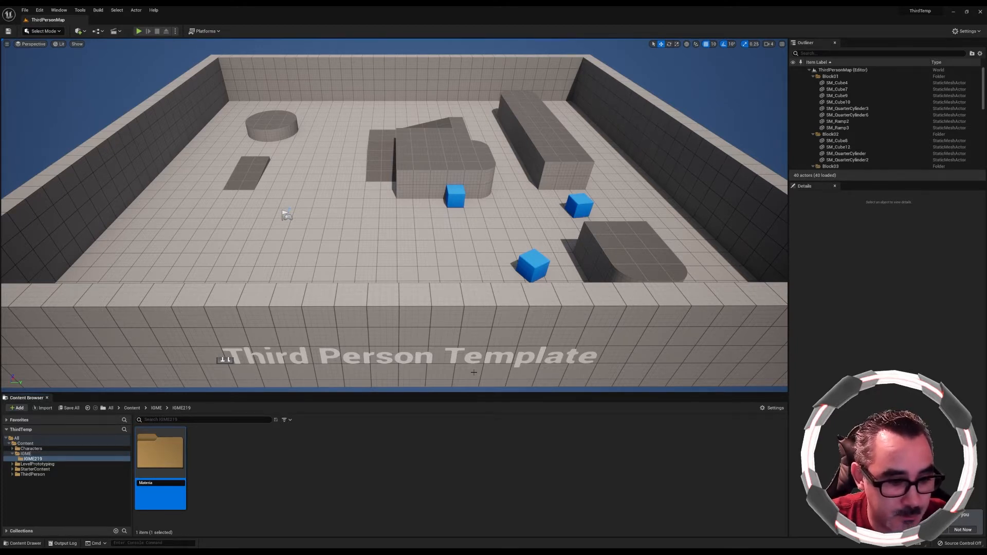
key(Return)
key(Return)
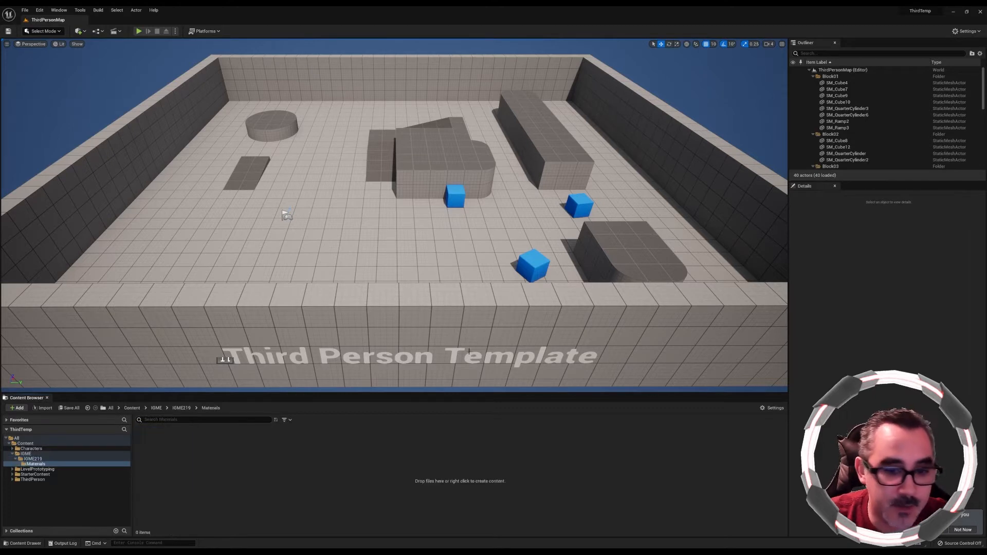
Create a new material named M_Master in the Materials folder.
right_click(306, 487)
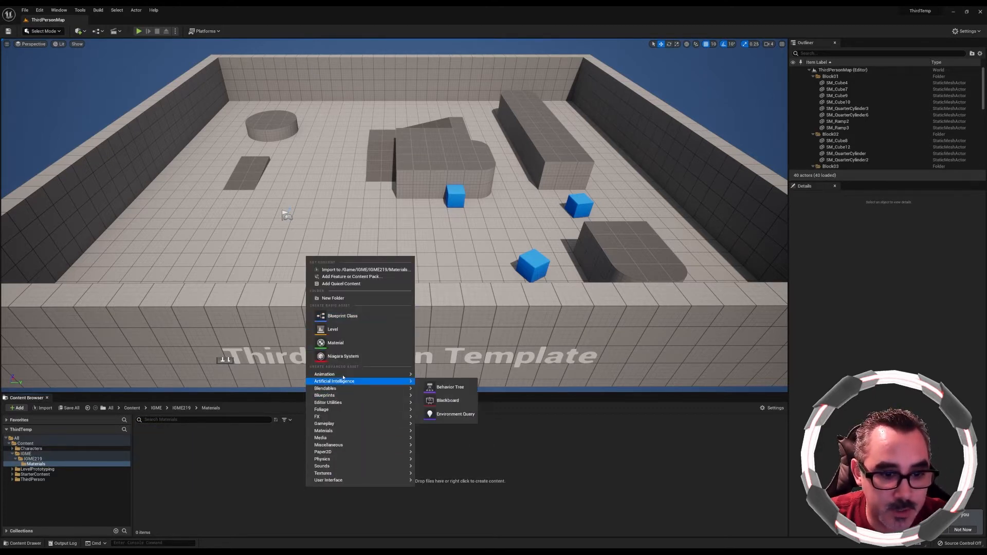
click(345, 344)
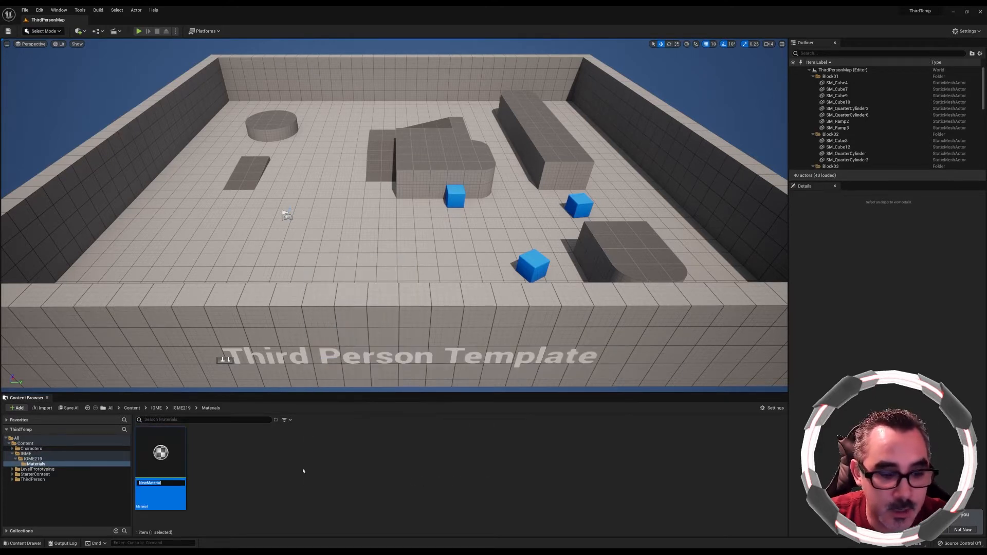
text(M_Master)
key(Return)
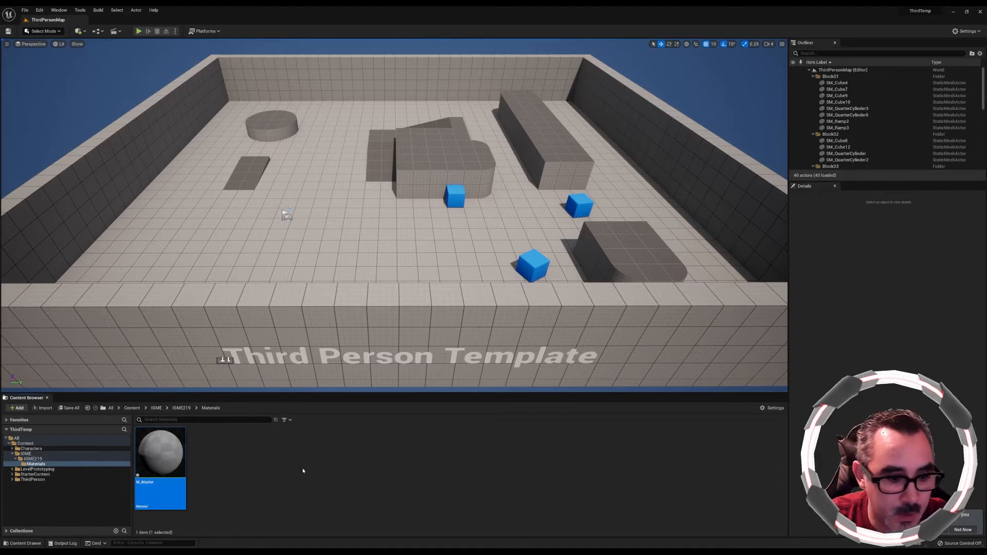
Open the M_Master material for editing and add a Constant3Vector node beside its main node.
double_click(175, 456)
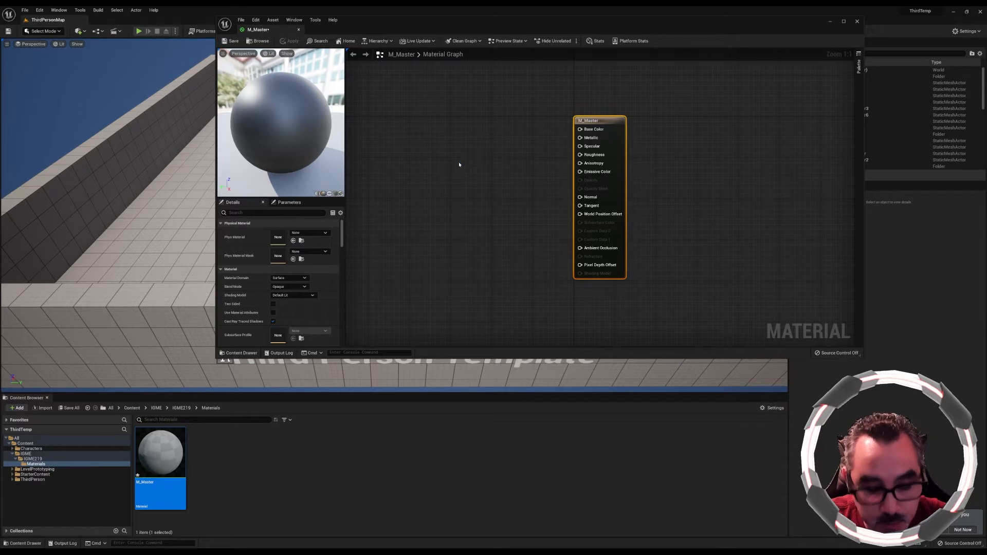
click(450, 147)
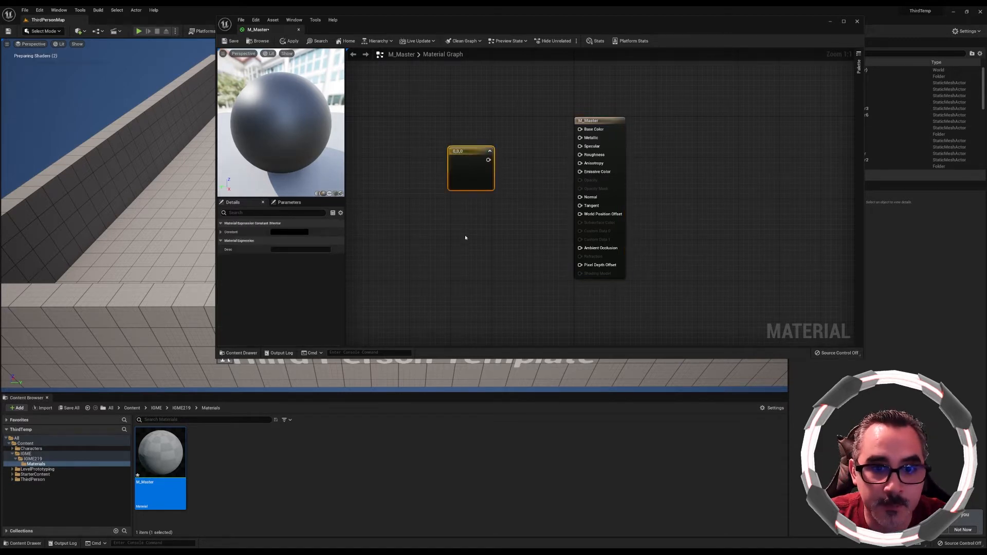
Add a second Constant3Vector node below the first by searching for "vector 3", and delete it again.
right_click(426, 216)
text(vector 3)
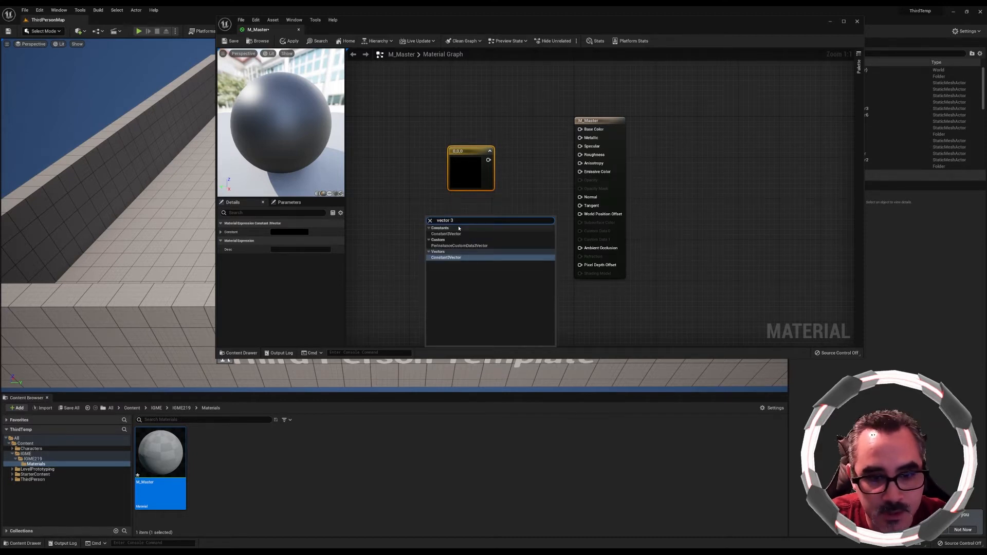
key(Up)
key(Up)
key(Return)
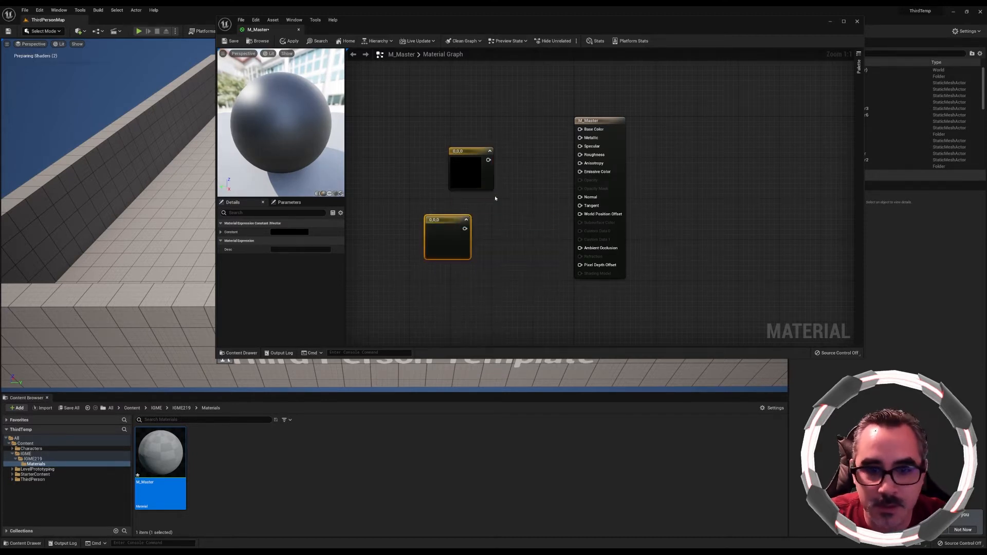
key(Delete)
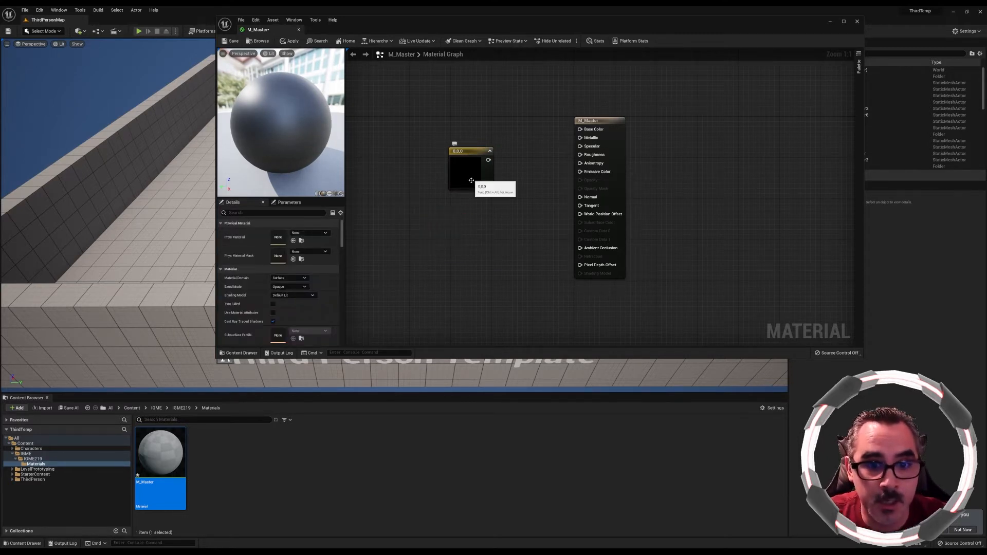
Connect the Constant3Vector output to the Base Color input of M_Master and save the material.
drag(487, 160, 580, 130)
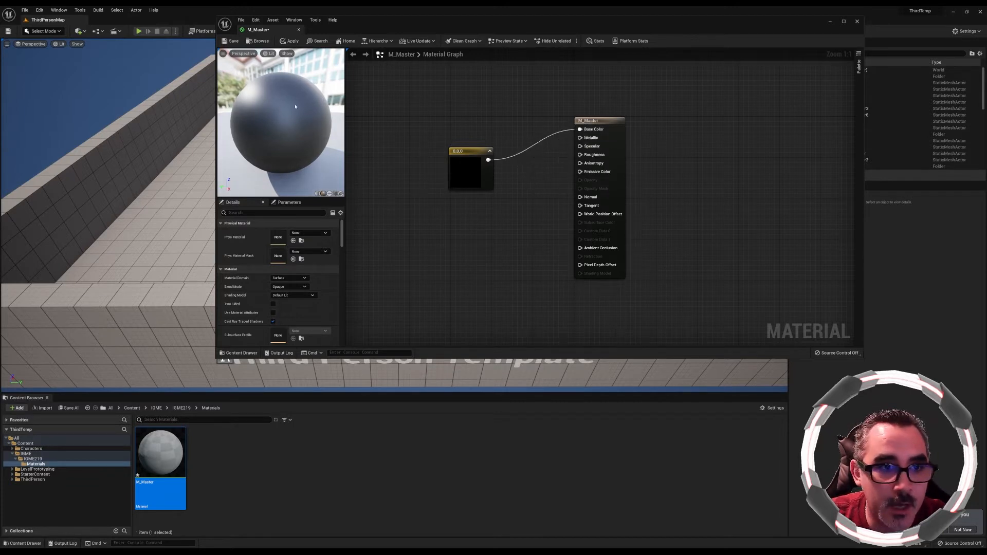
click(231, 41)
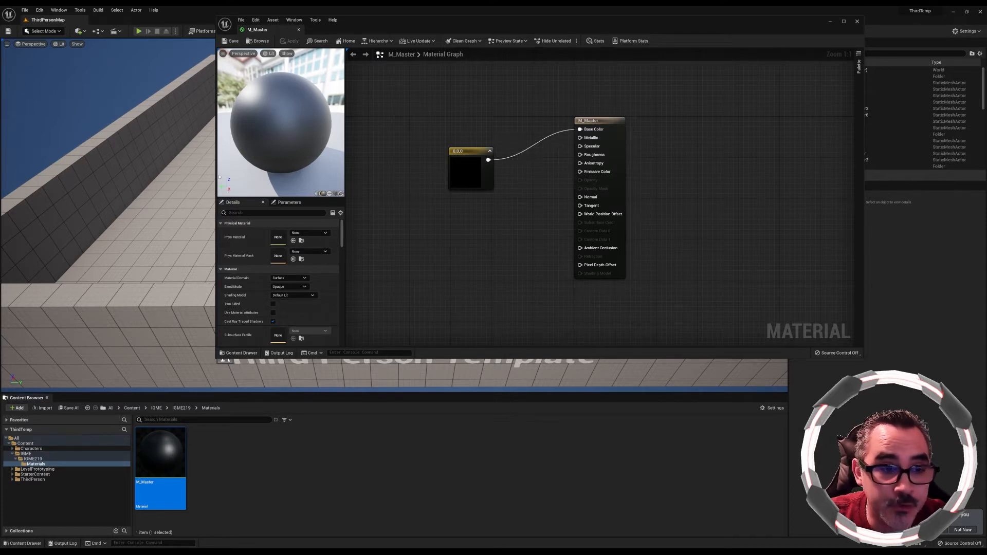
Shrink the material editor window, move it aside, and apply M_Master to the large block in the middle of the level.
drag(216, 16, 474, 89)
drag(618, 94, 647, 85)
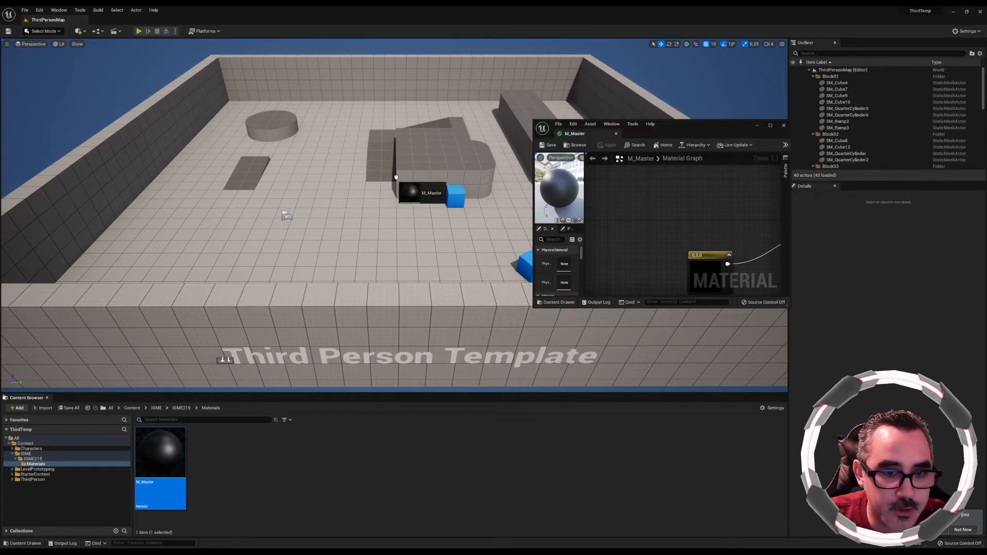
drag(397, 179, 431, 184)
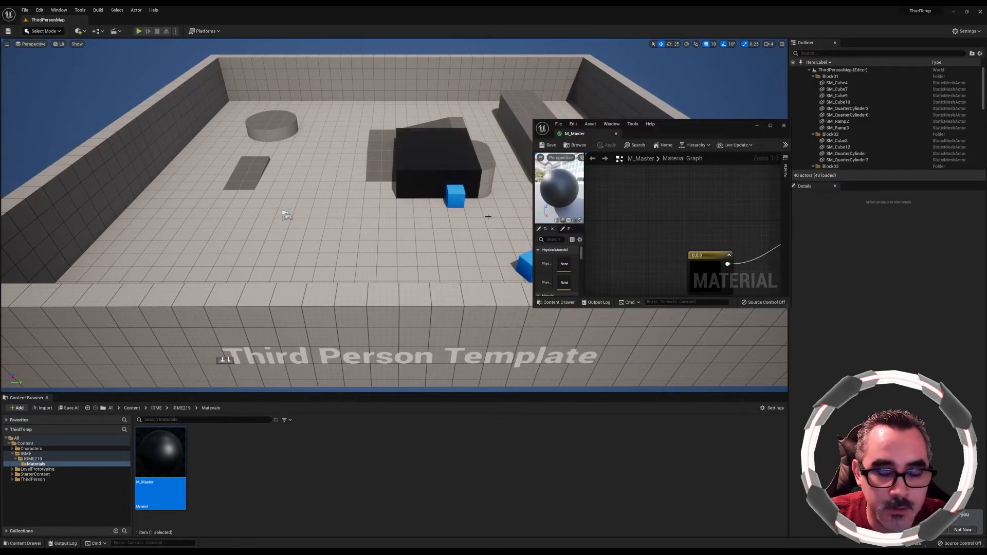
Play-test the level by running and jumping the character onto the black block, and stop the play session.
click(139, 32)
key(w)
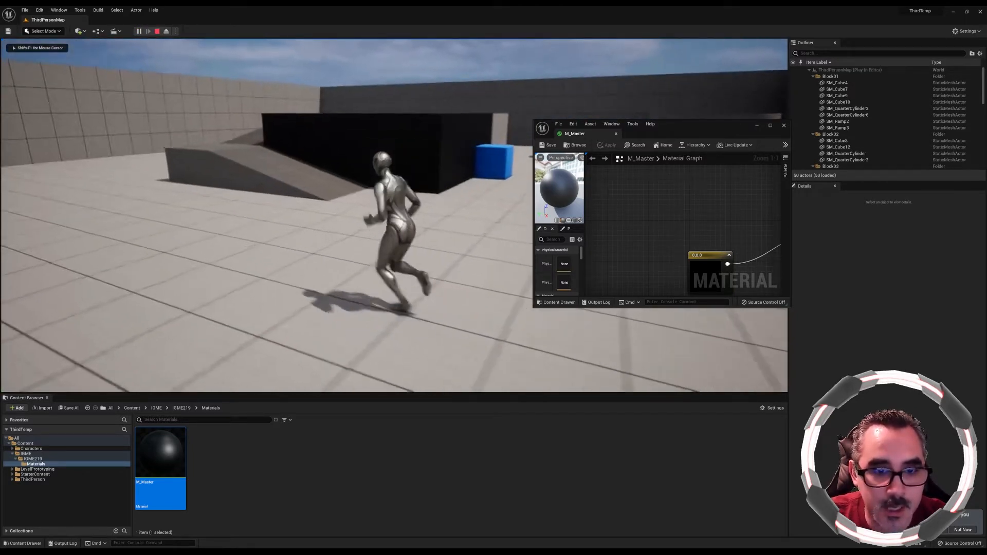
key(space)
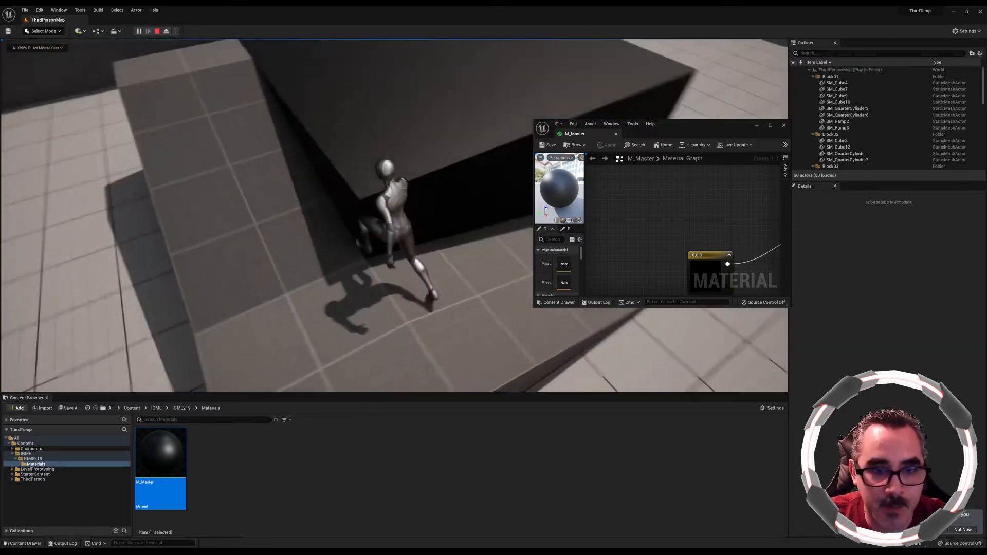
key(space)
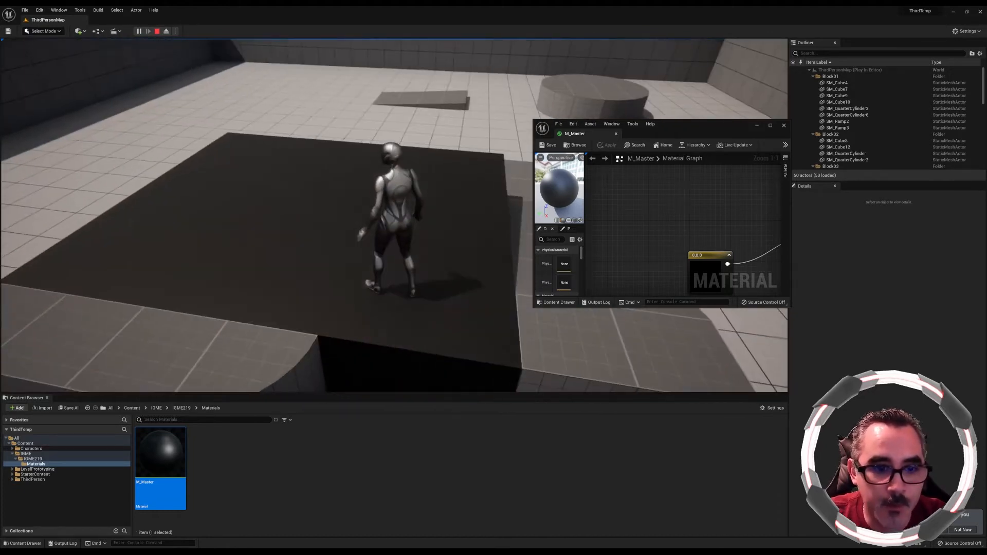
key(Escape)
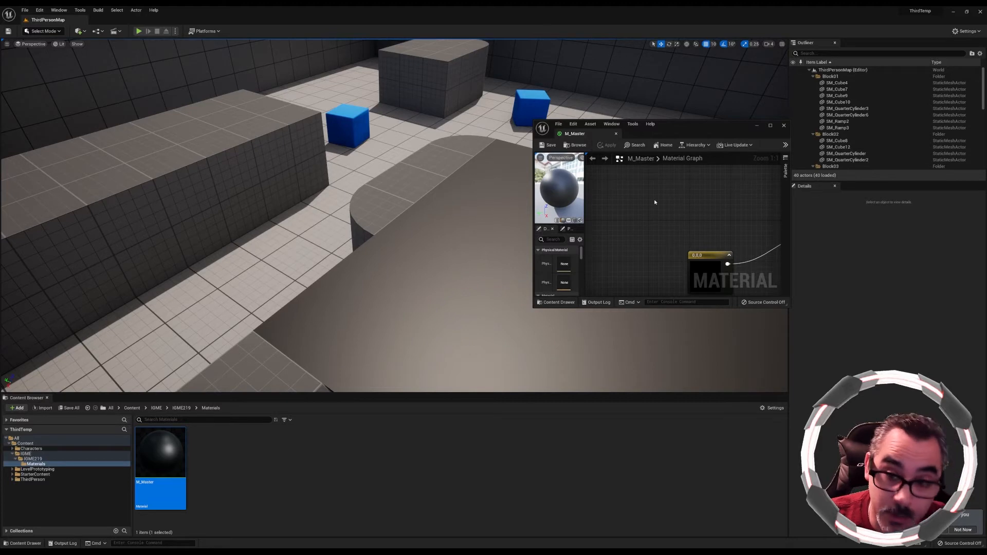
Create a material instance from M_Master in the Materials folder.
click(275, 490)
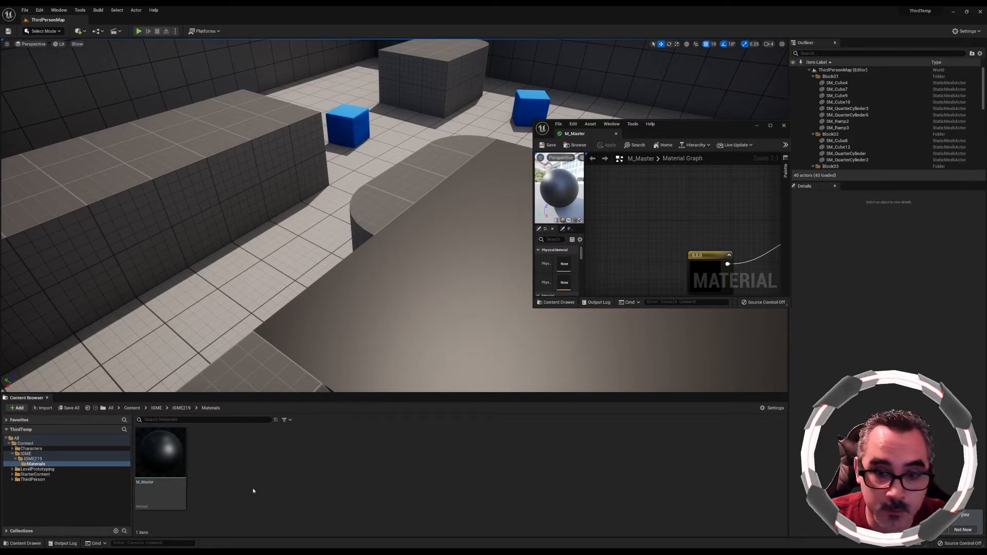
click(166, 455)
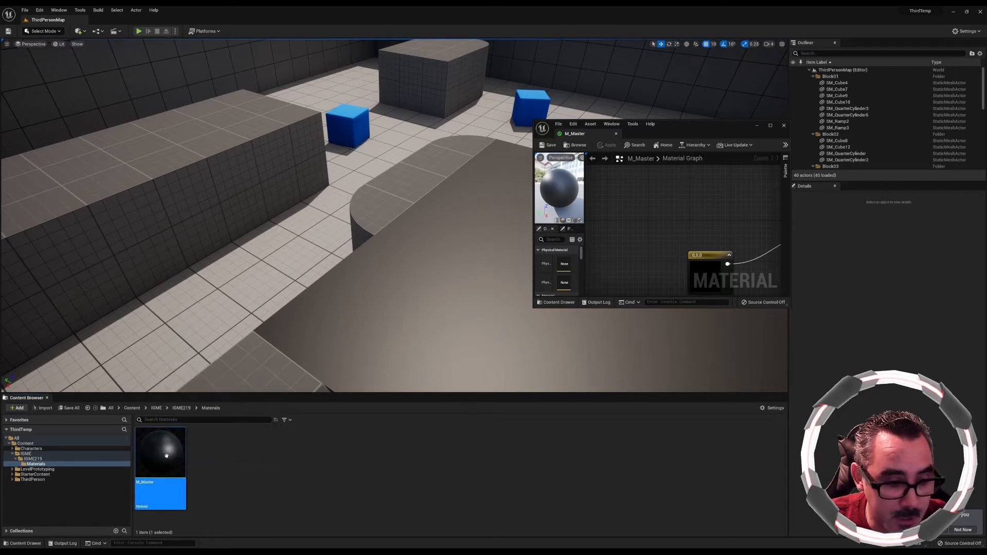
right_click(166, 456)
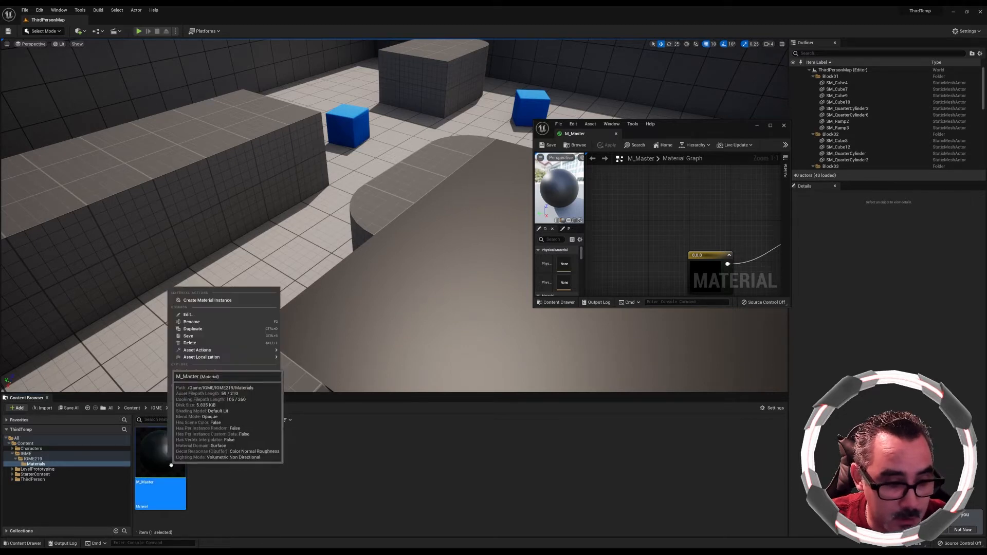
click(204, 300)
Name the new material instance MI_Red.
key(Home)
key(Right)
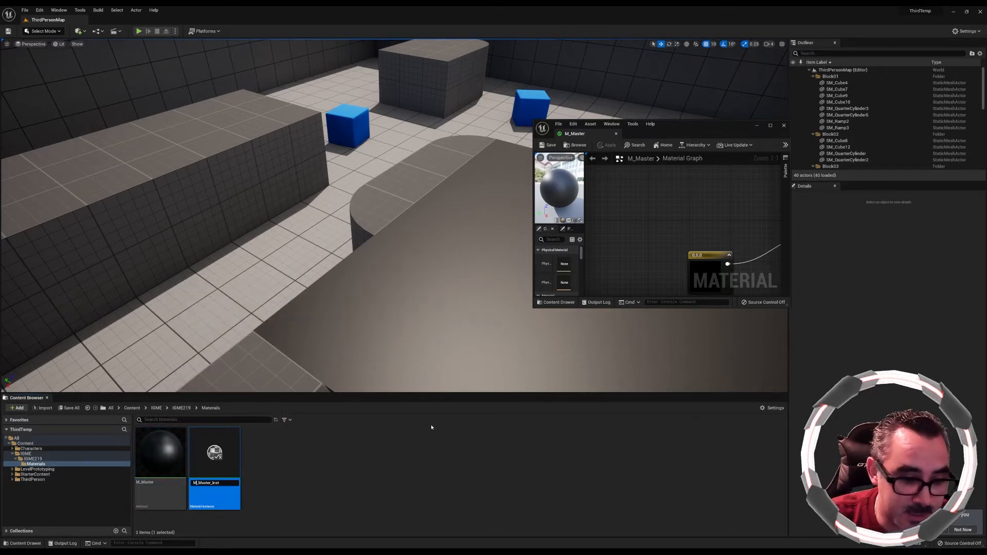
text(I)
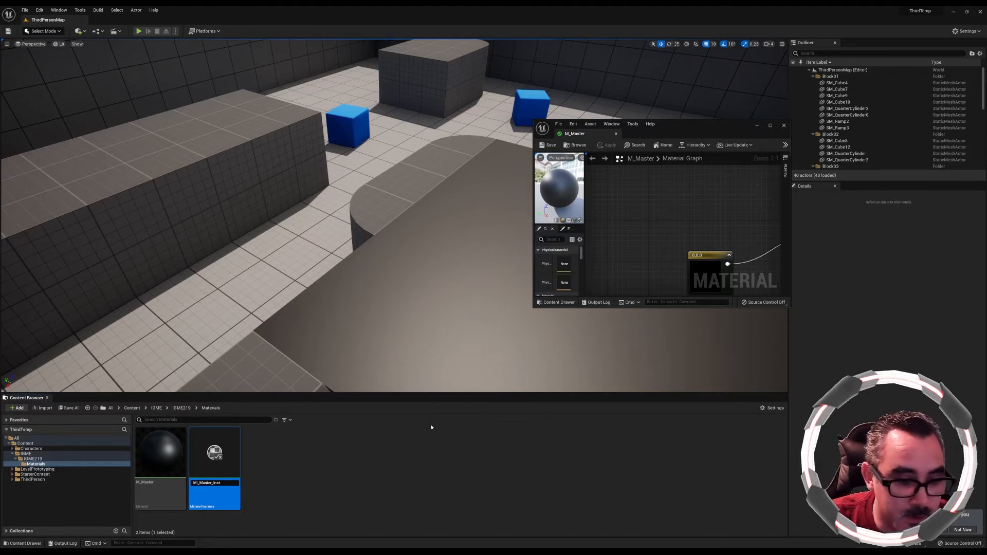
key(End)
key(BackSpace)
key(BackSpace)
key(BackSpace)
key(BackSpace)
key(BackSpace)
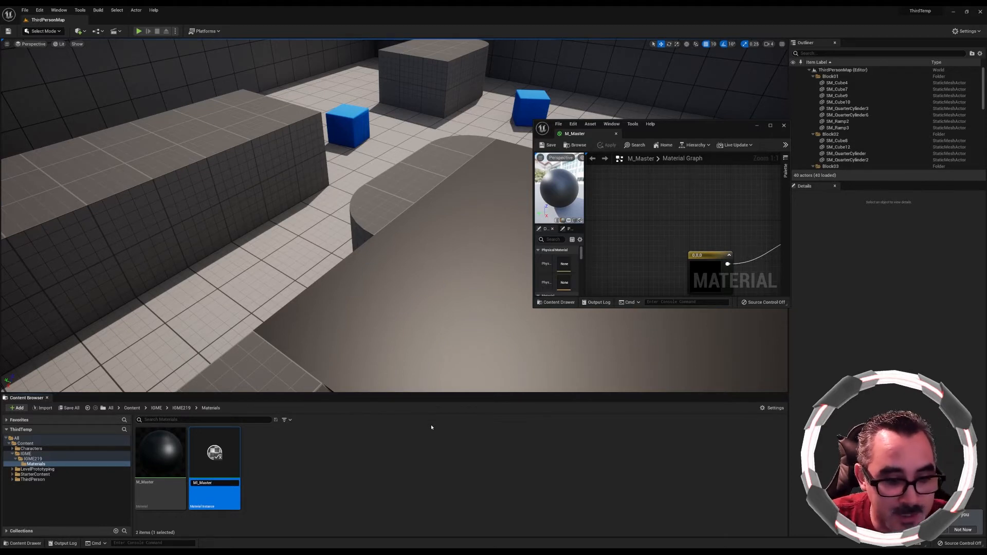
text(Red)
key(Return)
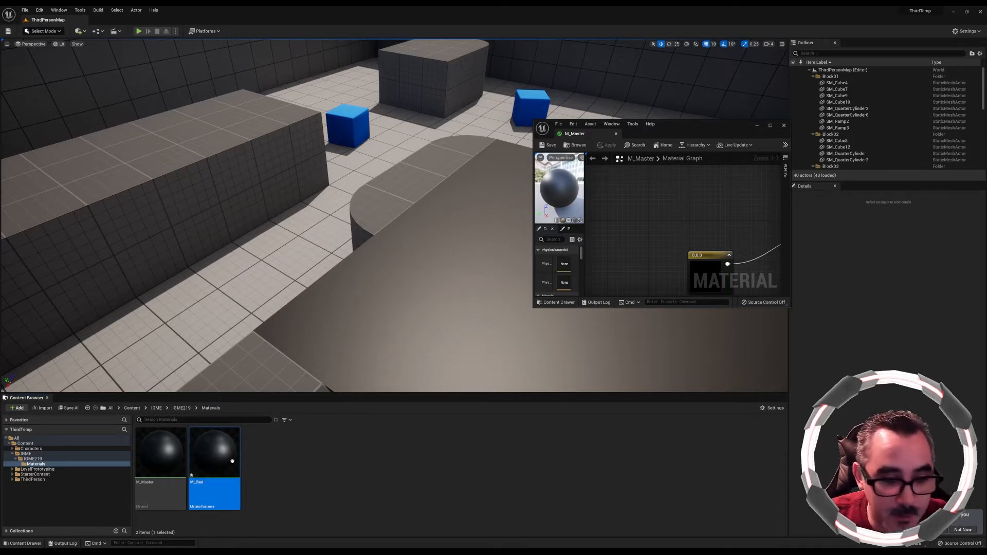
Apply MI_Red to the block adjoining the large black one, and open MI_Red in a repositioned, enlarged editor window.
mouse_move(236, 463)
mouse_down()
mouse_move(401, 201)
mouse_move(461, 155)
mouse_up()
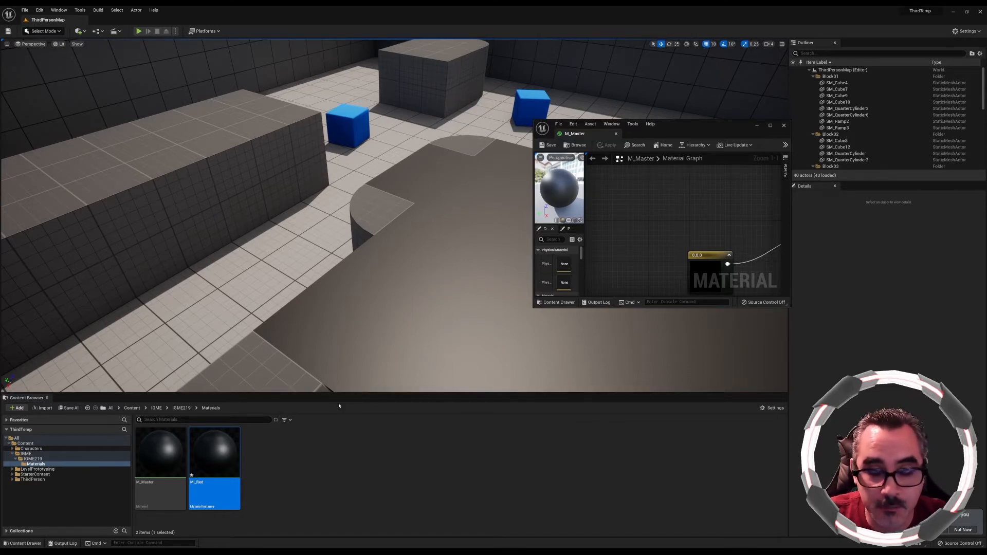
double_click(218, 457)
drag(717, 122, 465, 43)
drag(538, 228, 781, 364)
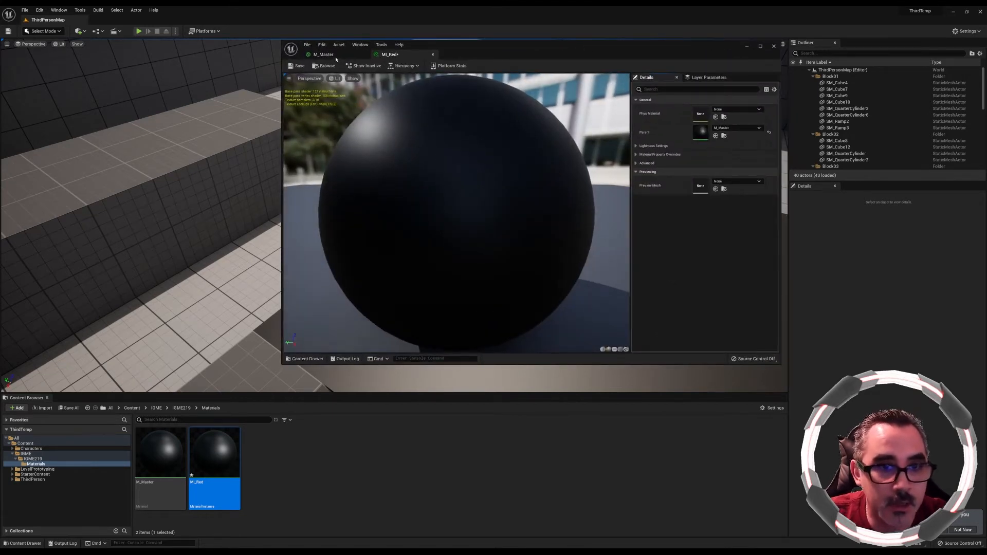
Set the Constant3Vector color in M_Master to full red with saturation and value at maximum, and save the material.
click(335, 56)
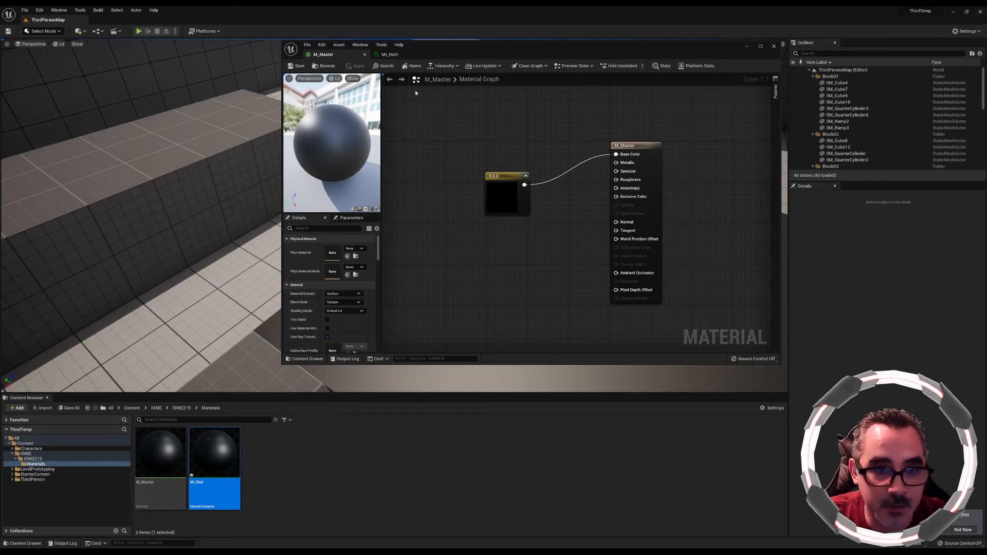
click(390, 55)
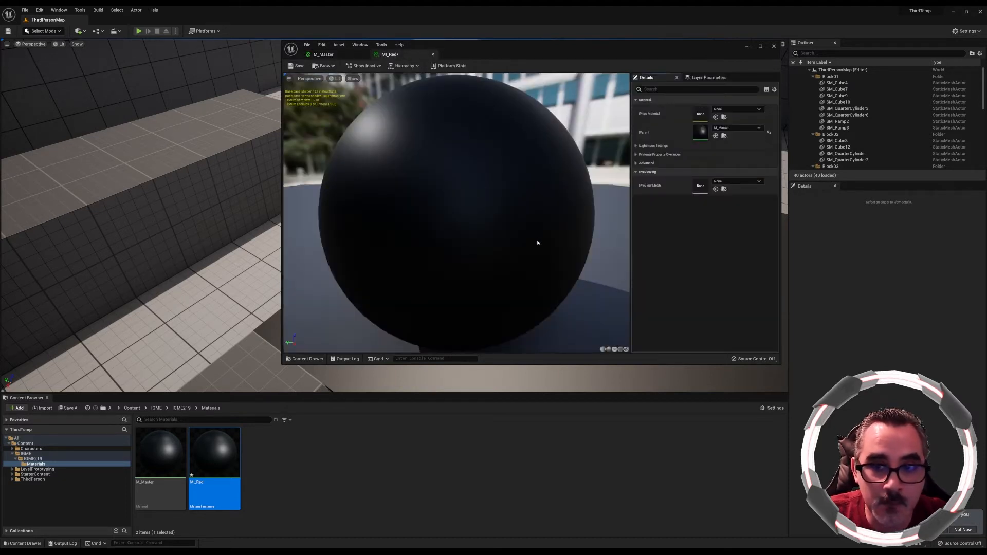
click(323, 54)
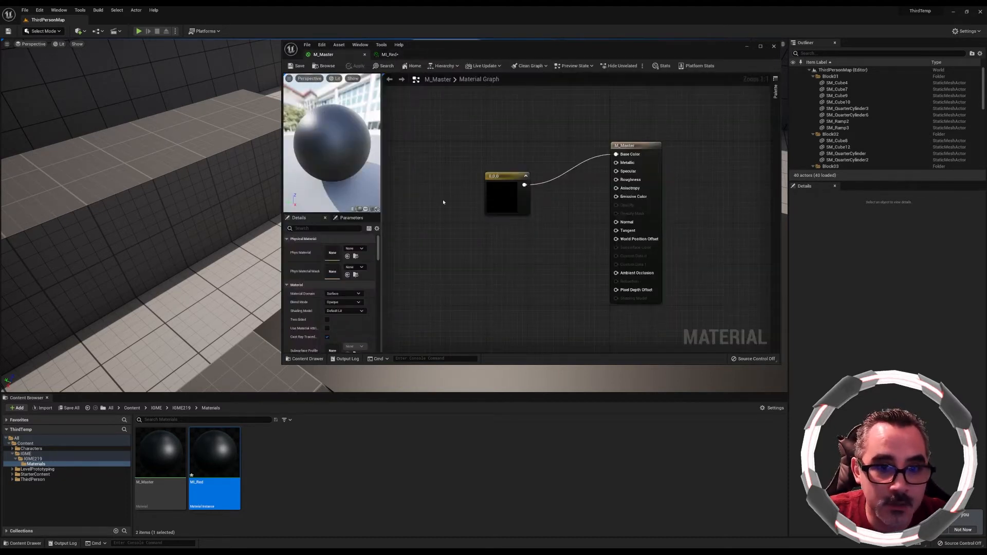
double_click(508, 198)
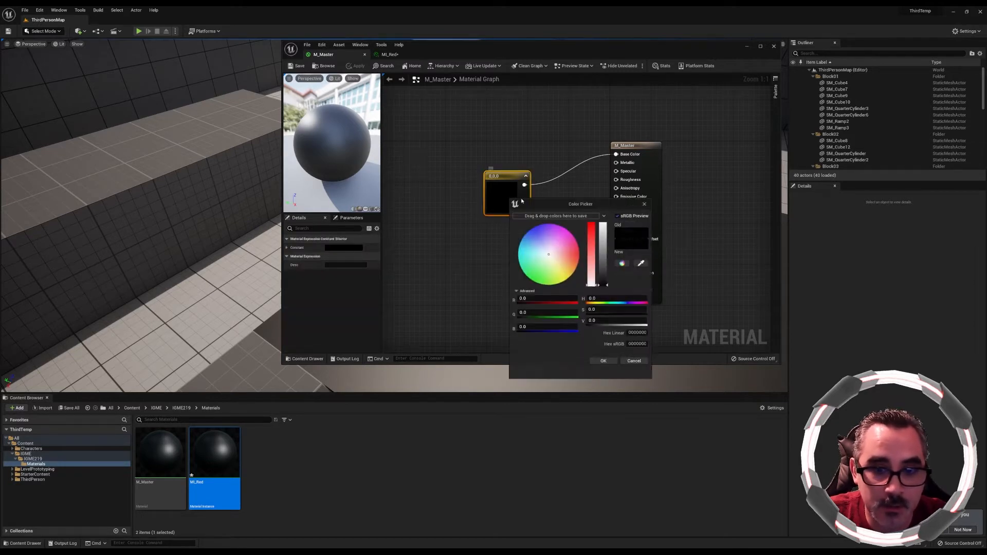
drag(591, 284, 591, 225)
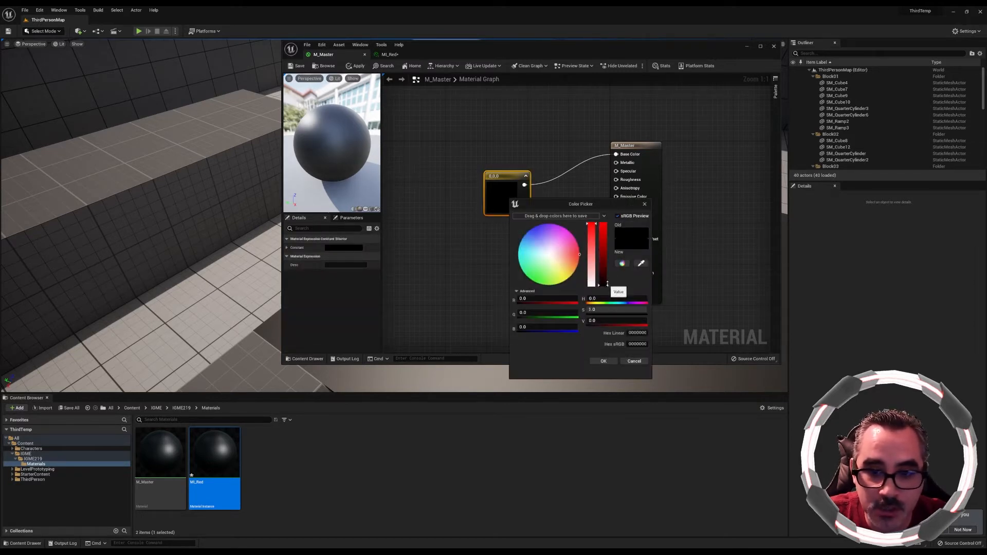
drag(603, 285, 601, 212)
click(604, 361)
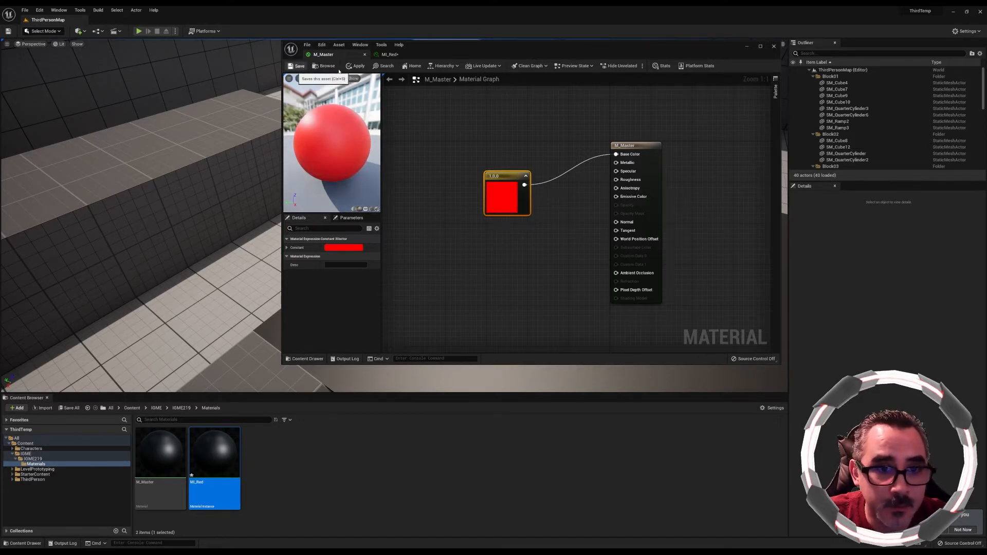
click(297, 66)
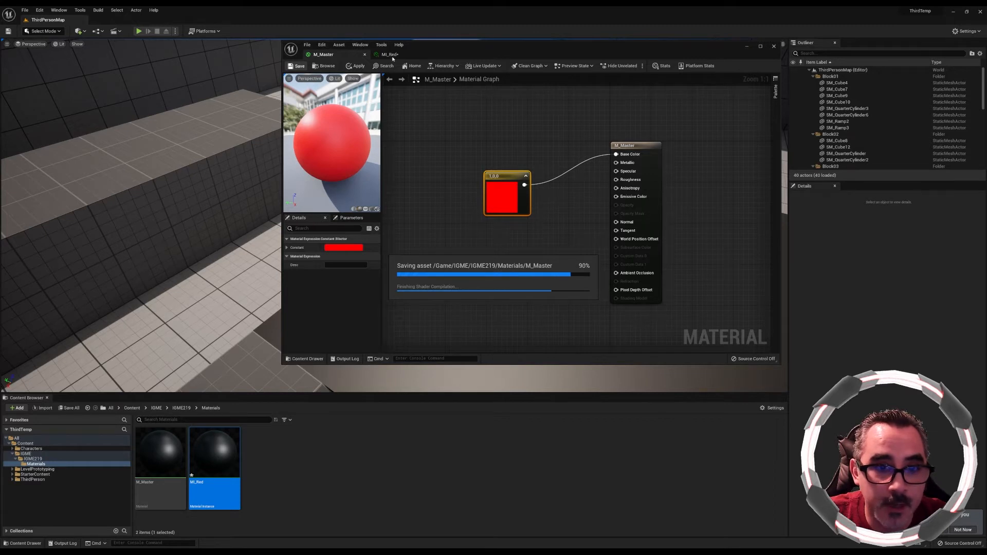
Check the MI_Red preview, return to M_Master, and move the editor window aside to view the blocks in the level.
click(392, 55)
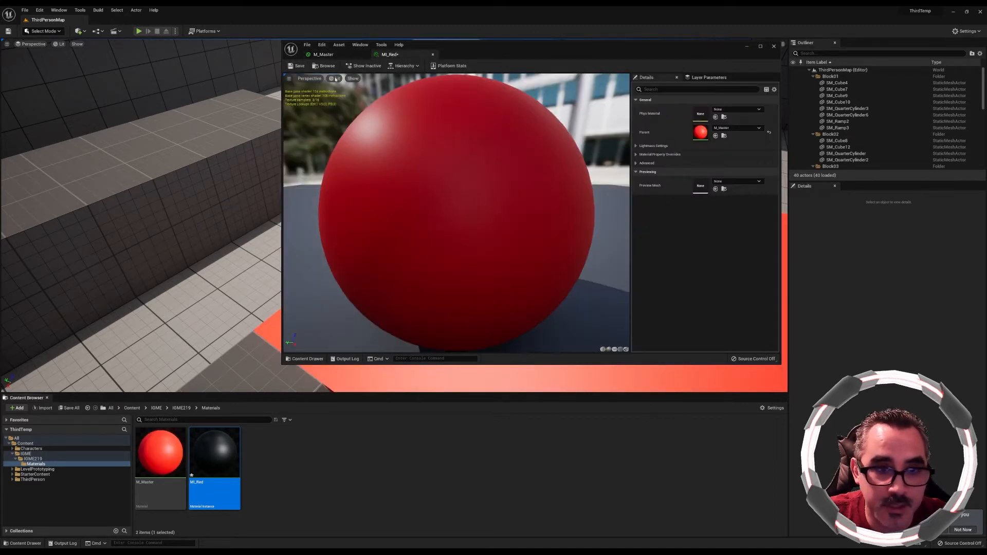
click(322, 54)
drag(453, 47, 616, 33)
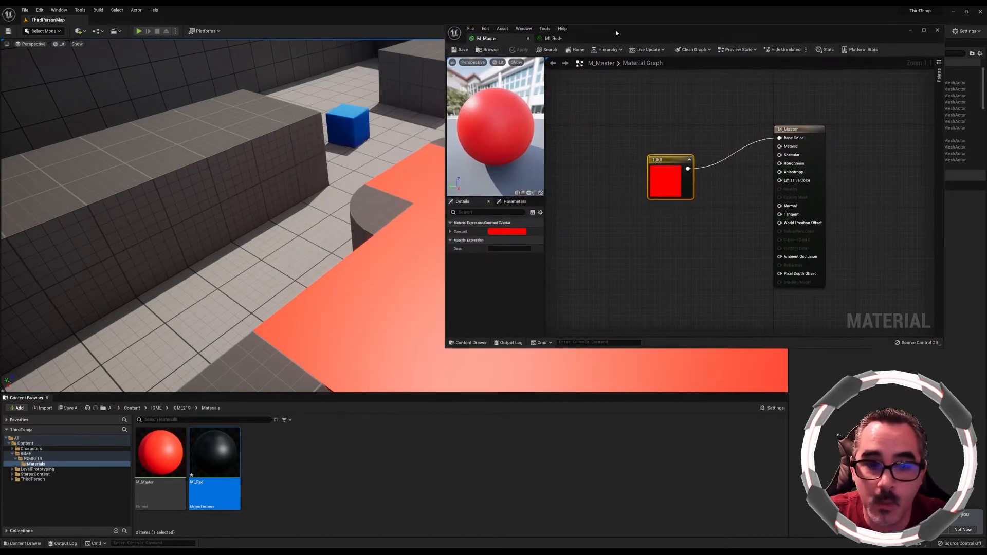
mouse_move(295, 168)
mouse_down()
mouse_move(288, 149)
mouse_move(295, 167)
mouse_up()
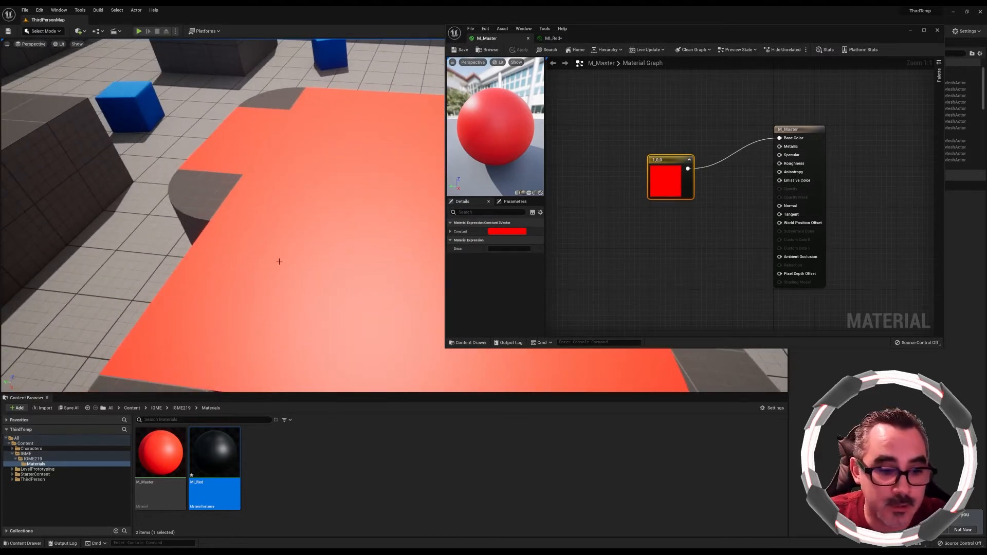
Create another material instance from M_Master and name it MI_Green.
drag(215, 453, 260, 448)
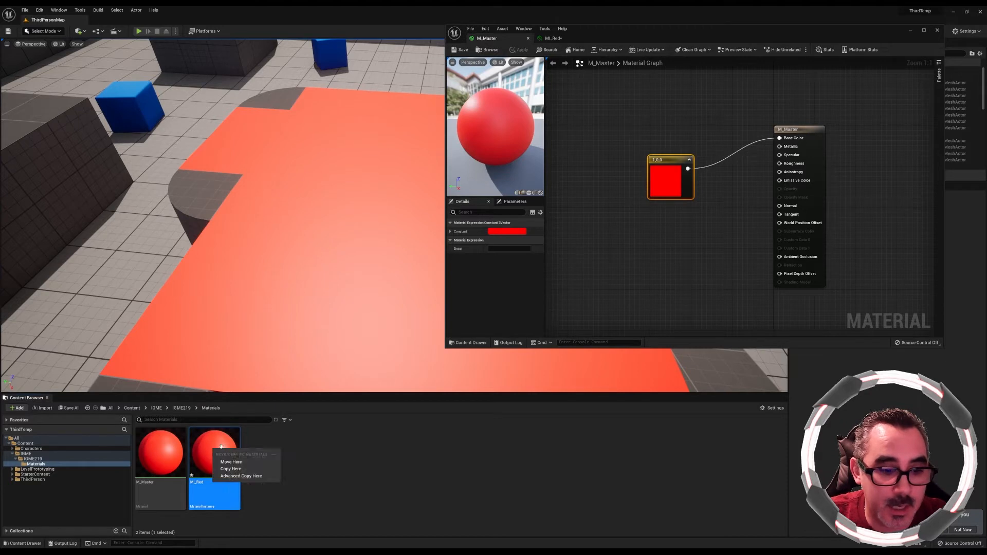
click(171, 431)
right_click(171, 432)
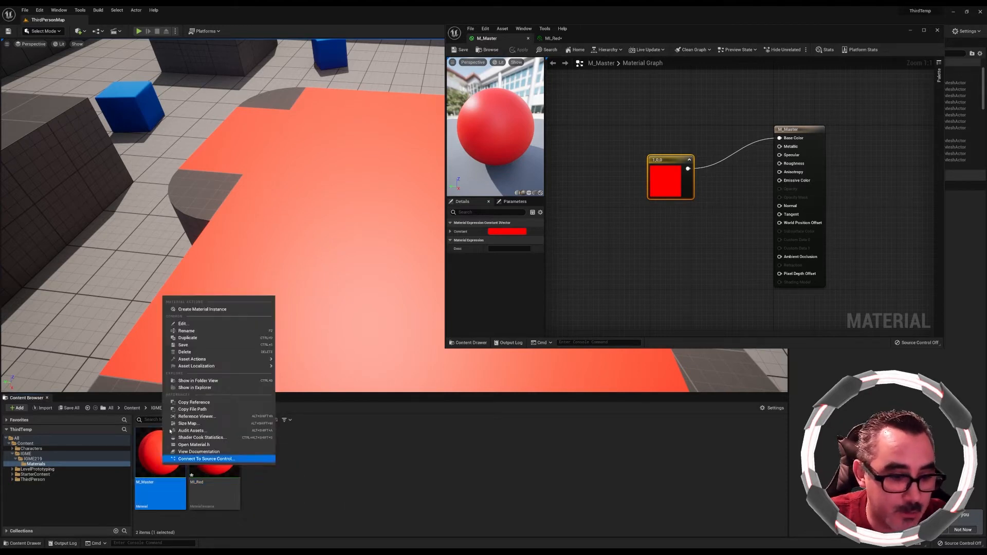
click(202, 309)
key(Home)
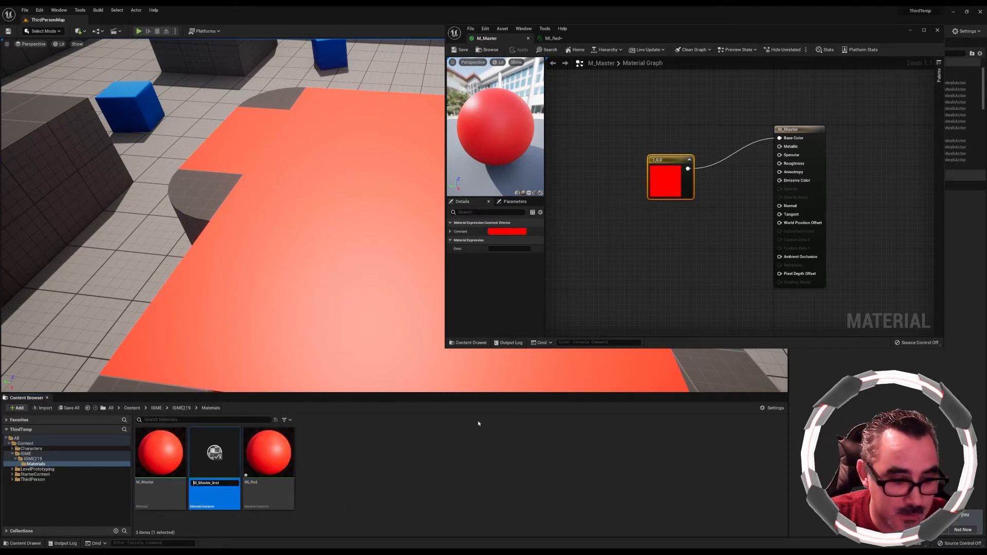
key(Right)
text(I)
key(shift+End)
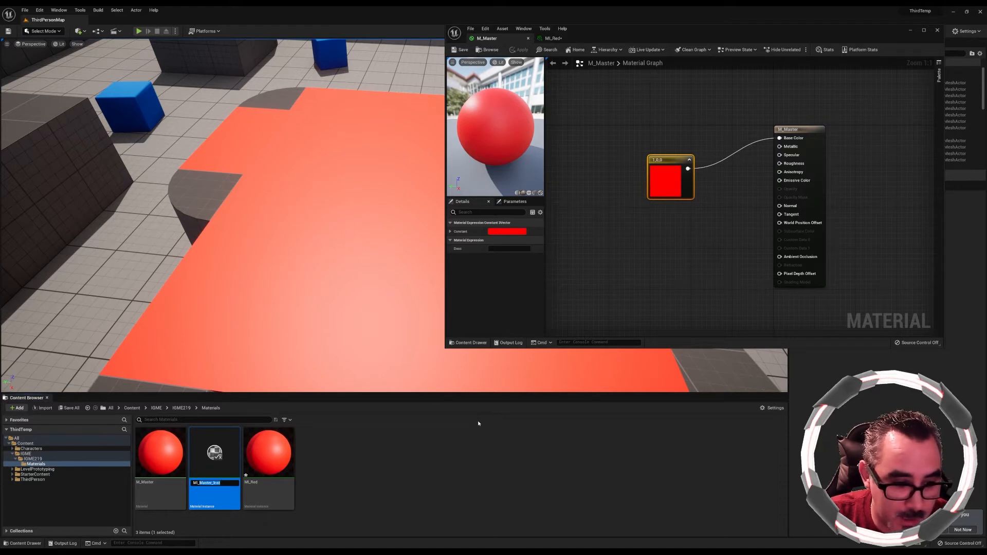
text(_Green)
key(Return)
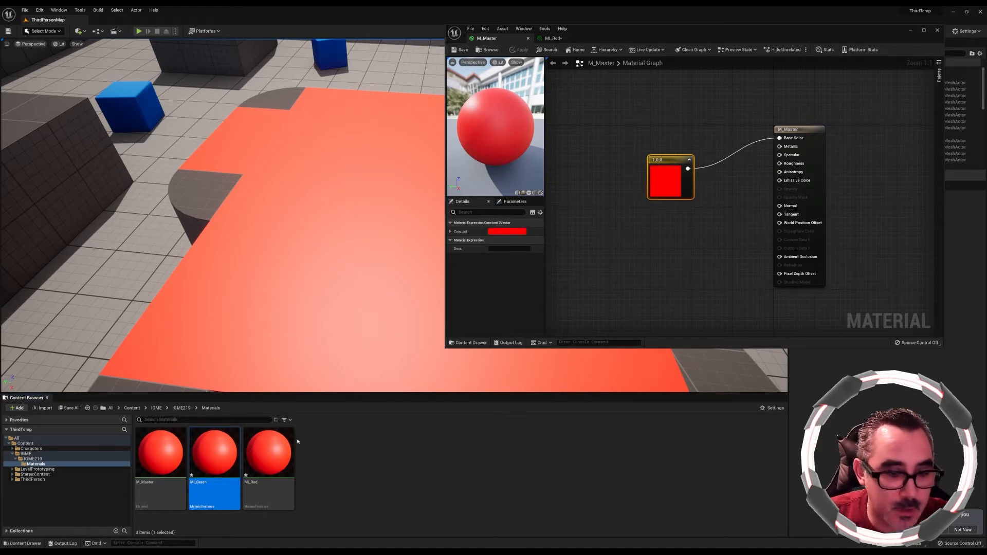
Apply MI_Green to the two quarter cylinders beside the red blocks, and open MI_Green in the editor.
drag(214, 453, 206, 214)
drag(226, 421, 284, 101)
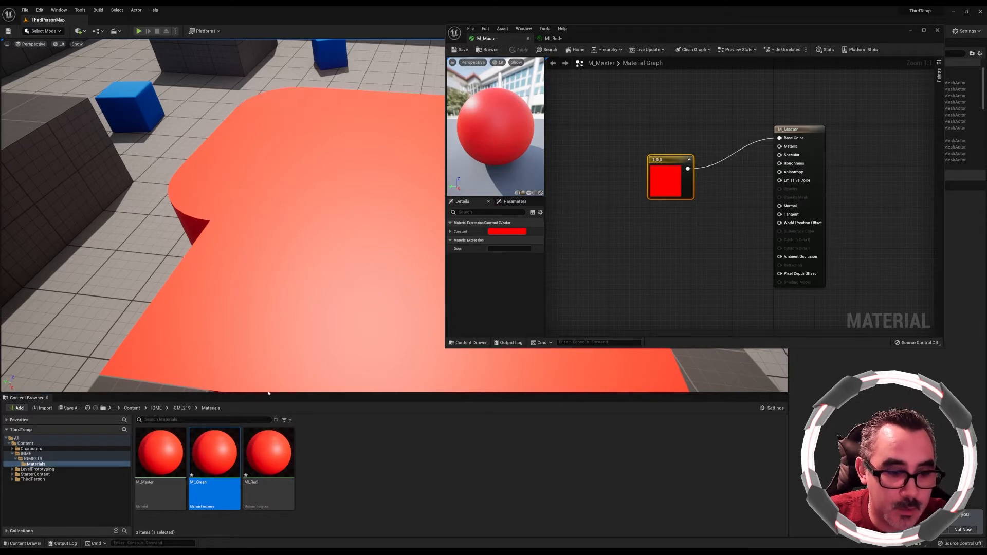
double_click(221, 451)
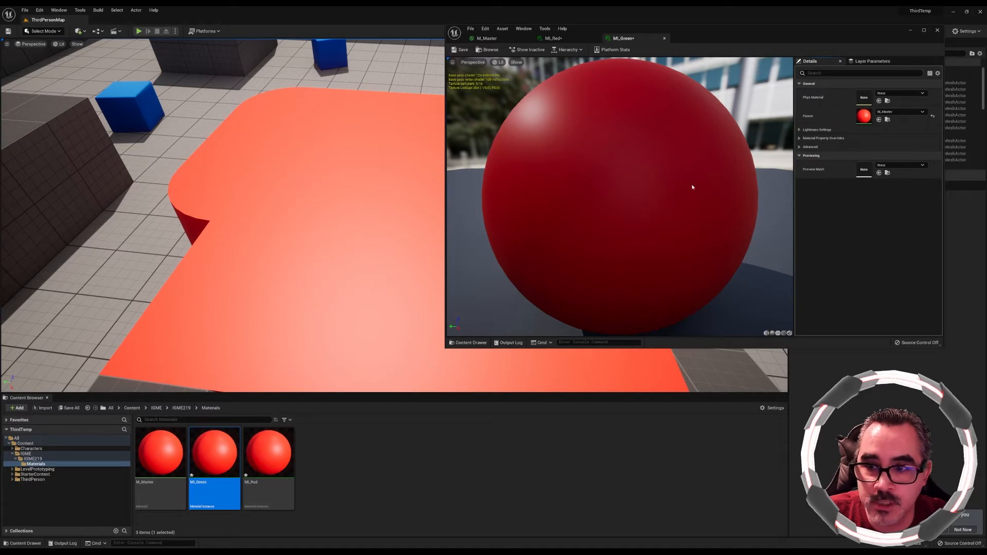
Align the red color node with the Base Color input in M_Master and convert it to a parameter named BaseColor.
click(503, 41)
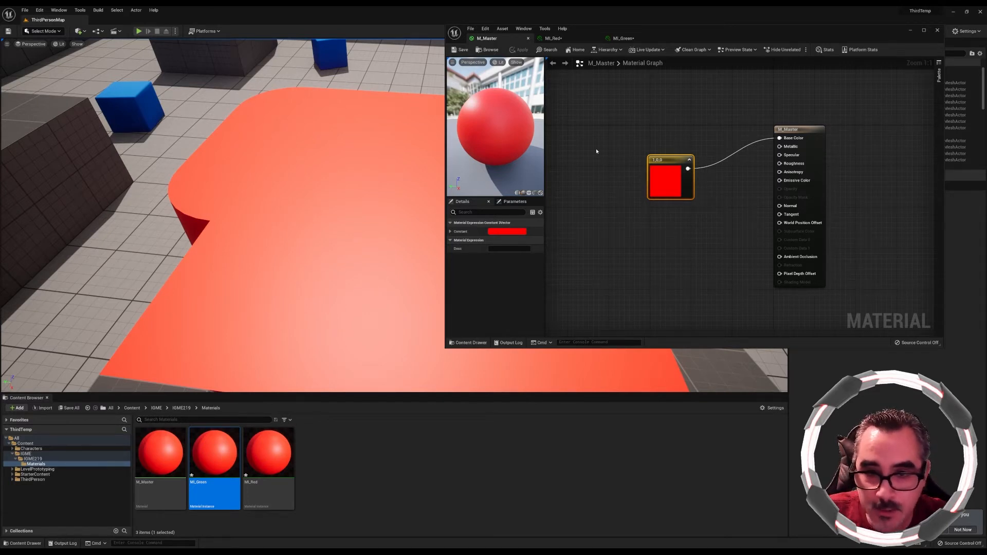
drag(664, 160, 651, 129)
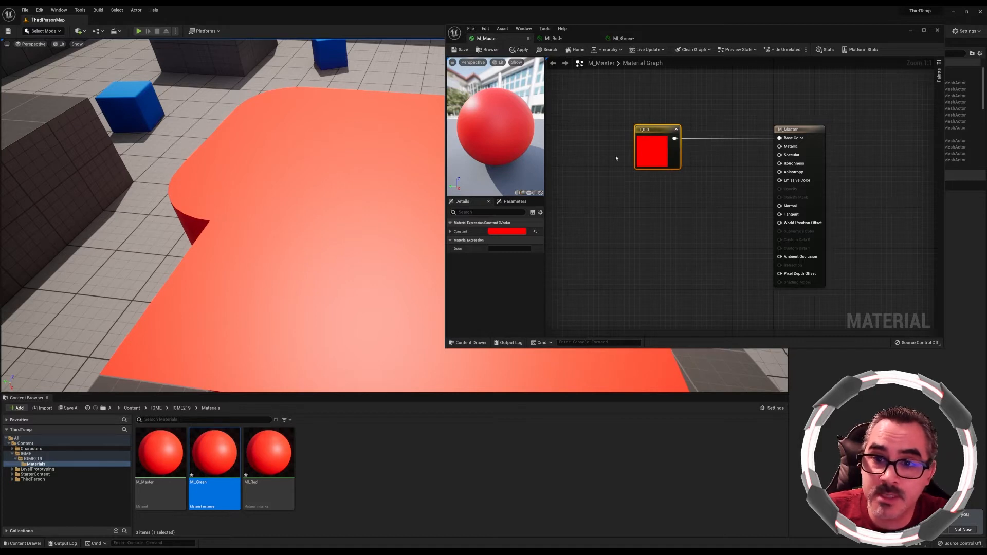
right_click(658, 140)
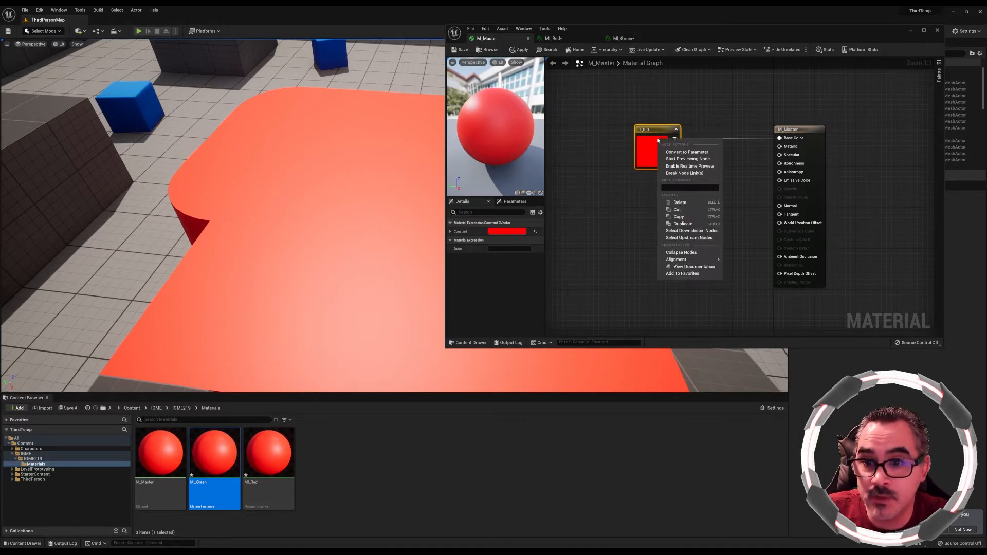
click(687, 152)
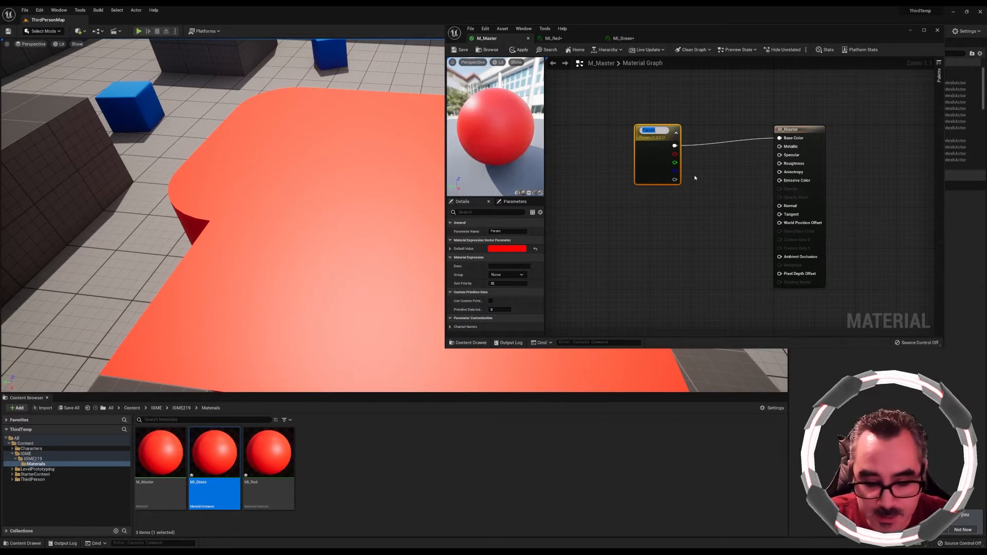
text(BaseColor)
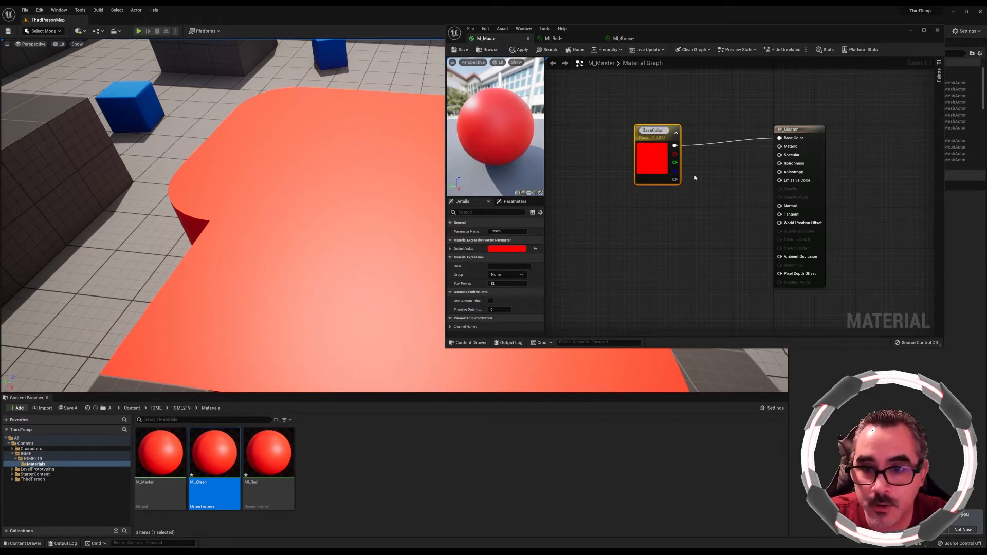
key(Return)
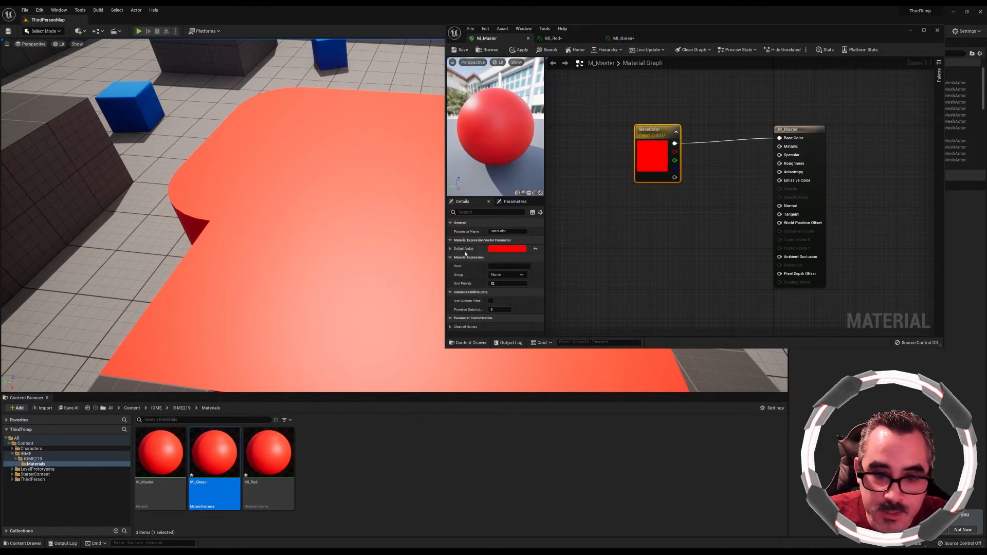
Set the default value of the BaseColor parameter to black and save M_Master.
click(510, 249)
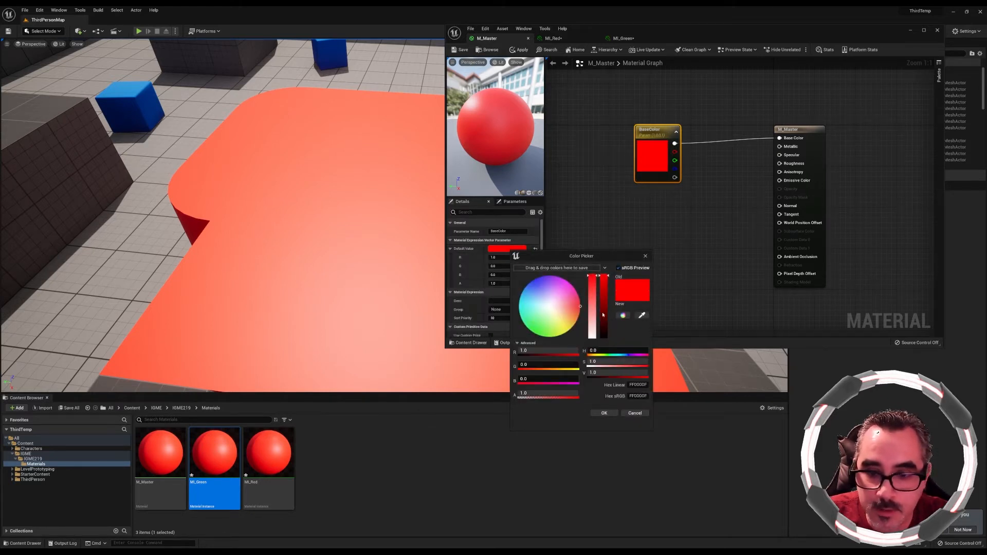
drag(603, 280, 603, 338)
click(605, 414)
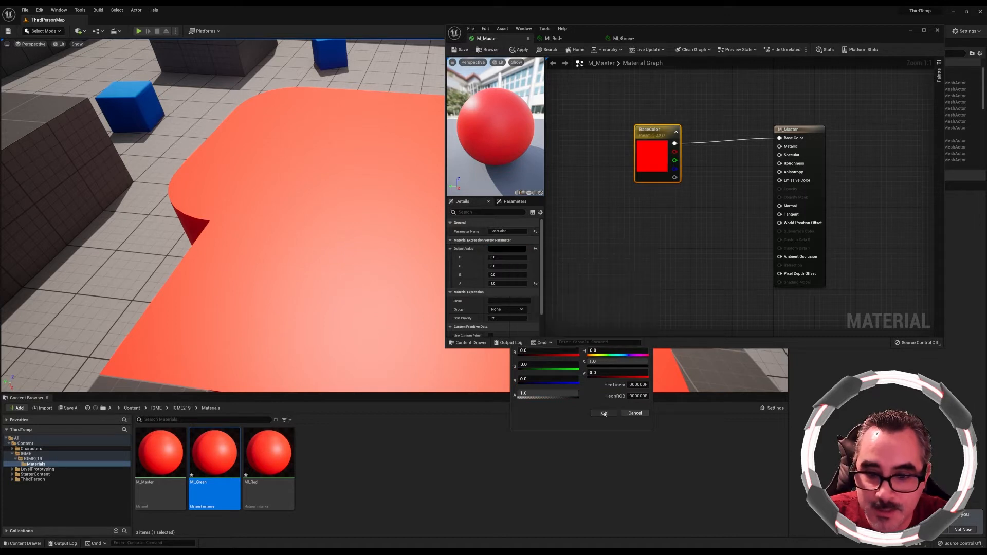
click(460, 50)
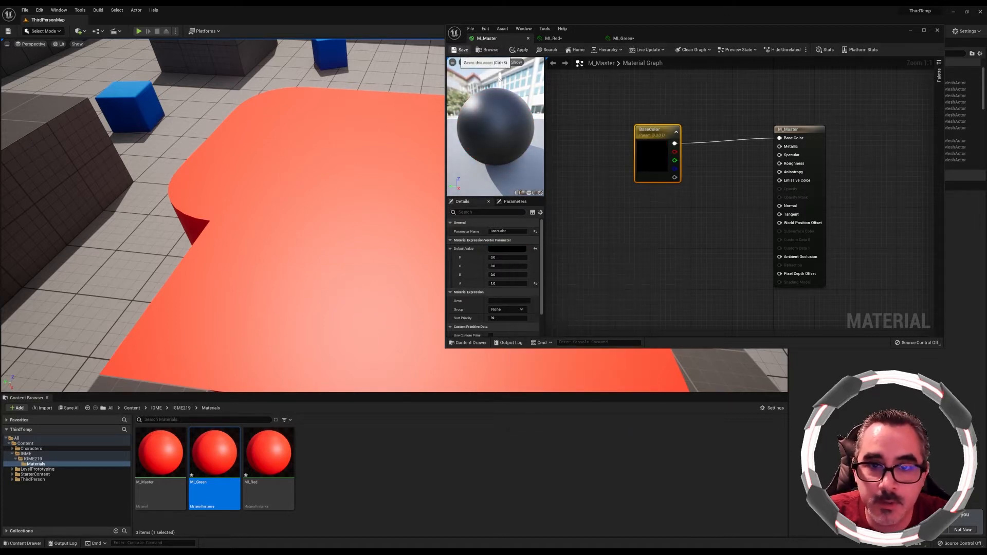
Compare the parameters of MI_Red and MI_Green, and enable the BaseColor override in MI_Red.
click(567, 40)
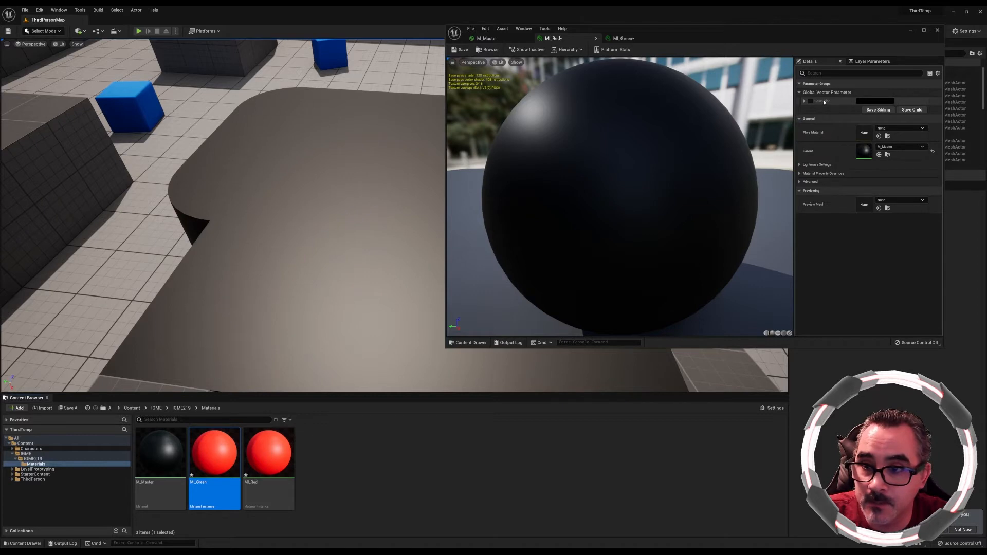
click(622, 39)
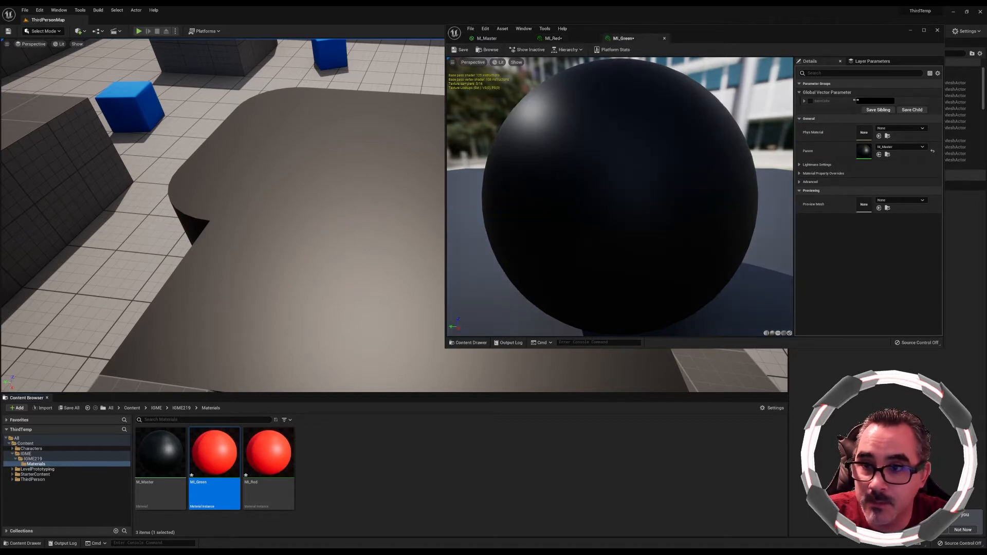
click(582, 40)
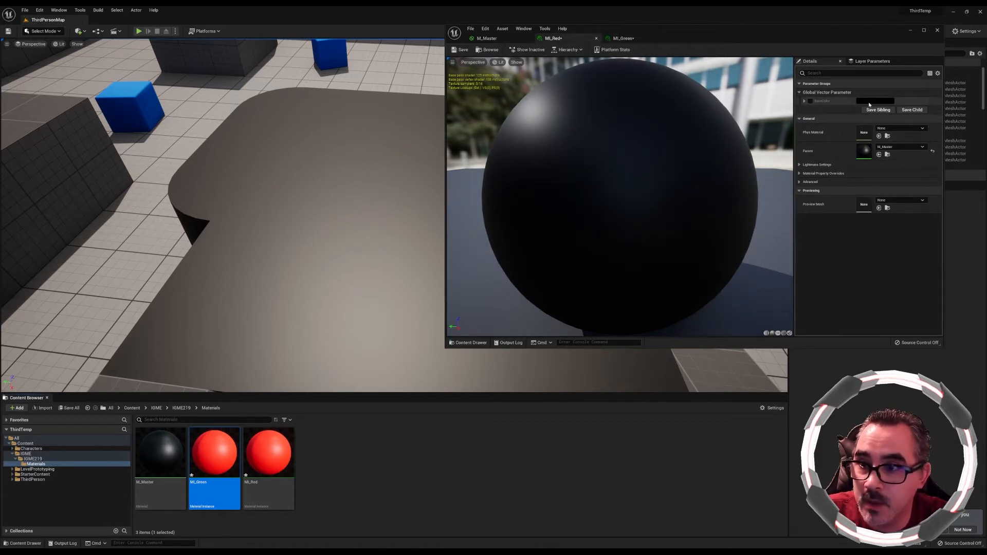
click(870, 104)
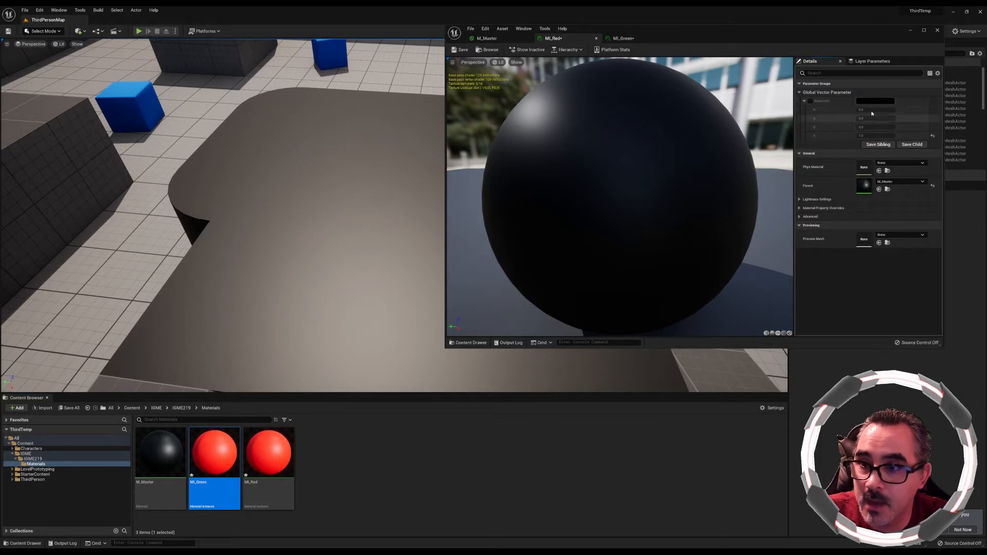
click(810, 101)
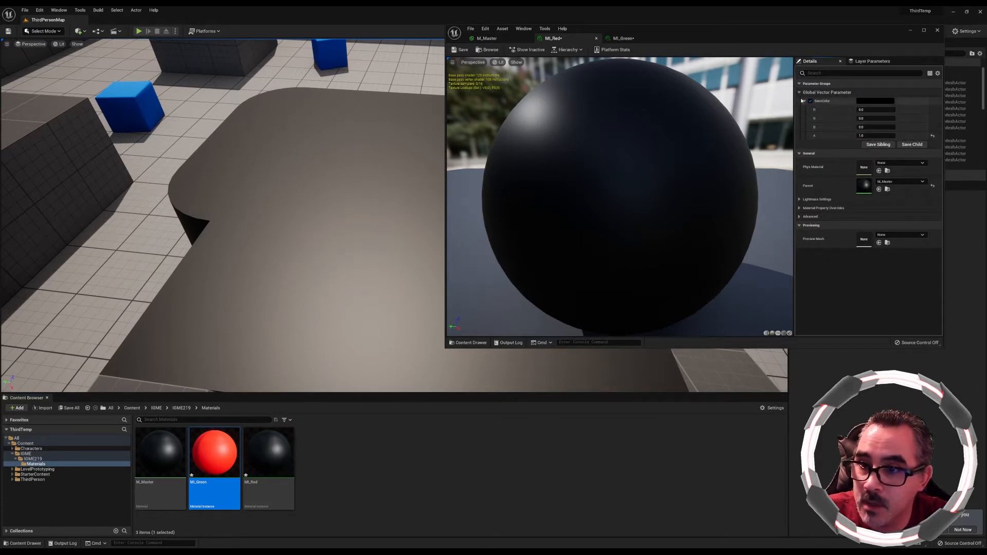
Set the green channel of MI_Red's BaseColor to 1, check it in the color picker, and save the instance.
click(872, 119)
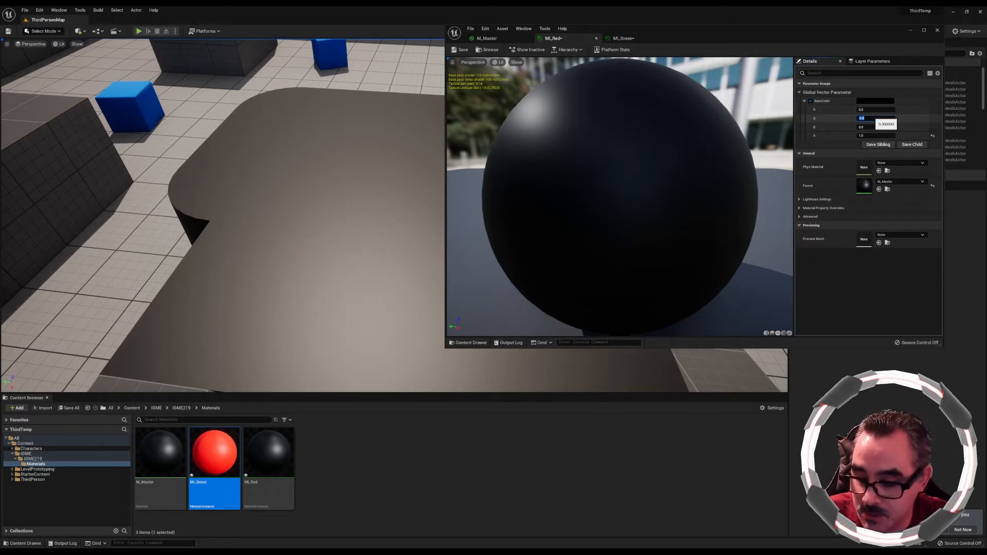
text(1)
key(Return)
click(871, 103)
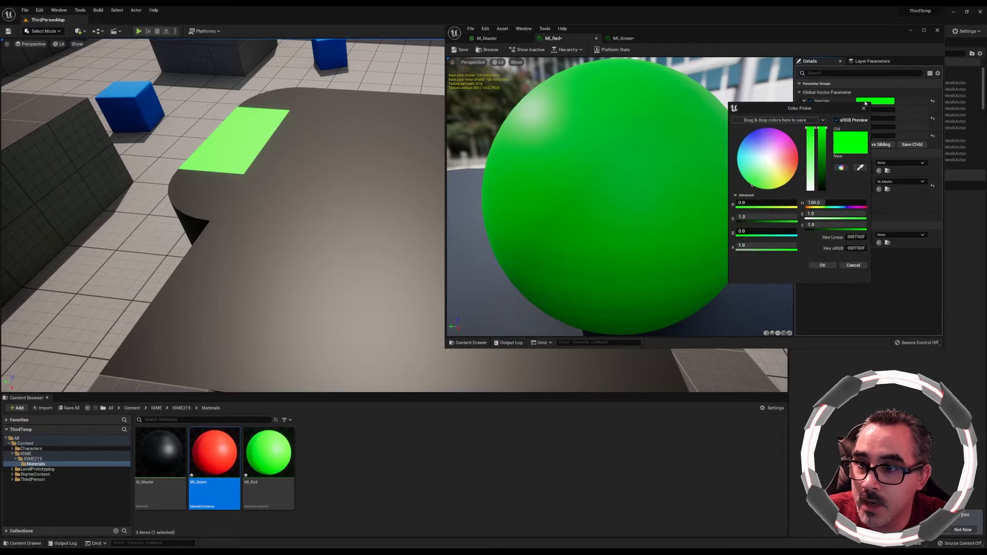
click(823, 266)
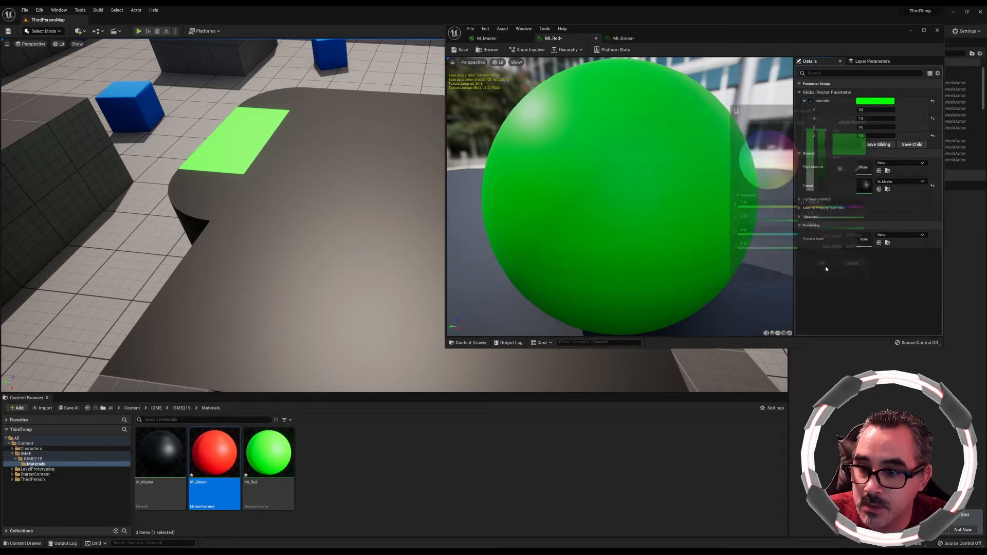
click(460, 50)
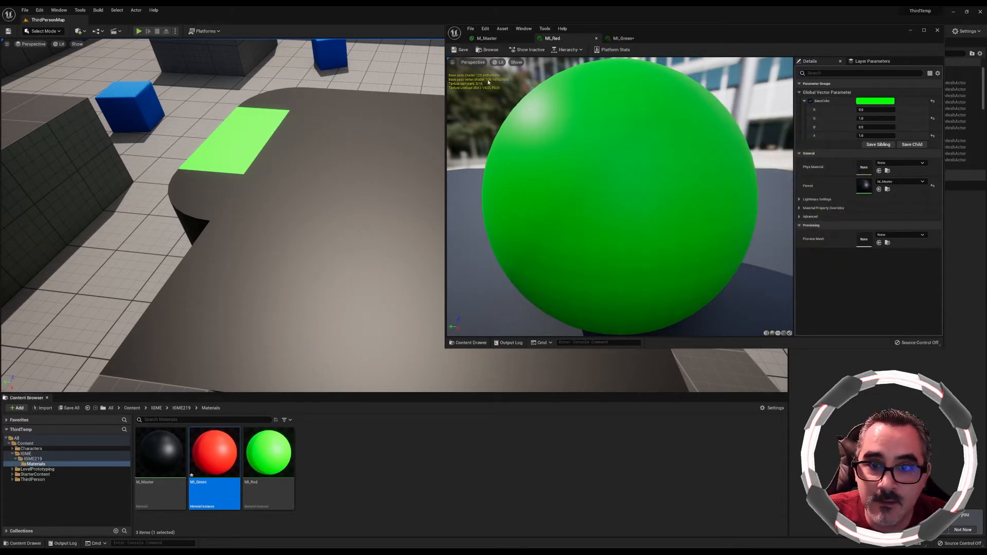
Enable the BaseColor override in MI_Green and set its green channel to 1.
click(489, 39)
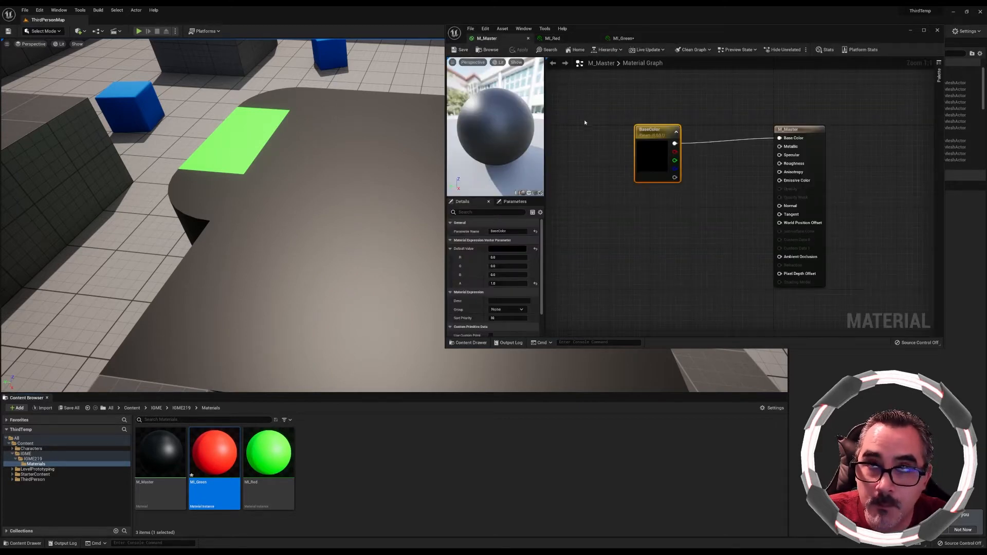
click(566, 41)
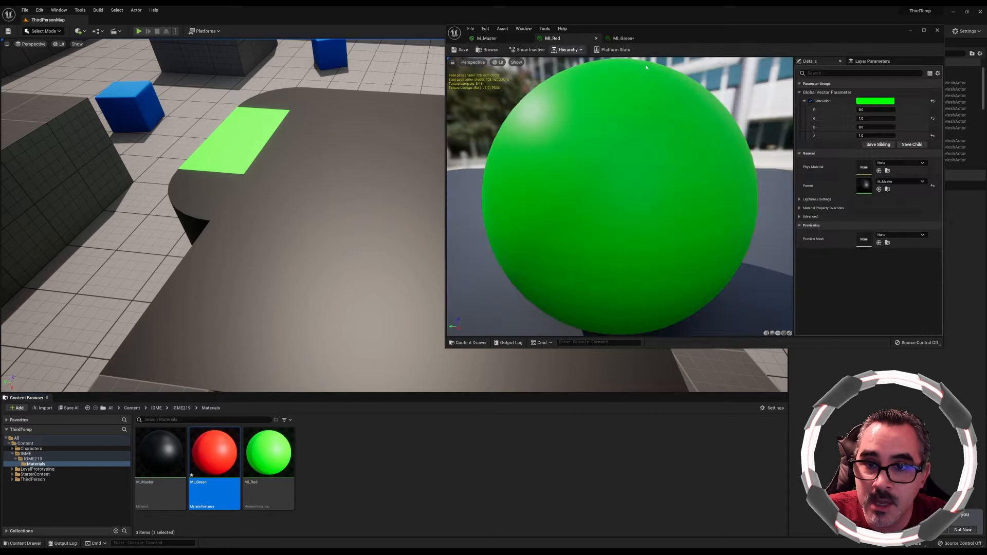
click(624, 39)
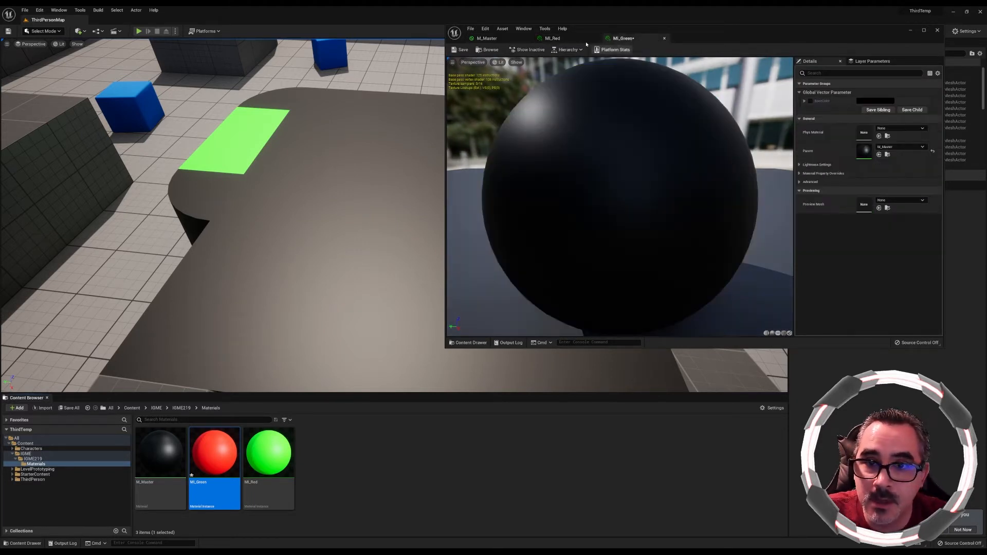
click(810, 101)
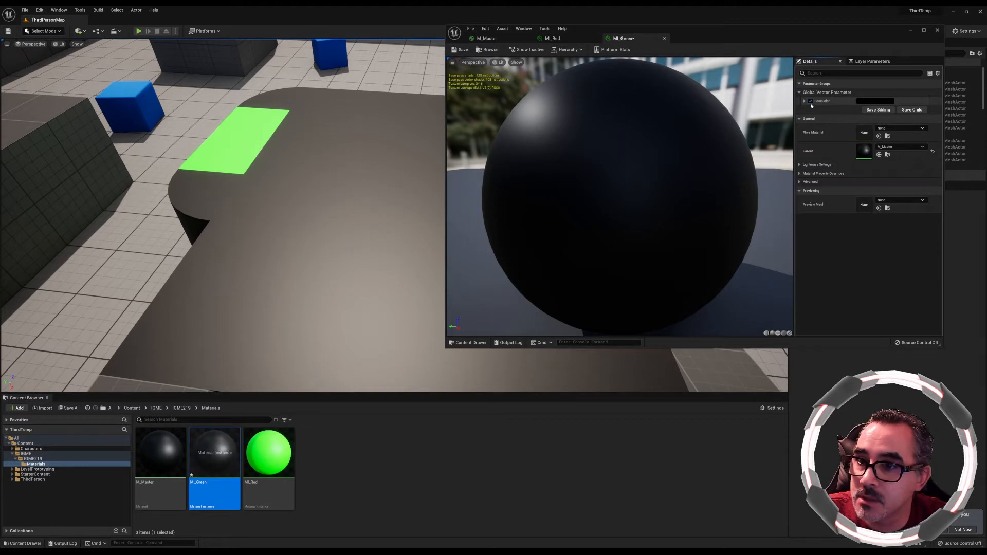
click(875, 101)
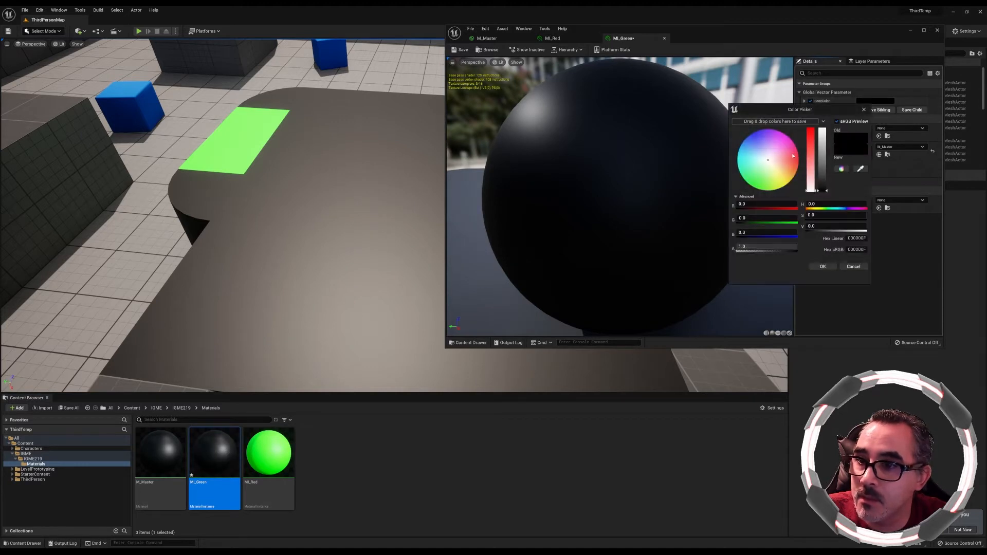
click(759, 219)
text(1)
key(Return)
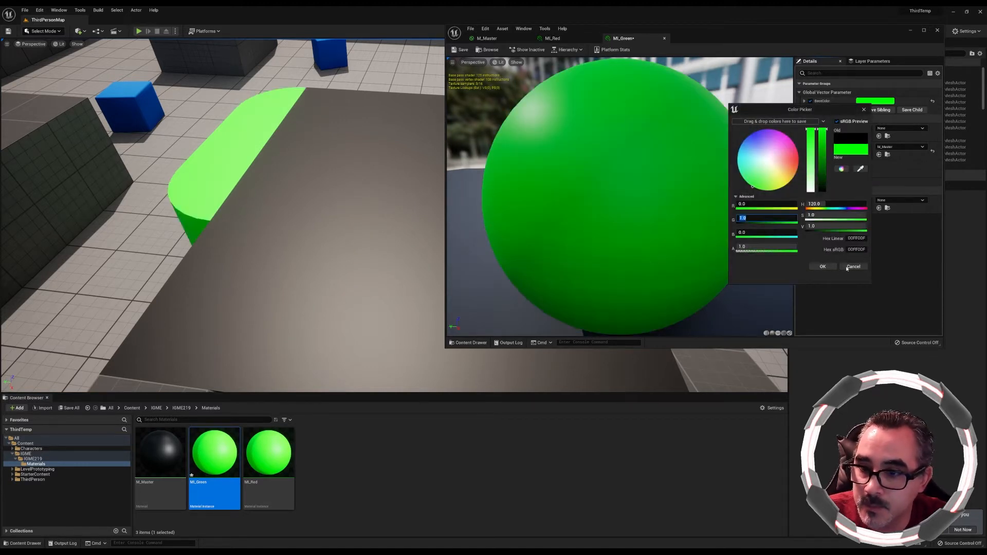
click(822, 266)
Set MI_Red's BaseColor to red 1 and green 0, and save both MI_Red and MI_Green.
click(560, 38)
click(874, 109)
text(1)
key(Tab)
text(0)
key(Return)
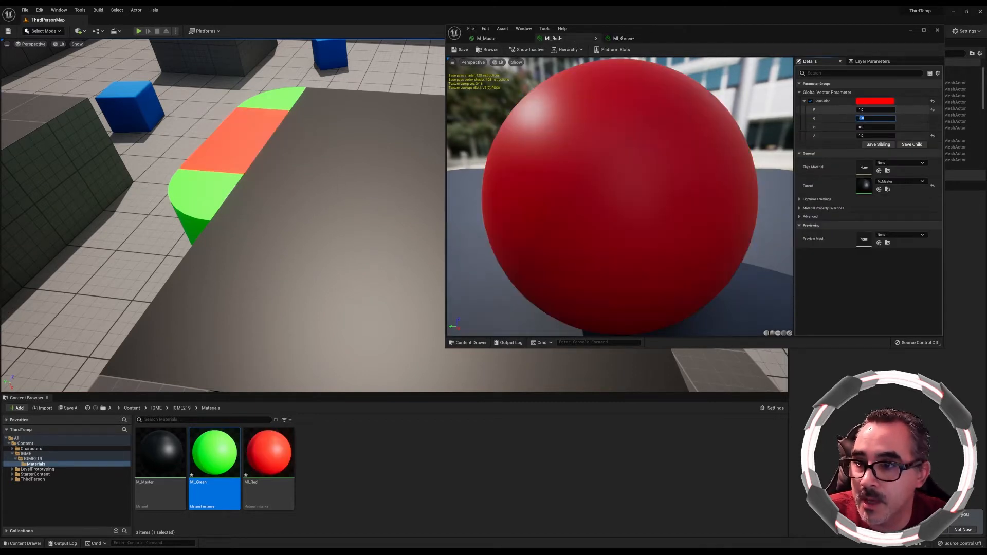
click(460, 50)
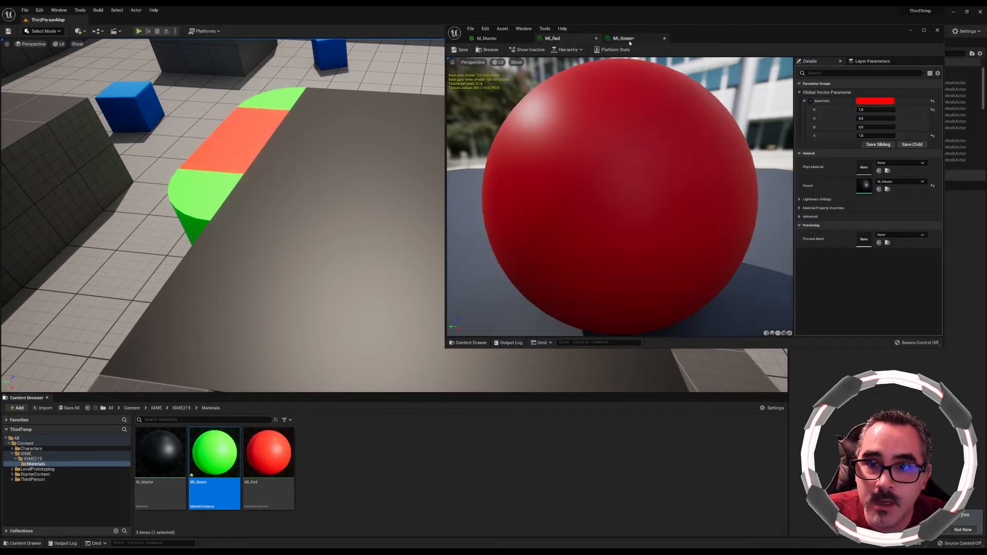
click(625, 40)
click(460, 49)
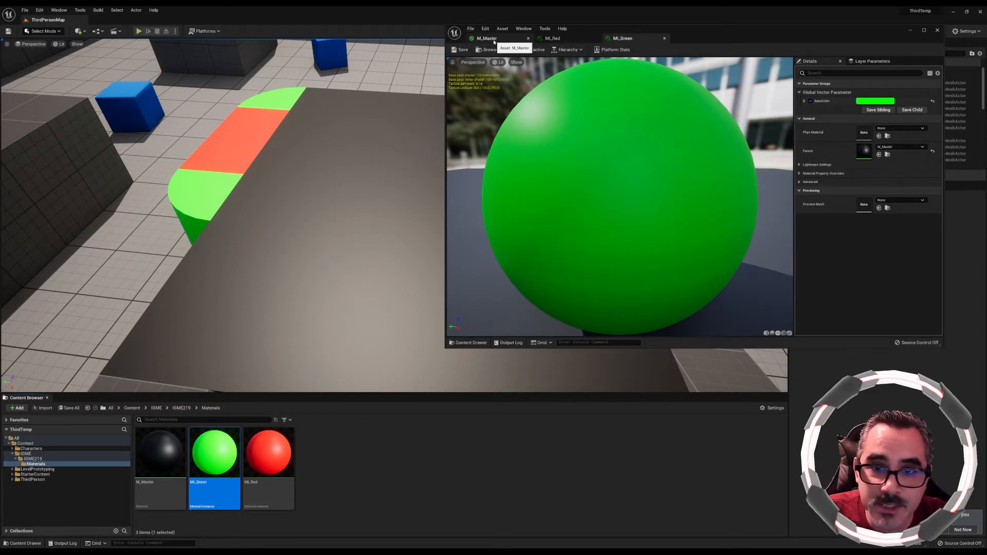
Close the material editor and play-test the level, running the character up to the recolored blocks.
right_drag(310, 247, 259, 155)
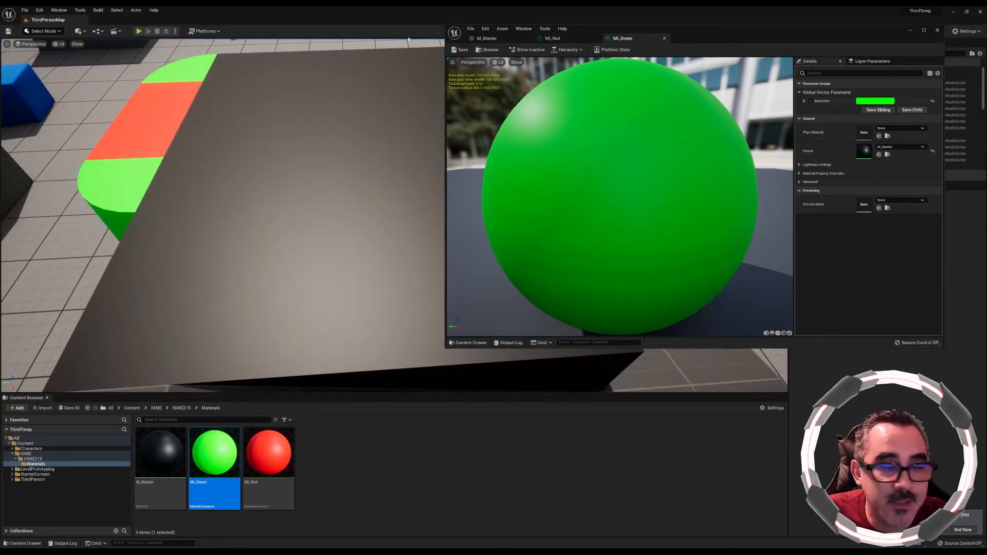
click(937, 30)
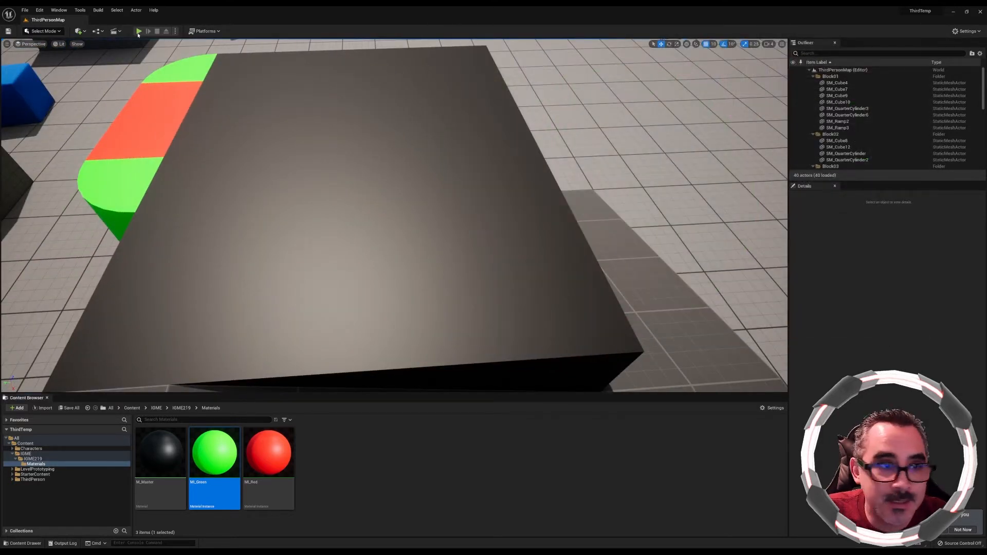
key(alt+p)
key(w)
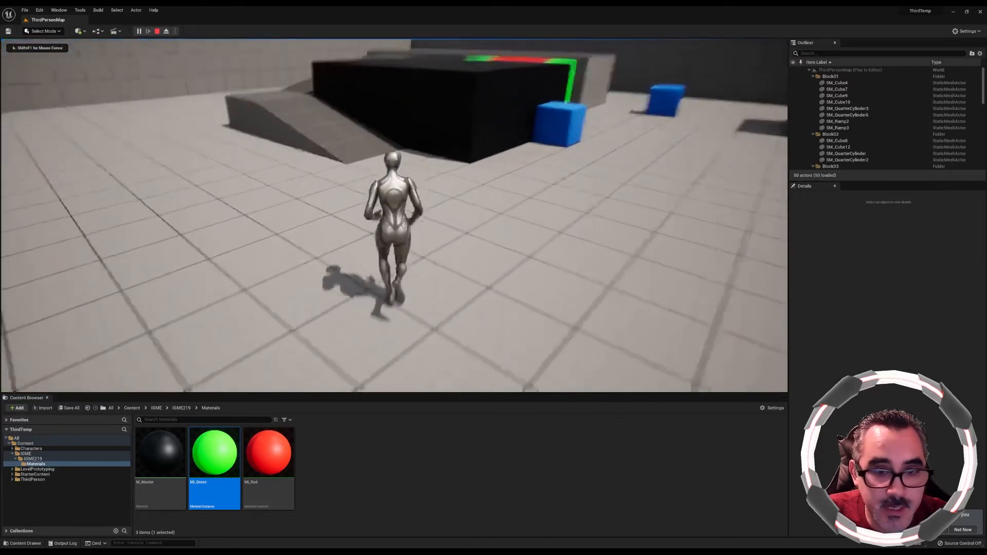
key(space)
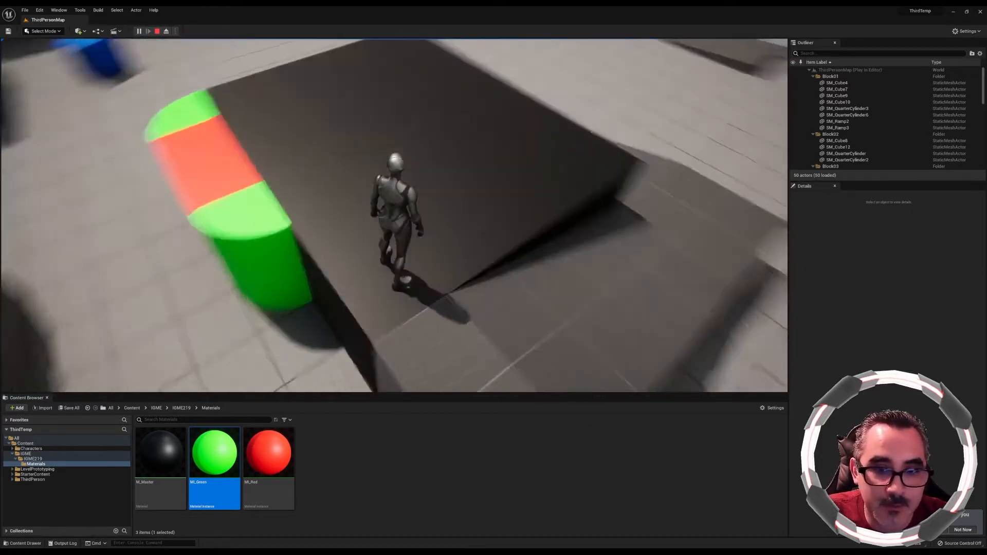
key(w)
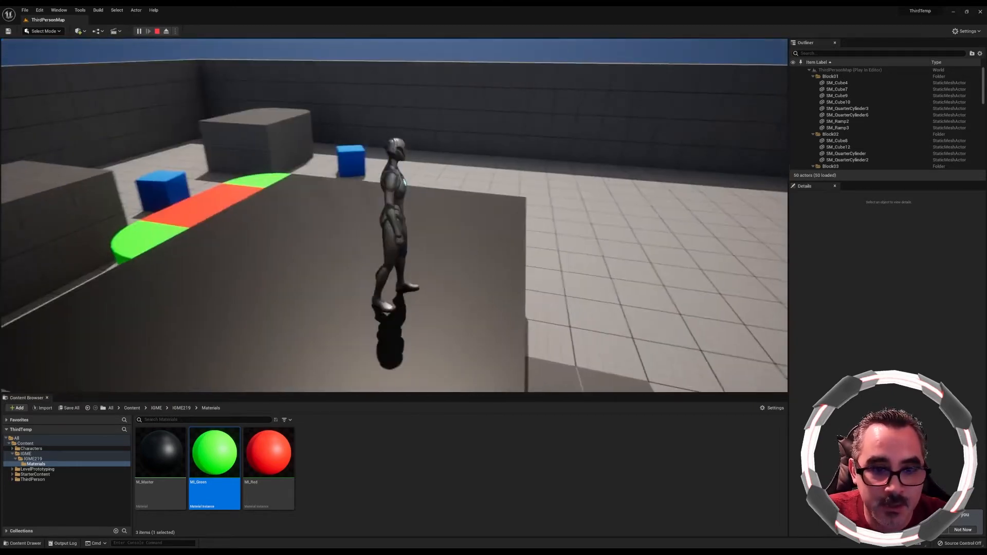
key(Escape)
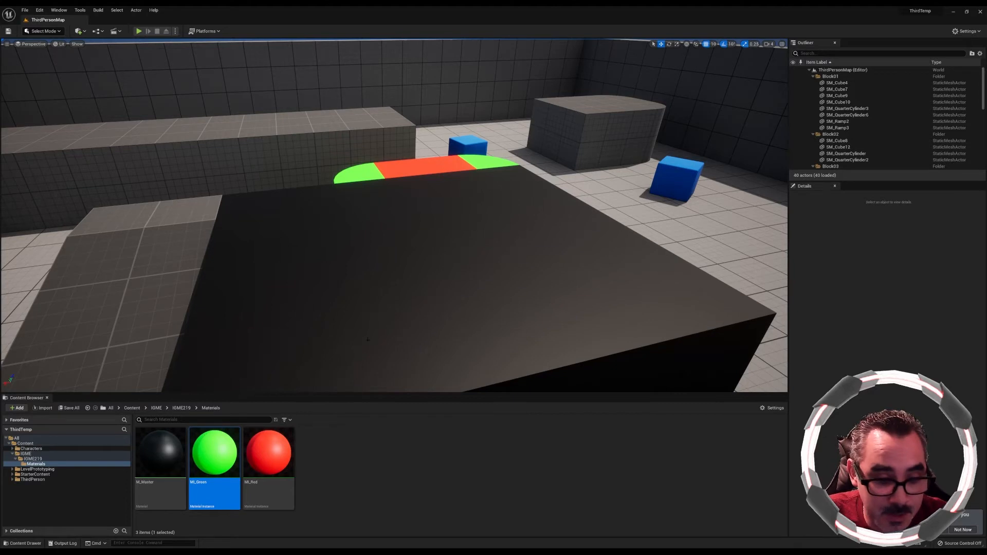
Force delete the MI_Green and MI_Red material instances from the Materials folder.
ctrl+click(270, 454)
key(Delete)
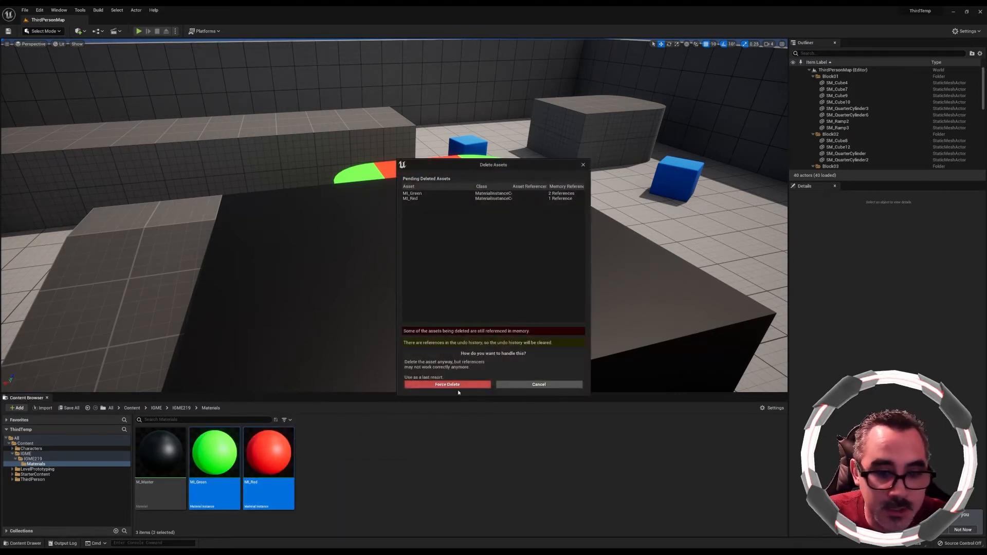
click(447, 385)
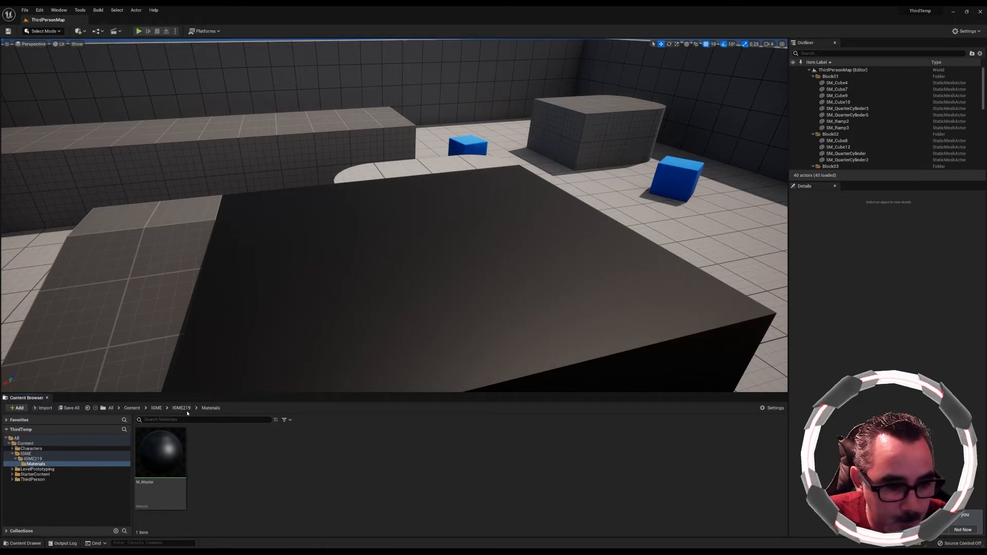
Create a folder named MasterSword inside the IGME219 folder and open it.
click(179, 409)
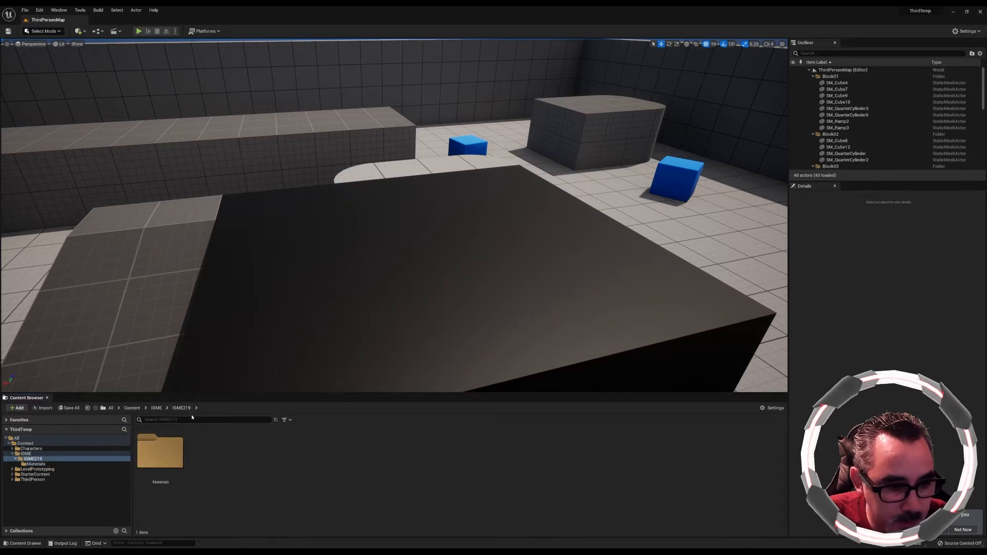
right_click(223, 477)
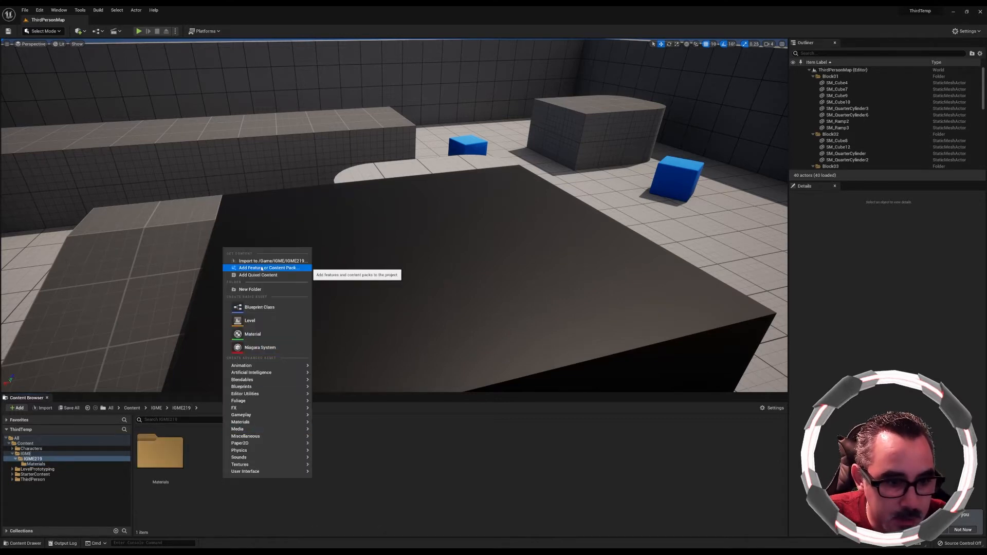
click(250, 289)
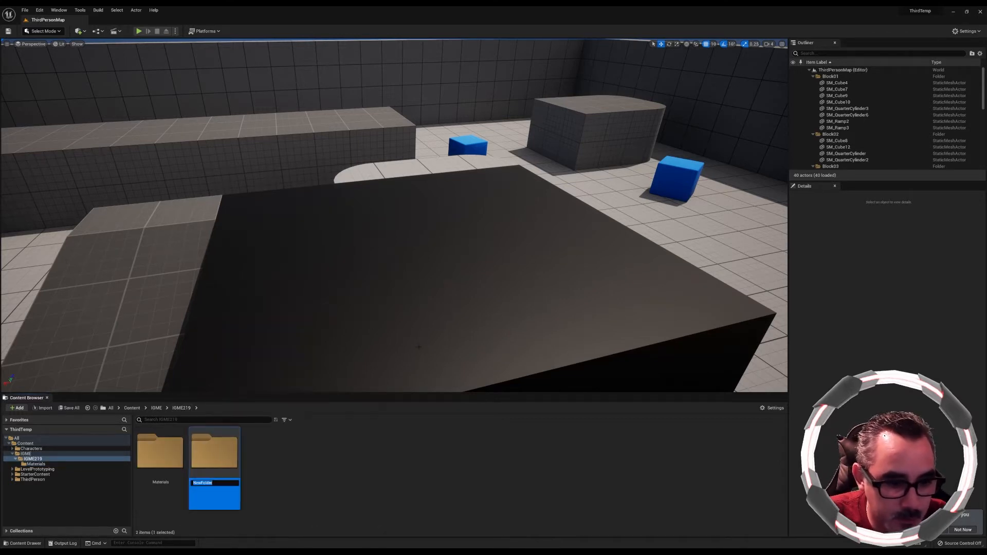
text(MasterSword)
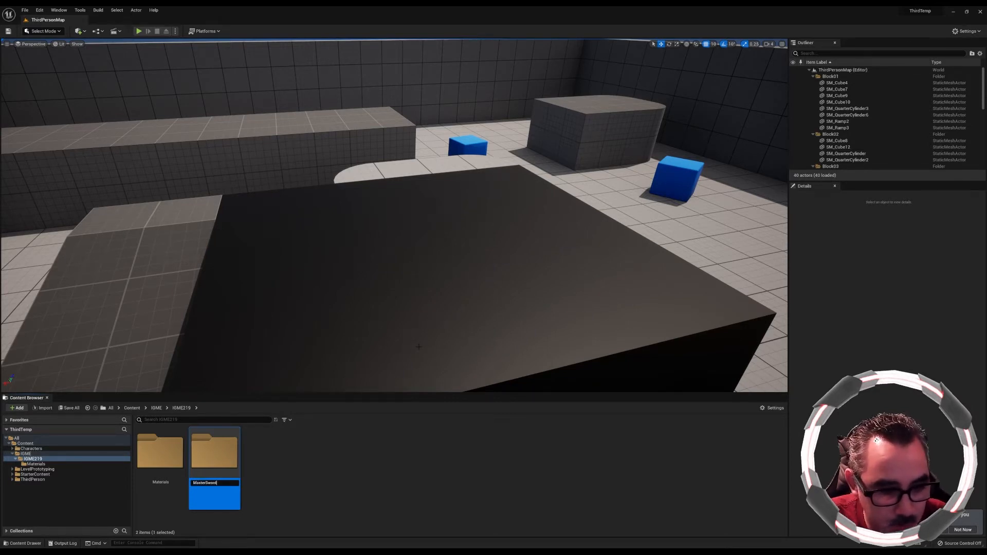
key(Return)
key(Return)
Import T_MasterSword_BC.png, T_MasterSword_N.png and T_MasterSword_ORM.png from the desktop's Master Sword folder into the MasterSword folder.
right_click(253, 481)
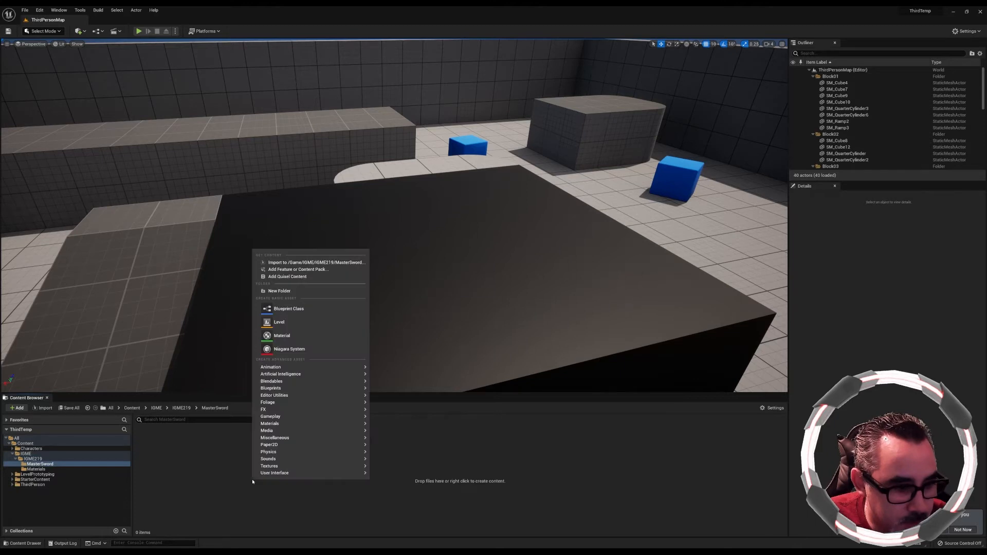
click(42, 408)
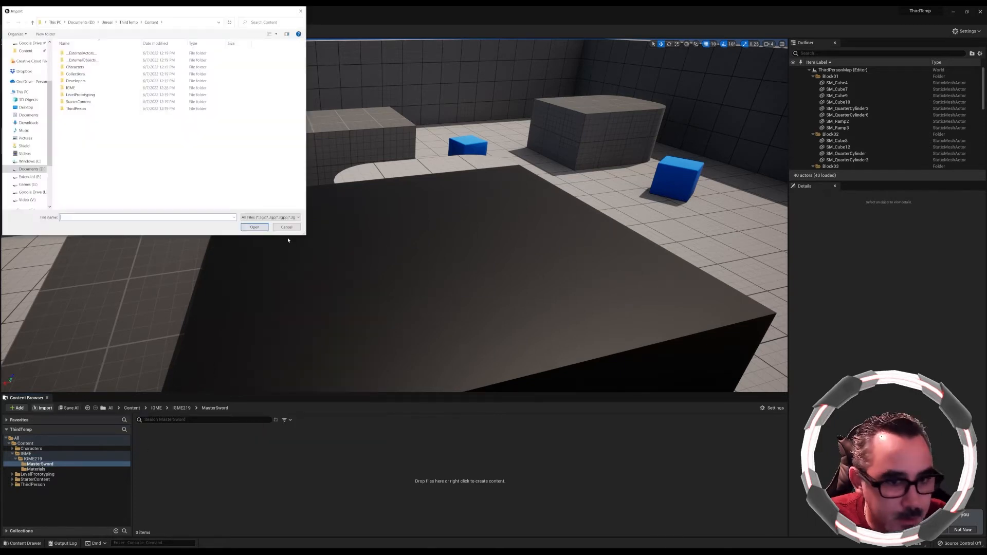
click(28, 107)
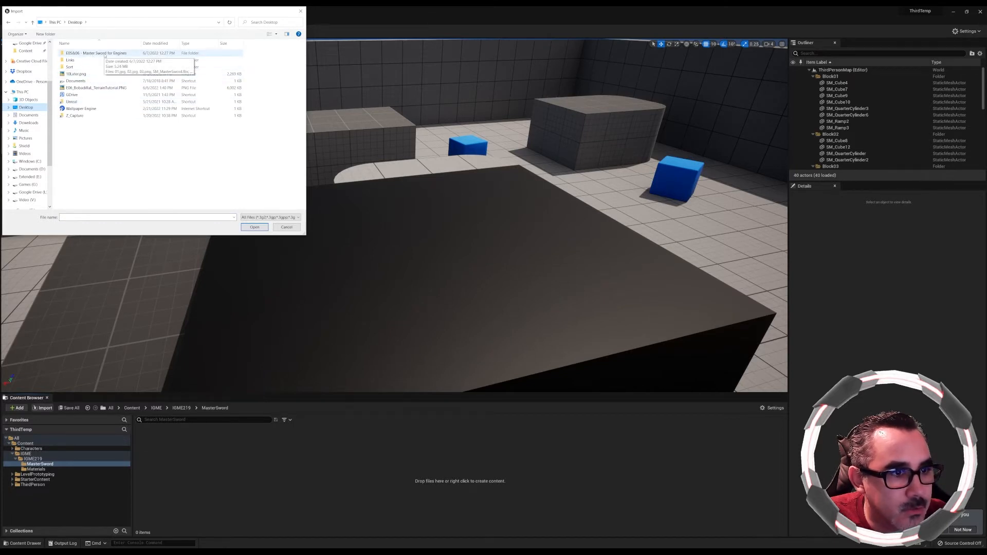
double_click(106, 54)
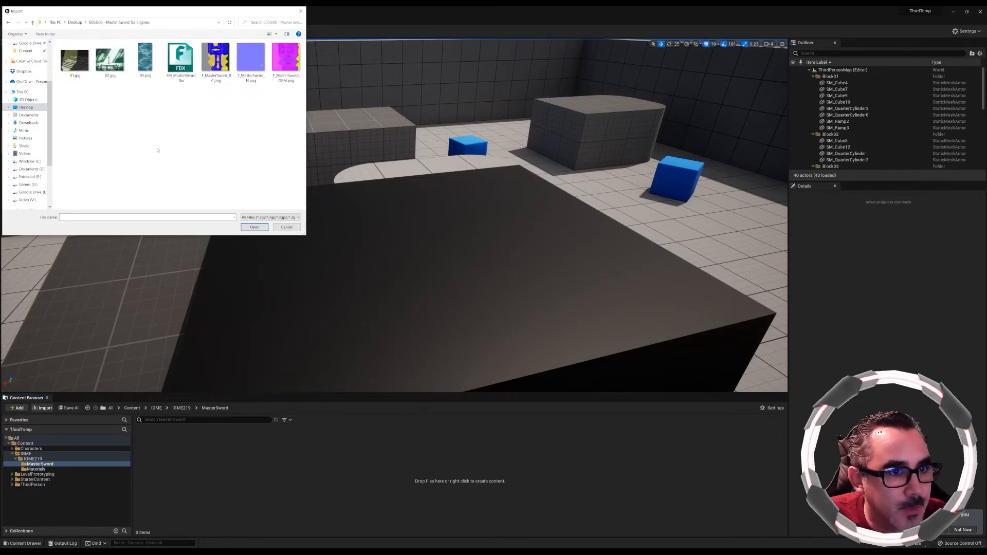
click(216, 59)
ctrl+click(249, 59)
ctrl+click(285, 60)
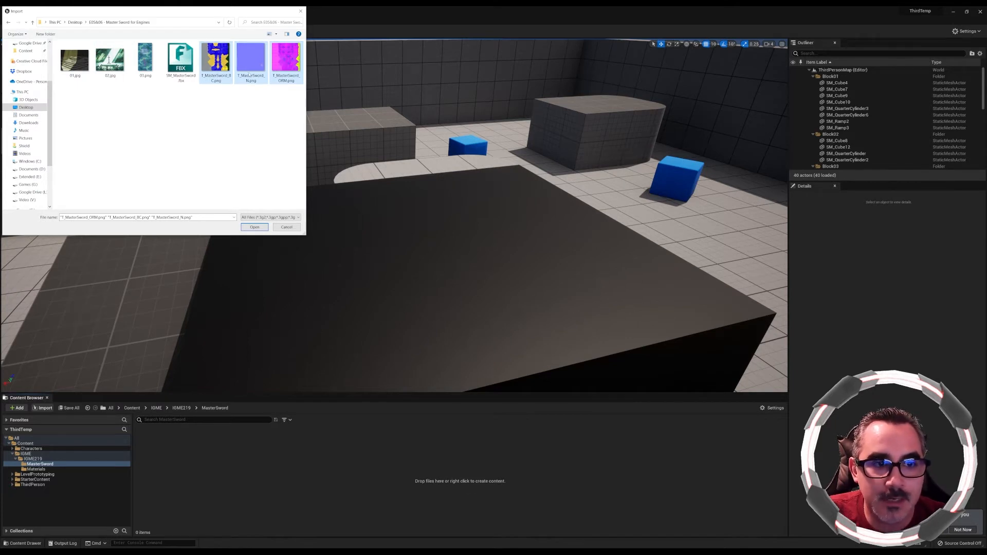
click(255, 227)
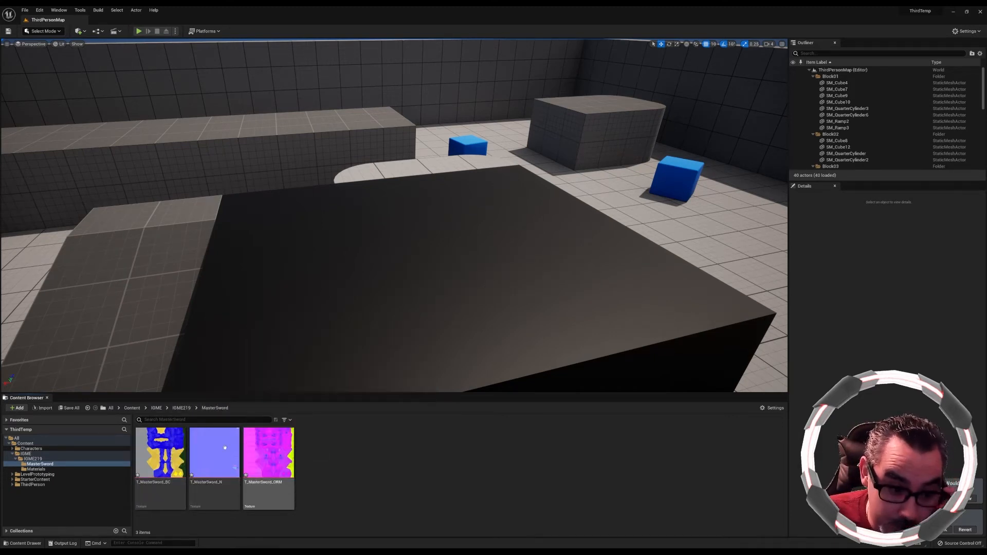
Open the T_MasterSword_BC texture and save it with sRGB left enabled.
double_click(161, 453)
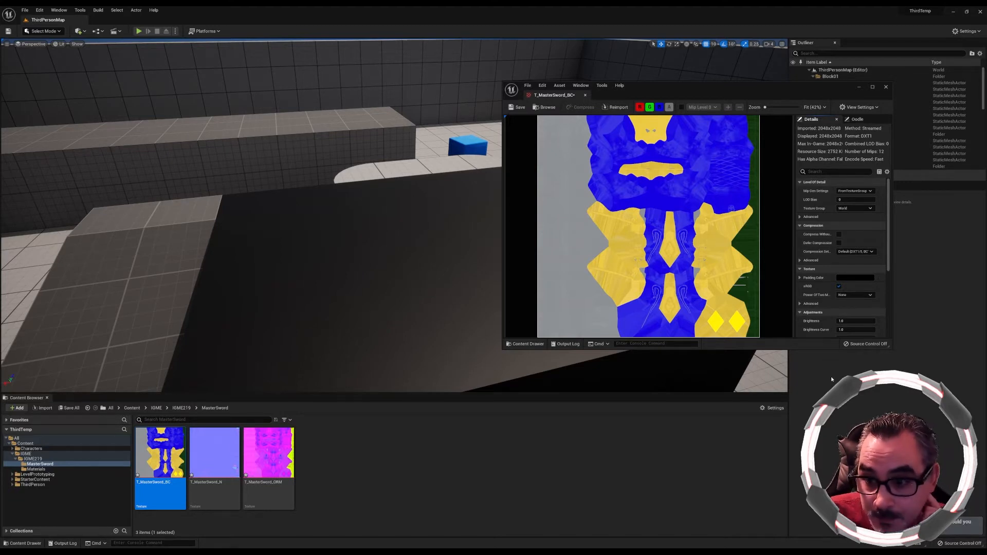
click(215, 452)
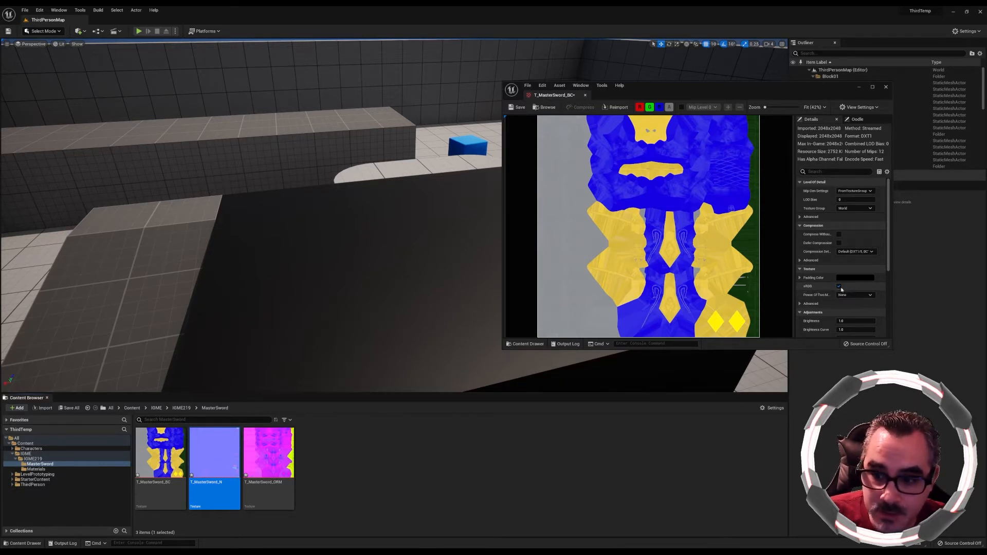
click(517, 107)
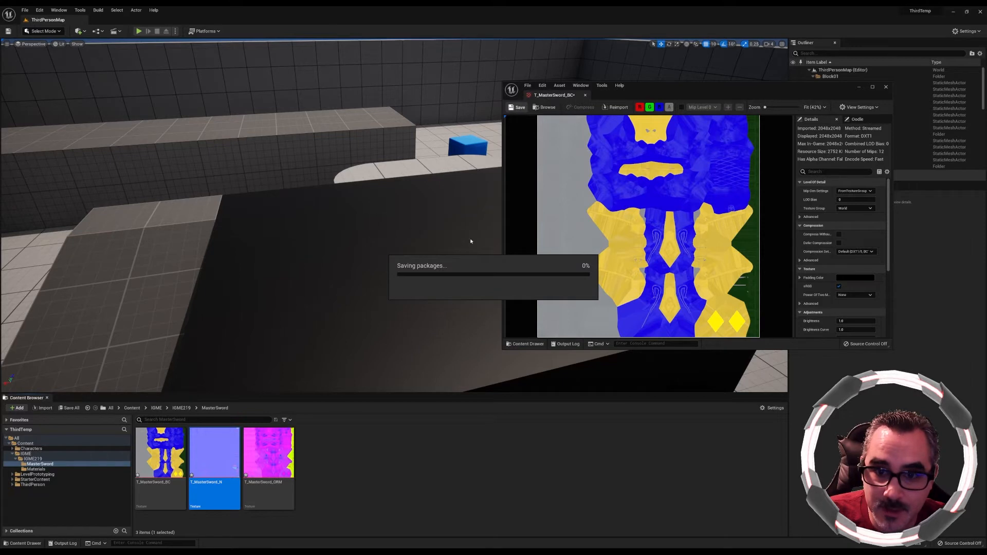
Open T_MasterSword_N, examine it with the red and green channels toggled off and on, and save the texture.
double_click(215, 452)
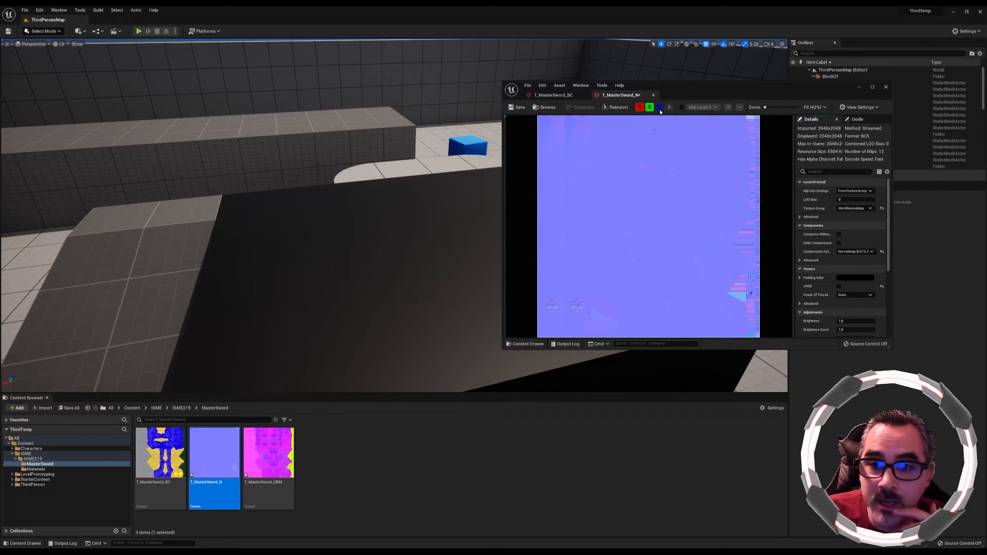
click(640, 108)
click(650, 107)
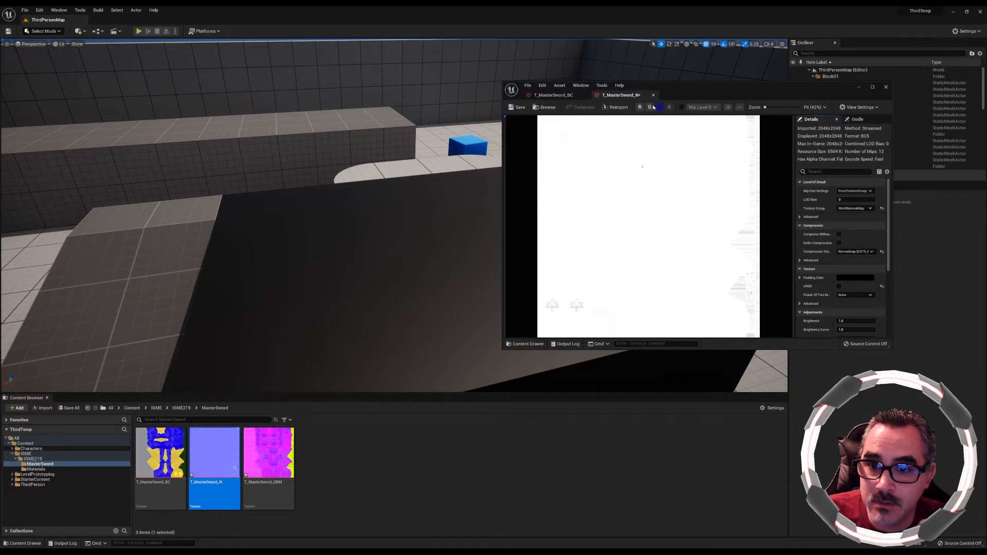
click(640, 107)
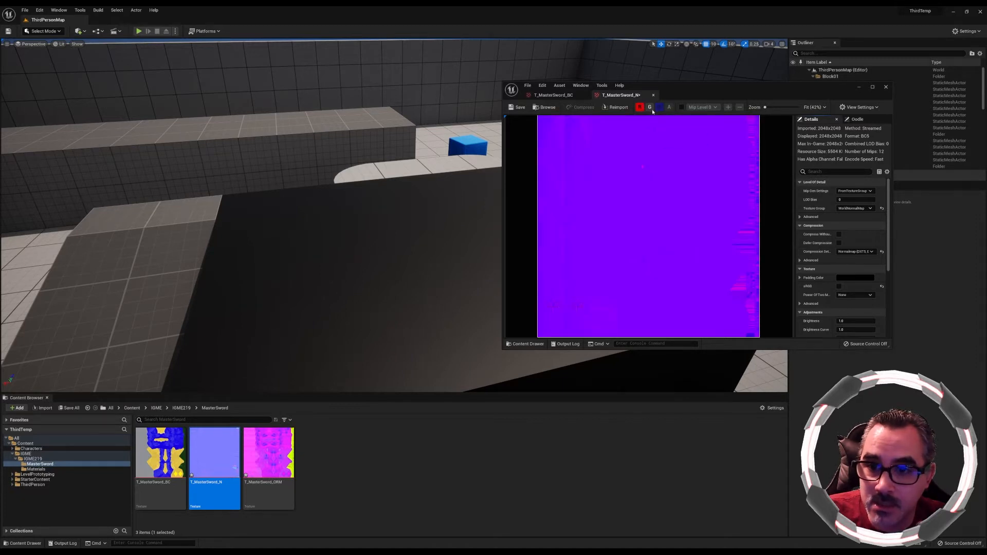
click(650, 108)
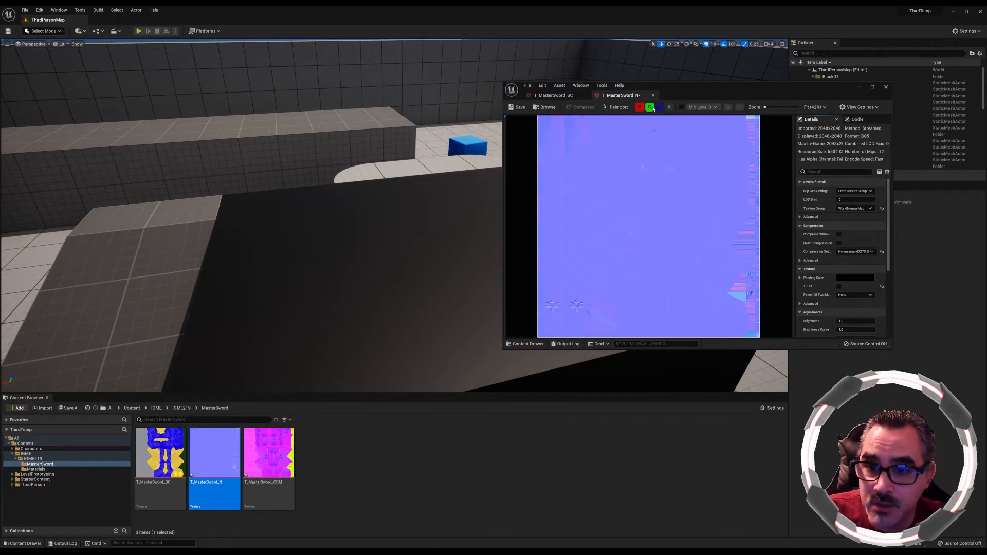
click(639, 108)
click(649, 107)
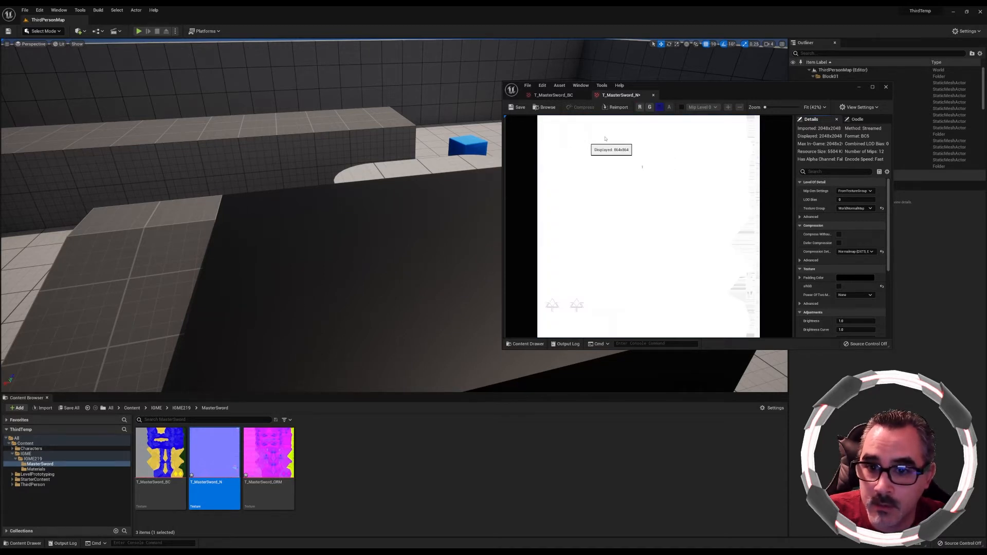
click(640, 108)
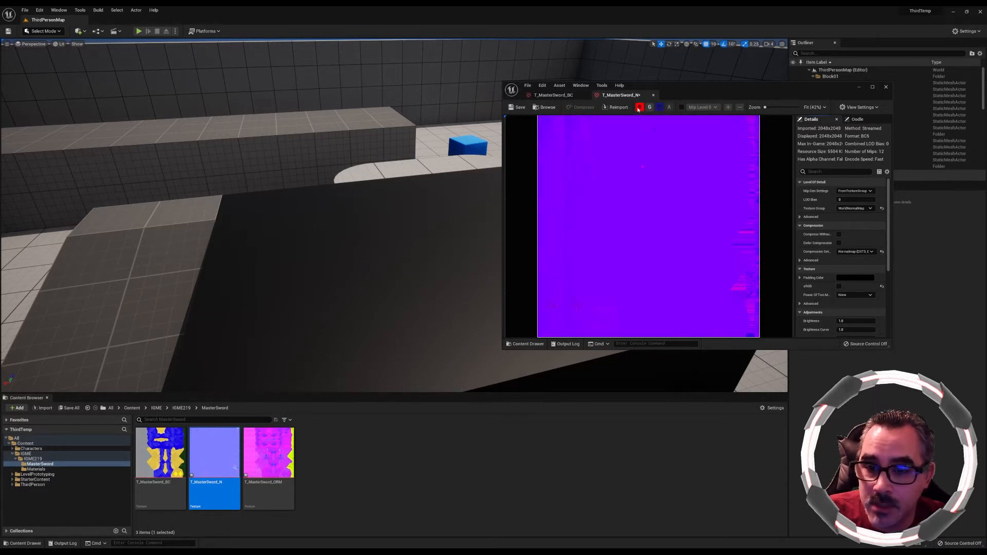
click(640, 107)
click(639, 107)
click(650, 108)
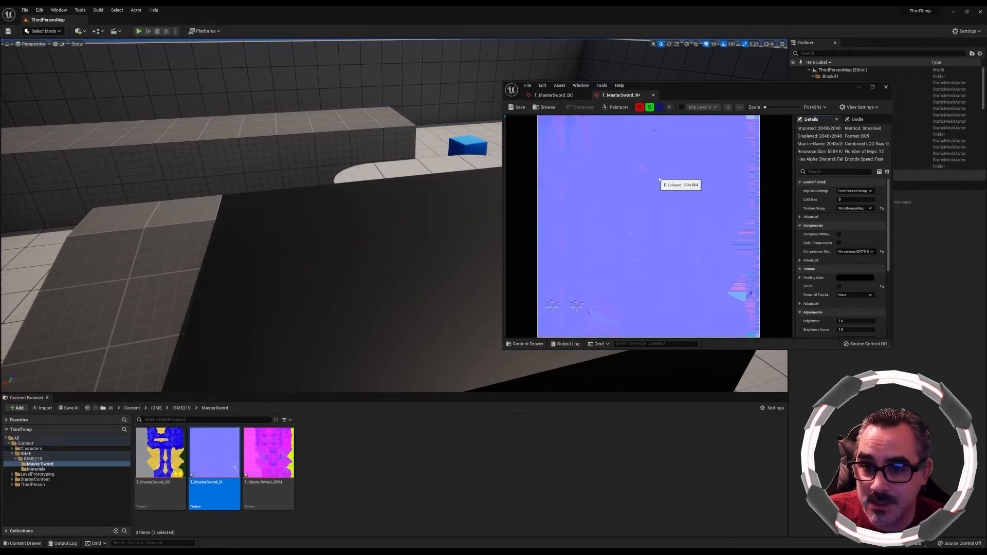
click(517, 108)
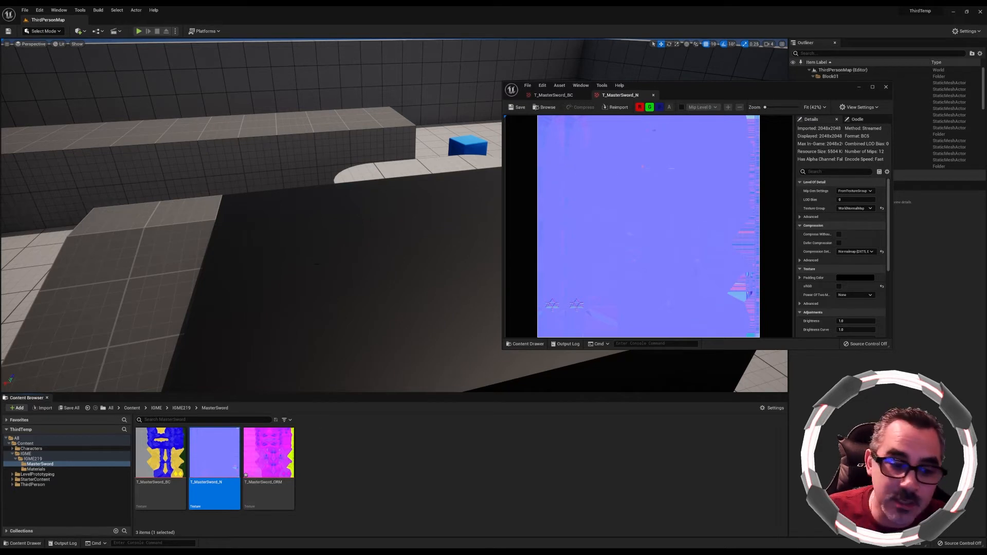
Open the T_MasterSword_ORM texture, disable its sRGB option and save it.
click(352, 480)
mouse_move(276, 459)
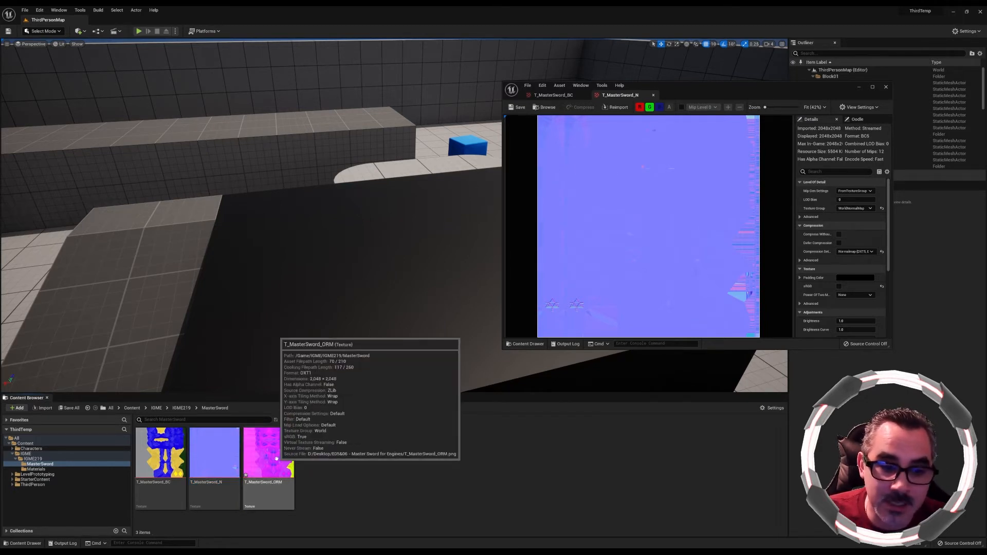
double_click(276, 459)
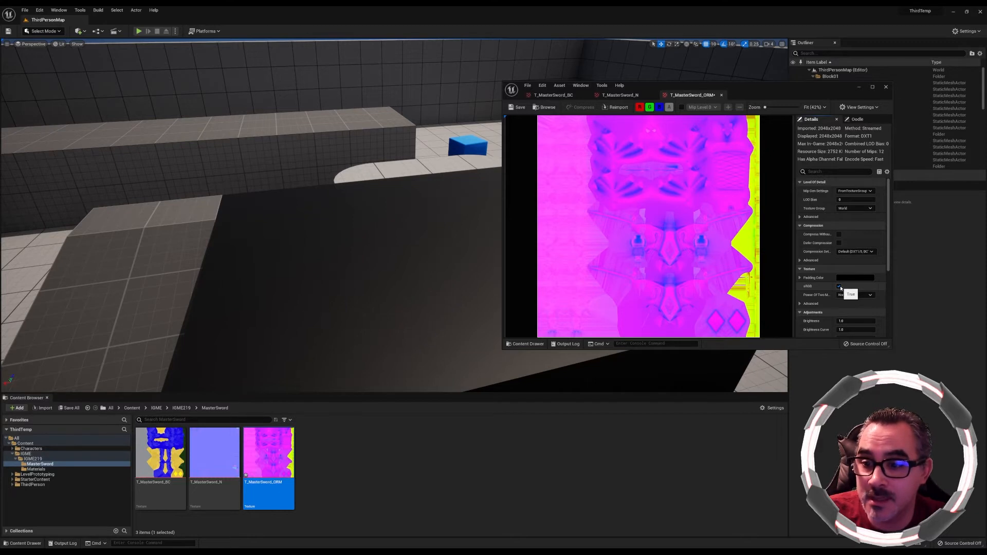
click(840, 287)
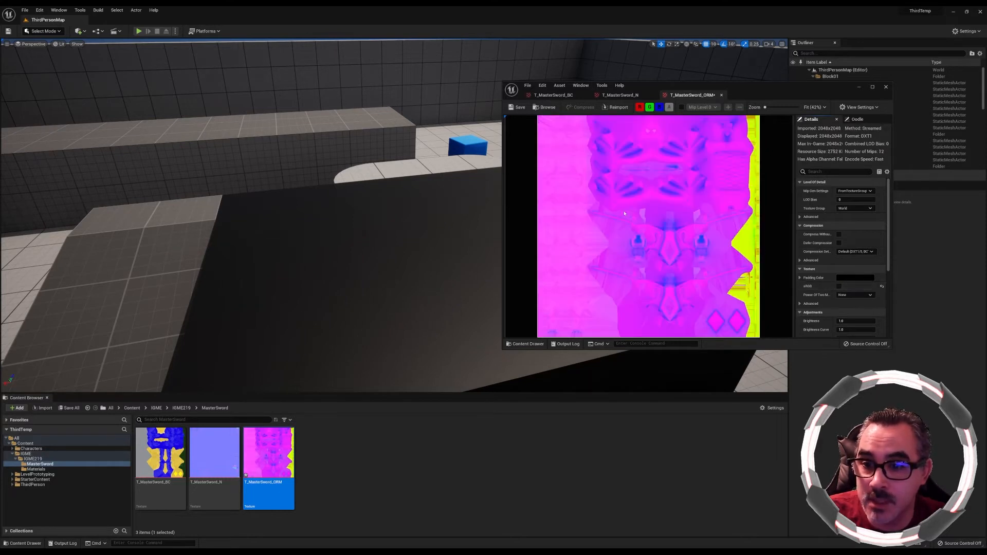
drag(770, 89, 573, 59)
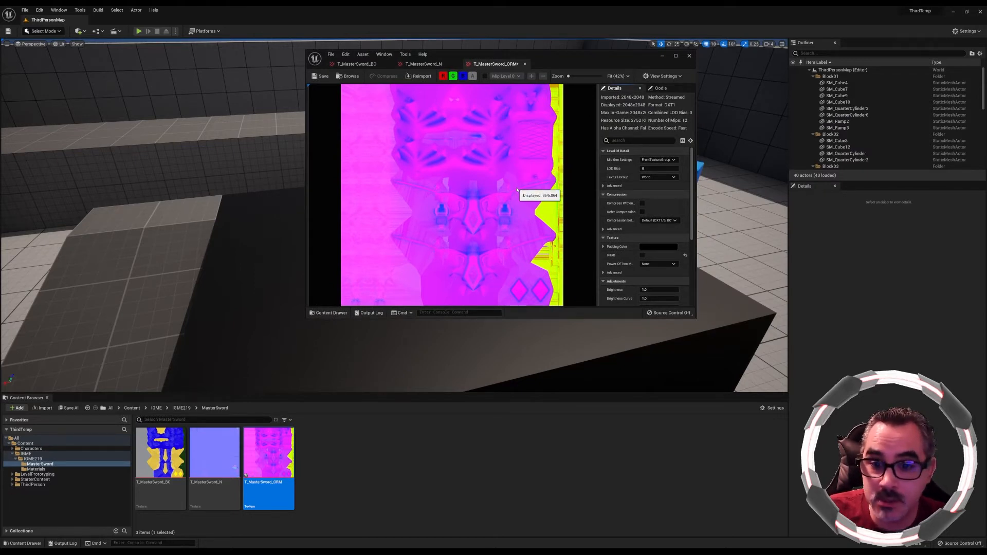
click(321, 76)
Examine T_MasterSword_ORM with its color channels toggled individually, and restore the full red, green and blue display.
click(453, 76)
click(463, 76)
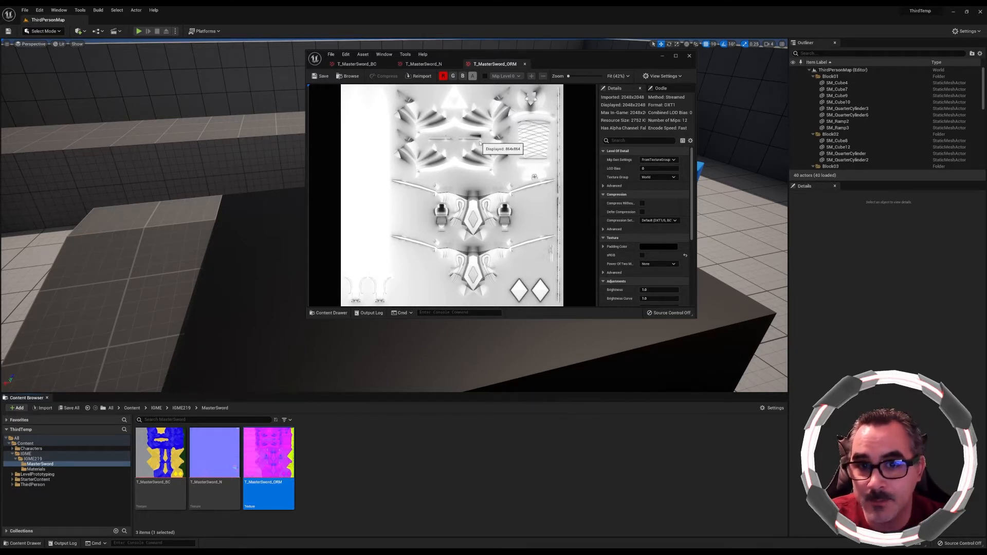
click(443, 76)
click(463, 76)
click(463, 76)
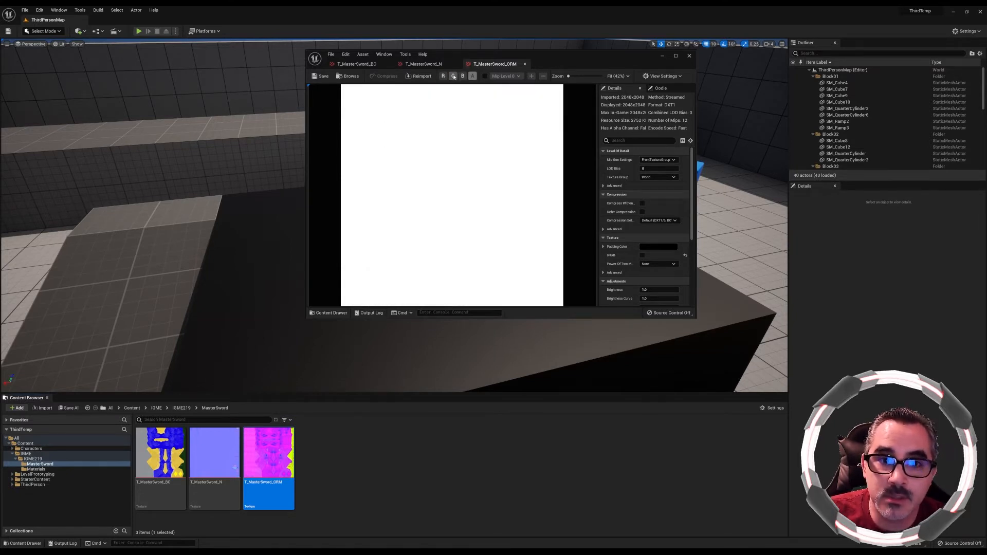
click(453, 76)
click(453, 76)
click(443, 76)
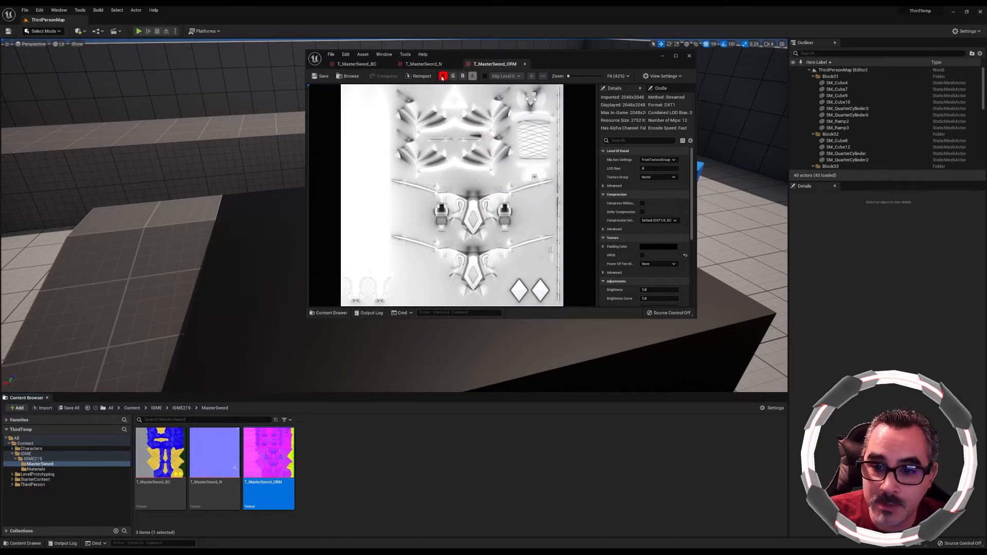
click(443, 76)
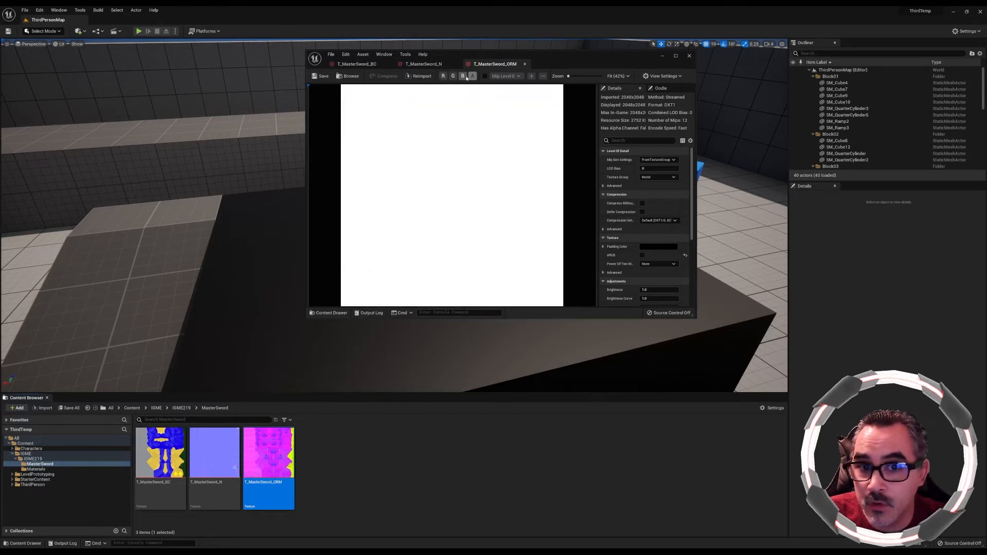
click(442, 76)
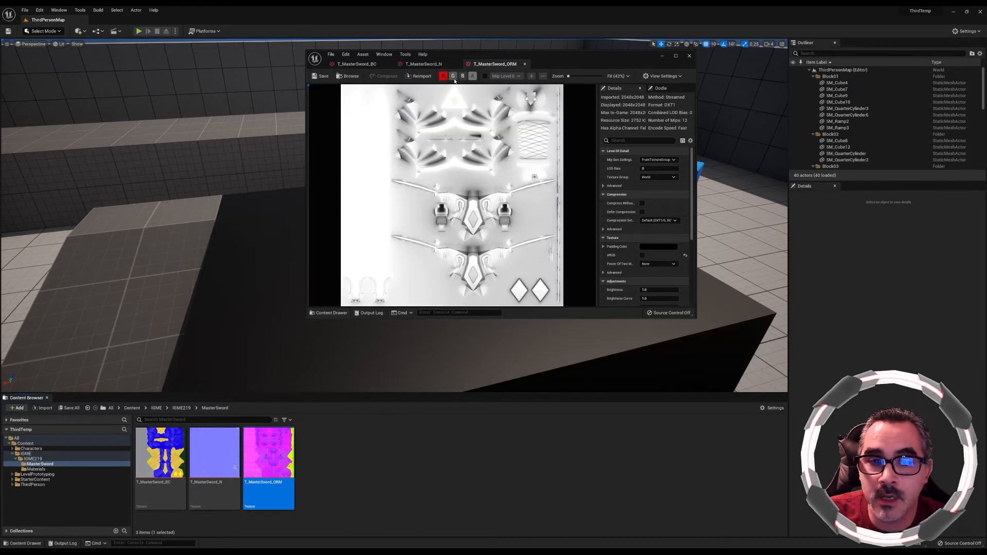
click(453, 76)
click(462, 76)
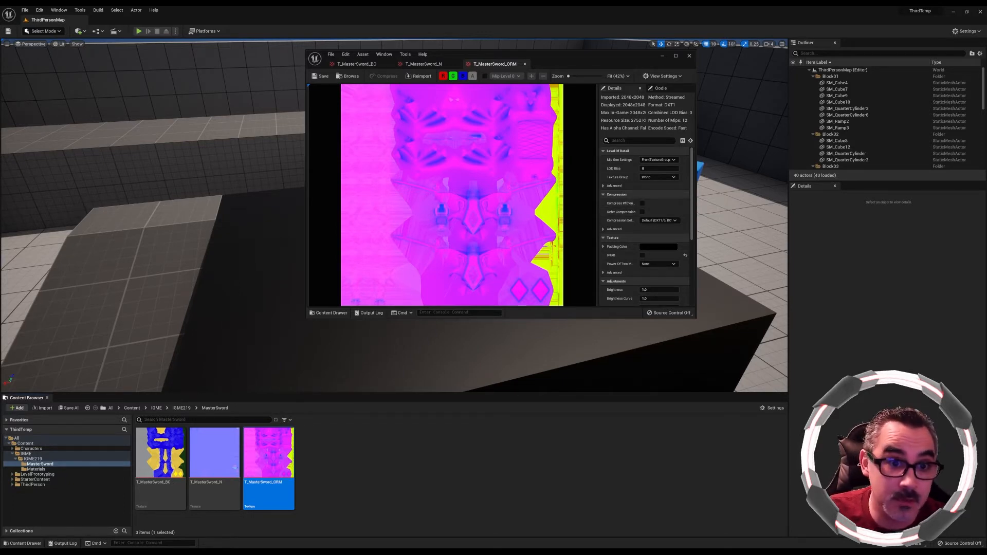
Save T_MasterSword_ORM, check through the three open textures, and close the texture editor.
click(322, 77)
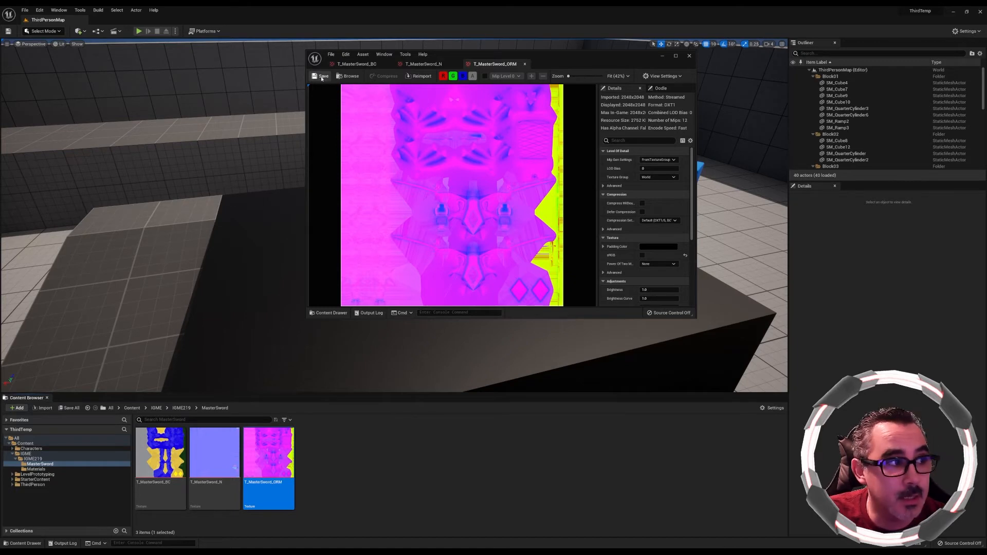
click(418, 65)
click(368, 64)
click(421, 64)
click(495, 64)
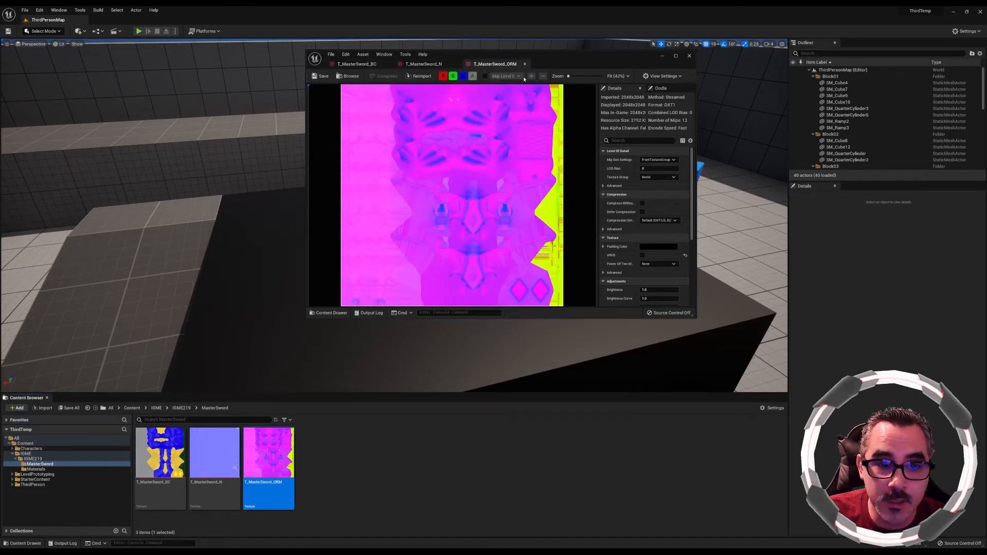
click(689, 57)
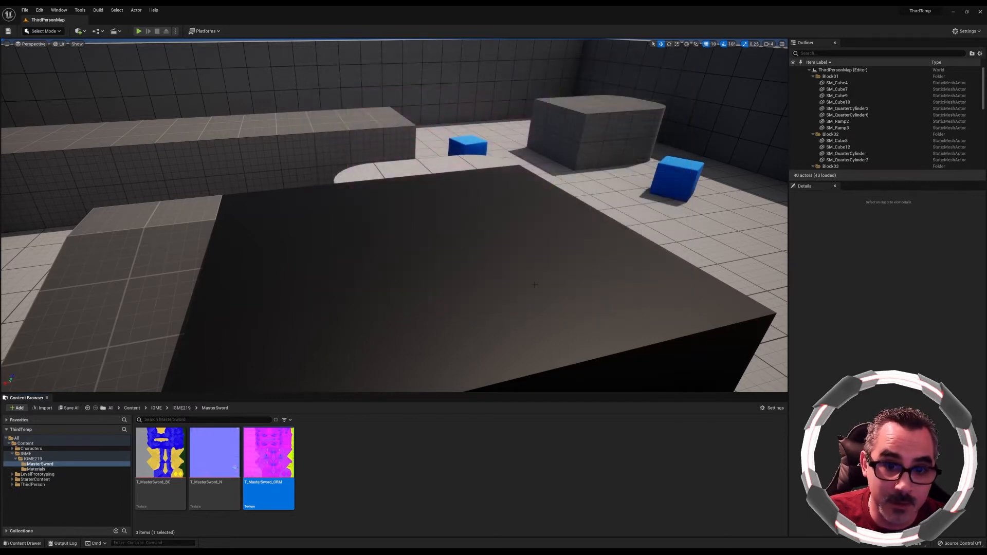
click(339, 489)
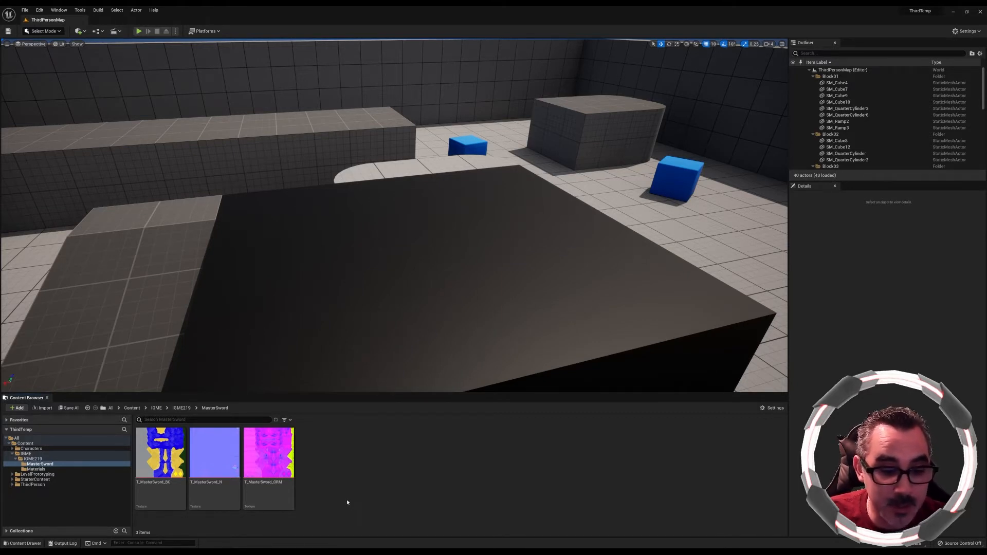
Launch Adobe Photoshop 2021 and start a new document.
key(super)
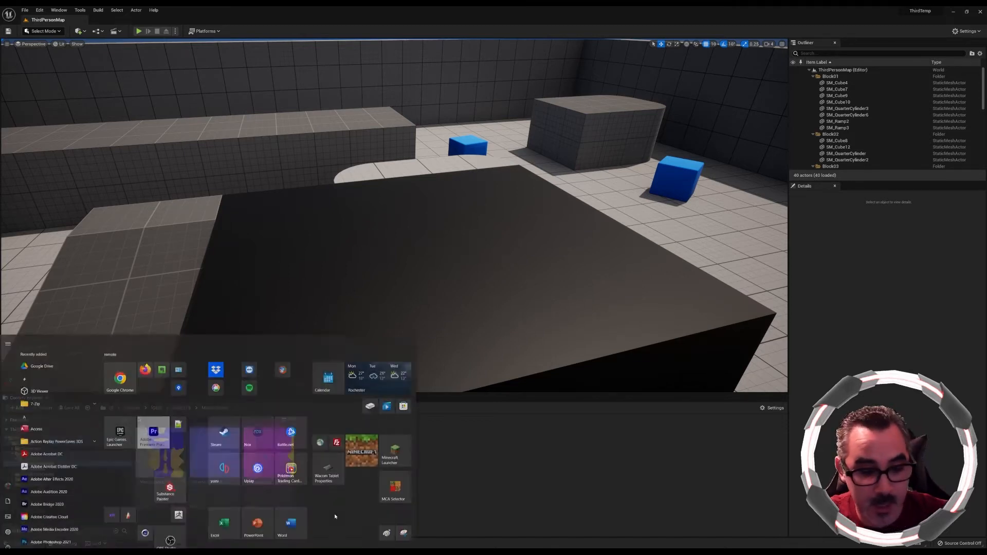
text(photoshop)
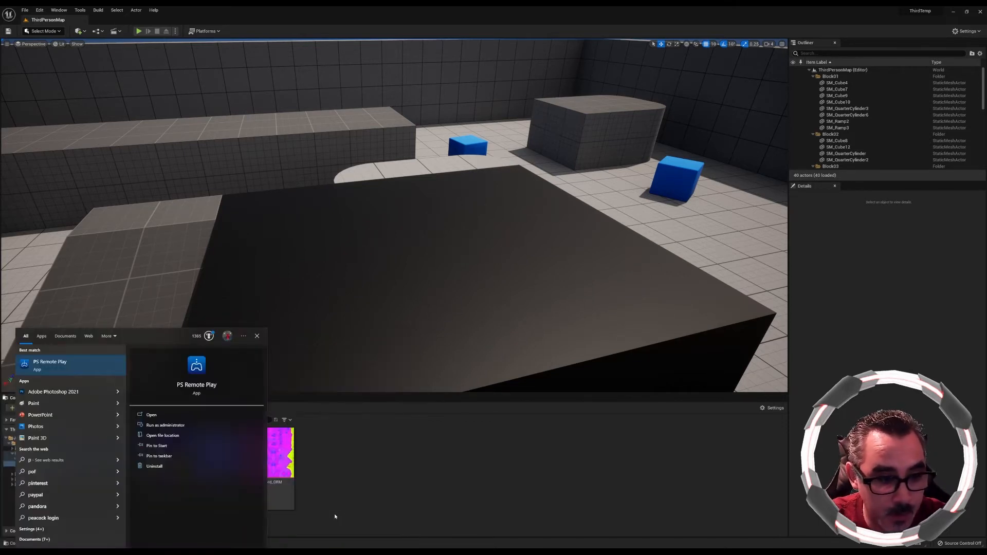
key(Return)
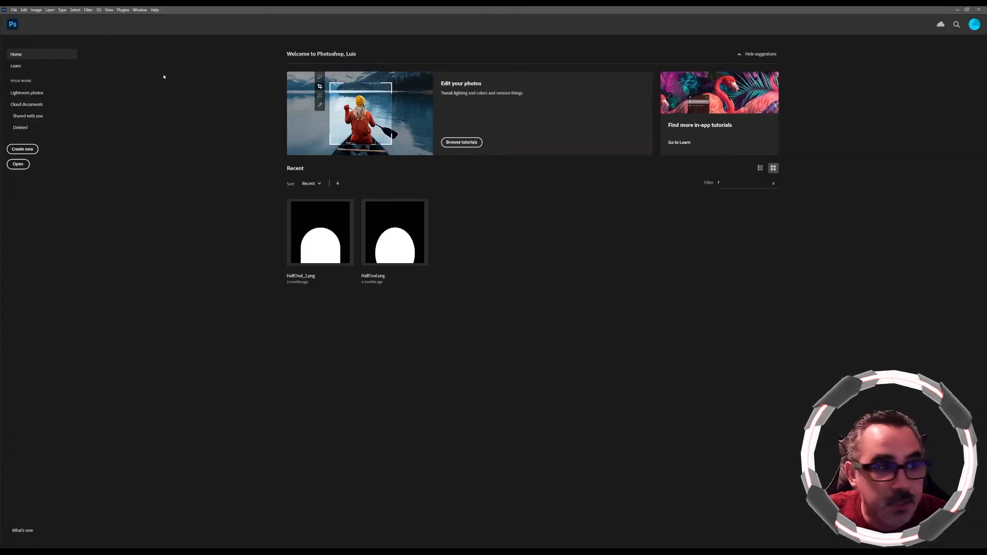
click(14, 10)
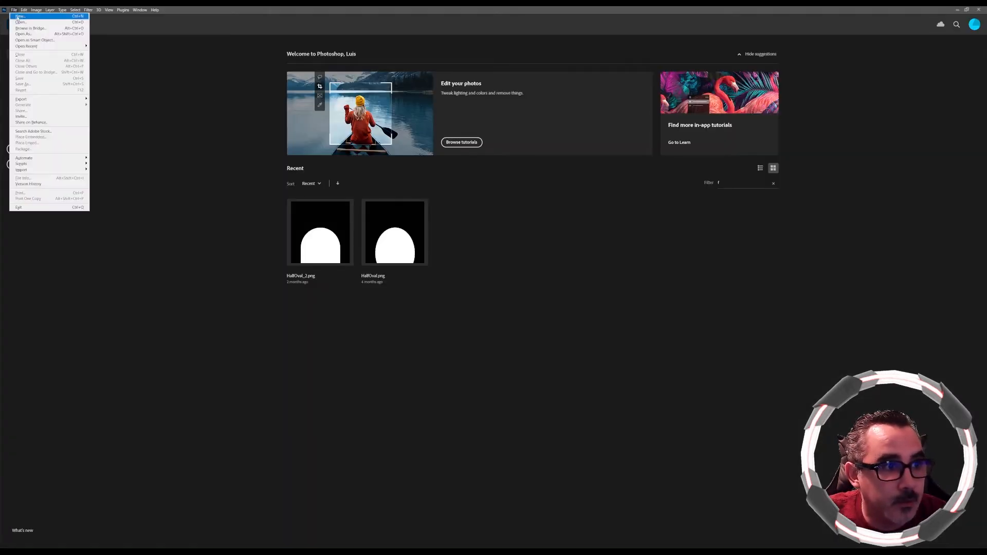
click(28, 17)
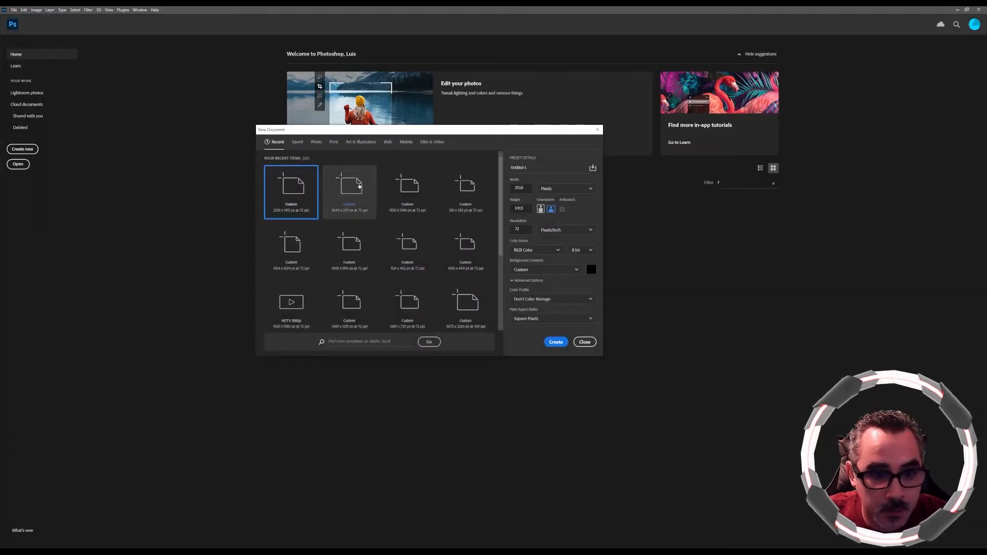
Create a document 32 pixels wide and 32 pixels high with a black background.
double_click(519, 188)
text(25)
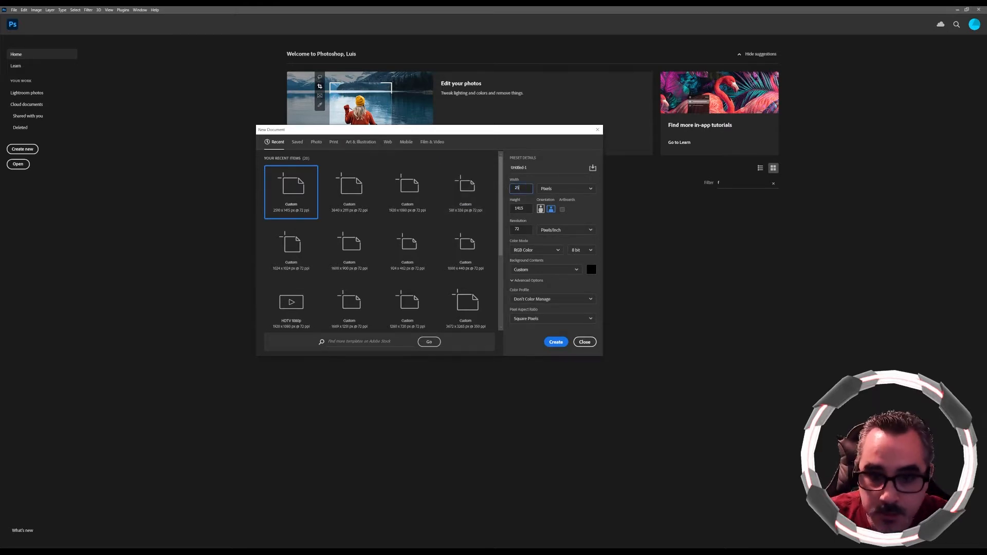
key(Tab)
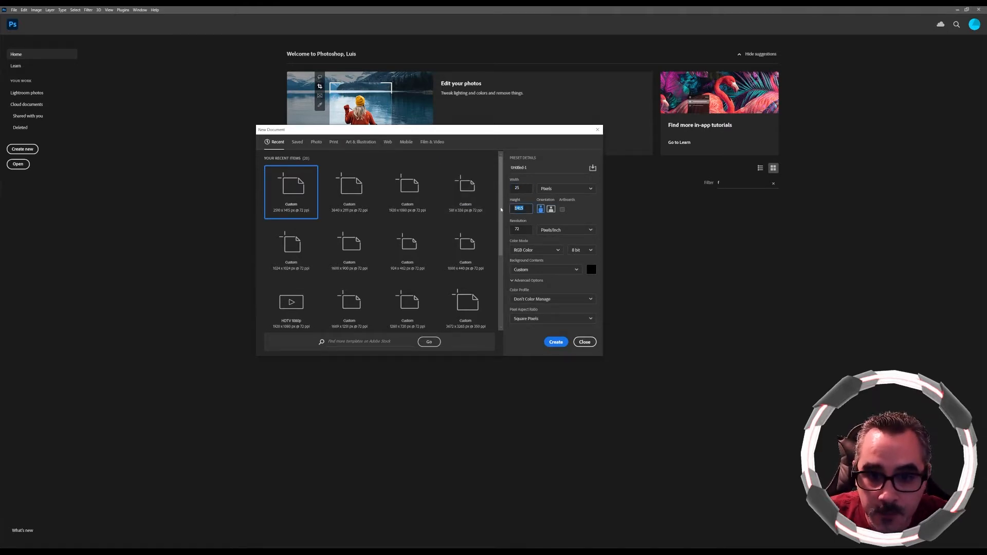
key(shift+Tab)
text(32)
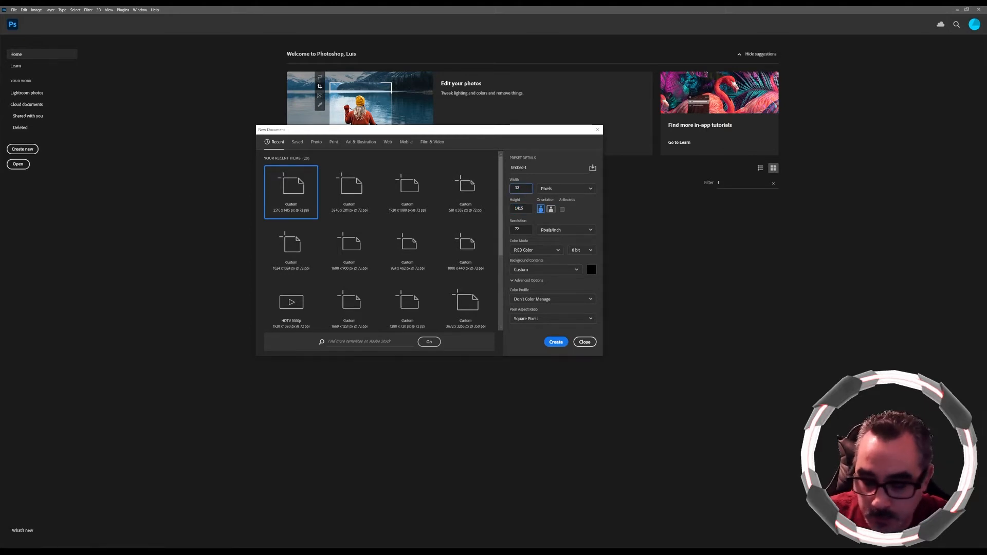
key(Tab)
text(32)
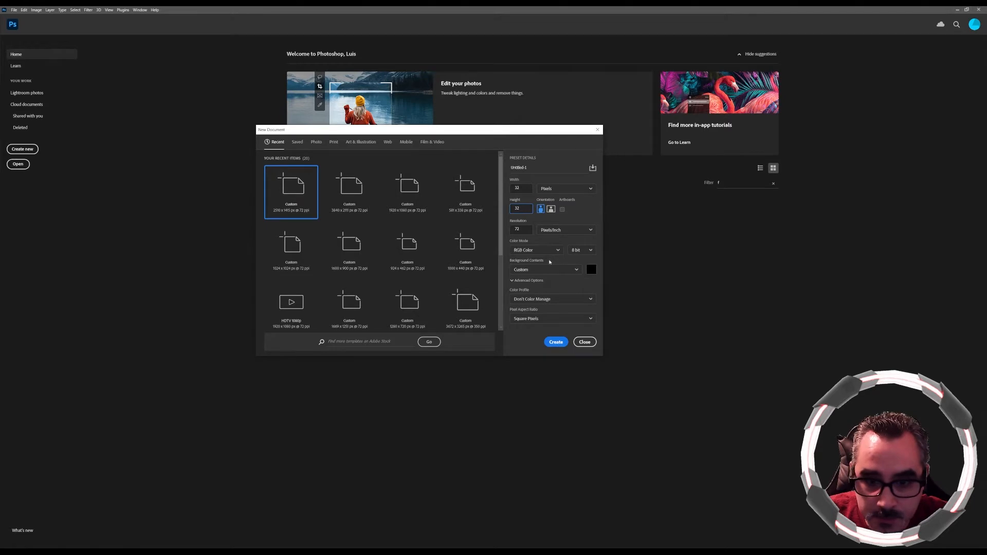
click(593, 270)
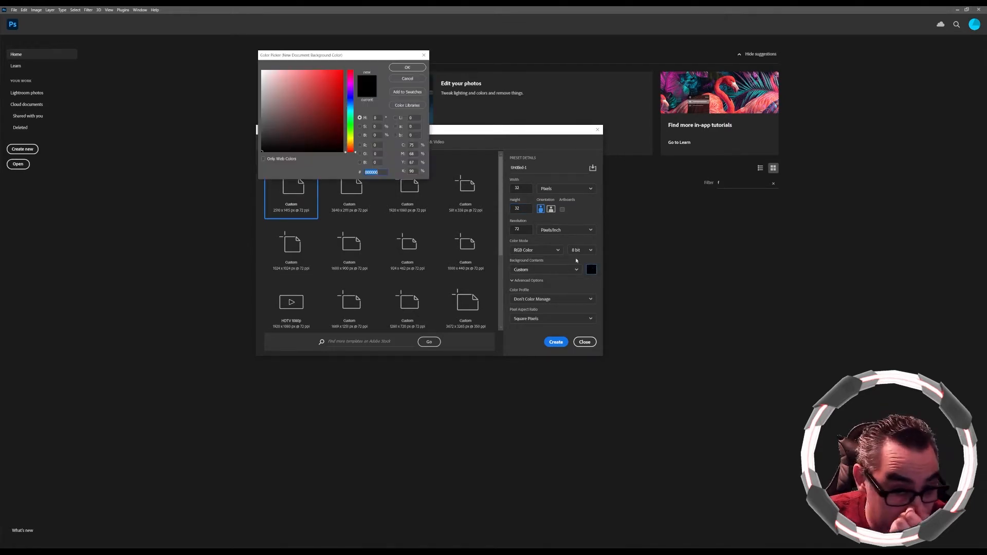
click(407, 68)
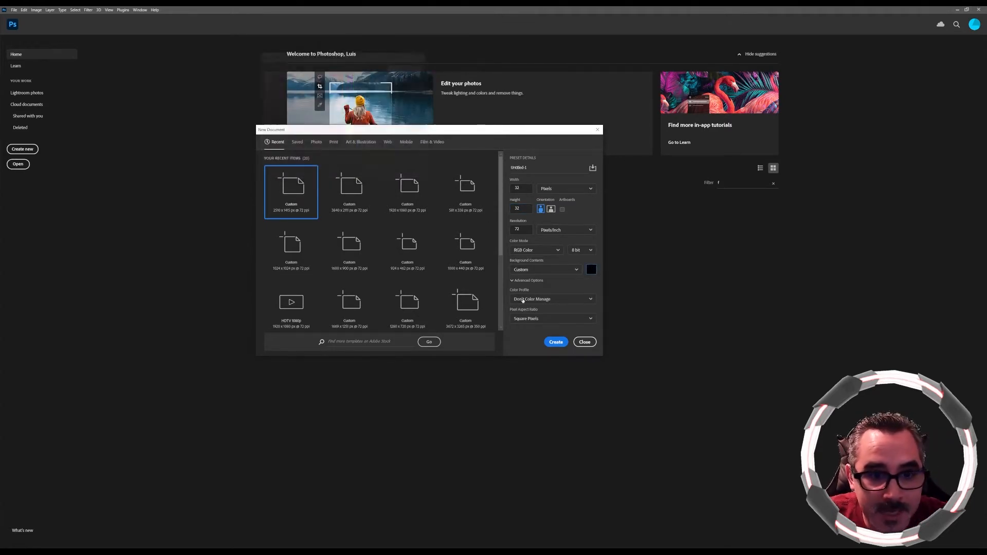
click(556, 343)
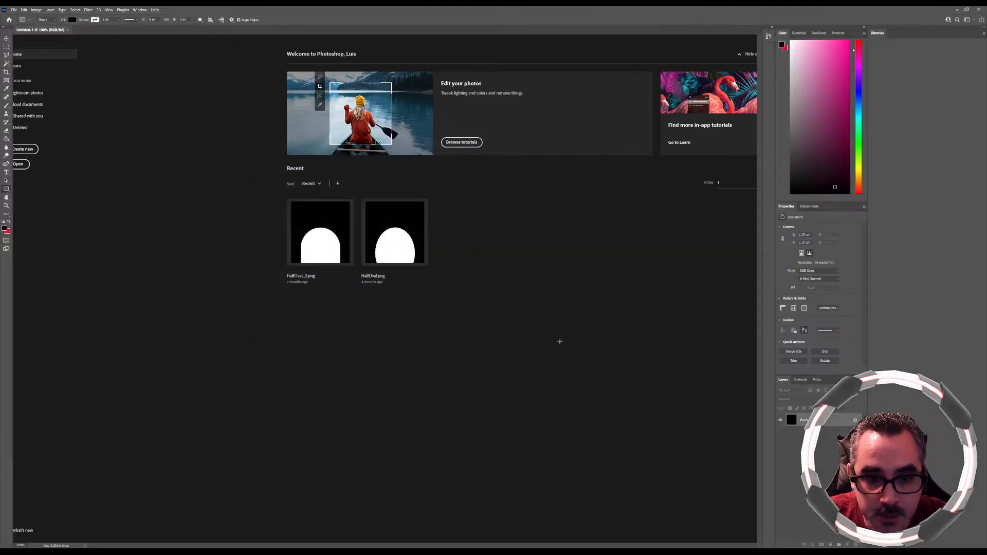
Save the black image to the computer's Desktop as a PNG named Black, using the large file size option.
click(14, 10)
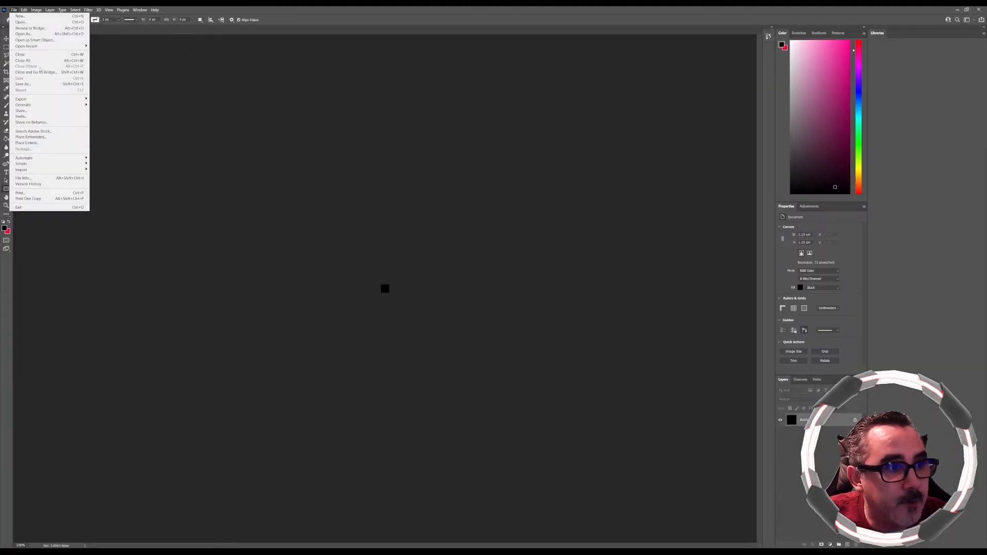
click(23, 84)
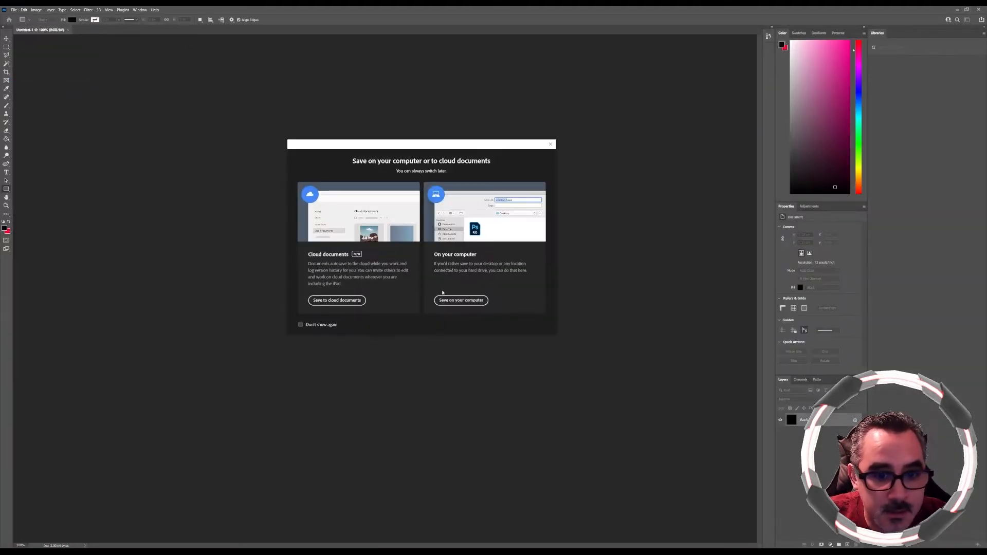
click(460, 301)
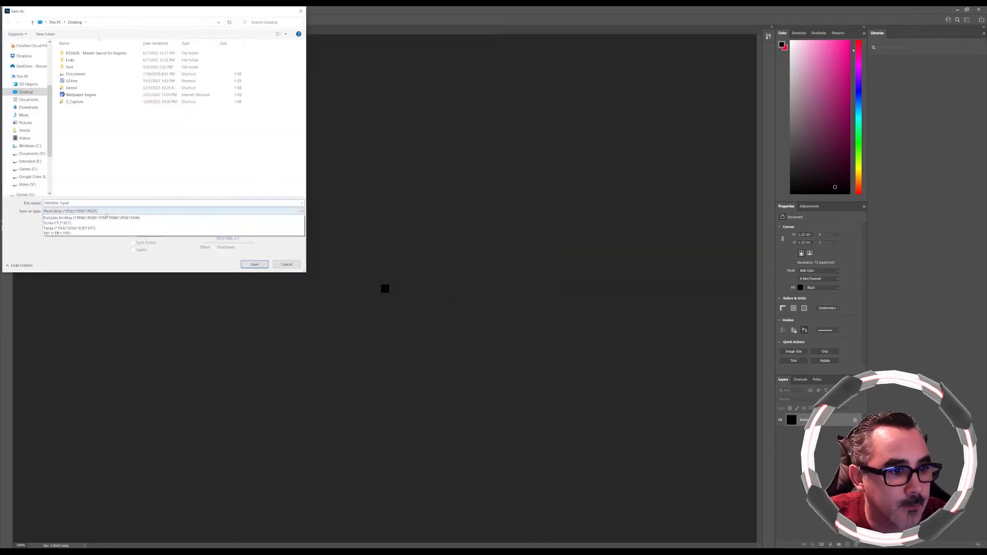
click(103, 211)
click(98, 304)
double_click(95, 202)
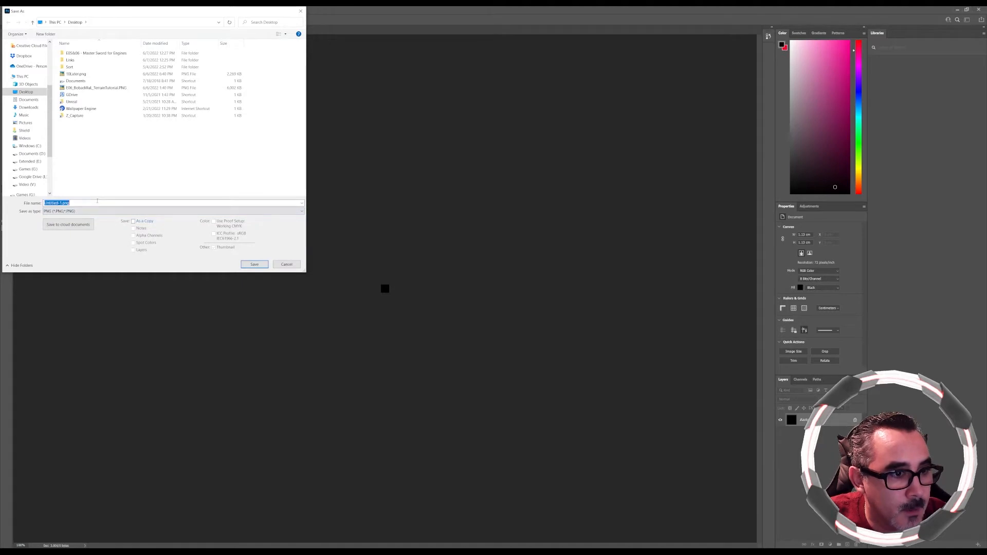
text(Black)
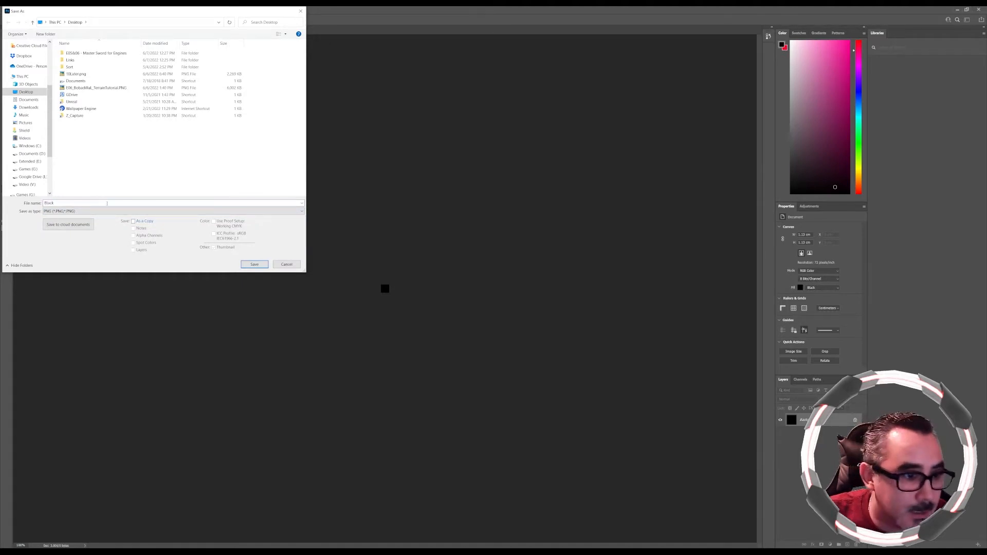
click(255, 265)
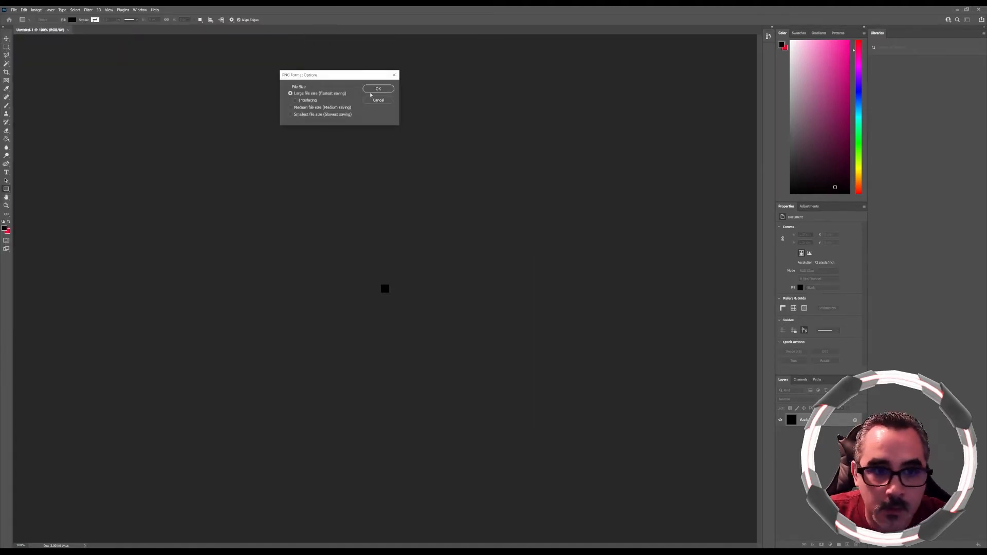
click(372, 90)
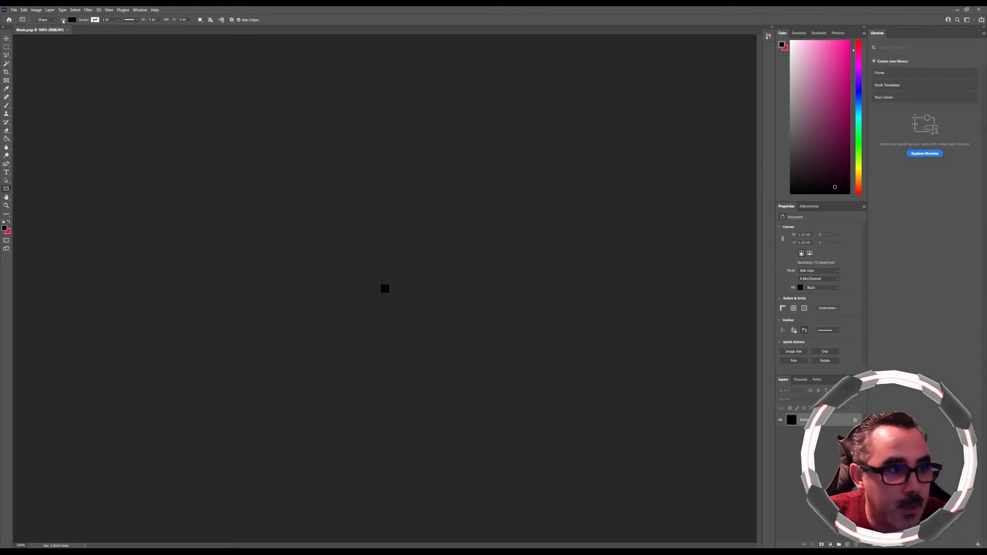
Set the foreground color to white and fill a new layer above the black background using the Paint Bucket.
click(14, 10)
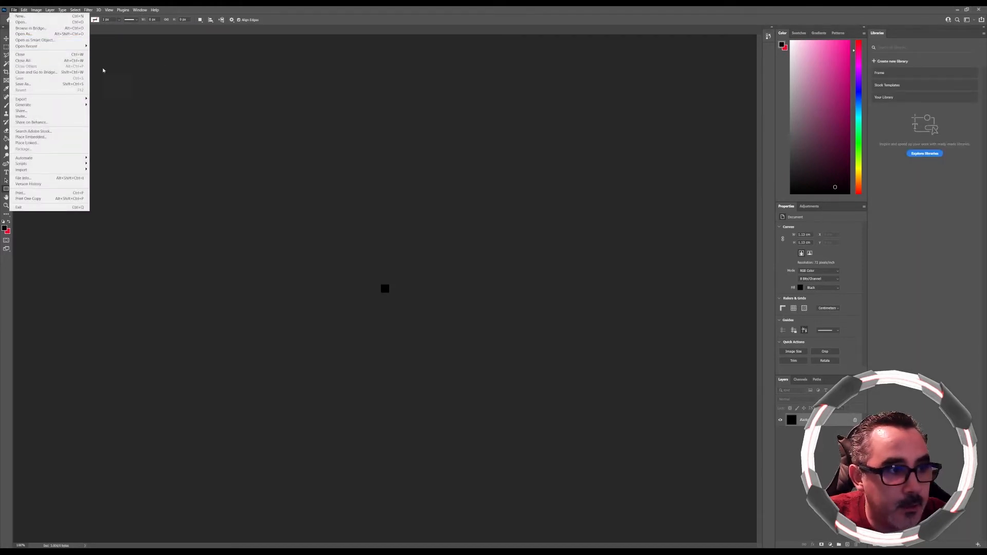
click(581, 122)
drag(832, 178, 763, 26)
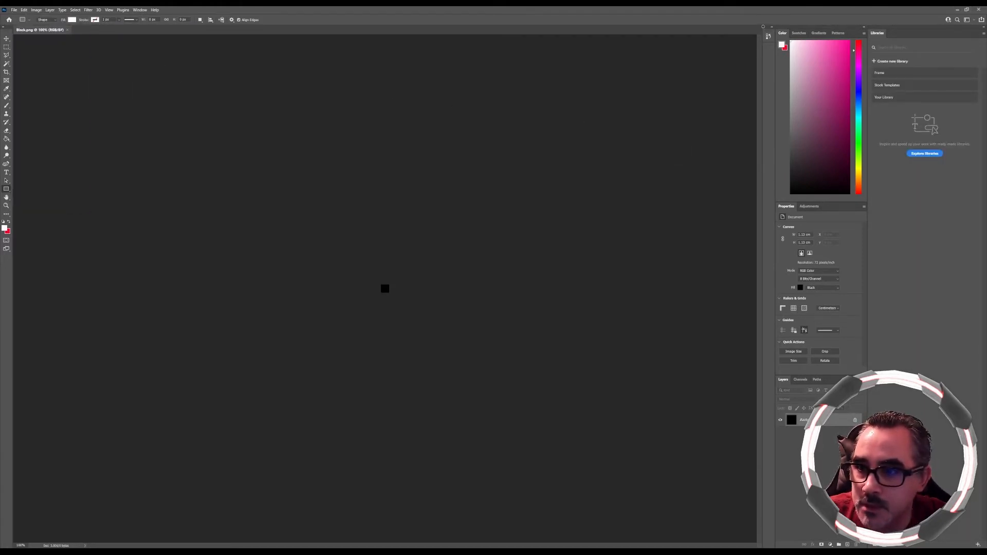
key(g)
click(385, 289)
right_click(386, 289)
click(387, 289)
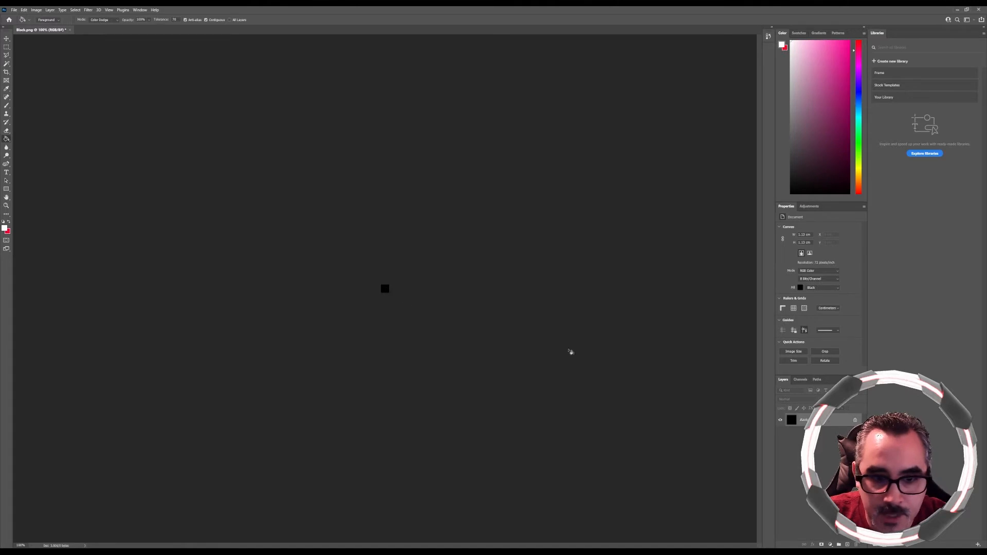
click(847, 544)
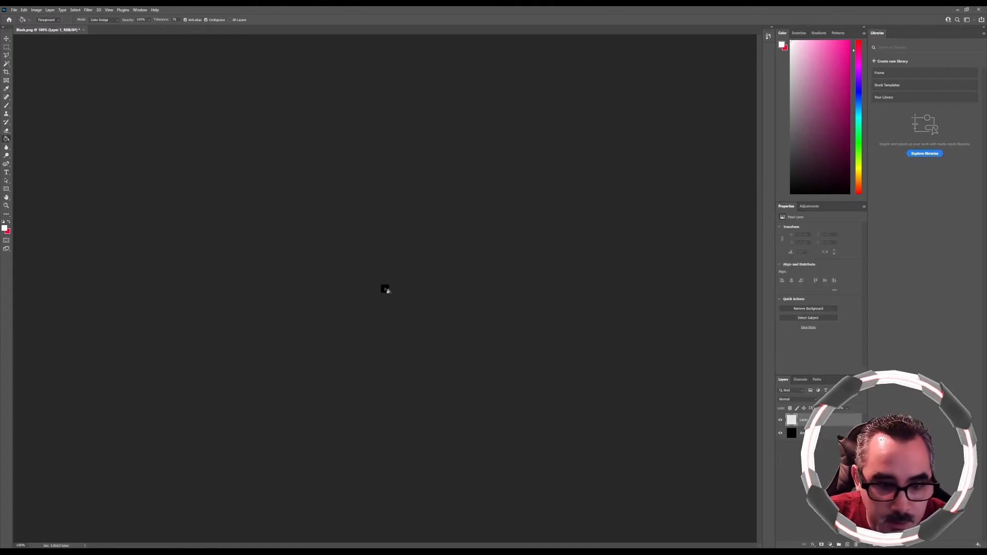
click(384, 289)
Save the white image to the computer's Desktop as a PNG named White, using the large file size option.
click(14, 9)
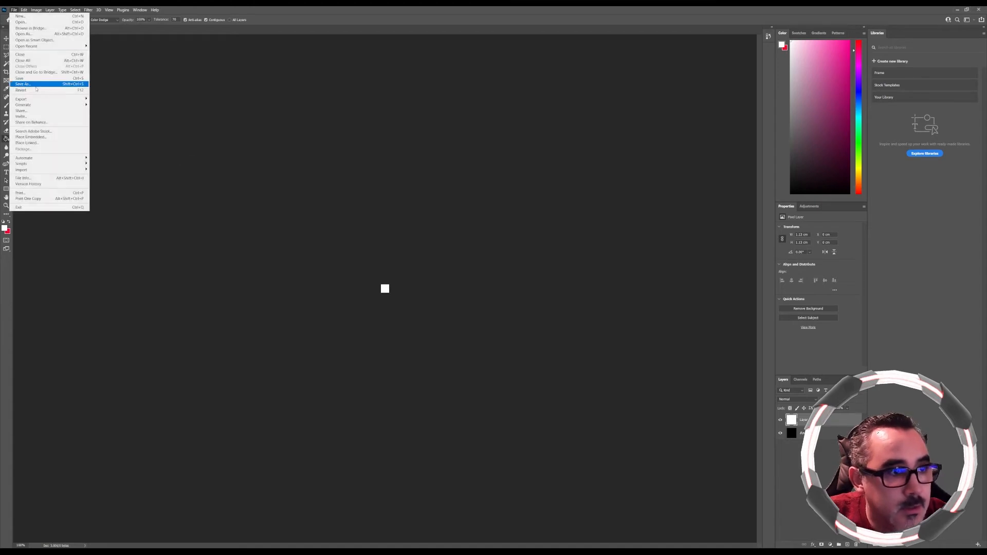
click(33, 84)
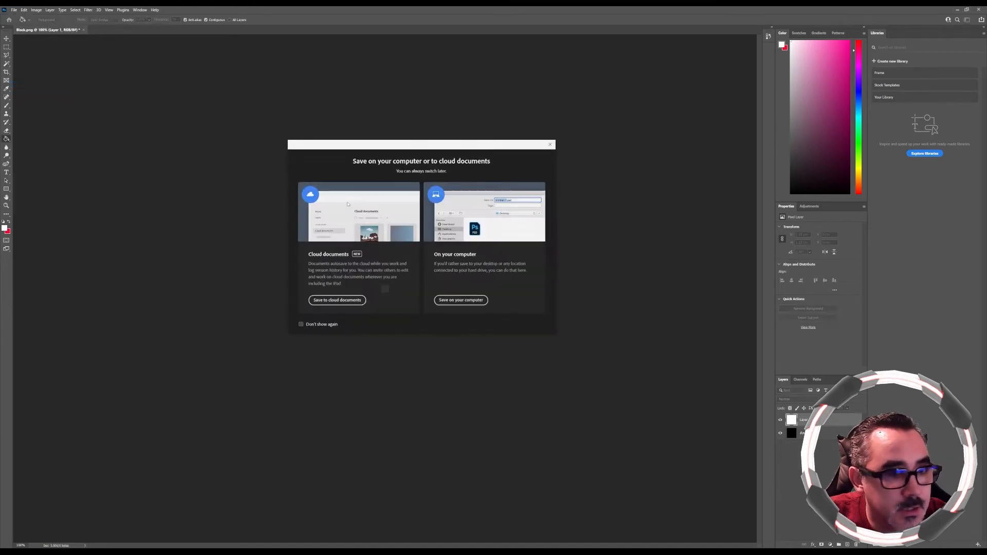
click(466, 302)
click(90, 211)
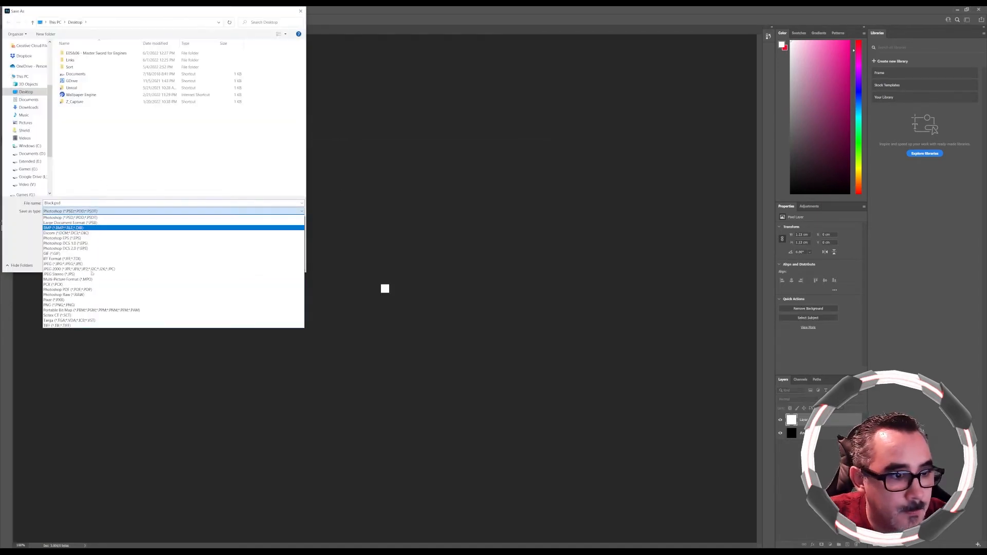
click(77, 305)
click(95, 202)
text(White)
key(Return)
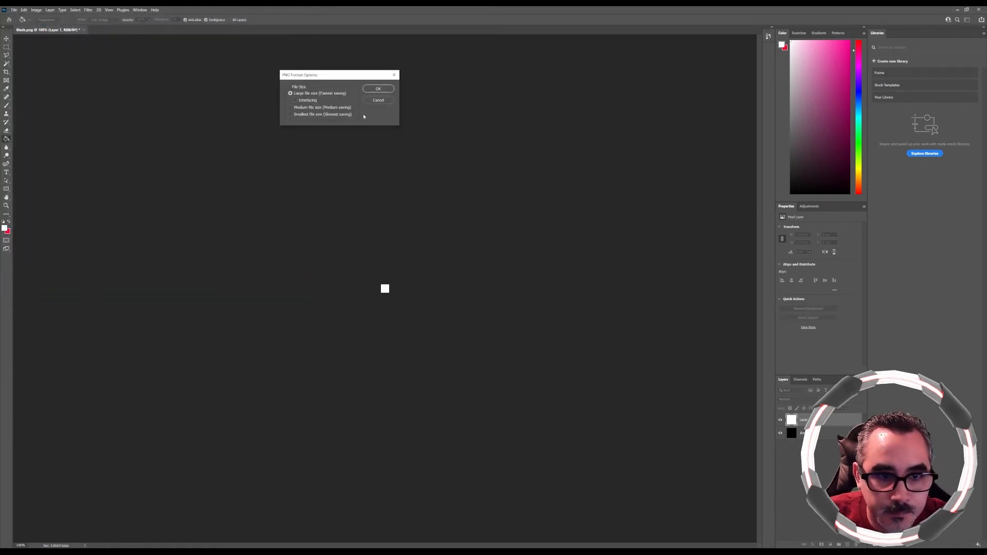
click(378, 88)
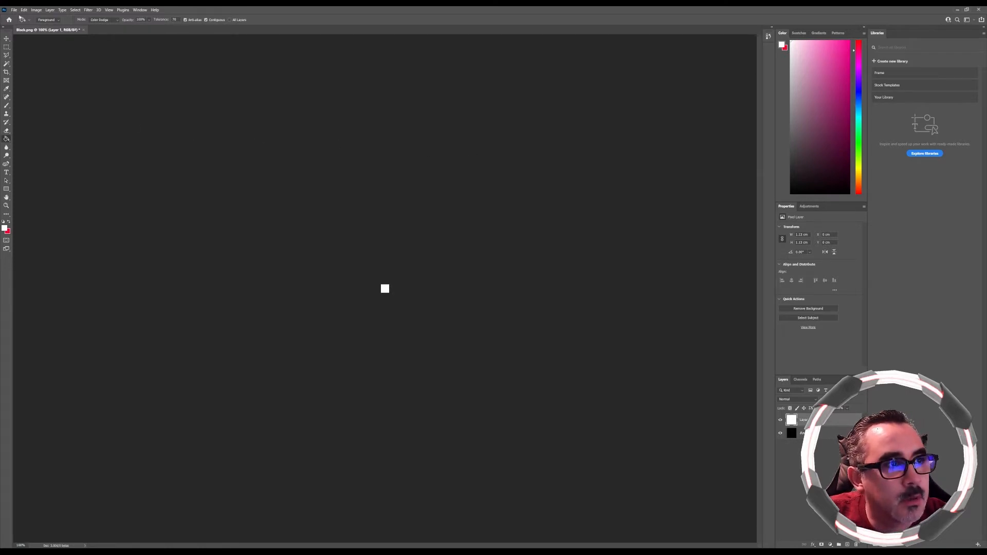
Open T_MasterSword_N.png and sample its flat blue-violet area as the foreground color with the Eyedropper.
click(15, 10)
click(22, 22)
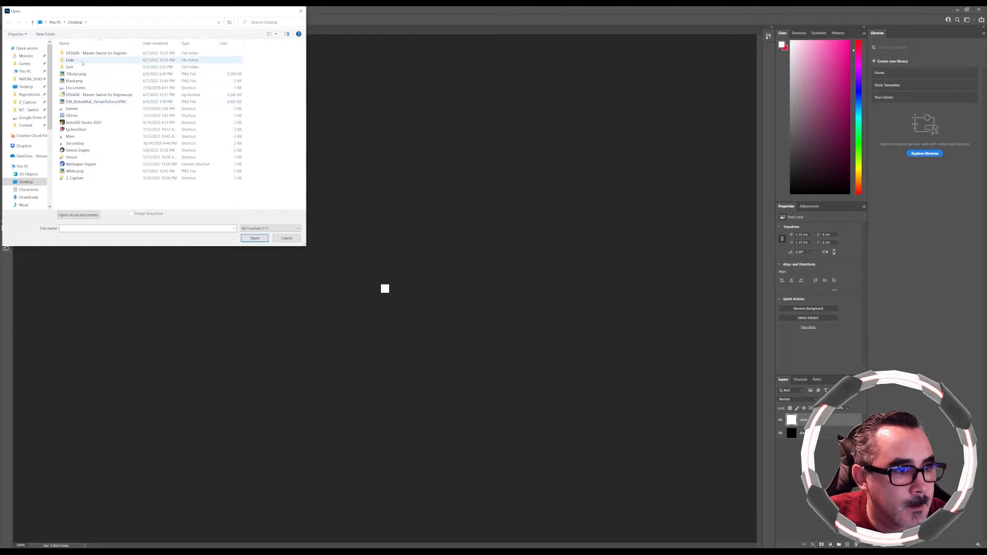
double_click(81, 60)
double_click(251, 56)
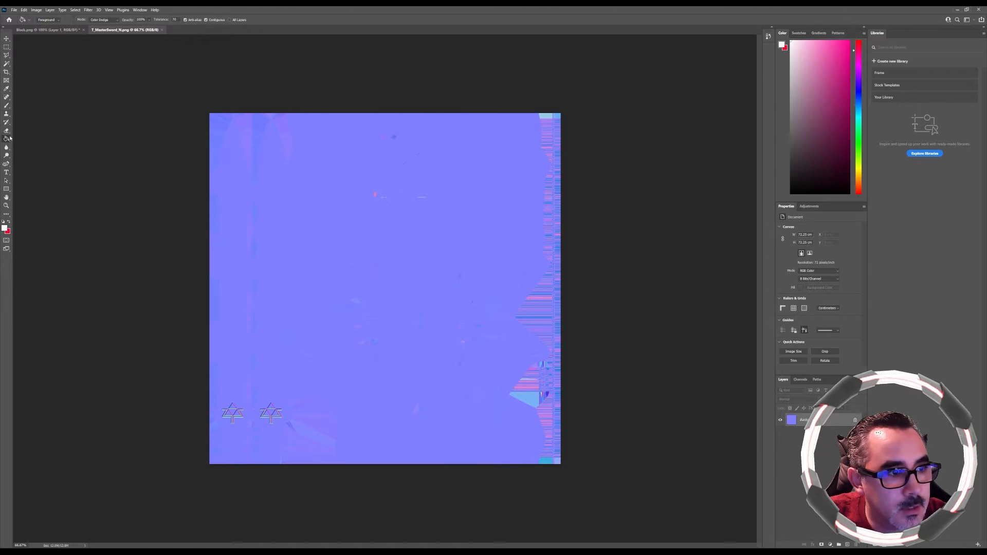
key(i)
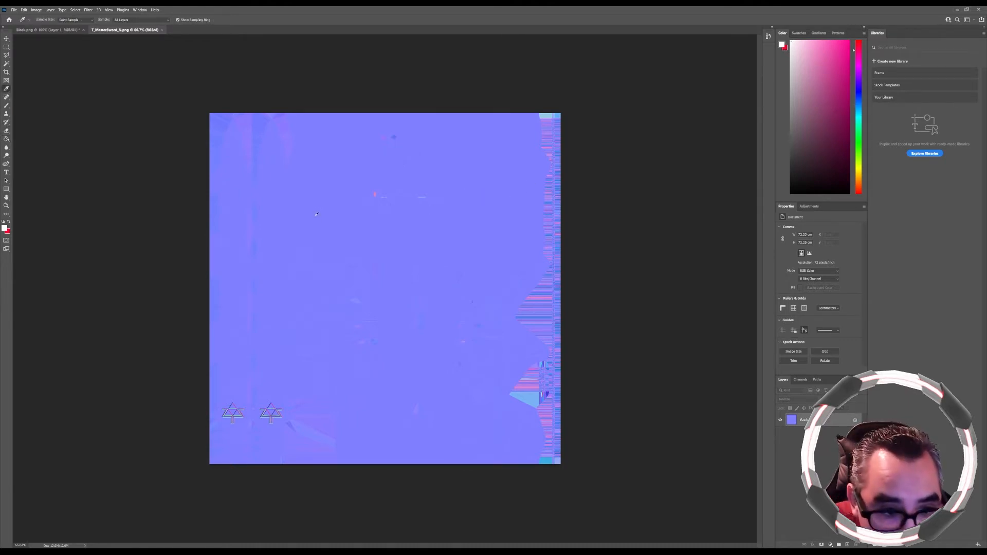
click(335, 210)
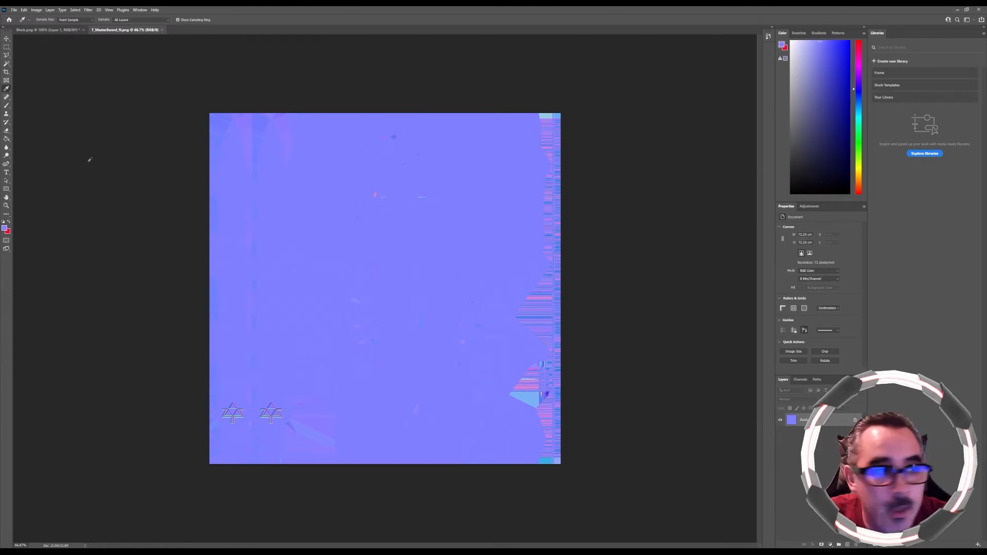
Try to fill the white layer of Black.png with the sampled blue-violet using the Paint Bucket.
click(48, 29)
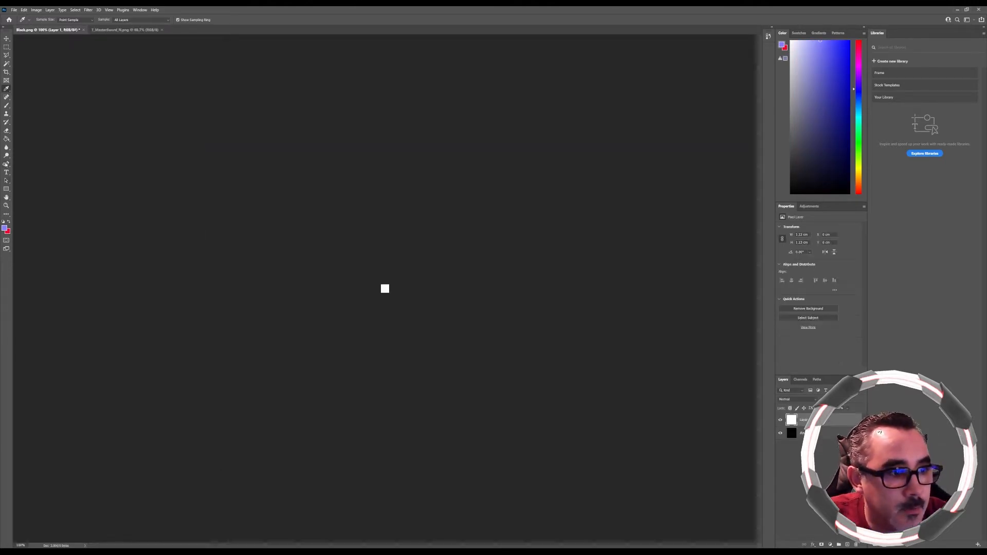
click(6, 138)
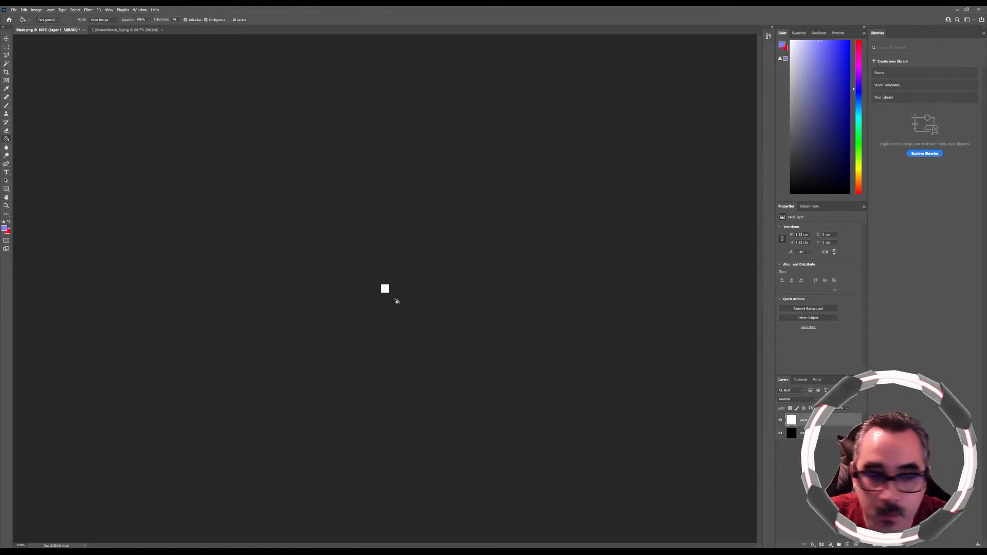
right_click(385, 288)
click(113, 261)
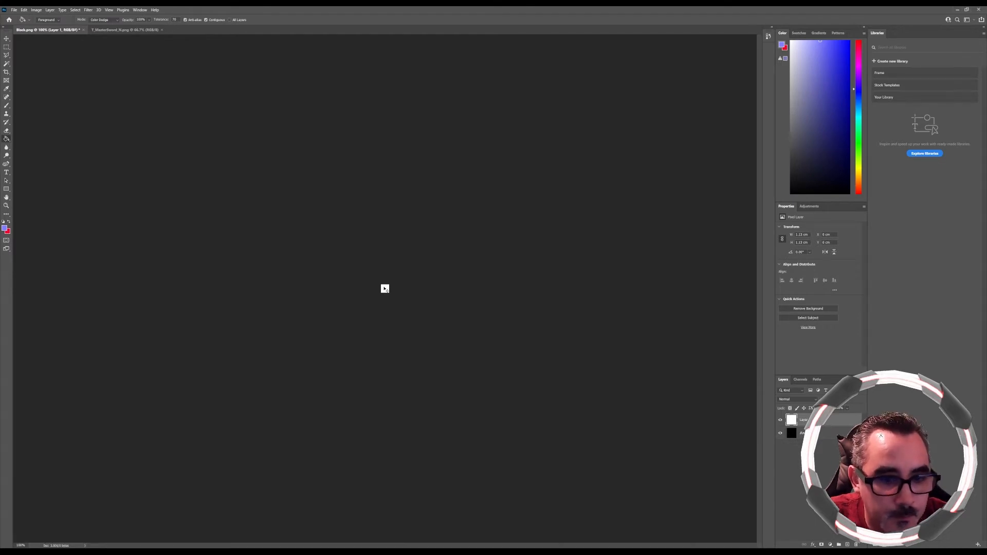
alt+scroll(398, 289, up, 15)
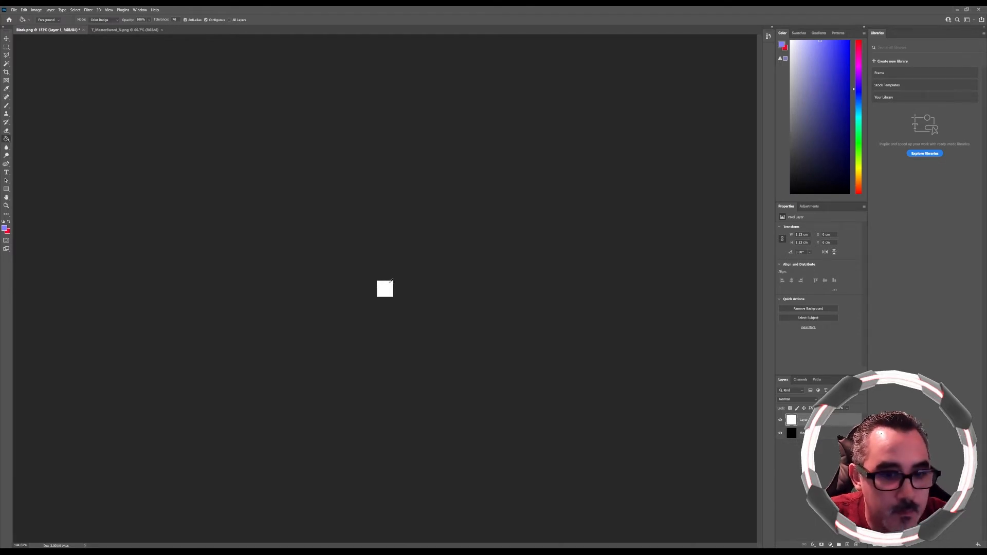
alt+scroll(398, 288, down, 3)
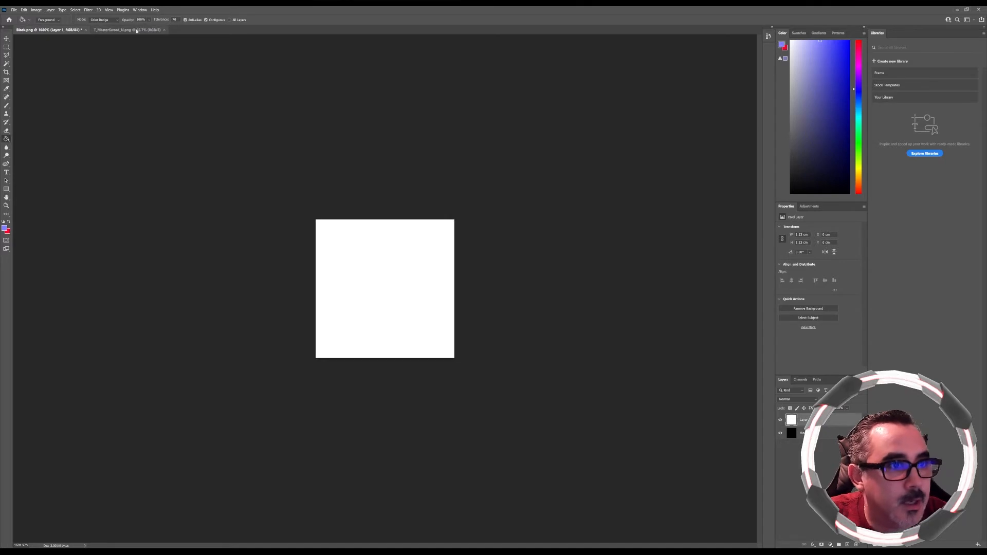
Fill a new layer above the T_MasterSword_N.png background with the sampled blue-violet using the Paint Bucket.
click(127, 29)
click(375, 230)
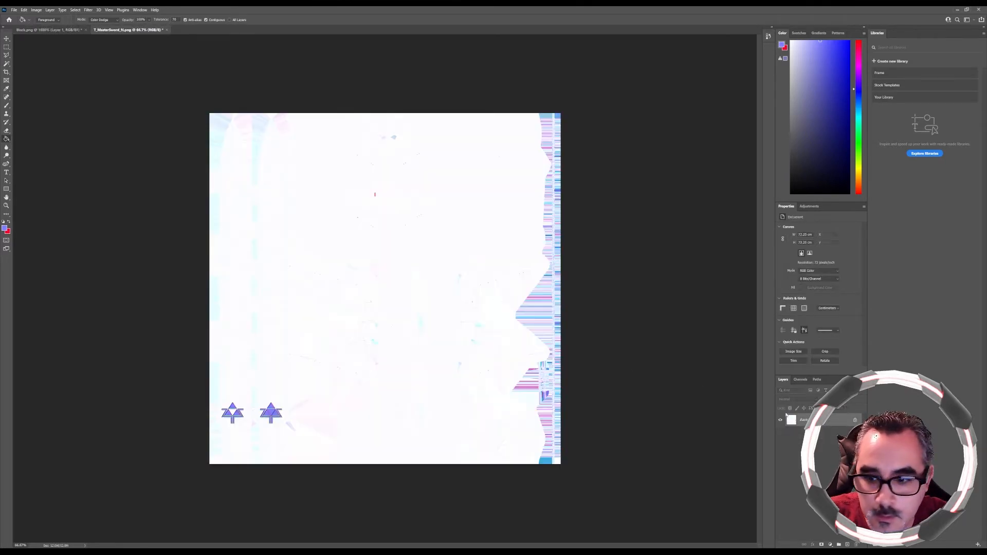
click(848, 545)
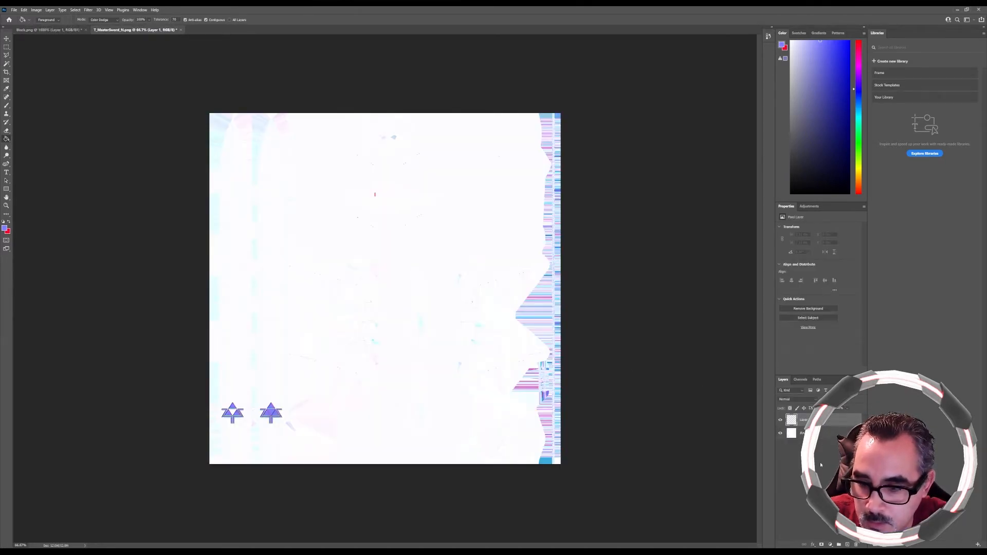
click(445, 307)
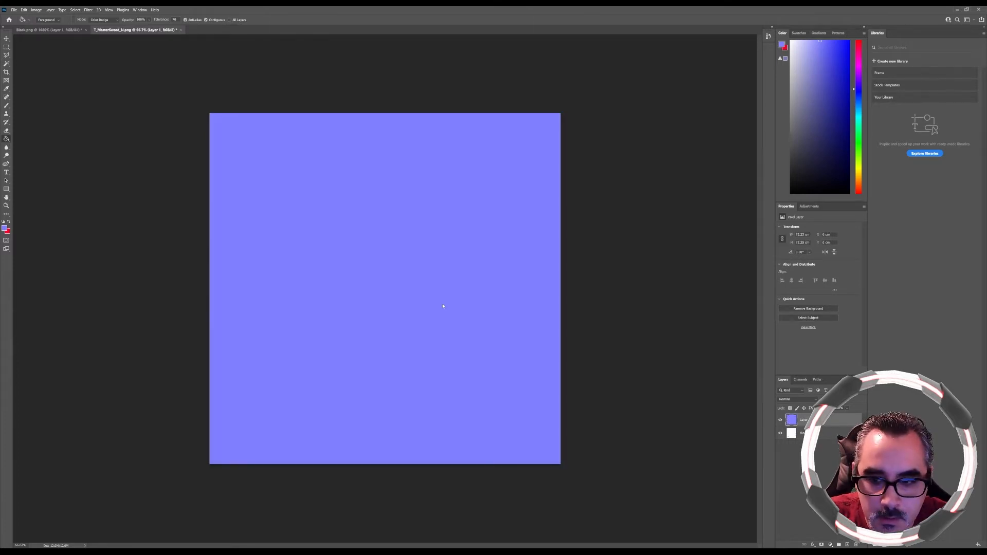
Resize the blue-violet image to a width and height of 128 pixels.
click(36, 10)
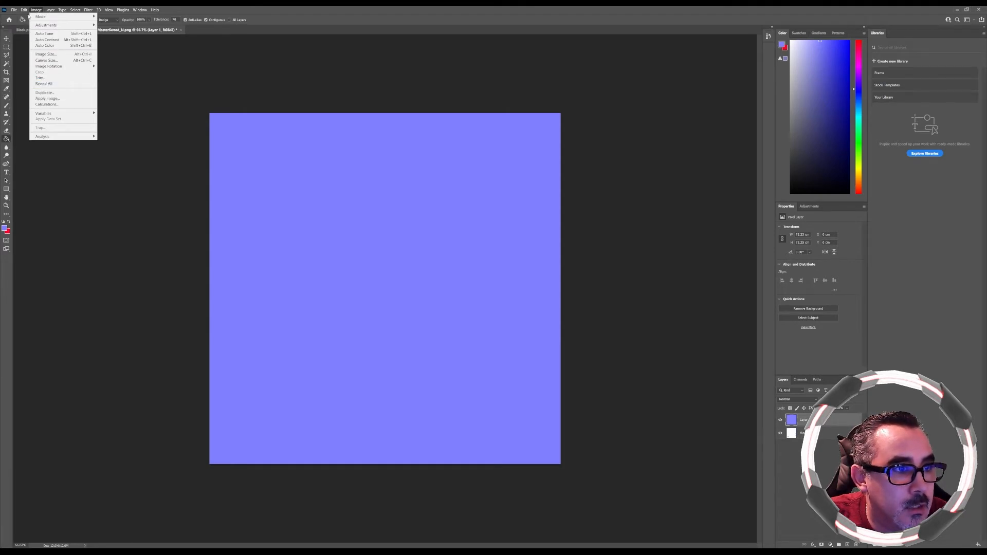
mouse_move(24, 10)
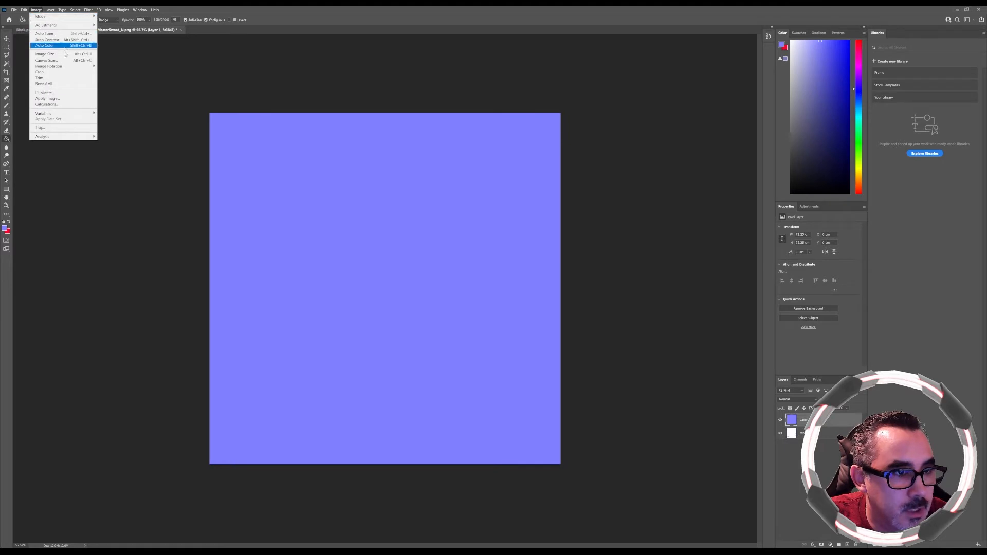
click(69, 54)
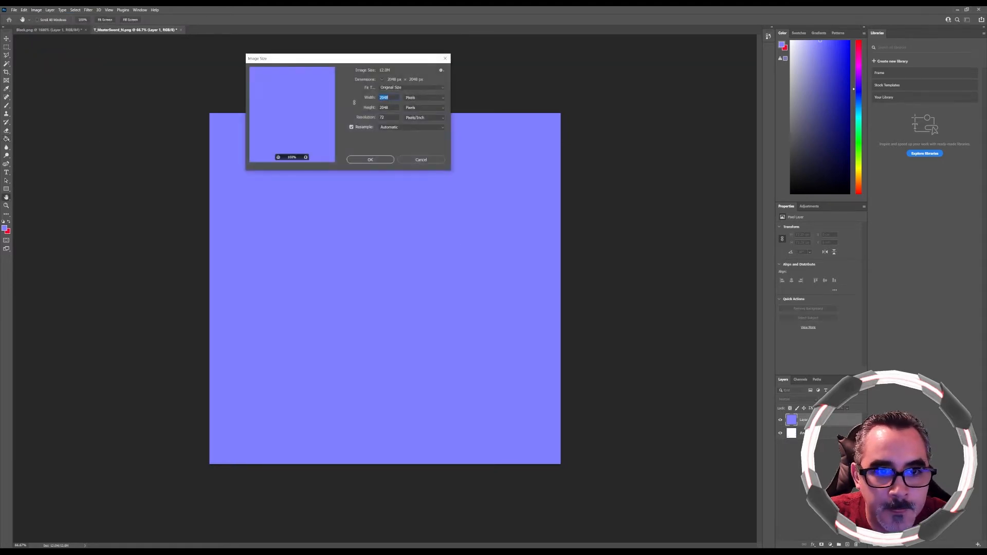
text(128)
key(Tab)
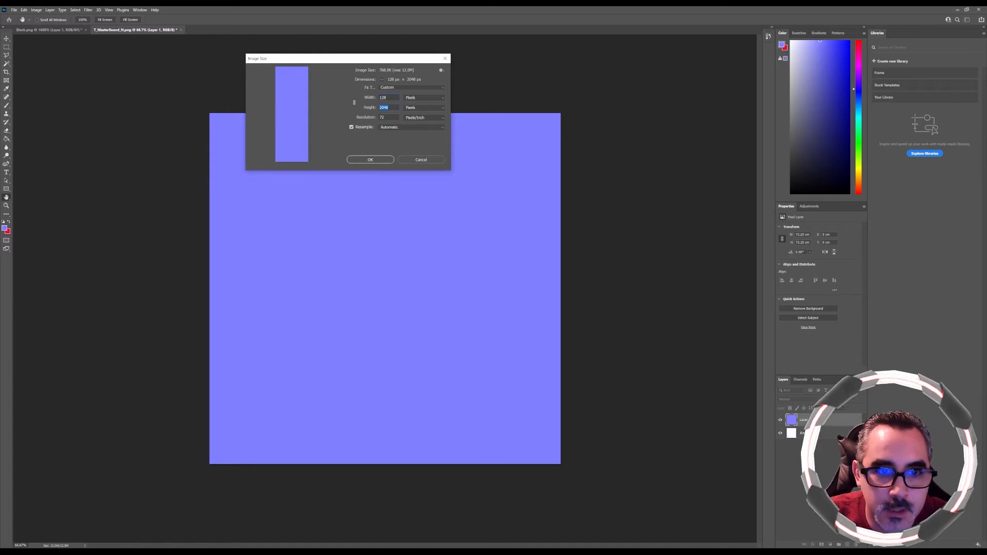
text(128)
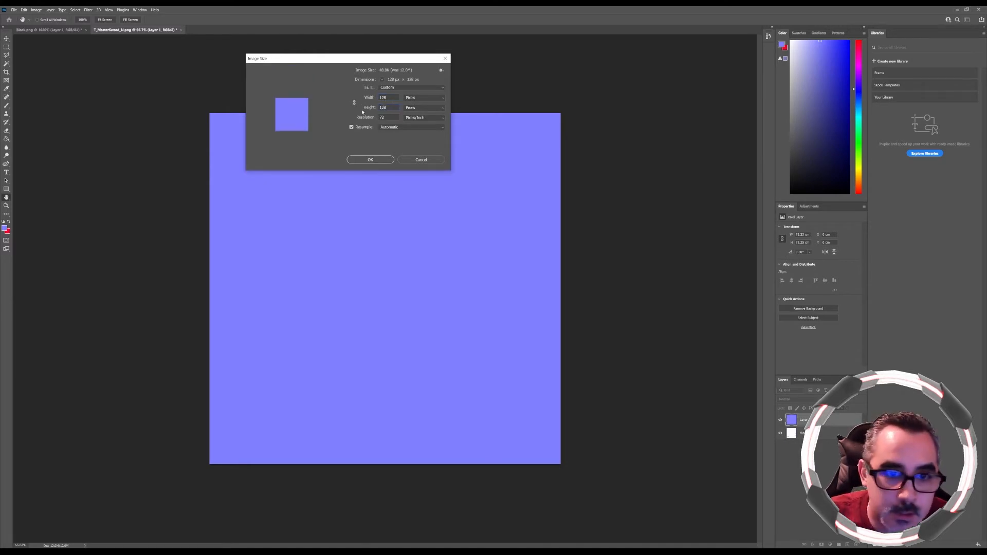
click(370, 160)
Save the resized image on the computer as a Photoshop file named T_Normal in the Master Sword for Engines folder, with Maximize Compatibility.
click(12, 11)
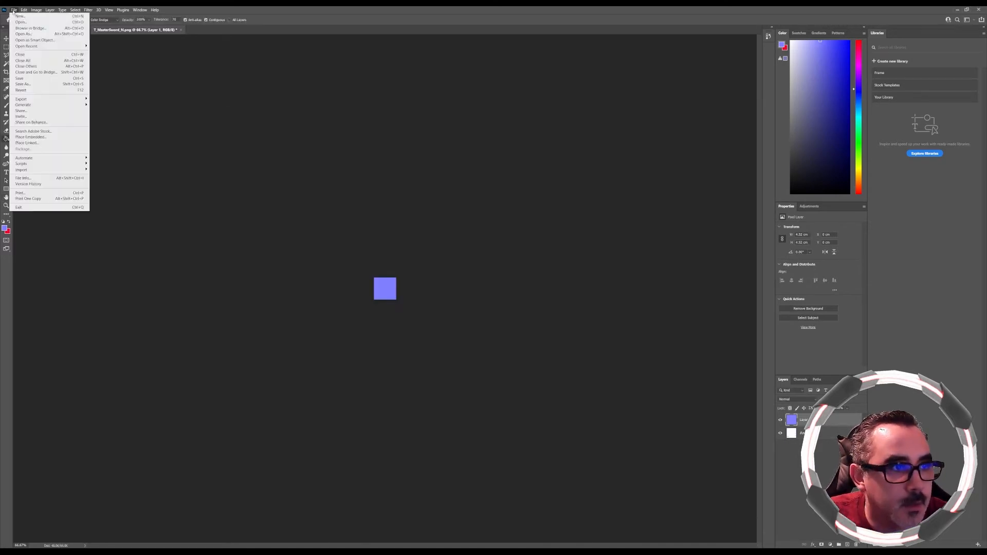
click(36, 94)
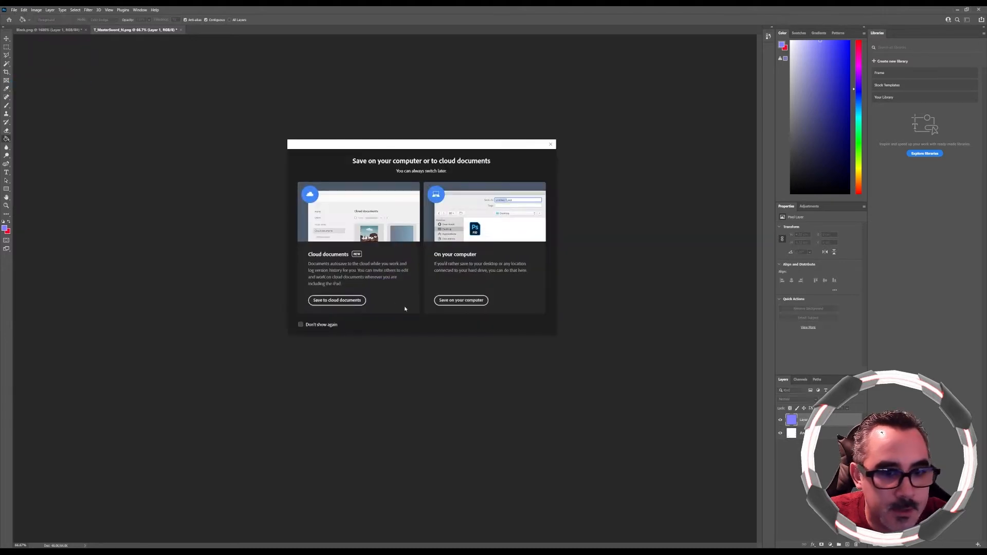
click(461, 300)
click(102, 202)
key(ctrl+a)
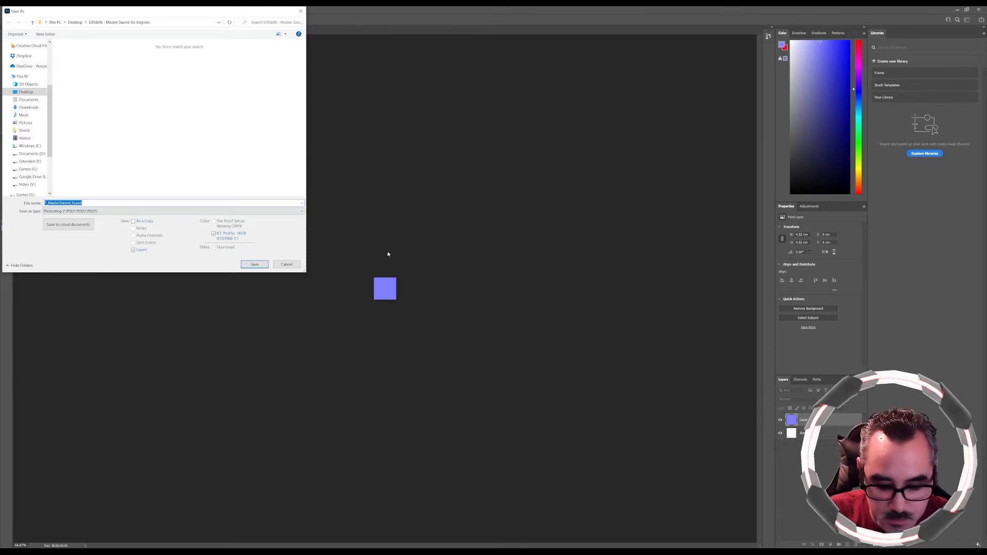
text(T_Normal)
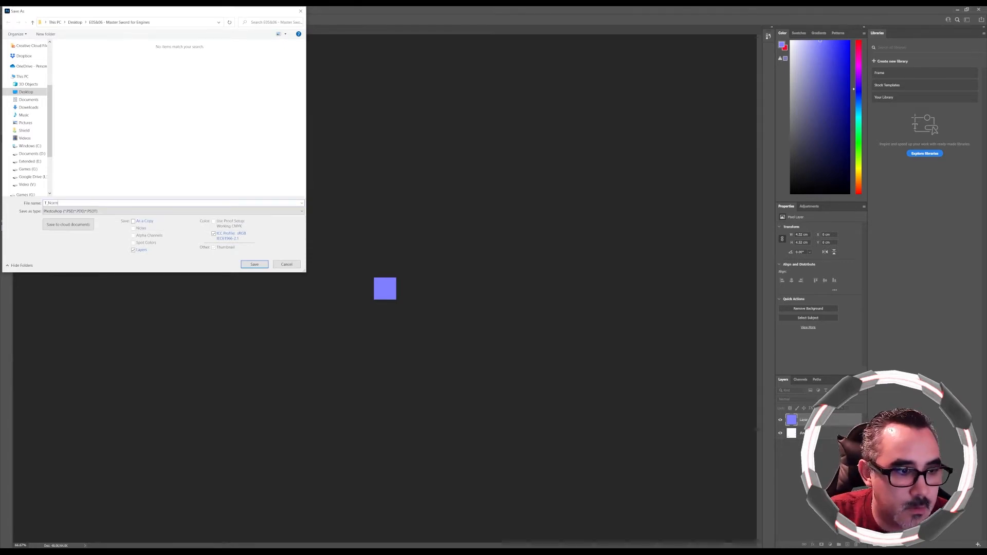
click(244, 266)
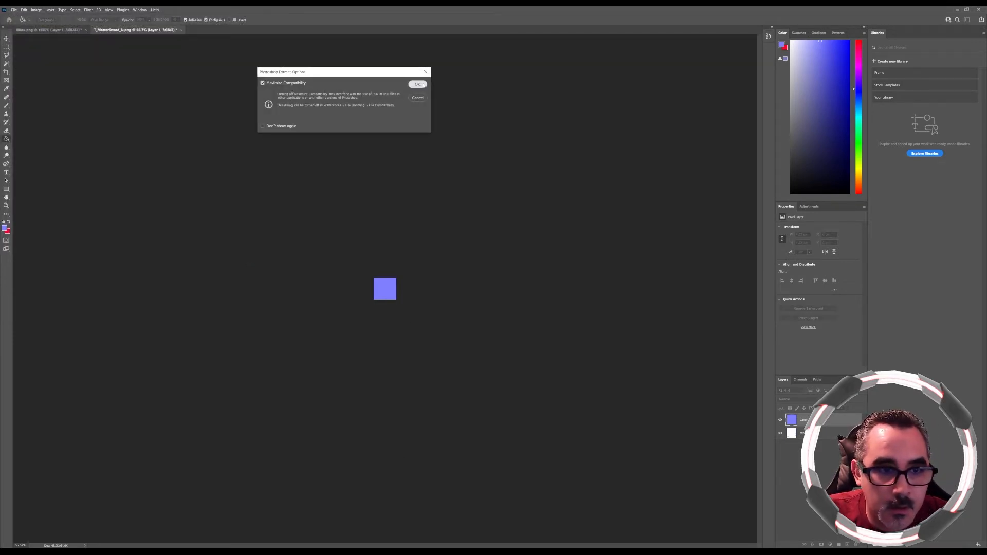
click(423, 85)
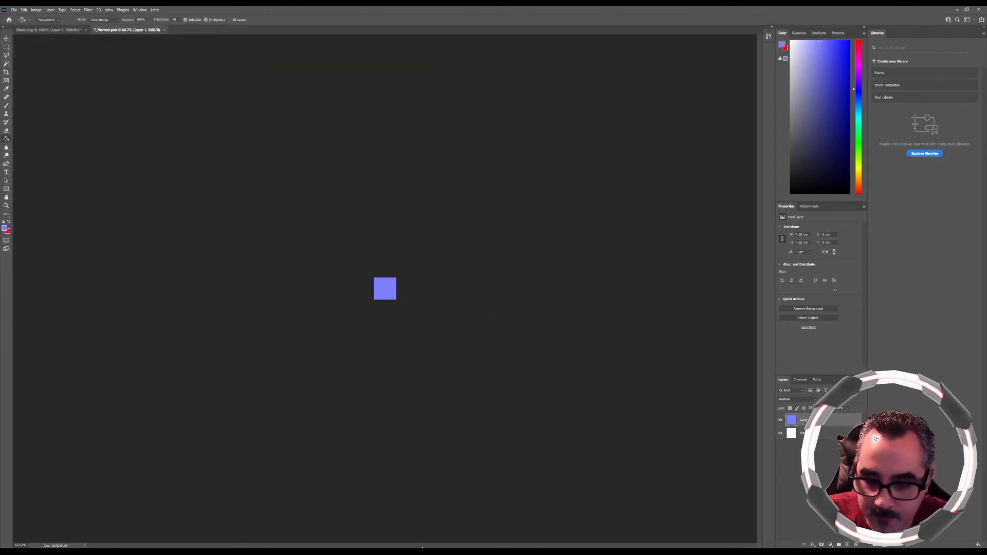
Switch to Unreal Engine, create a folder named Textures inside the IGME219 folder and open it.
mouse_move(420, 553)
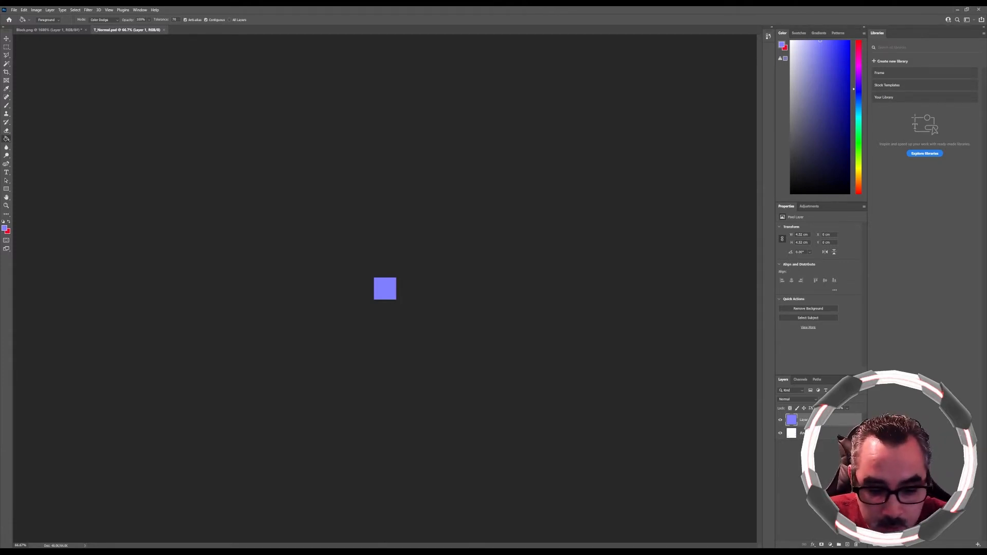
click(420, 551)
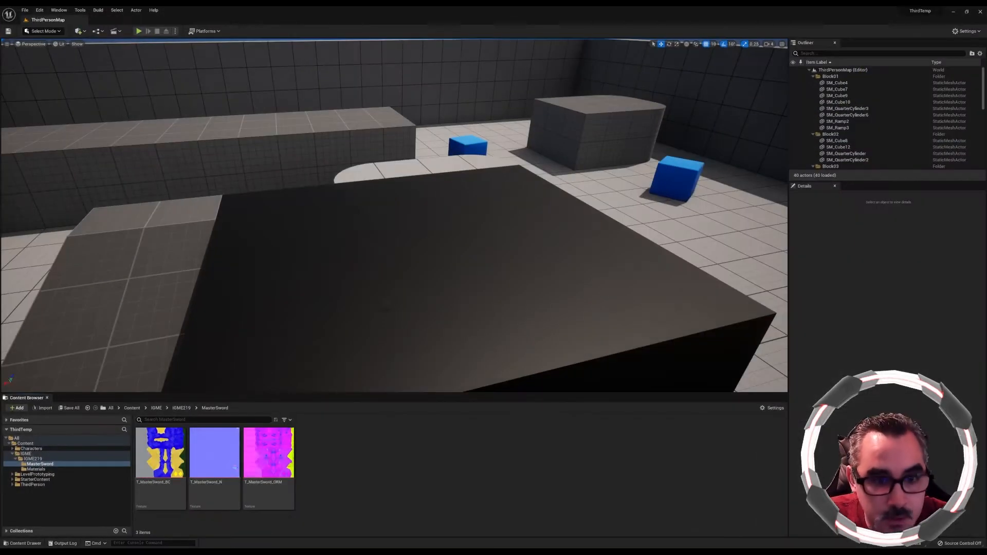
click(181, 407)
double_click(232, 451)
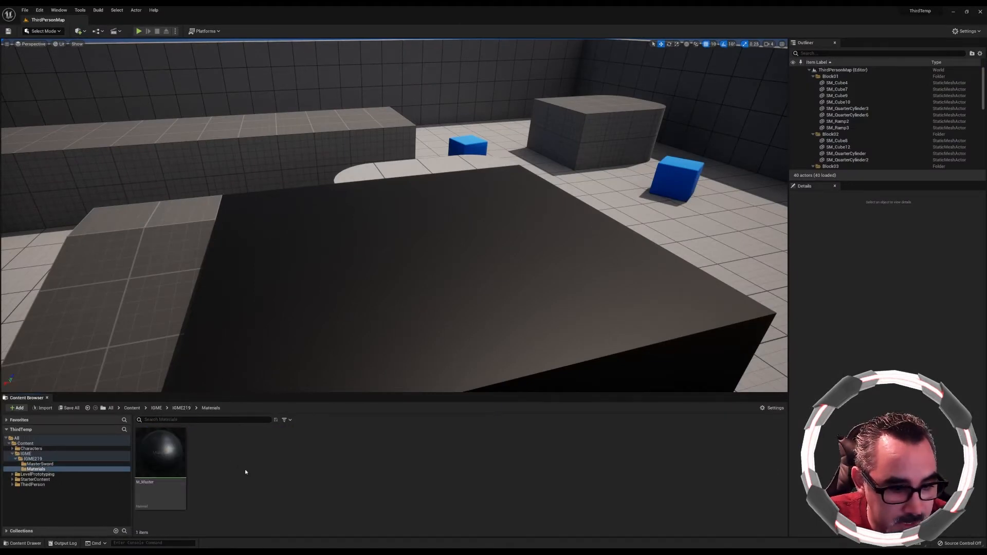
click(182, 408)
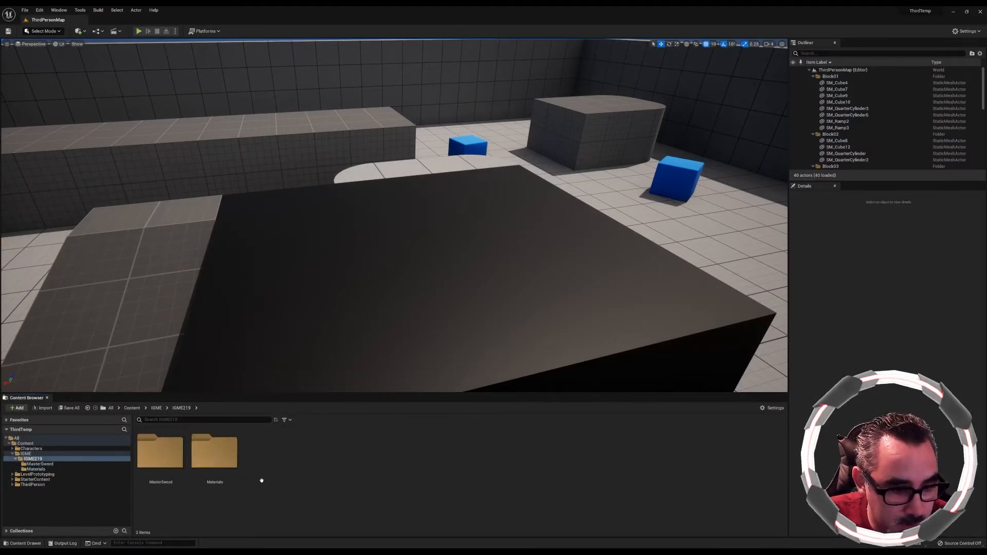
right_click(273, 465)
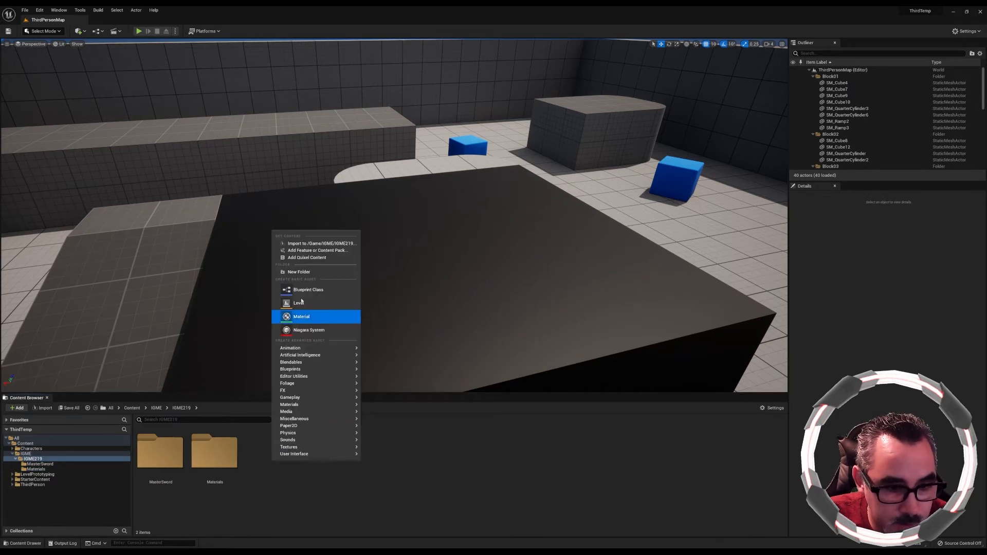
click(321, 273)
text(Textures)
key(Return)
key(Return)
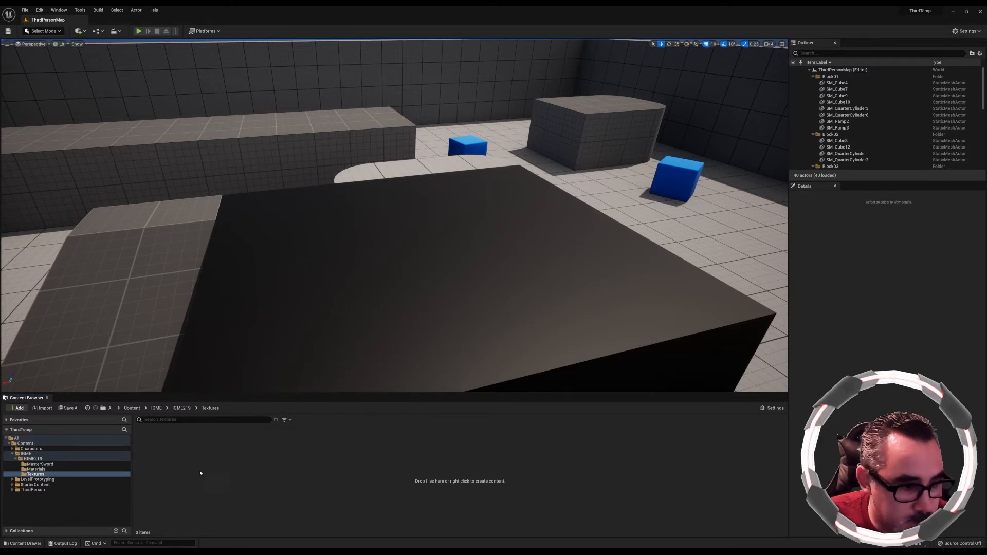
Import Black.png and White.png from the Desktop into the Textures folder.
click(43, 408)
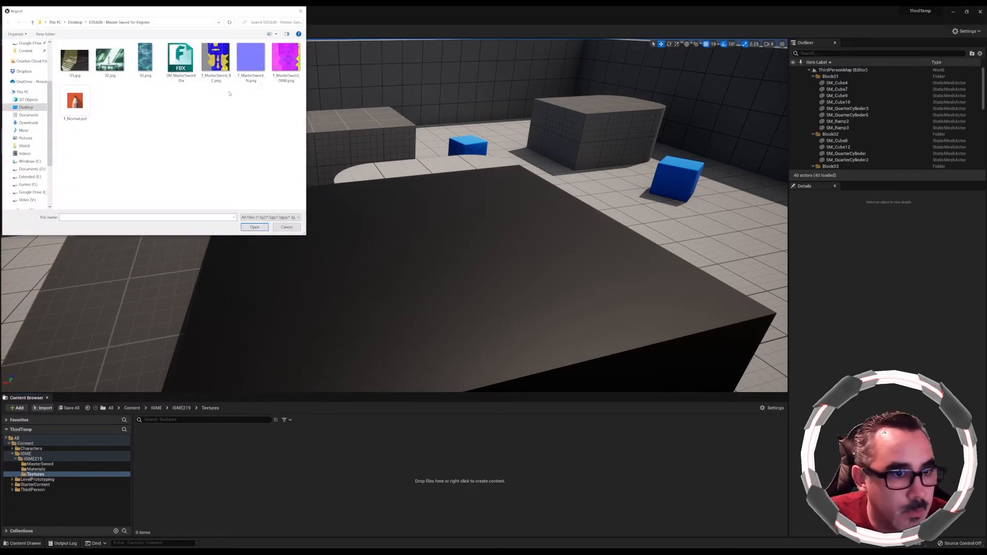
click(75, 22)
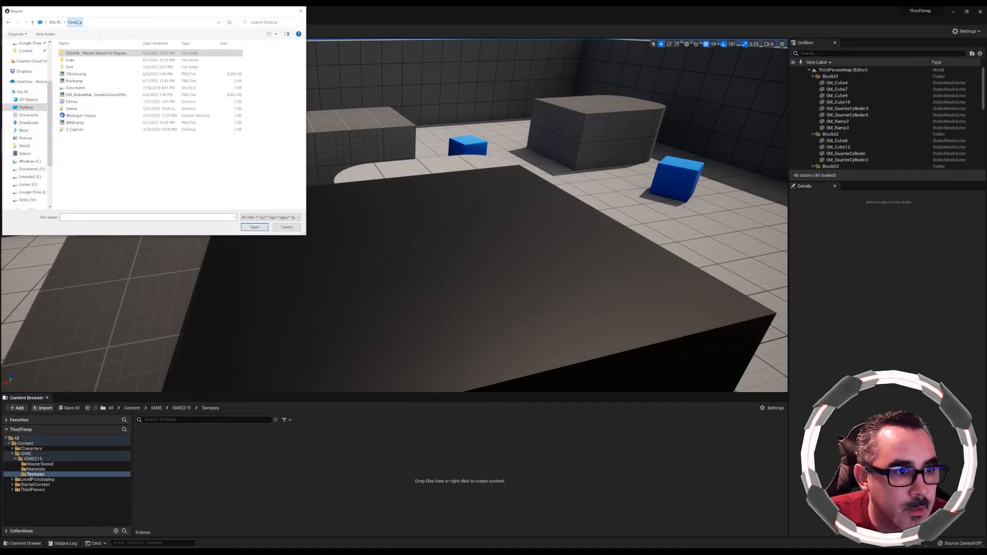
click(77, 81)
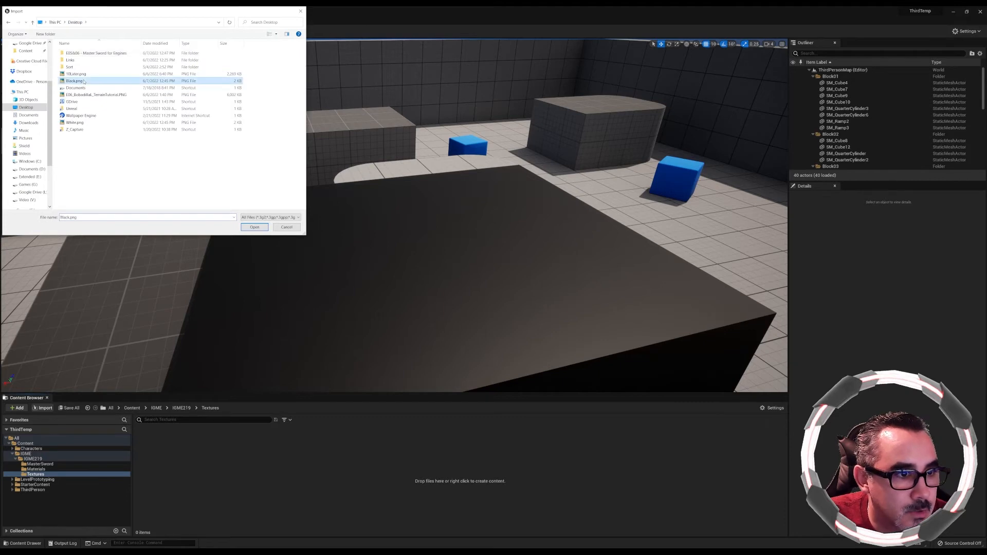
ctrl+click(89, 123)
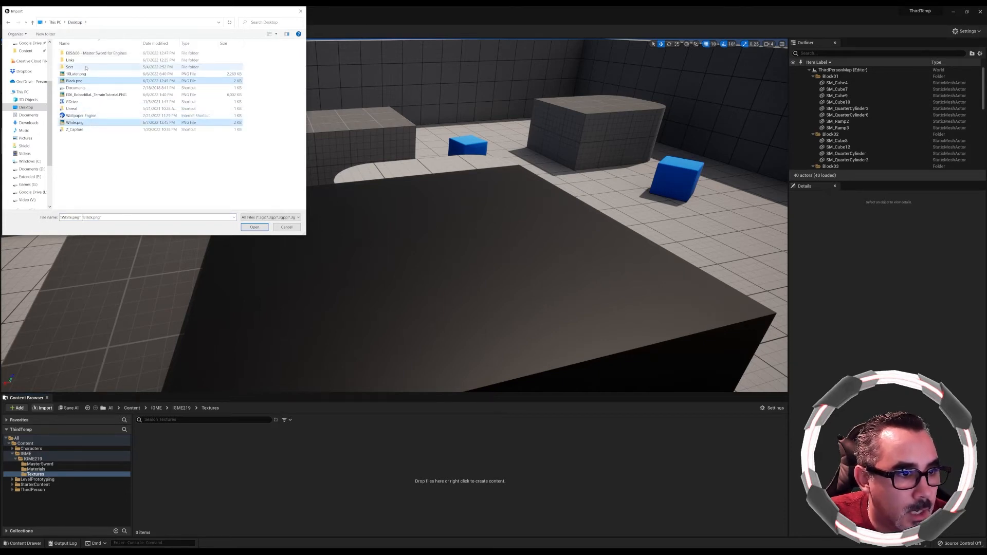
click(256, 227)
right_click(286, 476)
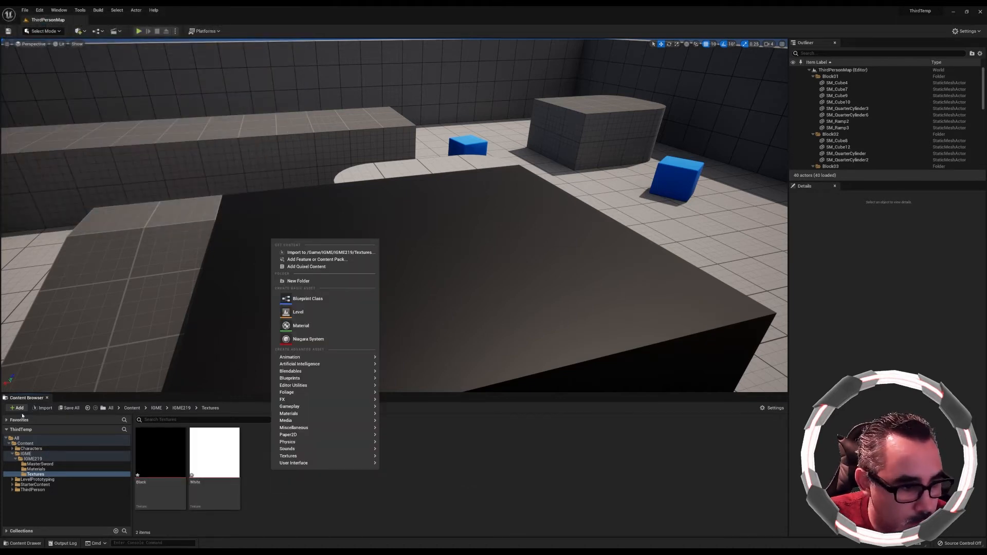
Switch to Photoshop and save the T_Normal image on the computer's Desktop as a PNG with the large file size option.
click(87, 342)
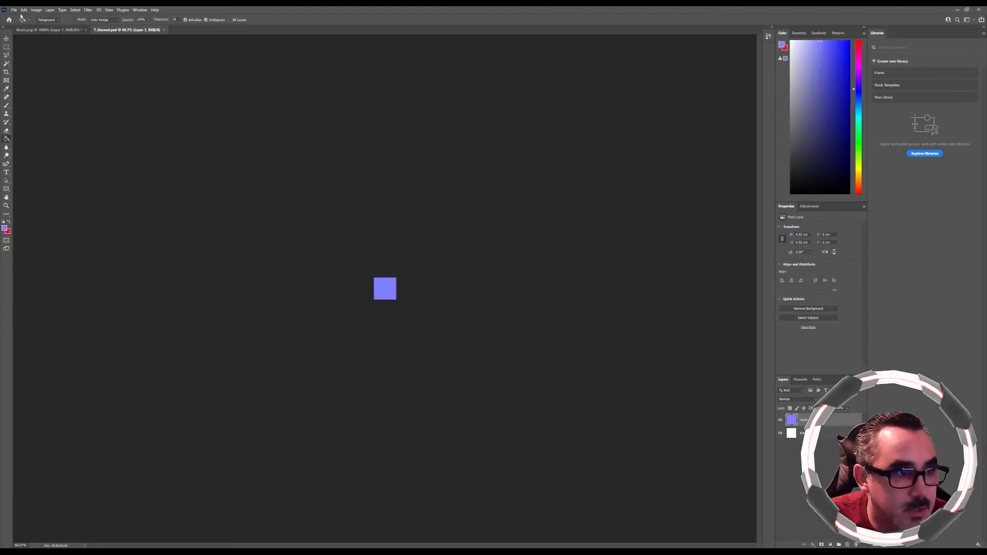
click(15, 10)
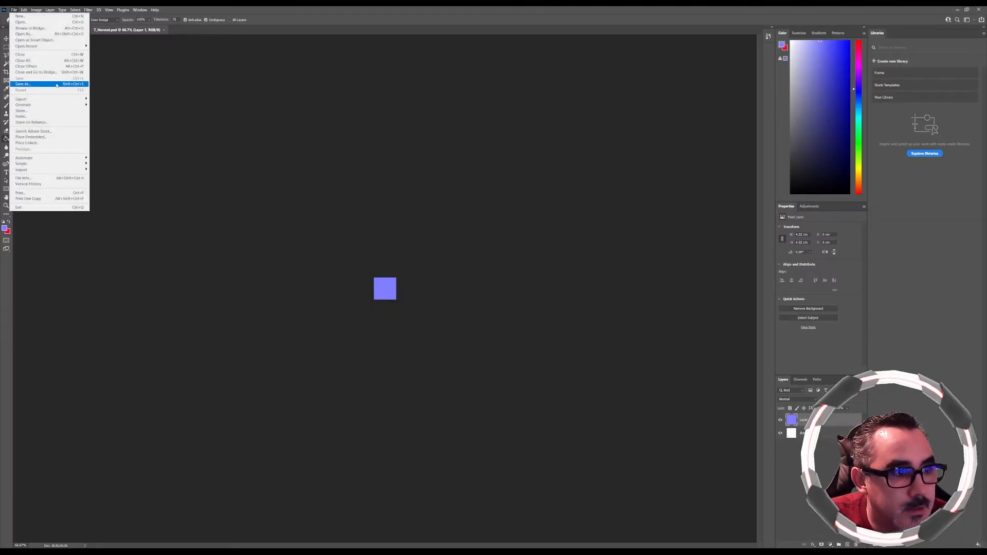
click(31, 84)
click(461, 300)
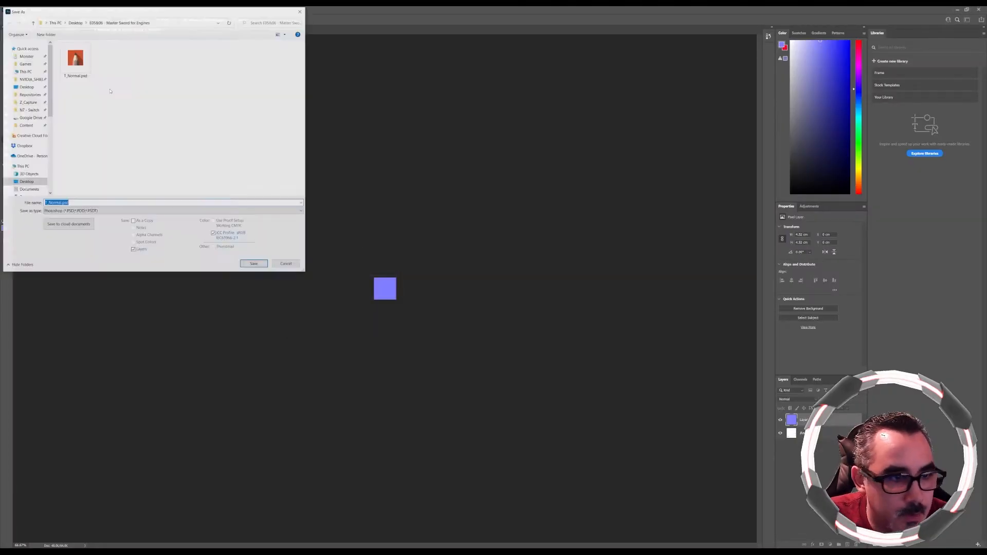
click(26, 86)
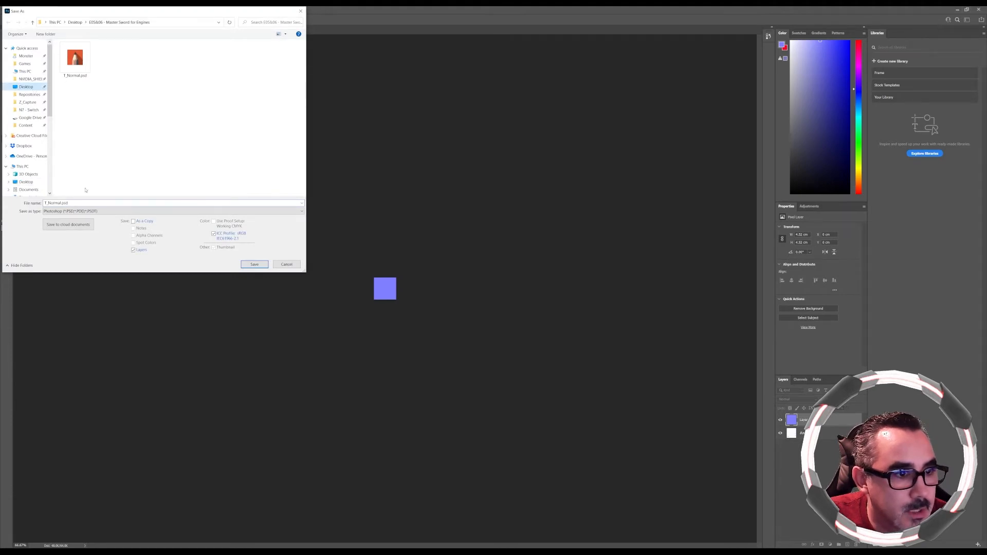
click(103, 211)
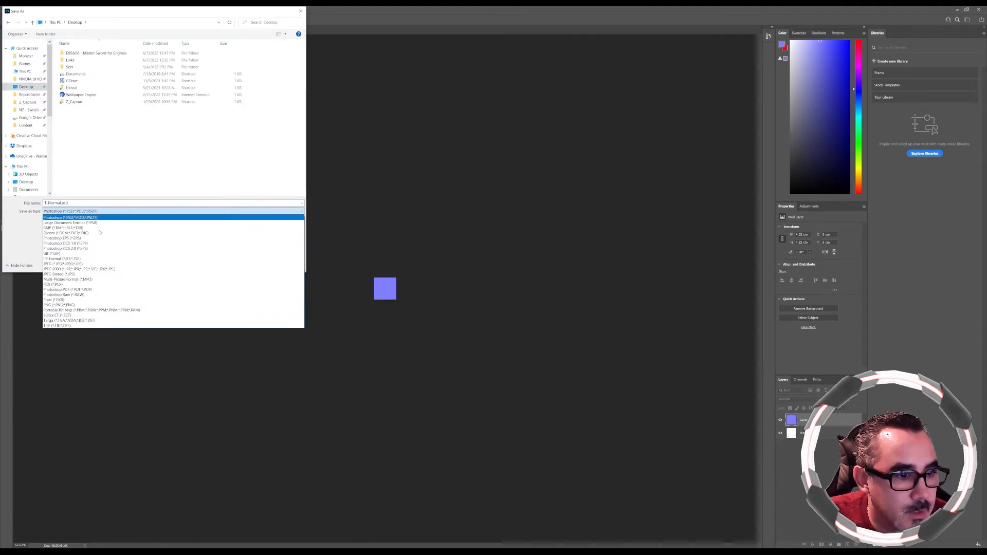
click(77, 305)
click(255, 265)
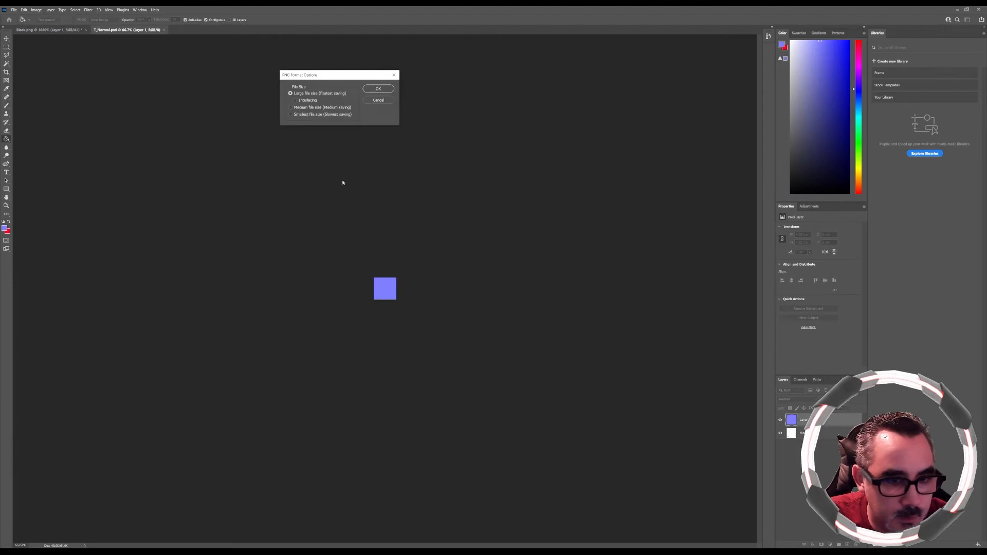
click(379, 88)
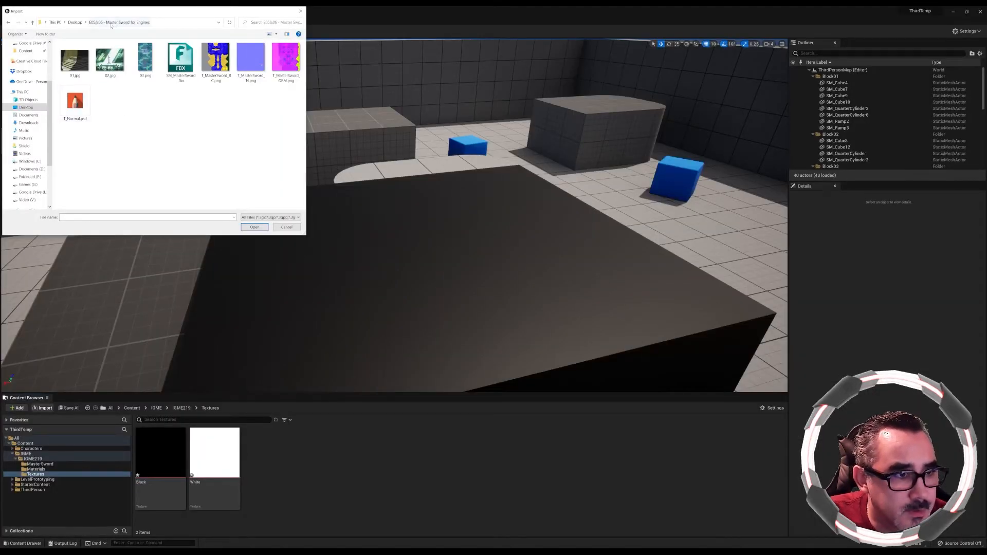
Switch to Unreal Engine and import T_Normal.png from the Desktop into the Textures folder.
click(75, 23)
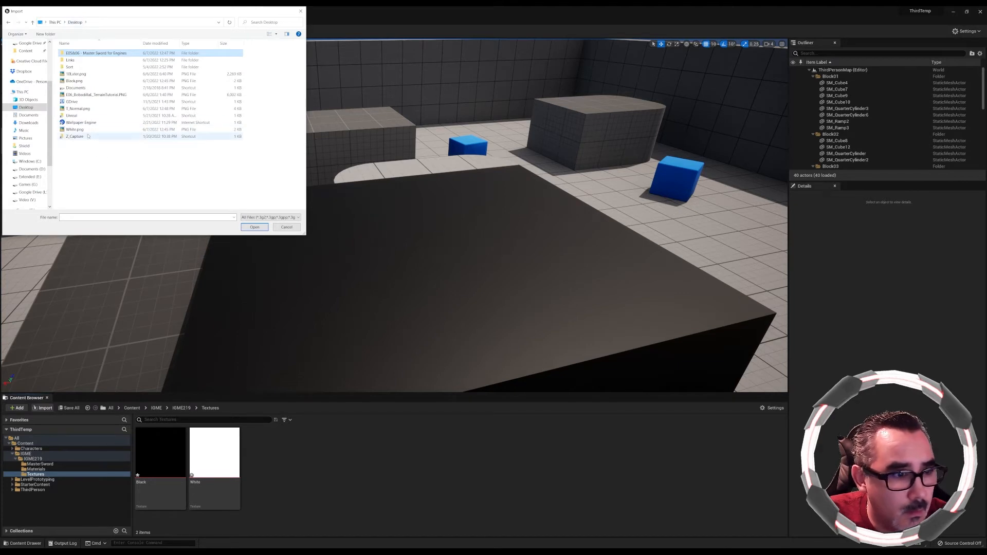
click(79, 108)
click(254, 227)
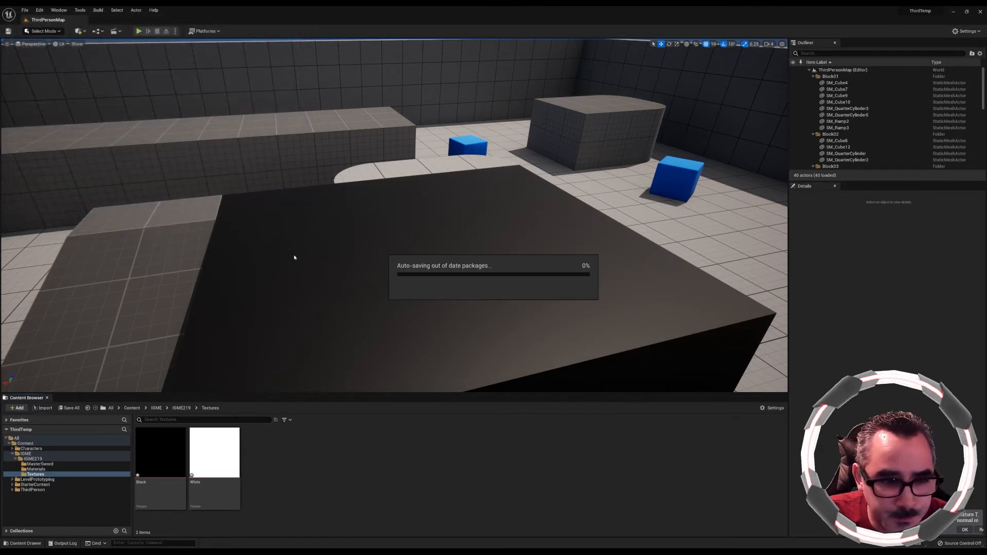
Open the M_Master material from the Materials folder and return the Content Browser to the Textures folder.
click(181, 408)
double_click(214, 465)
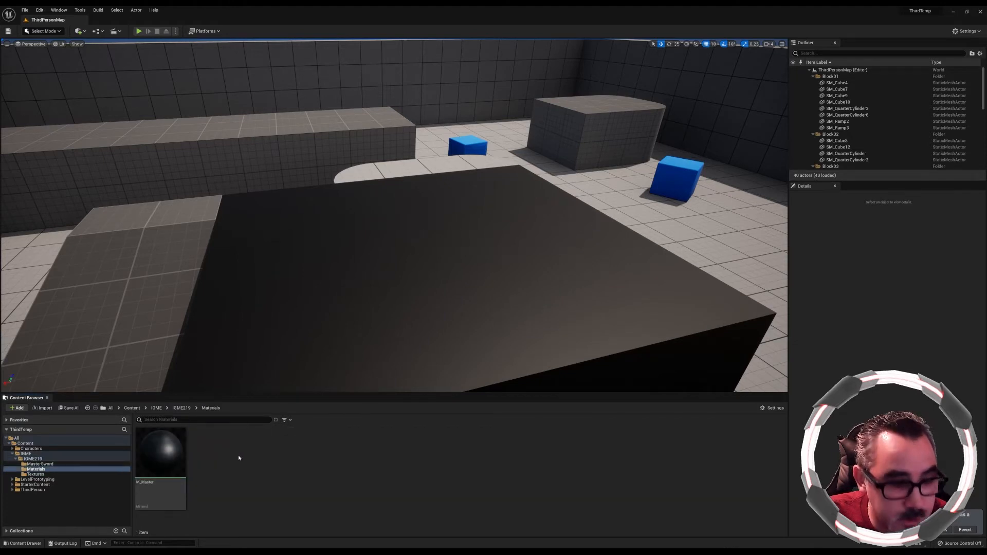
double_click(184, 447)
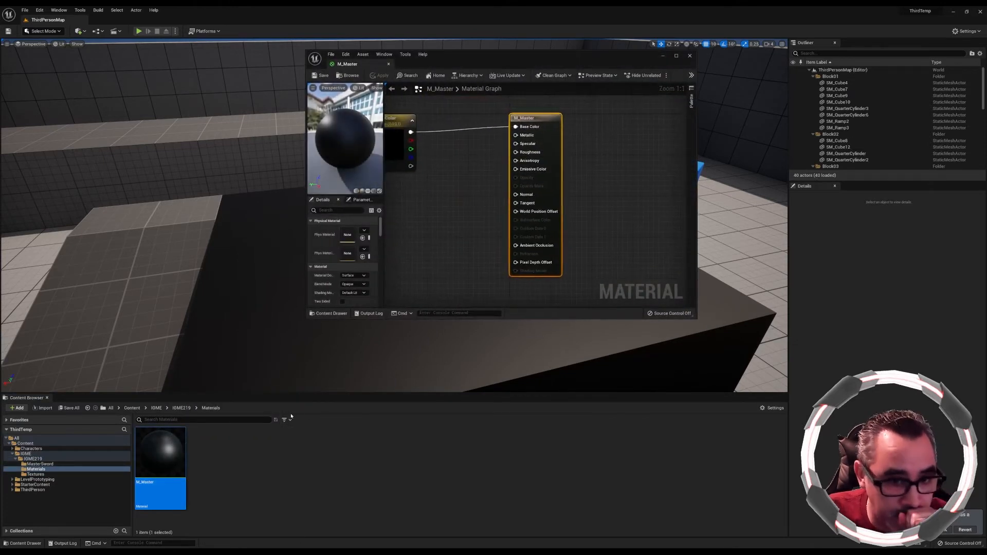
click(186, 408)
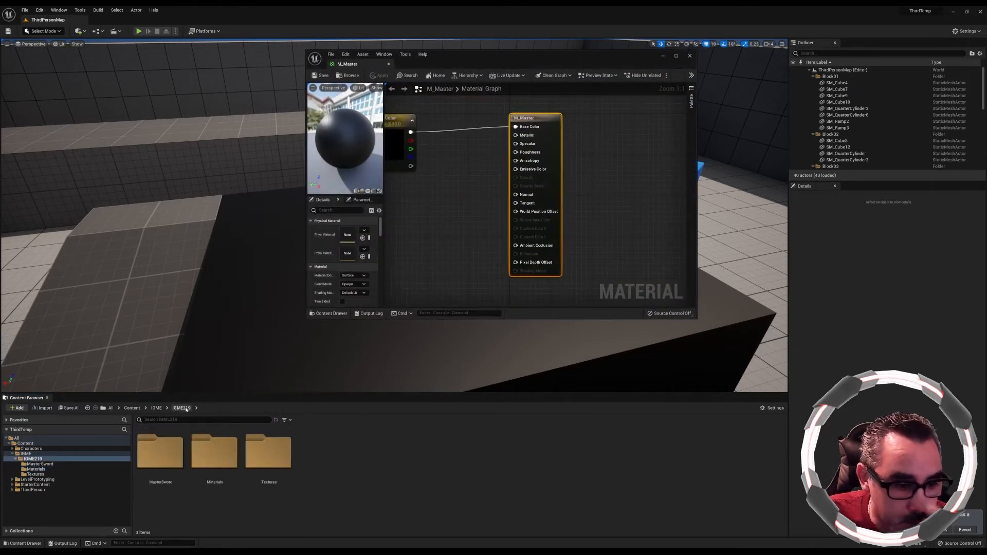
double_click(268, 455)
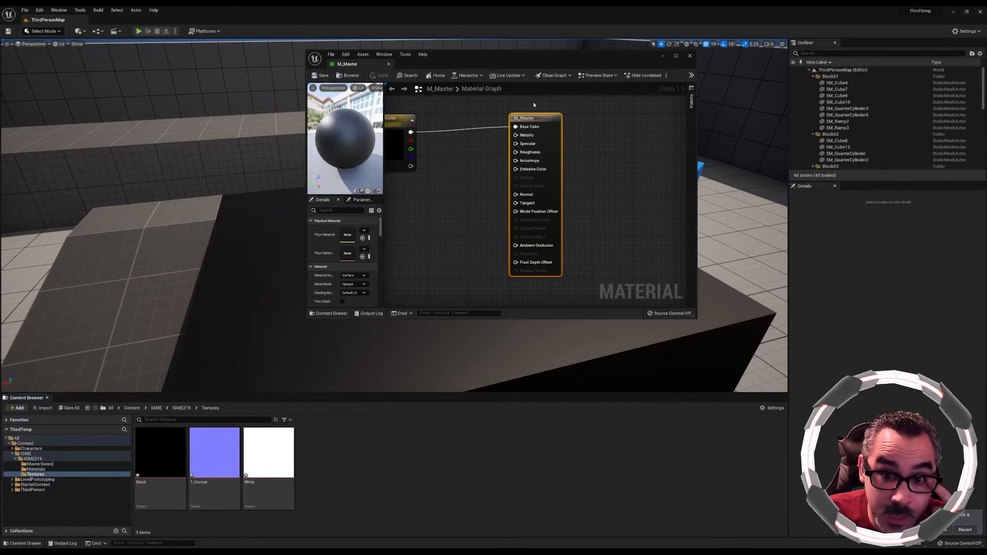
Move the M_Master output node aside to make room and delete the BaseColor vector parameter from the graph.
drag(530, 117, 601, 118)
drag(395, 120, 461, 114)
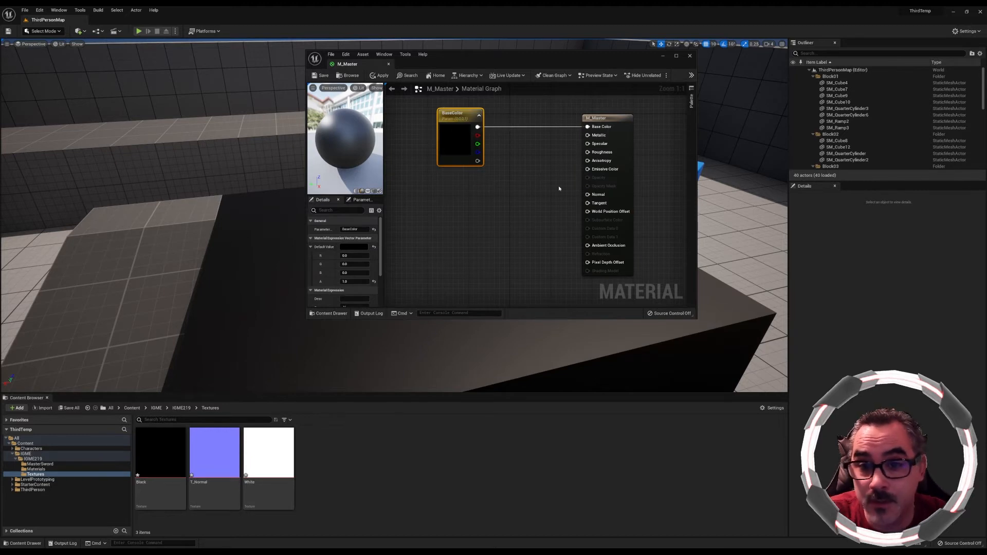
key(Delete)
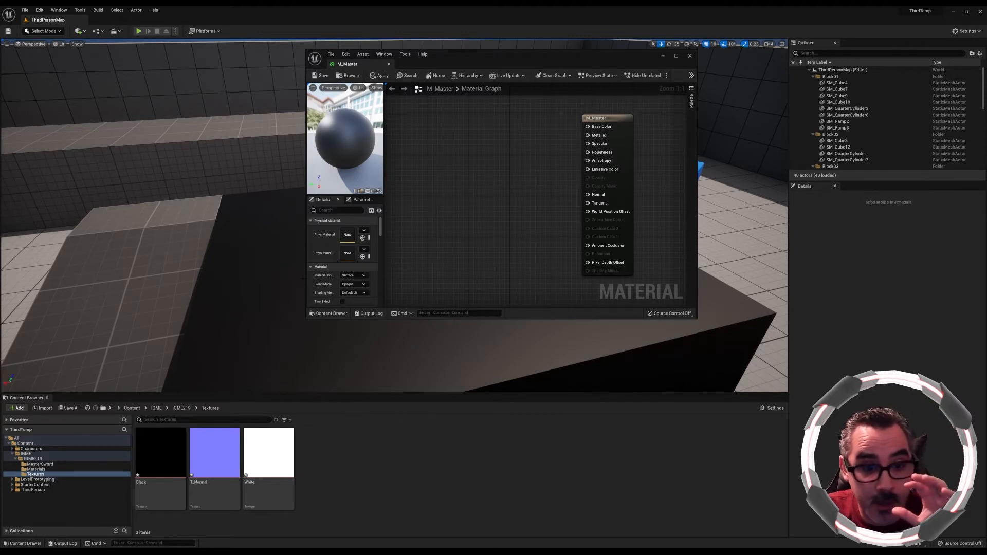
Add the White, Black and T_Normal textures to the graph as texture samples, with White feeding Base Color.
drag(269, 452, 589, 127)
drag(161, 453, 412, 202)
drag(215, 452, 416, 284)
drag(696, 319, 724, 377)
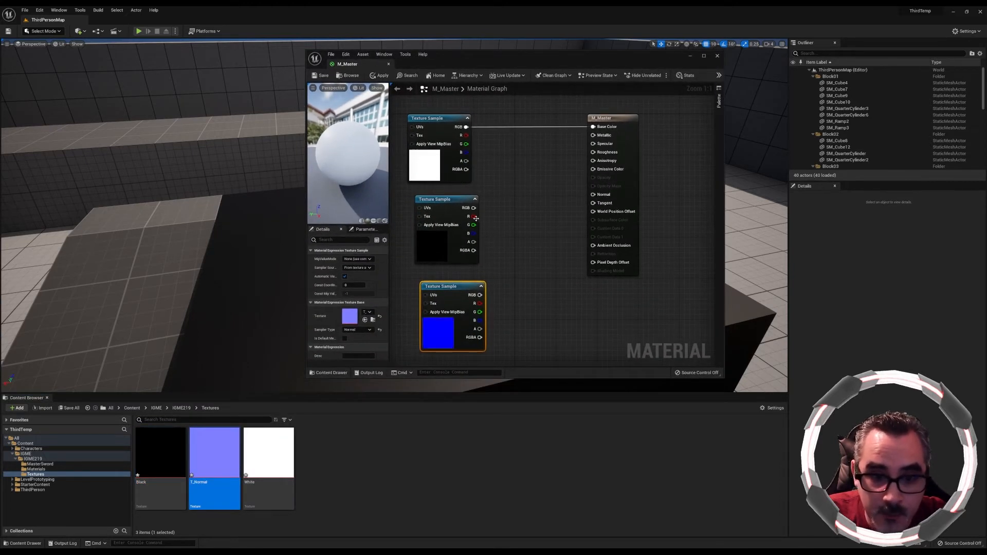
Connect Black's red, green and blue channels to Ambient Occlusion, Roughness and Metallic, connect T_Normal's RGB to Normal, and save the material.
drag(476, 218, 594, 246)
drag(471, 225, 594, 135)
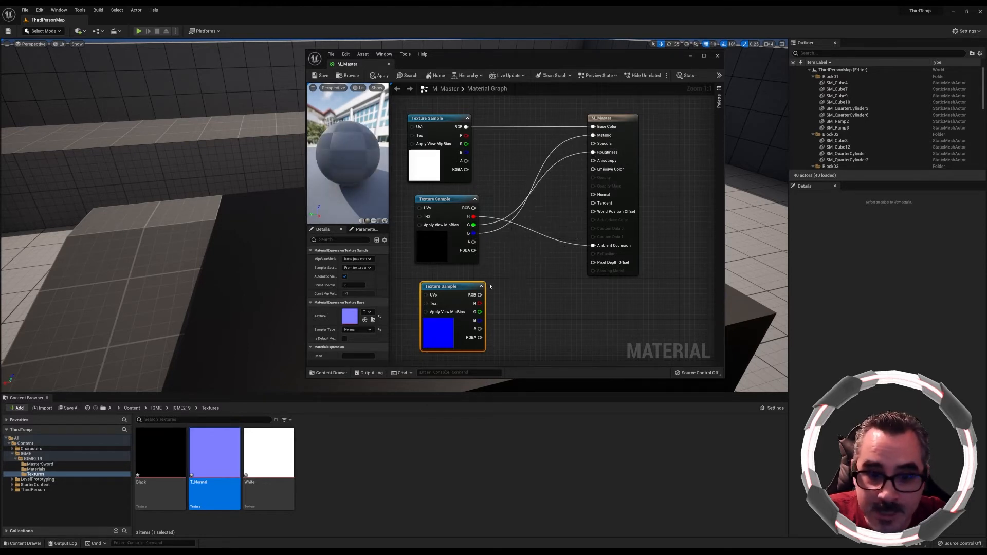
drag(480, 295, 597, 195)
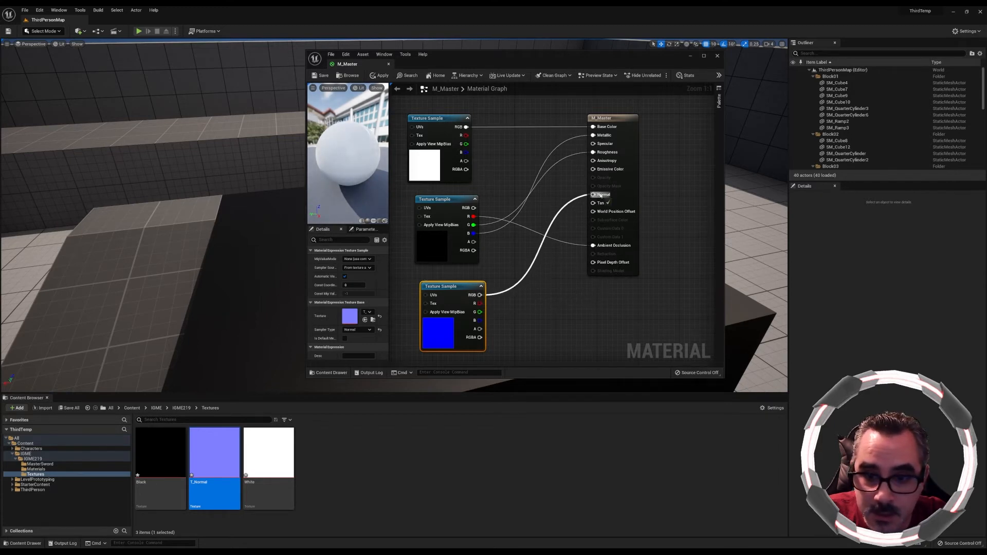
click(322, 75)
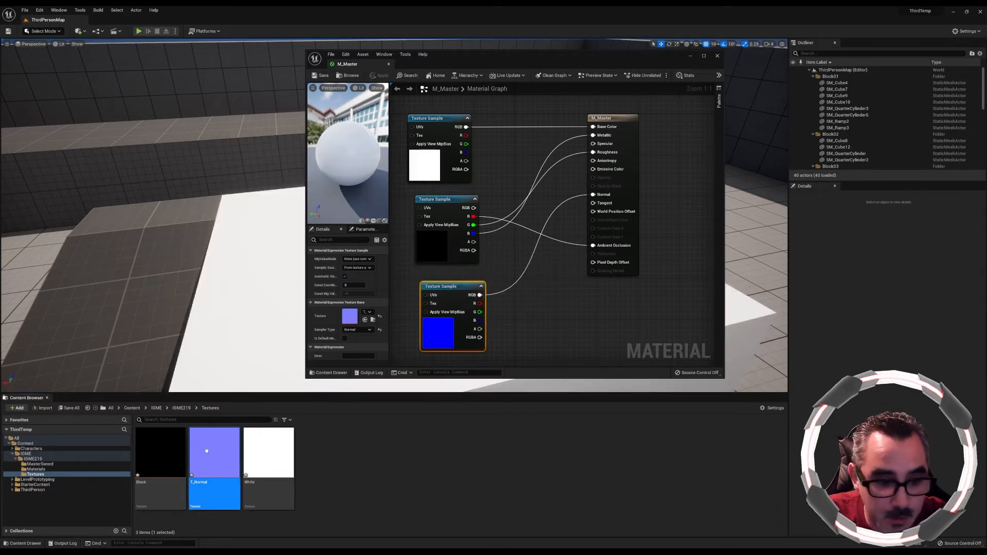
Open the T_Normal texture to check its texture settings, and close the editor window.
double_click(206, 451)
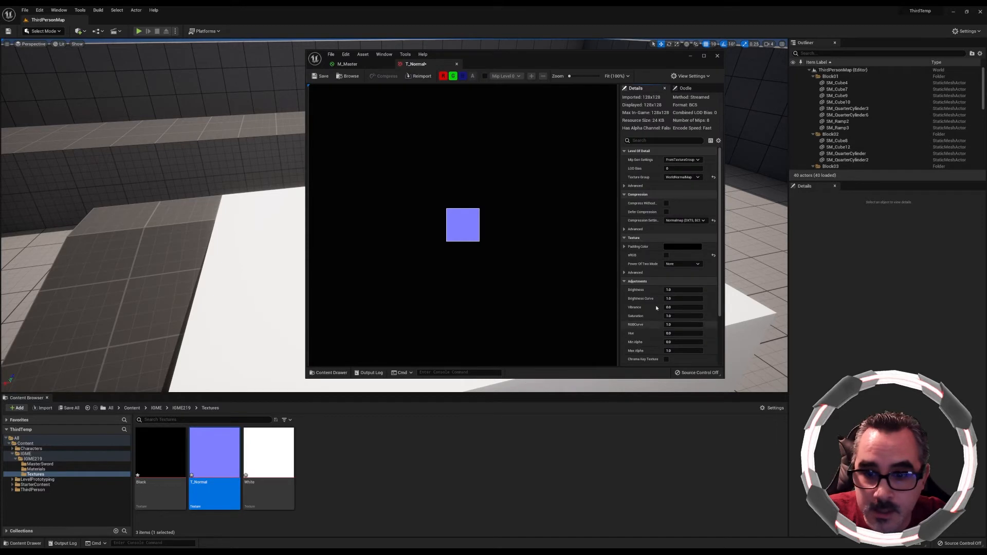
click(717, 56)
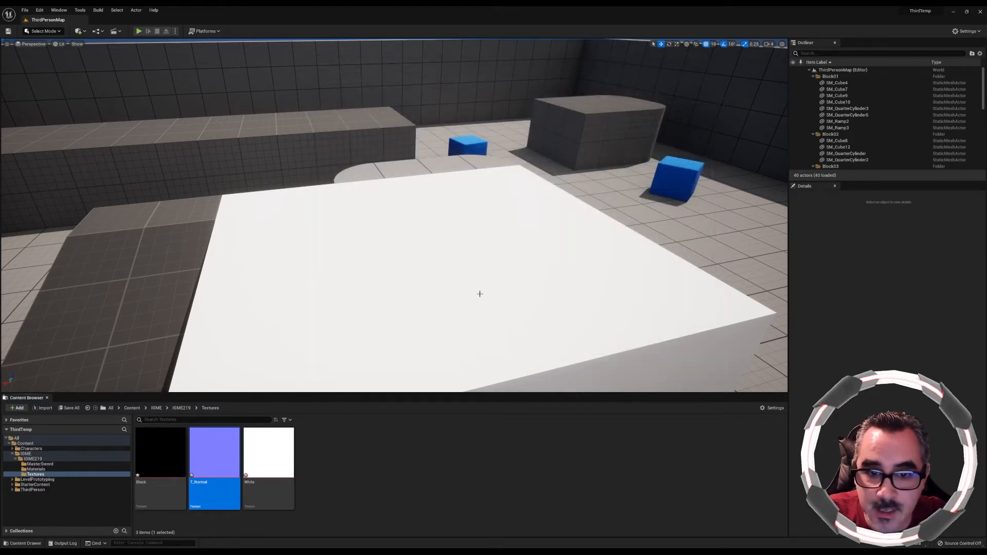
click(385, 493)
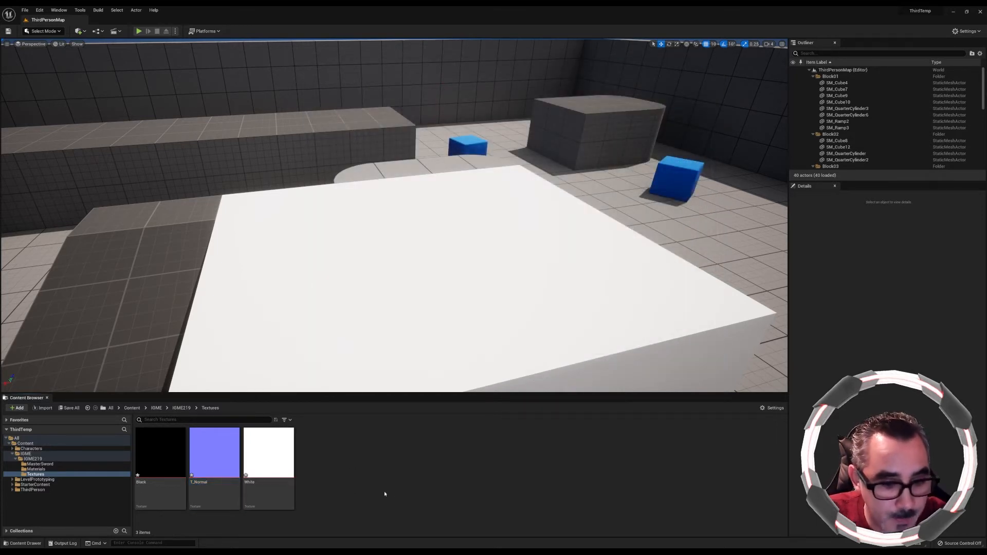
Reopen the M_Master material from the Materials folder with all its texture samples in view.
click(181, 408)
click(226, 462)
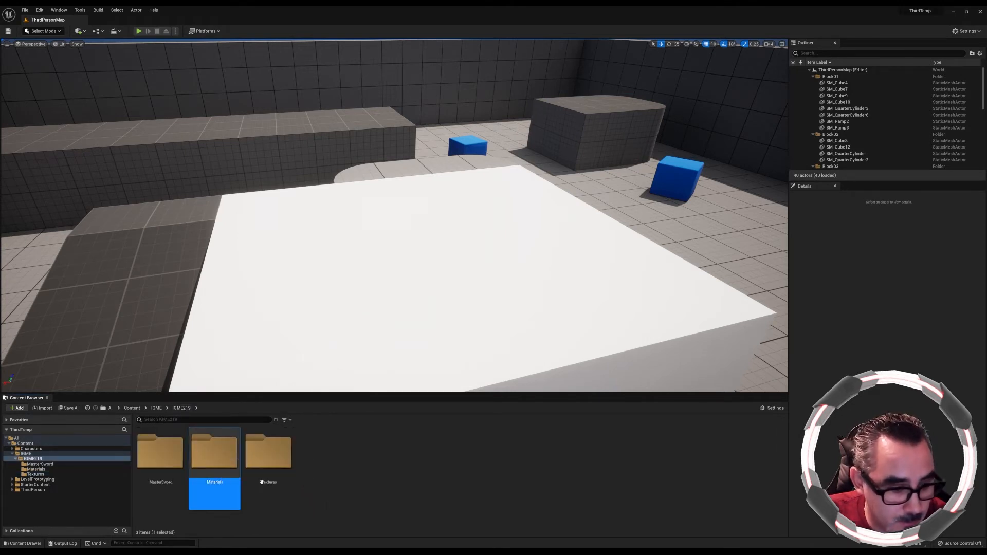
double_click(226, 462)
double_click(160, 452)
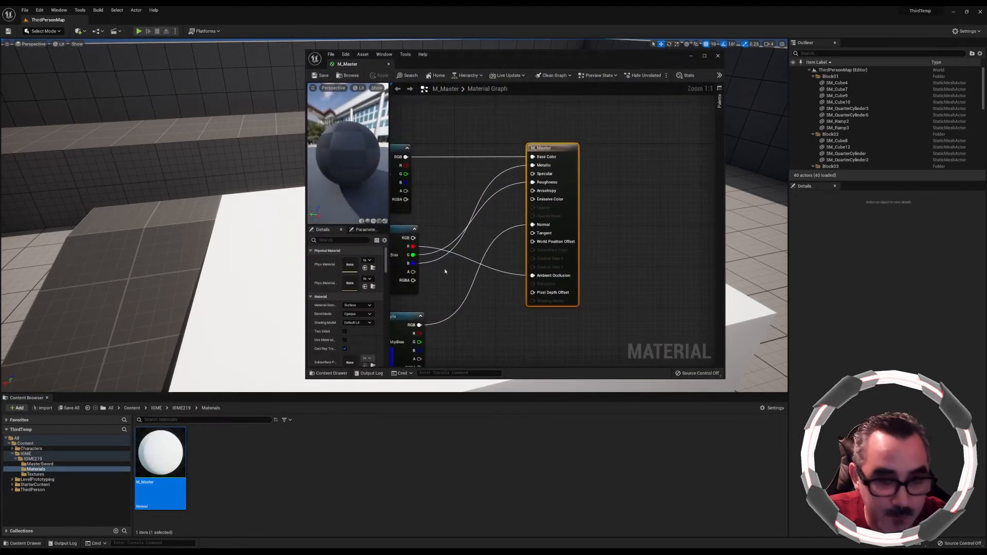
right_drag(590, 138, 702, 118)
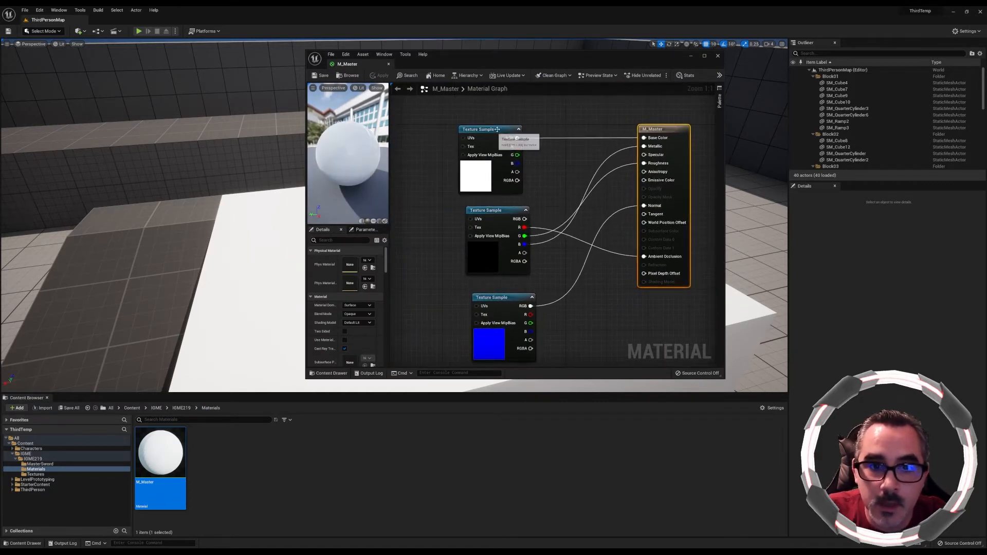
Convert the white texture sample to a parameter named BaseColor.
click(497, 129)
right_click(477, 153)
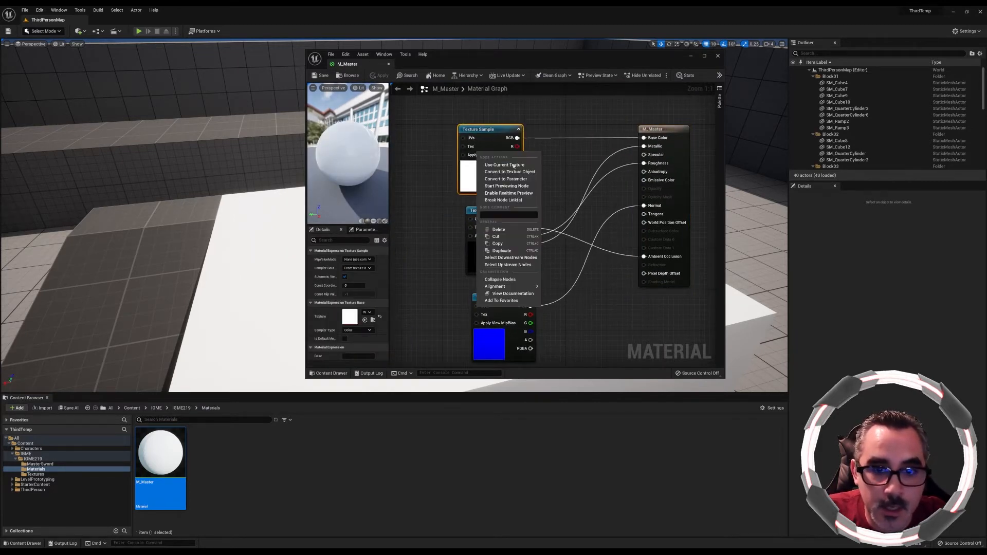
click(525, 182)
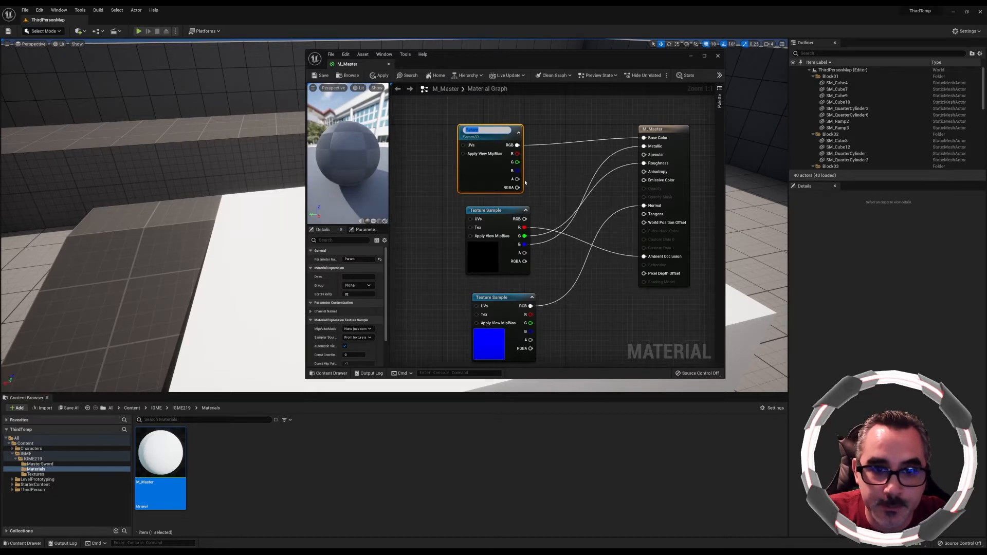
text(Base)
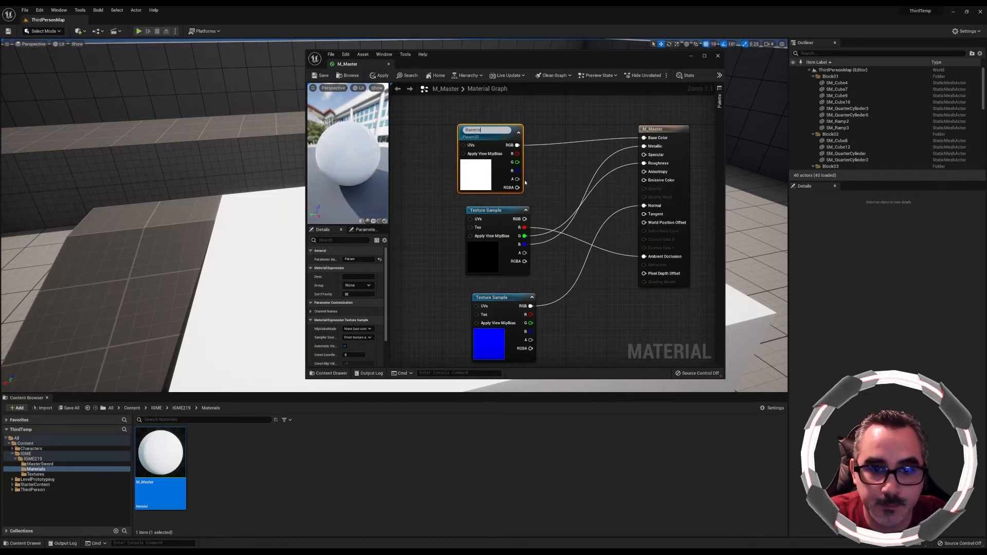
text(Colo)
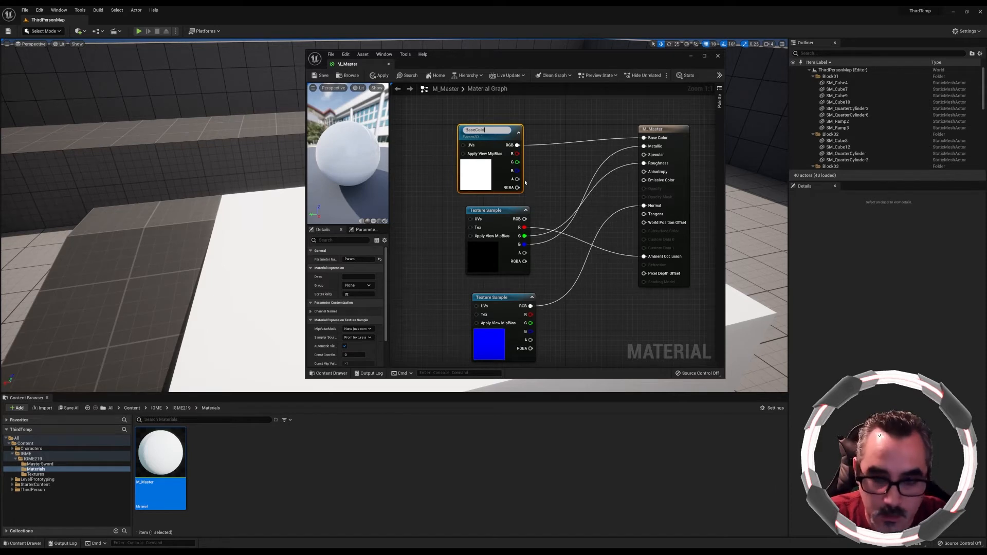
Name the first texture parameter BaseColor and convert the middle Texture Sample into a parameter named ORM.
text(r)
key(Return)
click(484, 215)
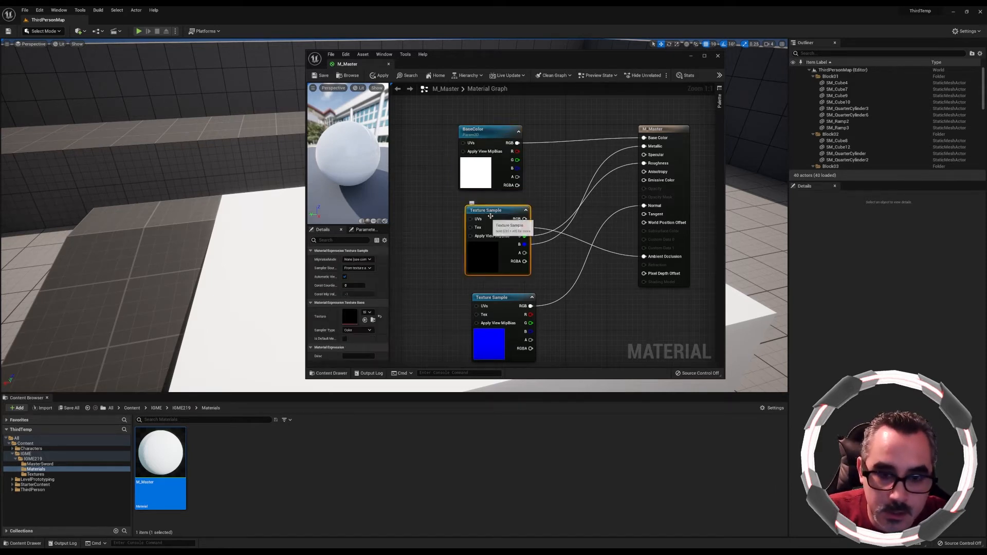
right_click(493, 216)
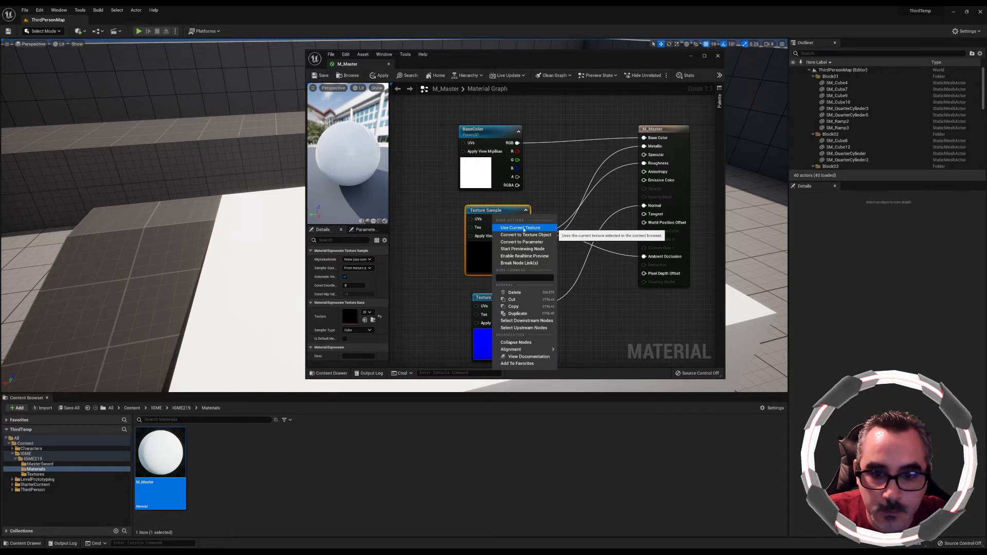
click(522, 241)
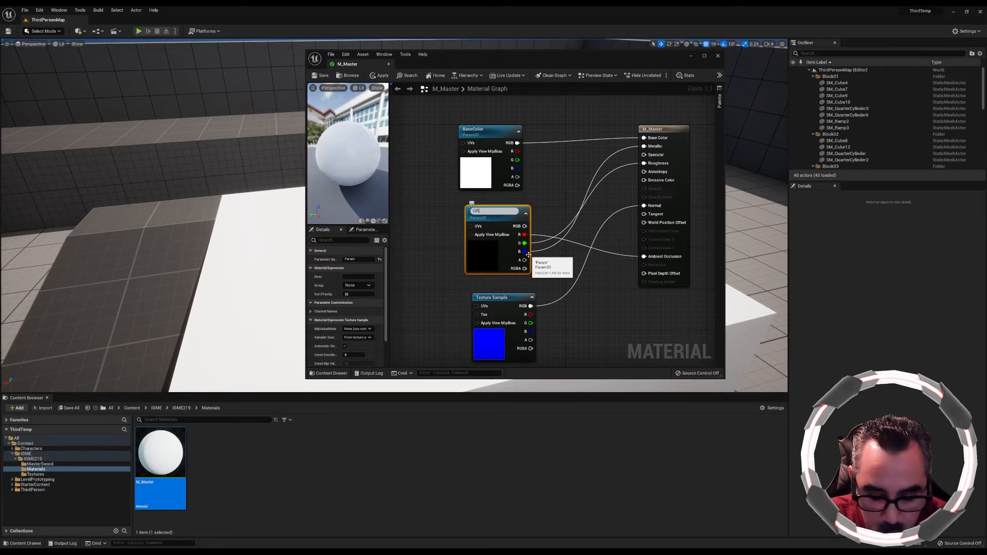
text(ORM)
key(Return)
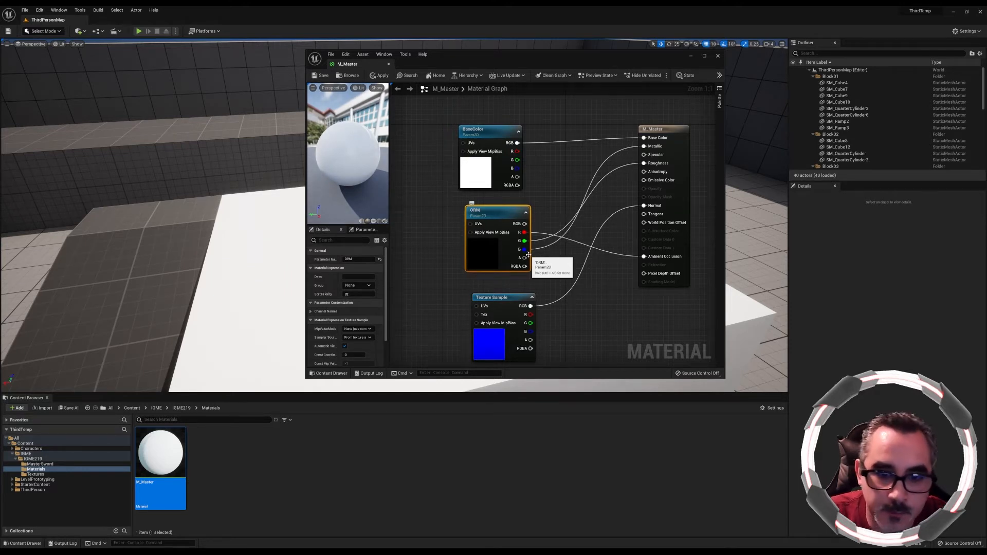
Move the remaining Texture Sample up beneath the ORM node and convert it into a parameter named Normal.
drag(507, 301, 503, 282)
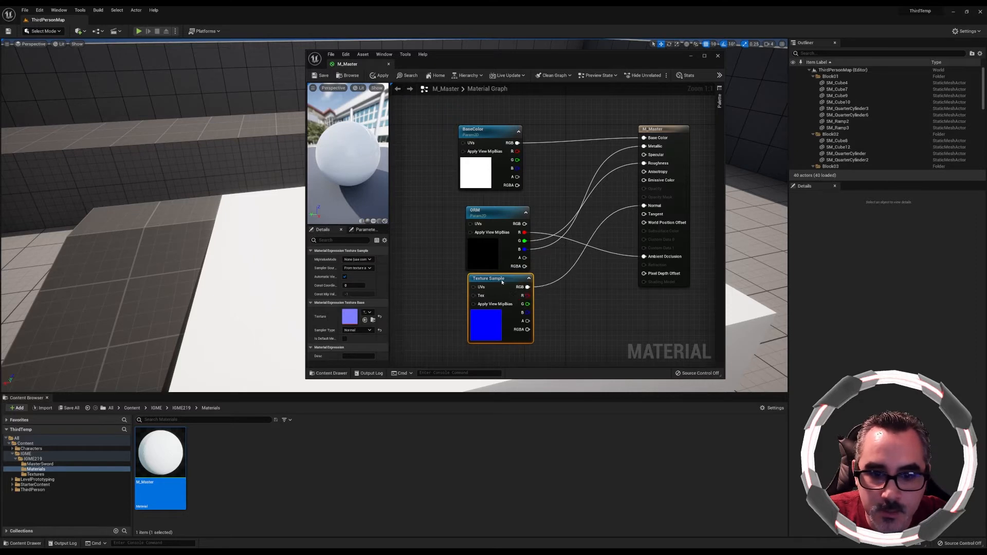
right_click(503, 282)
click(553, 308)
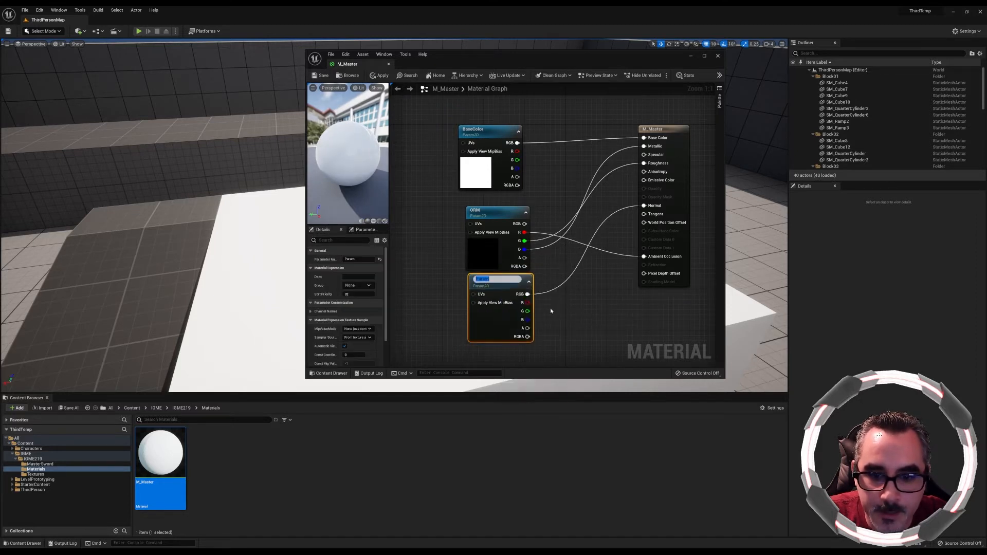
text(N)
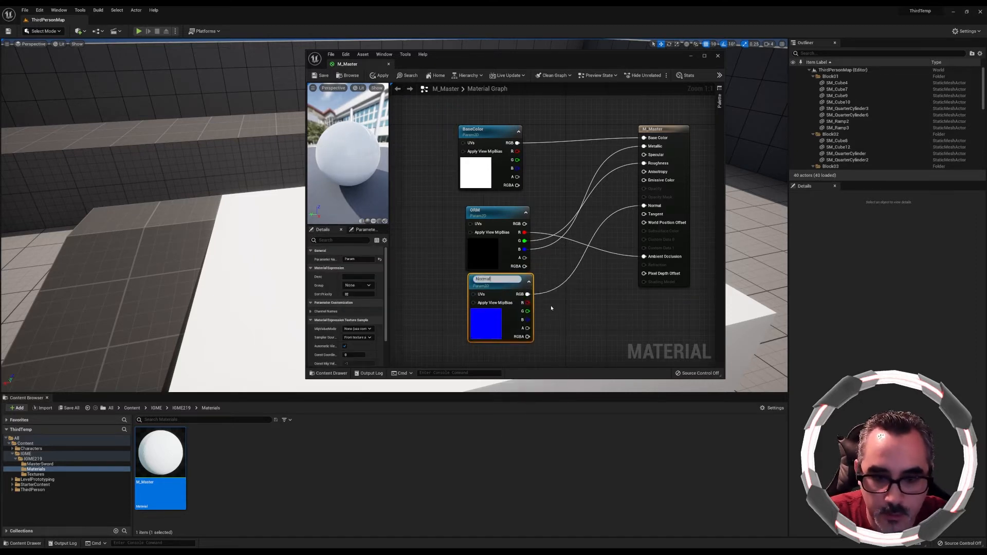
text(ormal)
key(Return)
Apply the changes to the M_Master material and close its editor.
click(380, 75)
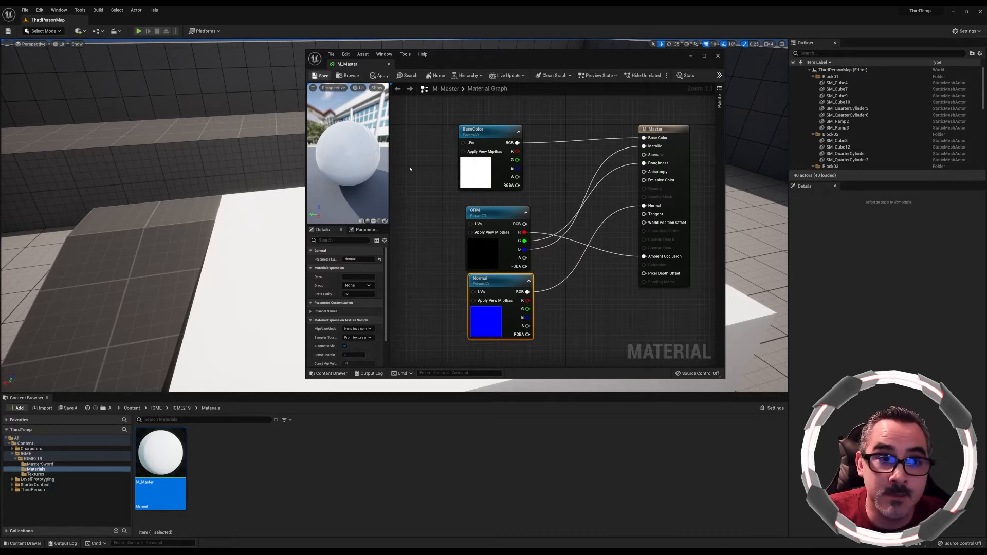
click(718, 57)
click(282, 497)
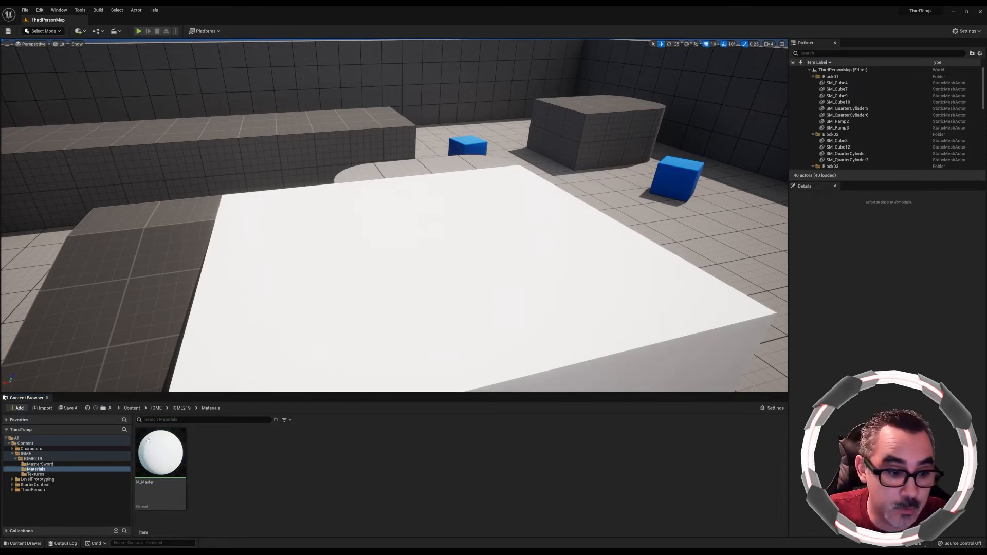
Create a Material Instance named MI_MasterSword in the IGME219/MasterSword folder.
click(181, 408)
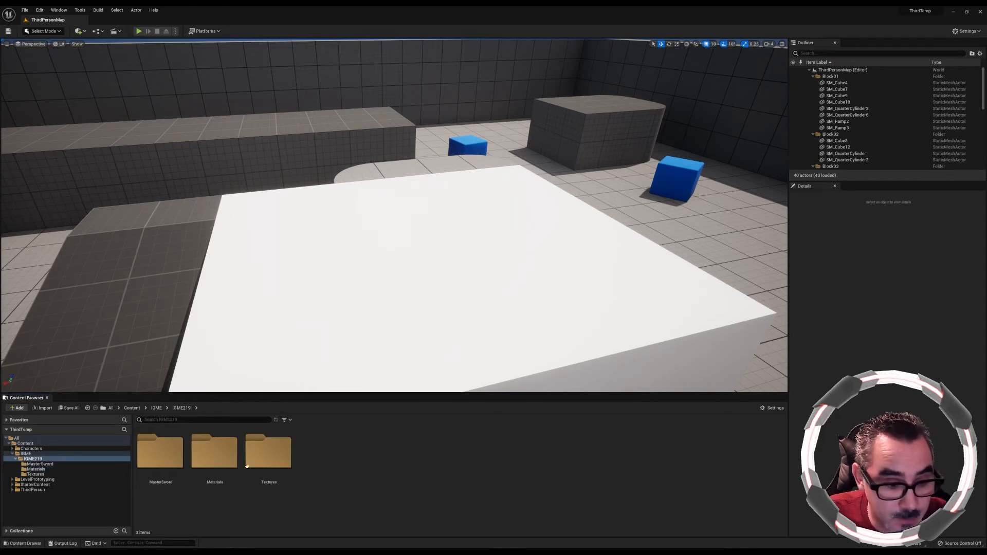
double_click(160, 452)
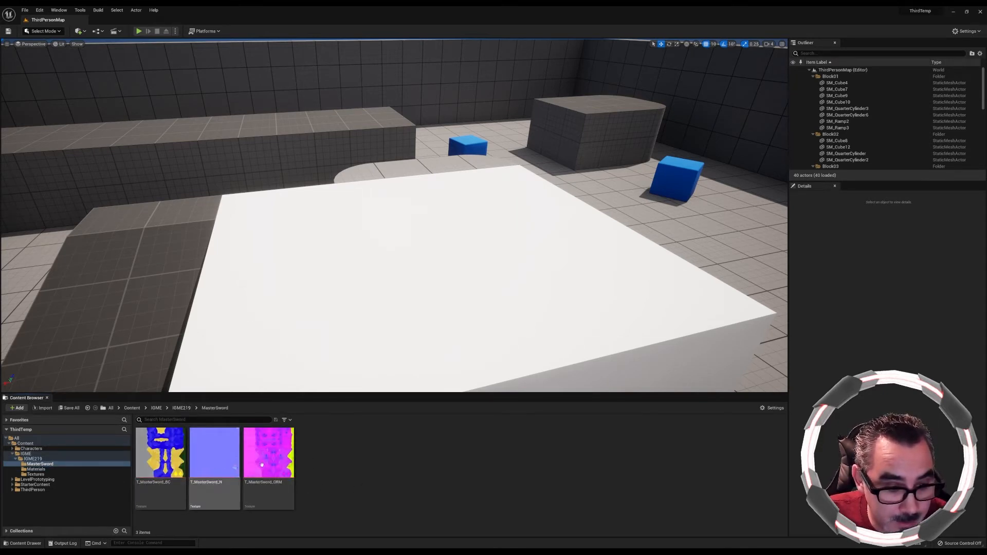
right_click(339, 479)
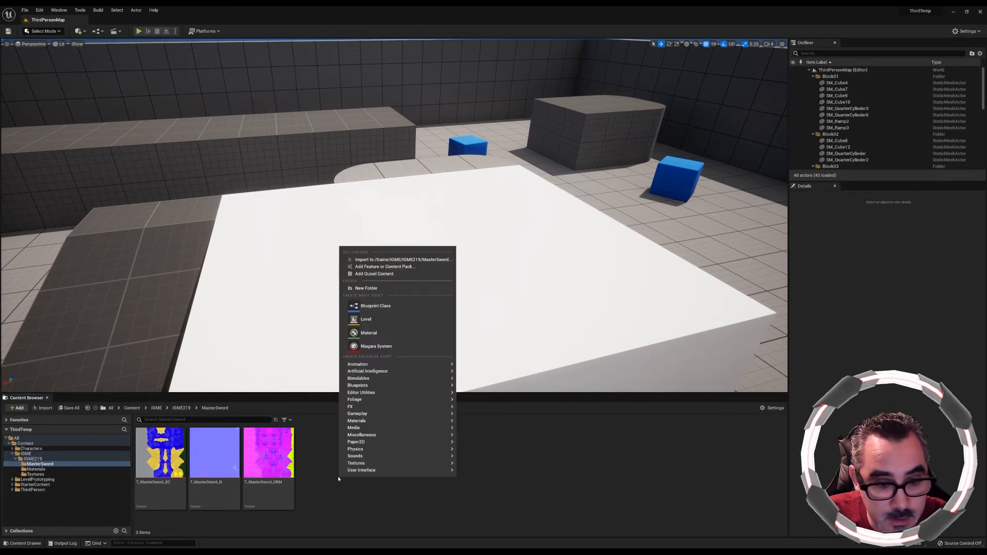
mouse_move(373, 394)
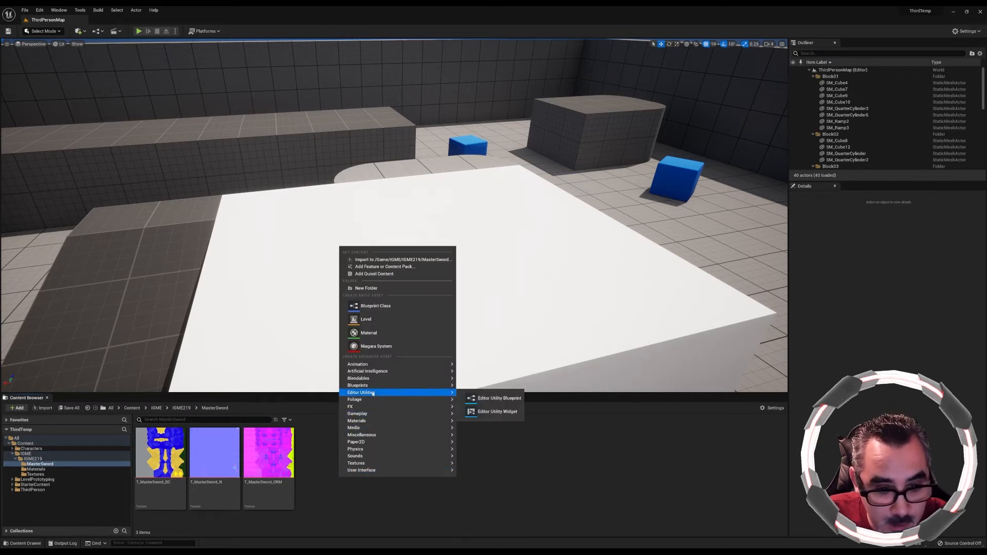
mouse_move(386, 422)
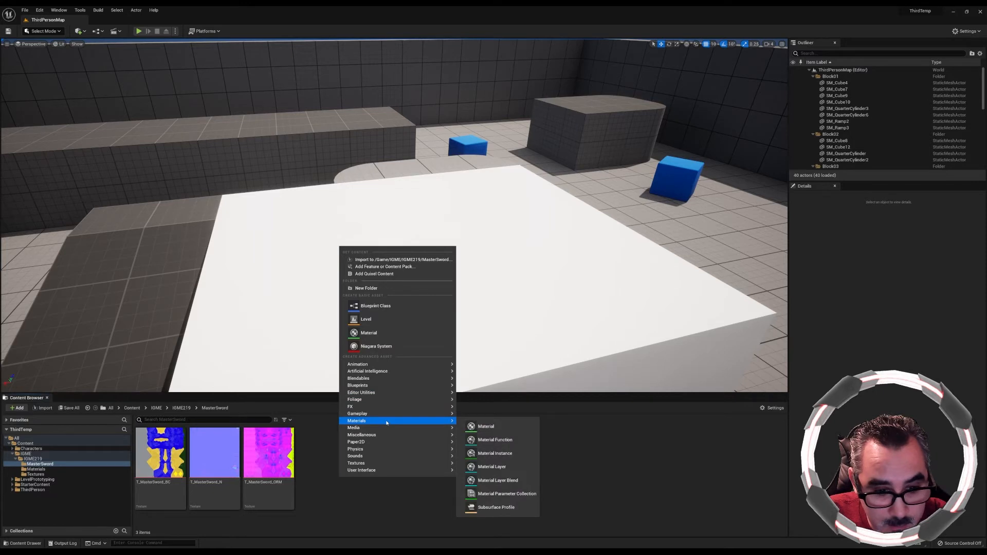
click(511, 454)
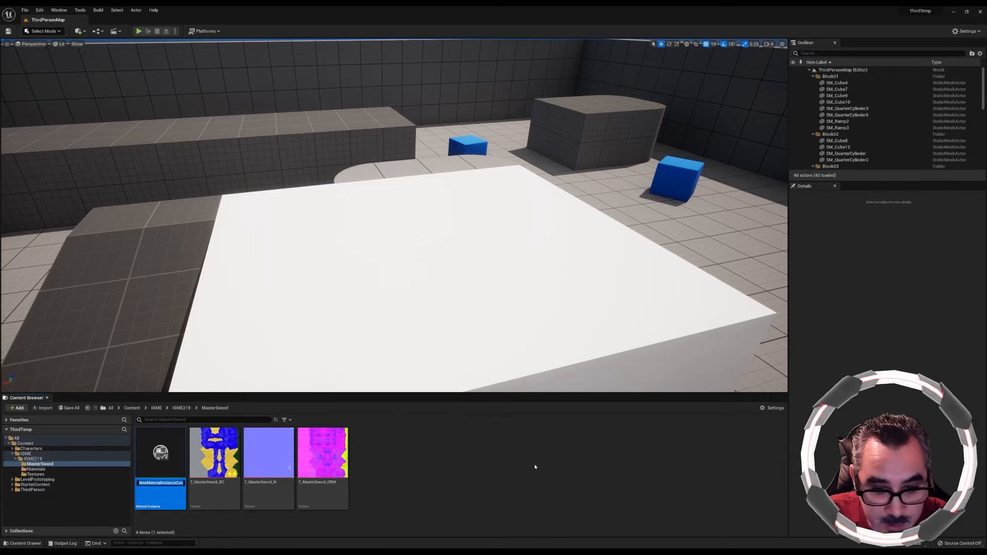
text(MI_MasterSword)
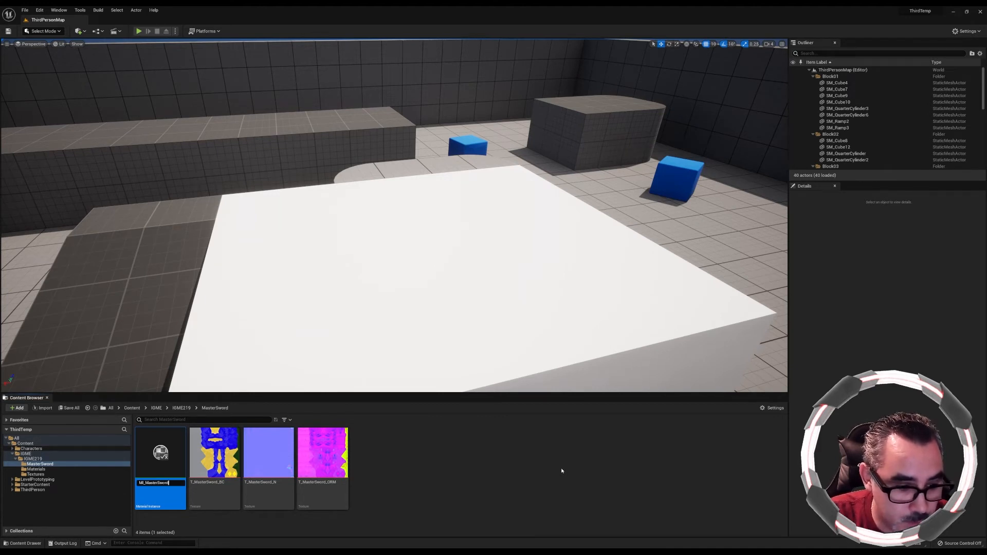
key(Return)
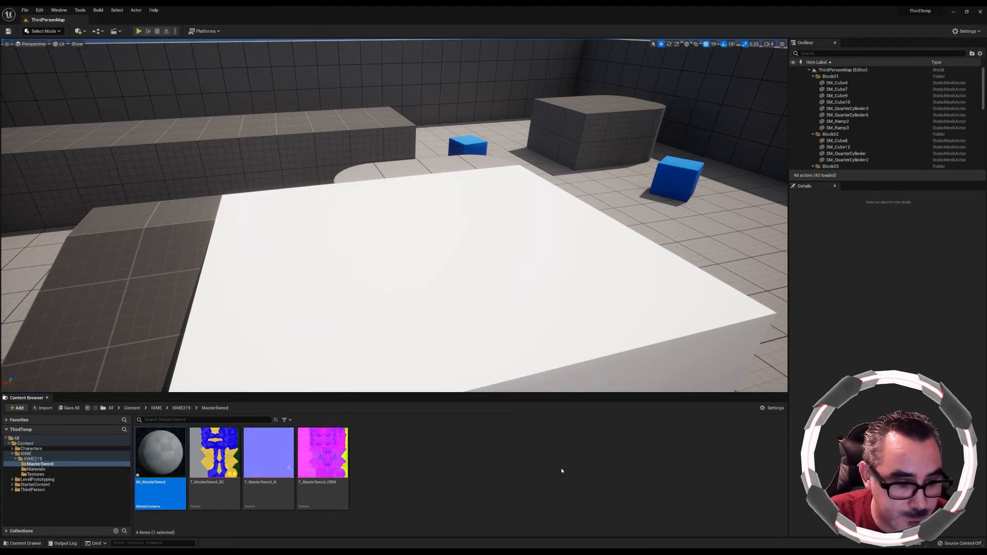
Open MI_MasterSword and set its parent material to M_Master.
double_click(157, 453)
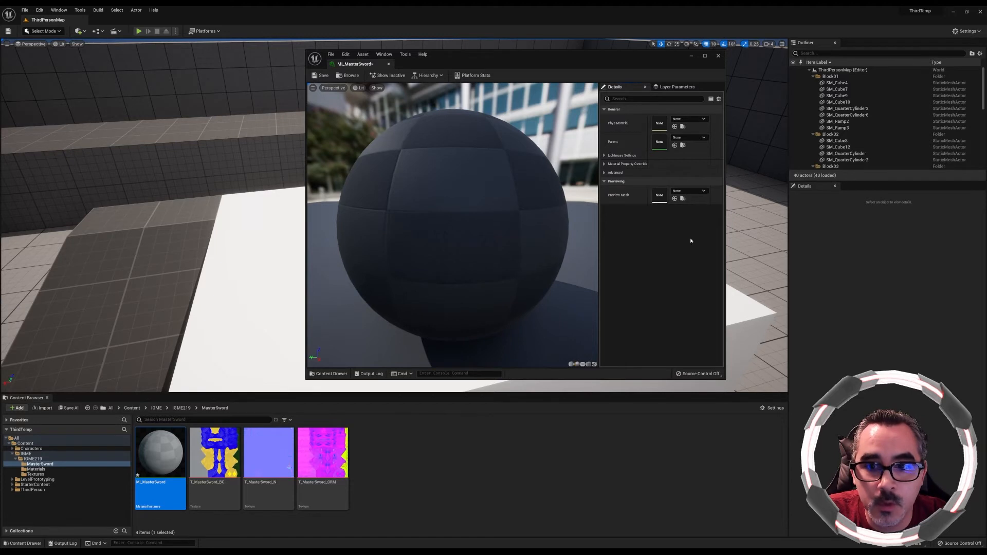
click(704, 138)
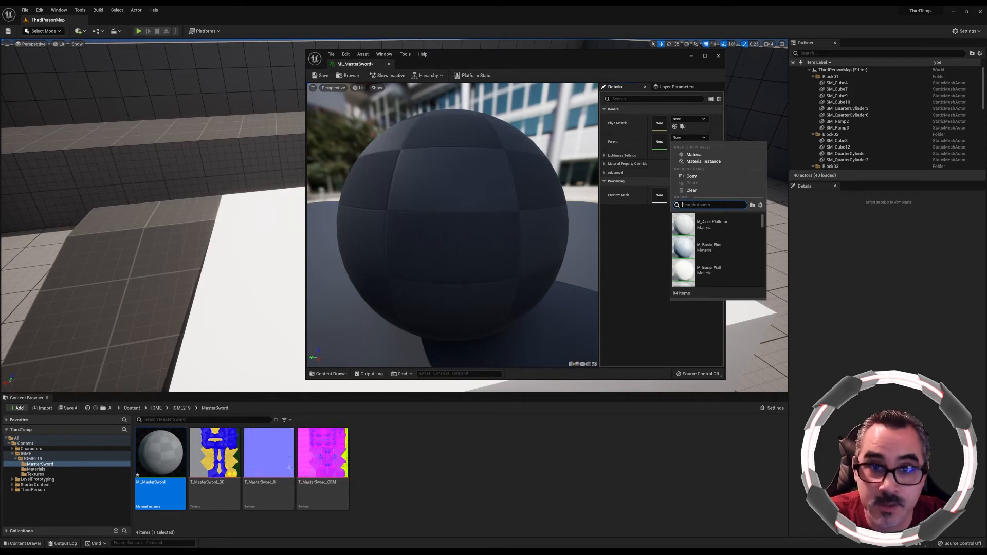
text(M_Master)
click(715, 225)
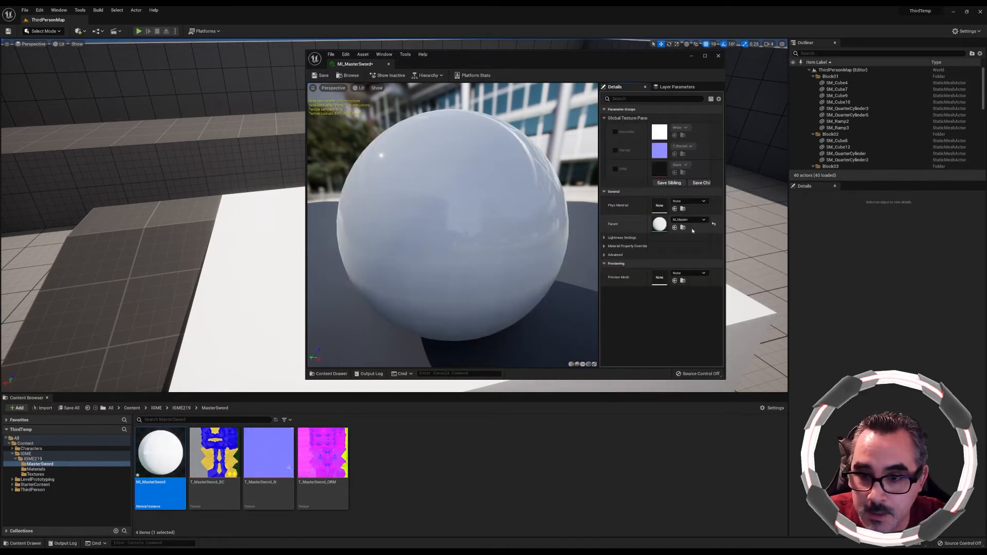
Enable the BaseColor, Normal and ORM overrides and assign them T_MasterSword_BC, T_MasterSword_N and T_MasterSword_ORM respectively.
click(615, 132)
click(616, 150)
click(615, 169)
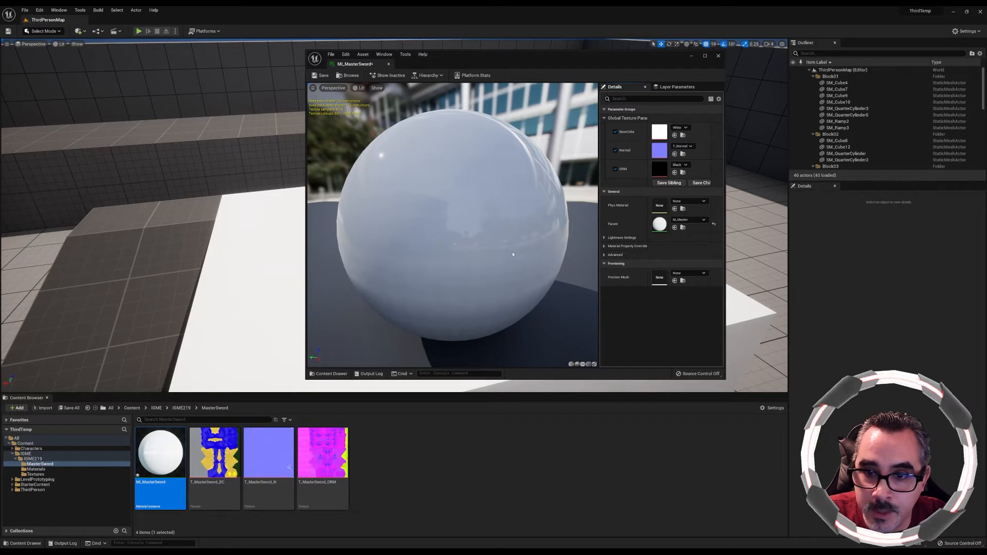
click(218, 466)
drag(218, 465, 660, 132)
drag(268, 452, 659, 150)
drag(322, 452, 665, 168)
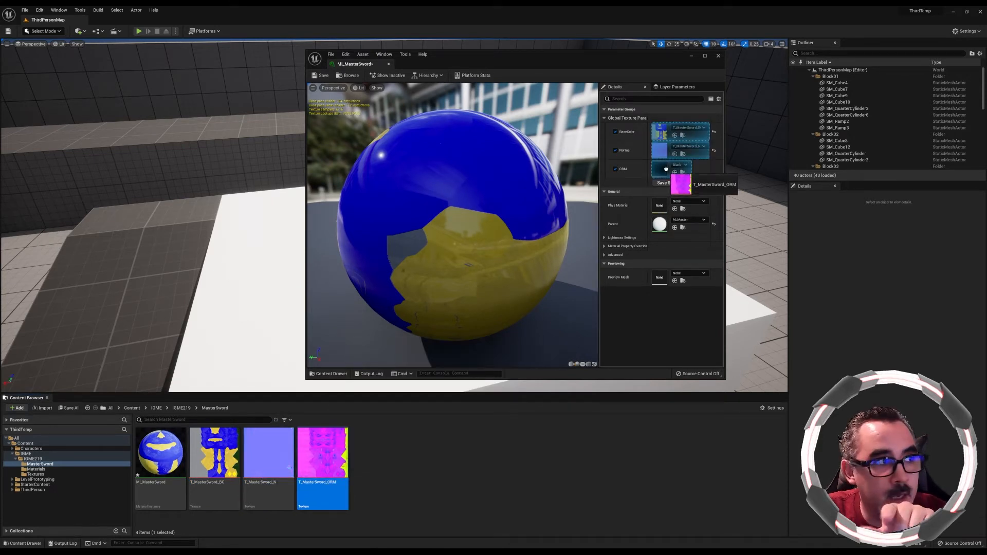
drag(666, 169, 666, 168)
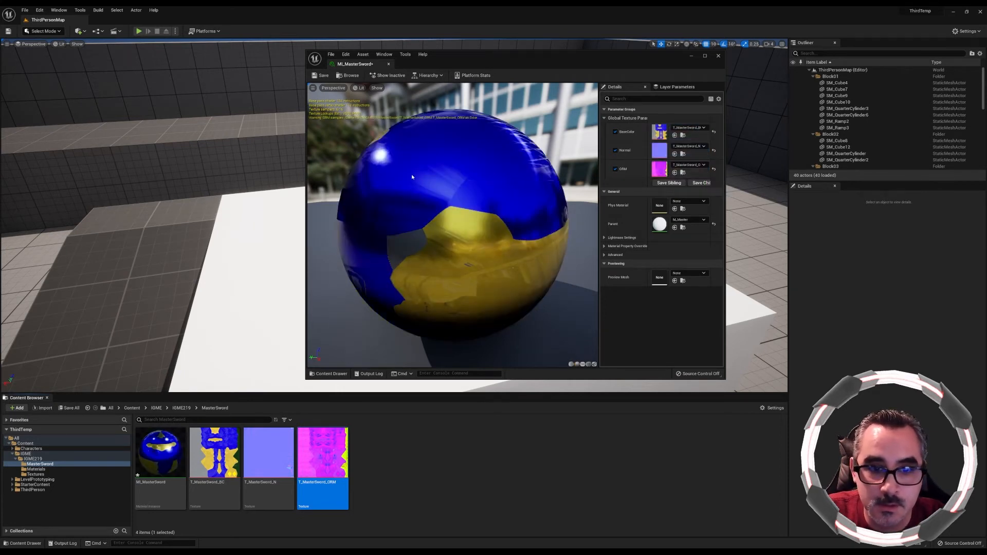
Save the MI_MasterSword material instance and close its editor.
click(331, 76)
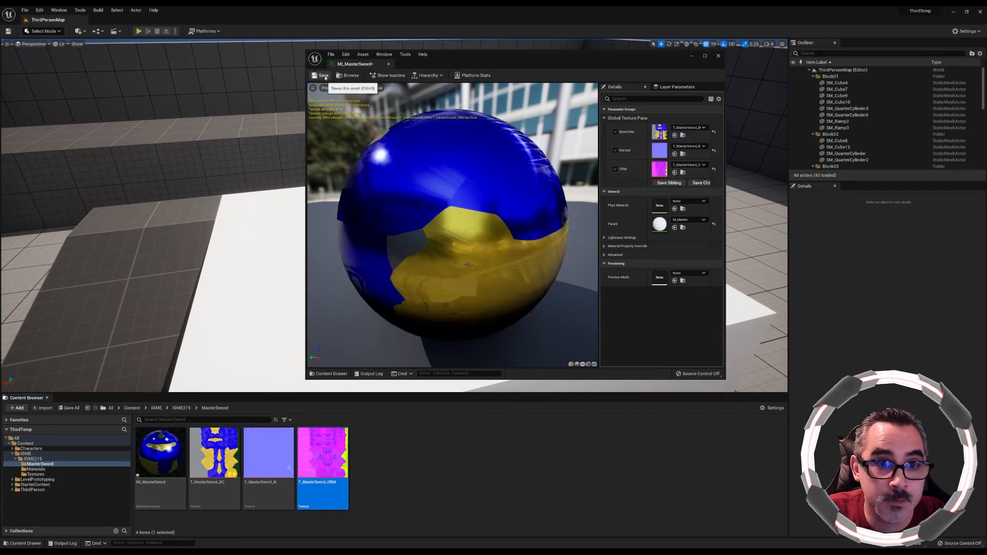
click(719, 56)
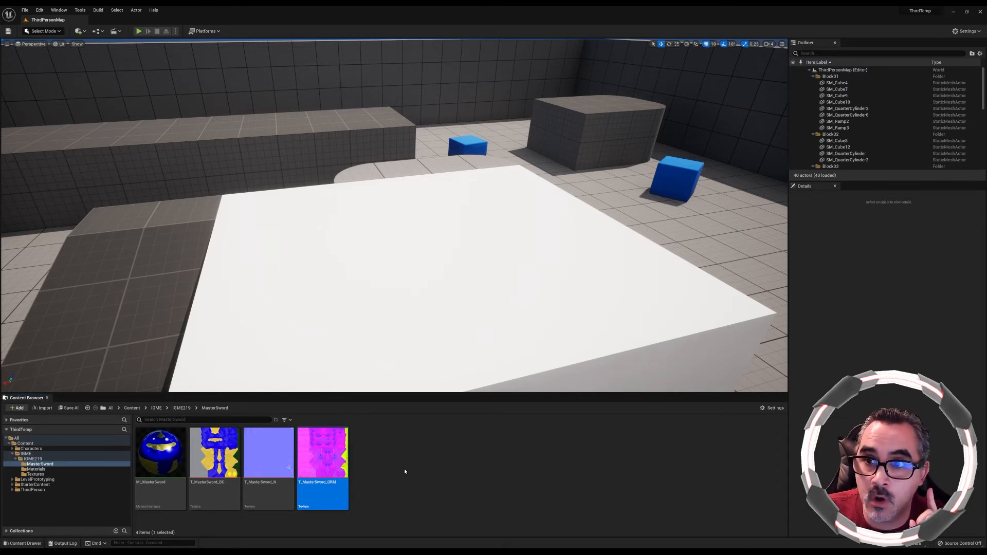
click(404, 473)
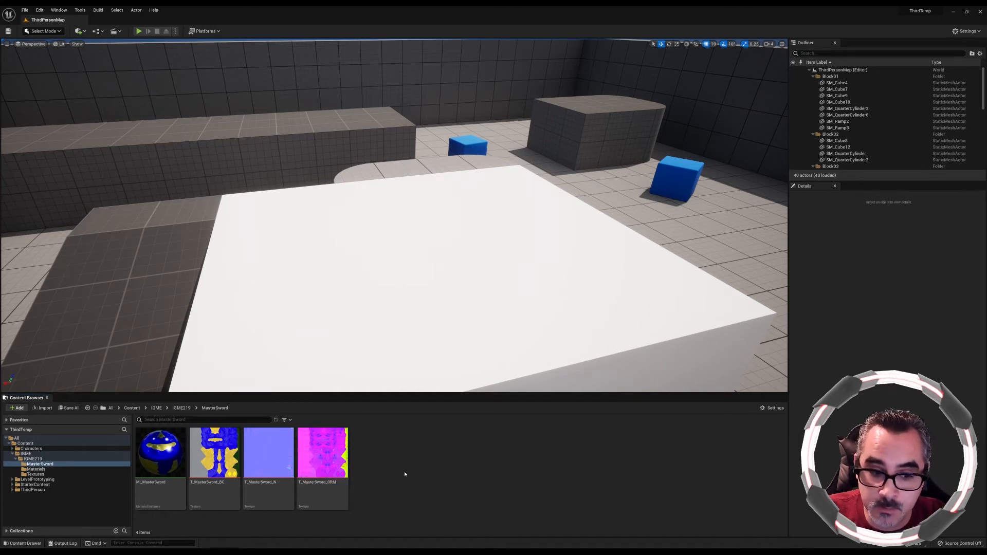
Import the SM_MasterSword FBX from the Master Sword for Engines desktop folder as a static mesh with Convert Scene Unit enabled.
right_click(404, 477)
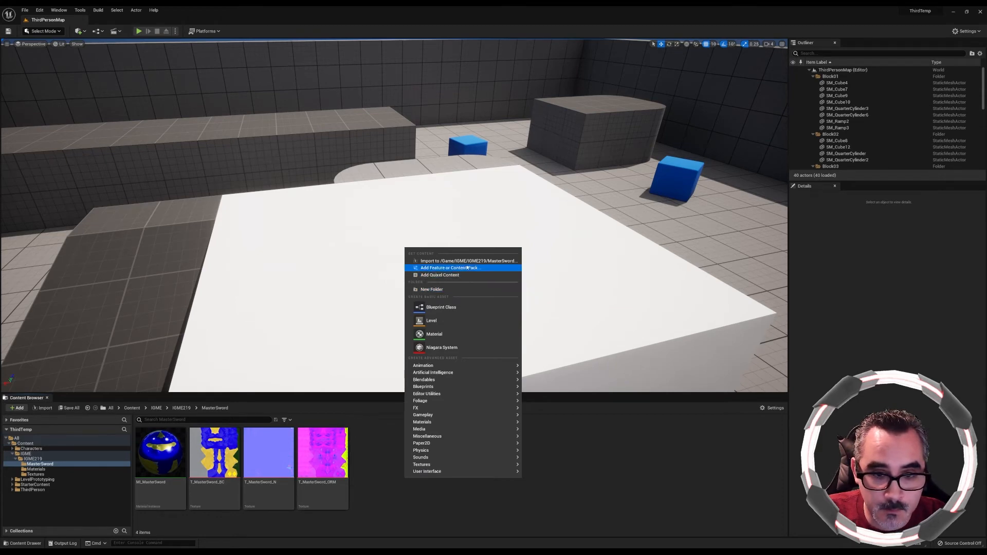
click(465, 261)
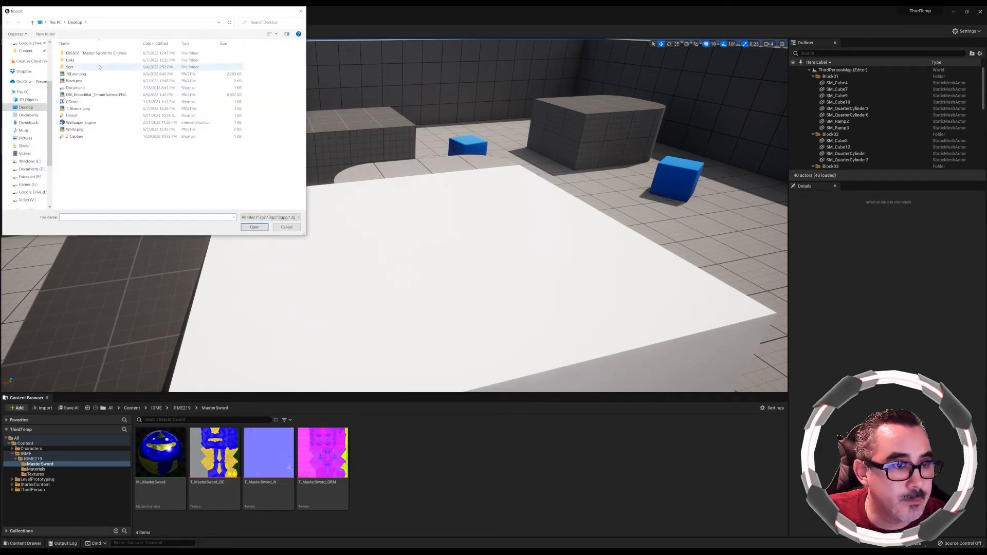
double_click(106, 55)
double_click(180, 58)
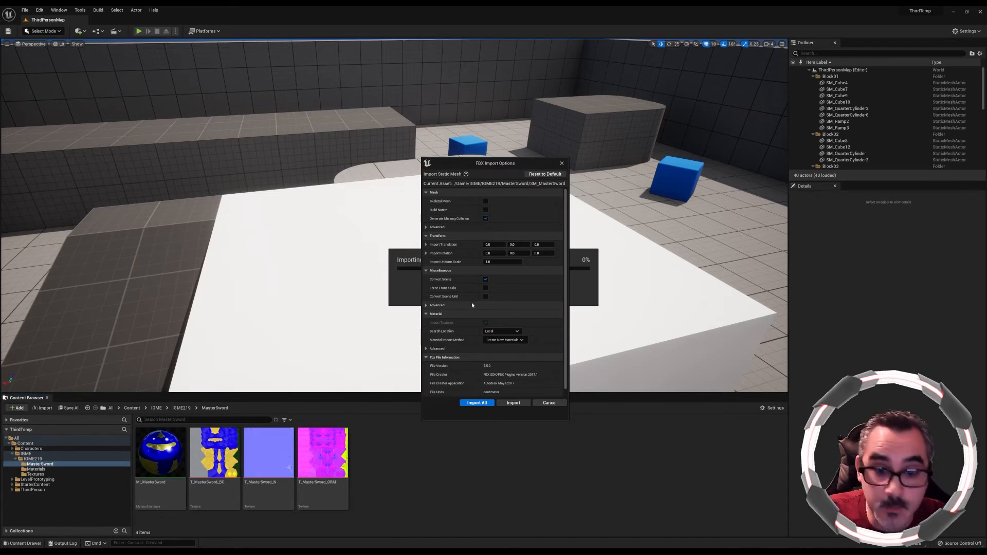
click(485, 297)
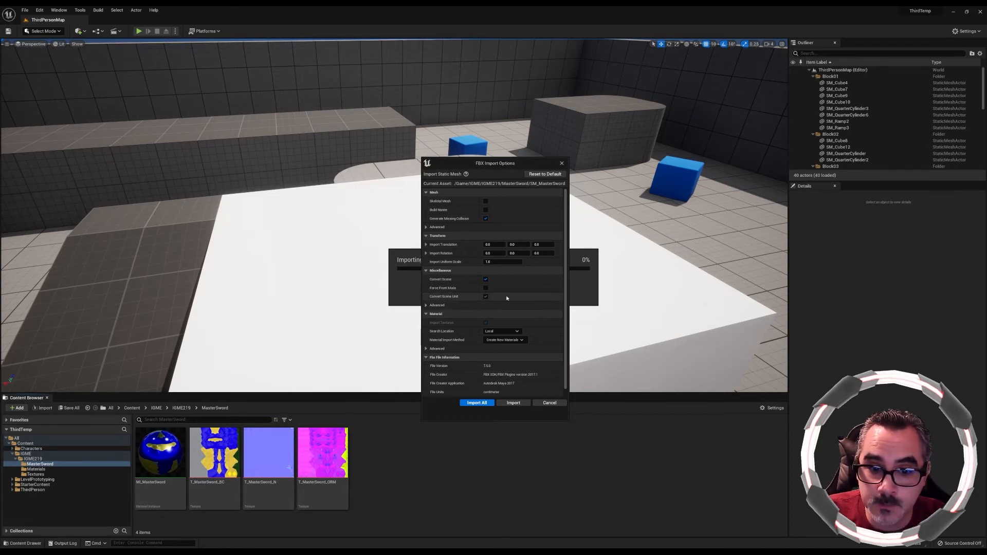
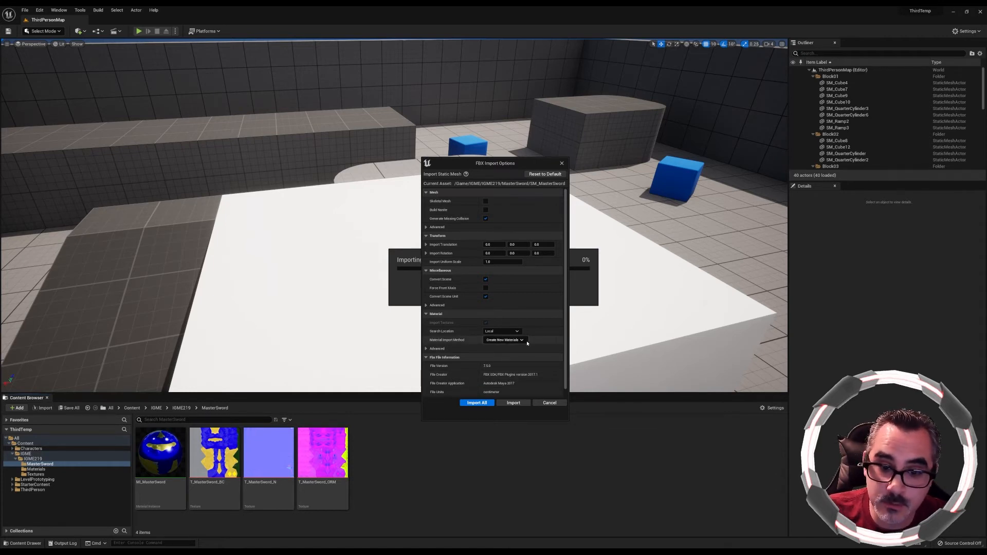
click(478, 404)
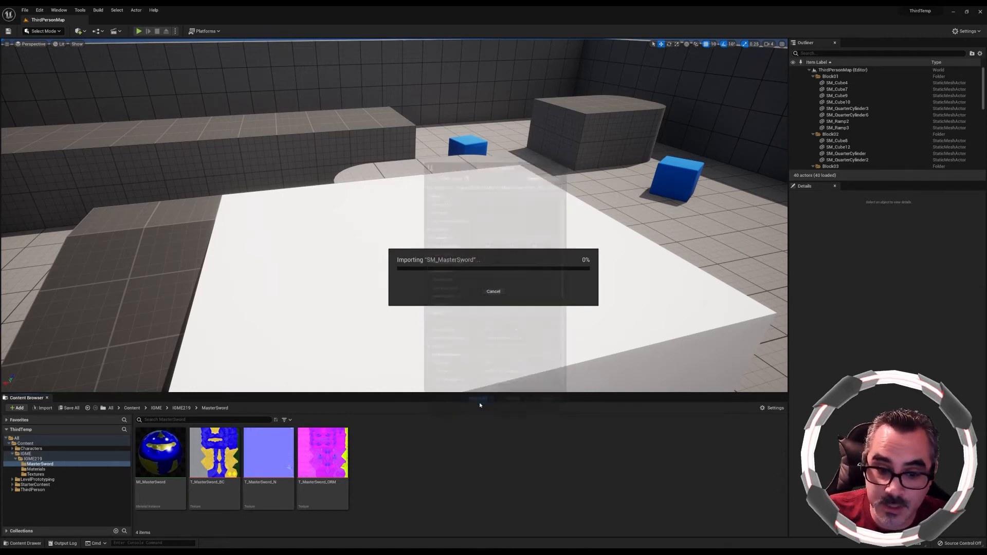
Inspect the imported material and mesh beside MI_MasterSword and close the Message Log.
click(161, 489)
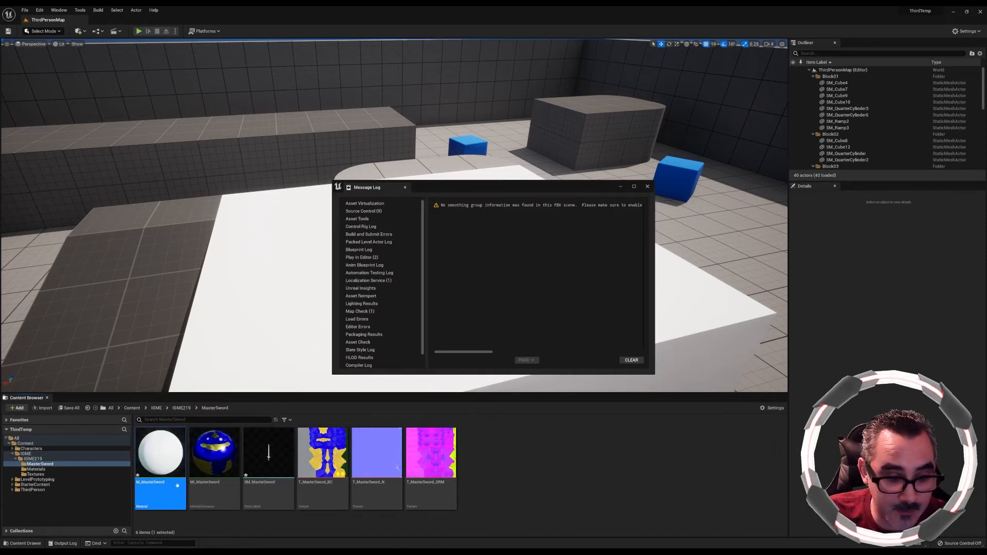
click(220, 491)
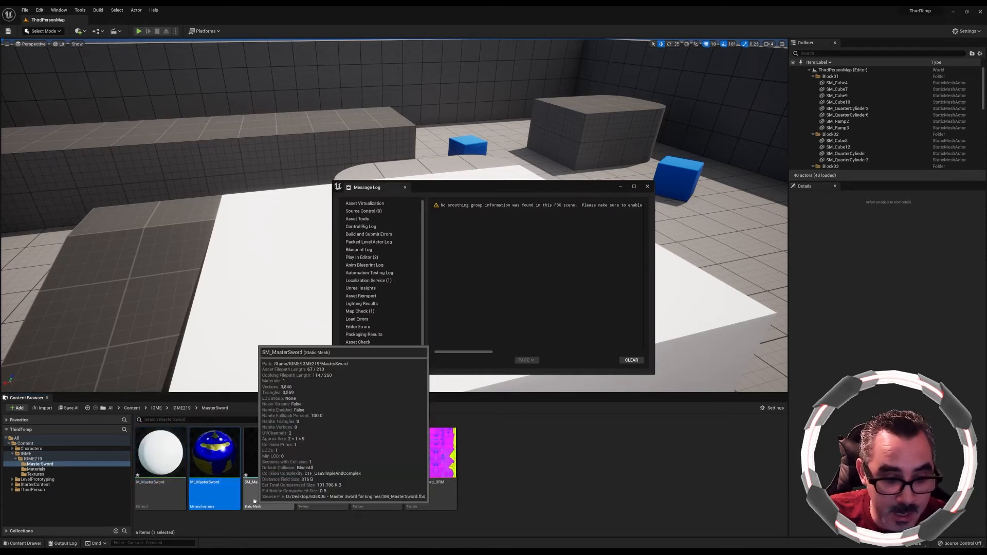
click(518, 472)
click(405, 188)
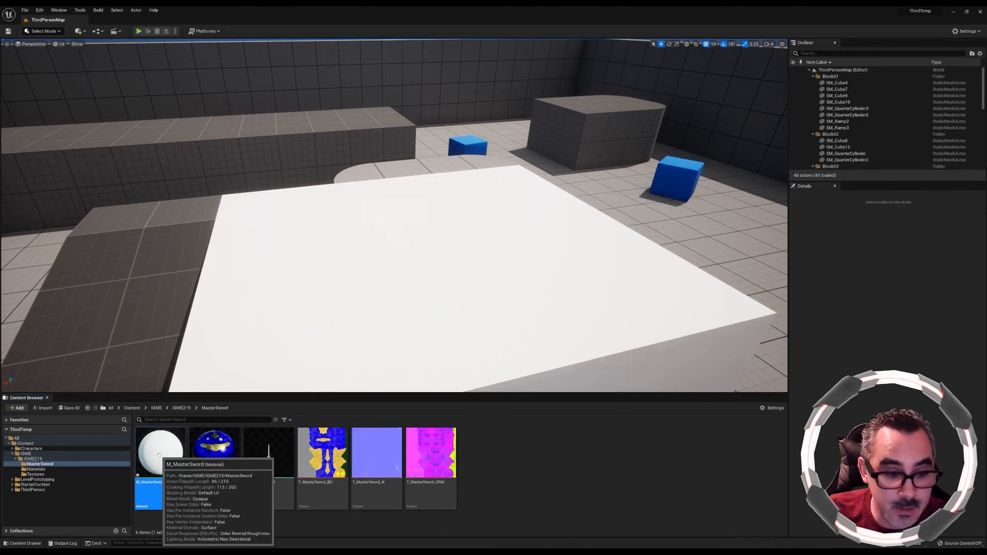
Open the M_MasterSword material and delete the colour parameter node feeding Base Color.
double_click(160, 455)
drag(430, 125, 477, 224)
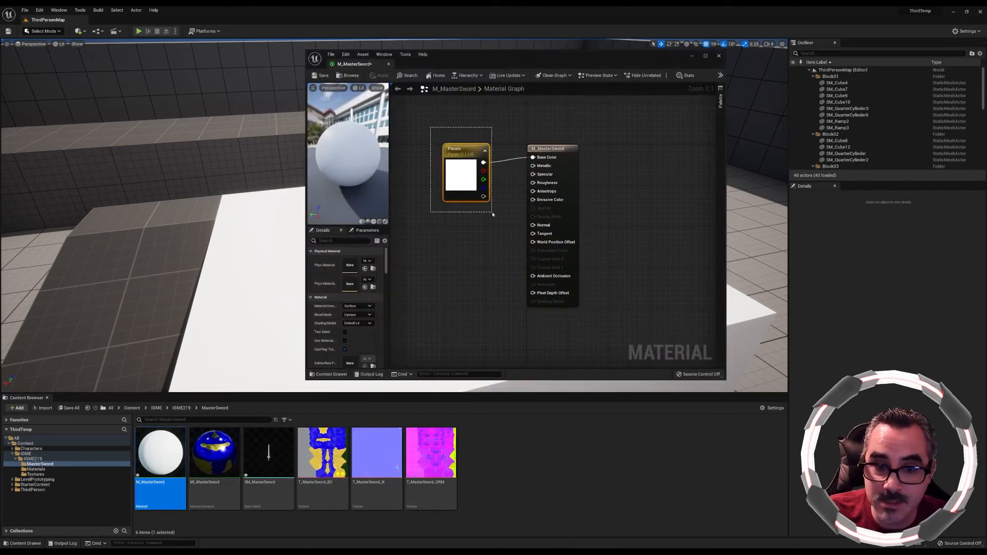
key(Delete)
Add T_MasterSword_BC and T_MasterSword_N to the graph, wiring their RGB outputs to Base Color and Normal respectively.
drag(322, 452, 422, 195)
drag(481, 206, 533, 158)
drag(430, 325, 433, 311)
drag(492, 320, 535, 227)
Add T_MasterSword_ORM with R wired to Ambient Occlusion, G to Roughness and B to Metallic, and save the material.
drag(431, 453, 428, 134)
drag(484, 154, 533, 166)
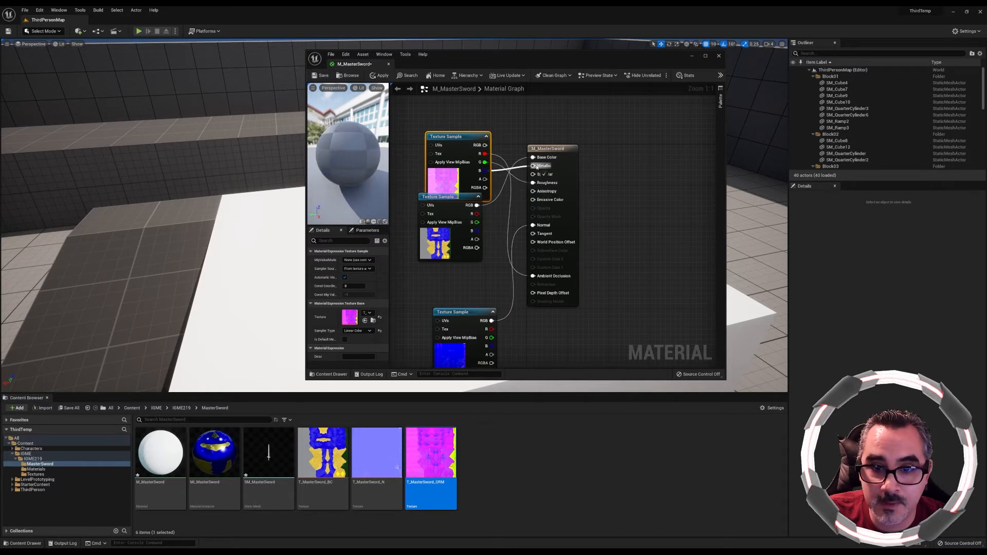
click(375, 76)
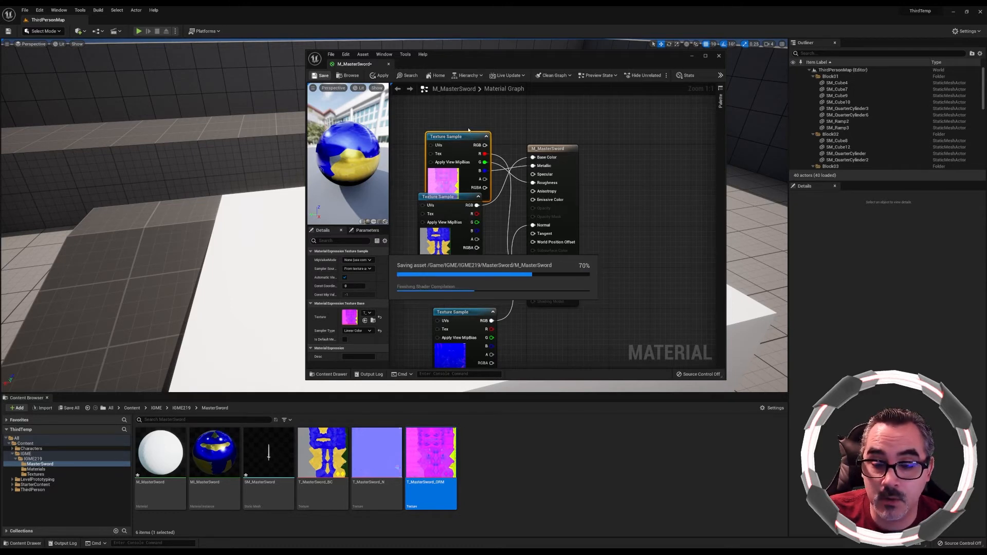
Arrange the three texture samples in a vertical stack without overlap.
mouse_move(468, 140)
mouse_down()
mouse_move(472, 121)
mouse_move(456, 127)
mouse_up()
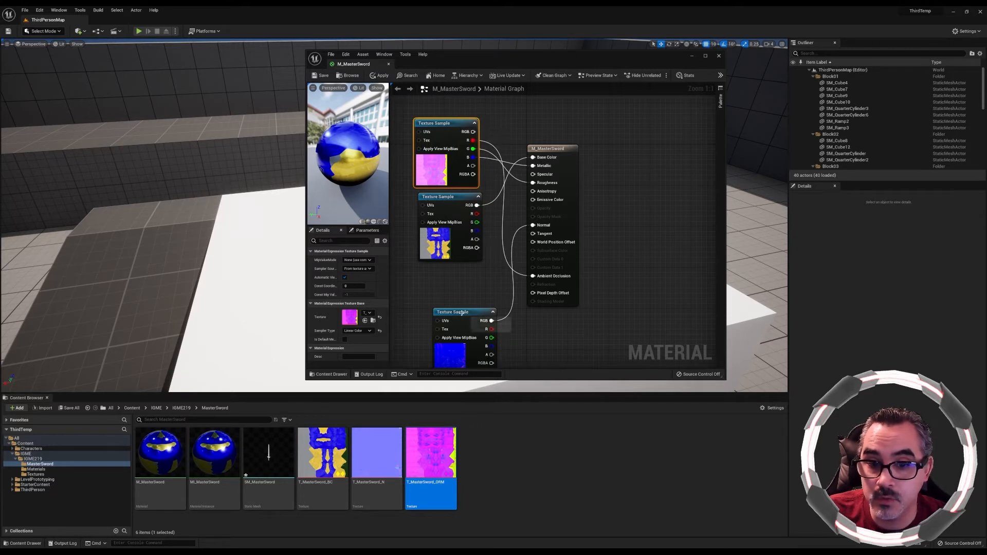
drag(461, 313, 449, 268)
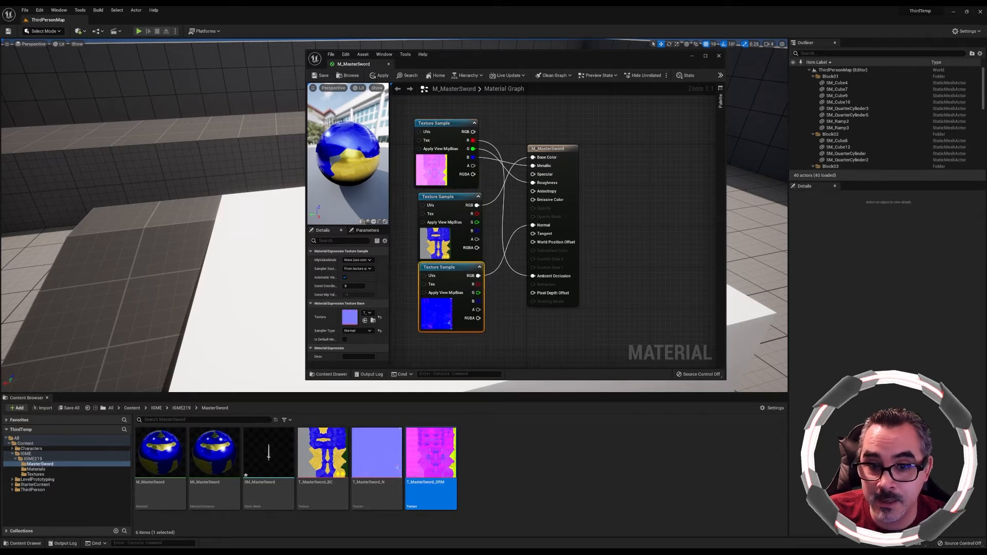
Add a Sine node to the material graph below the texture samples.
right_drag(472, 336, 555, 302)
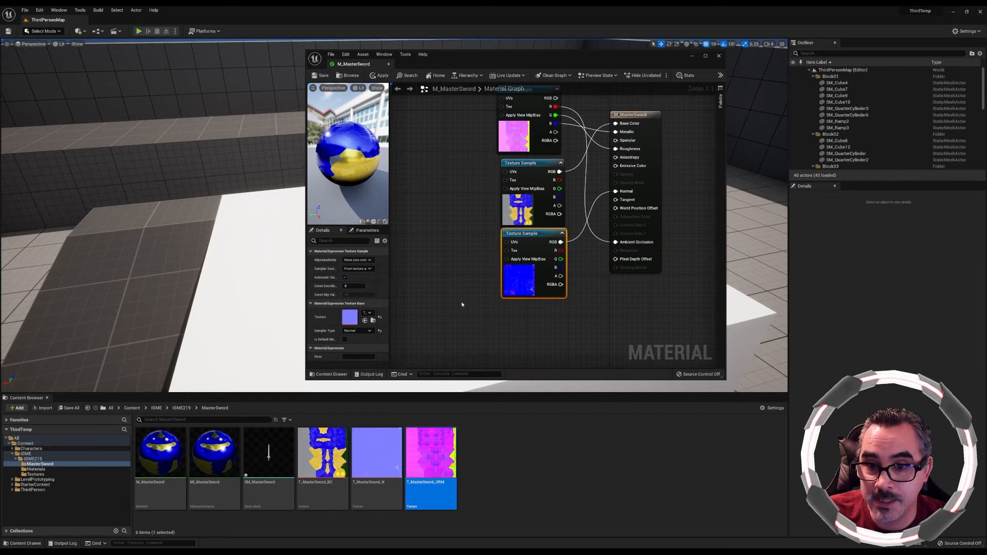
right_click(439, 326)
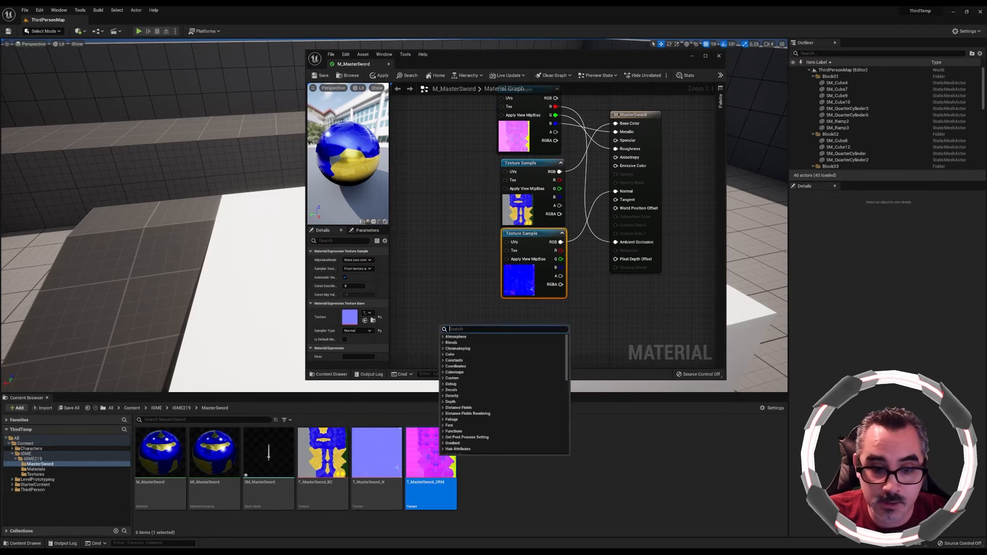
text(sine)
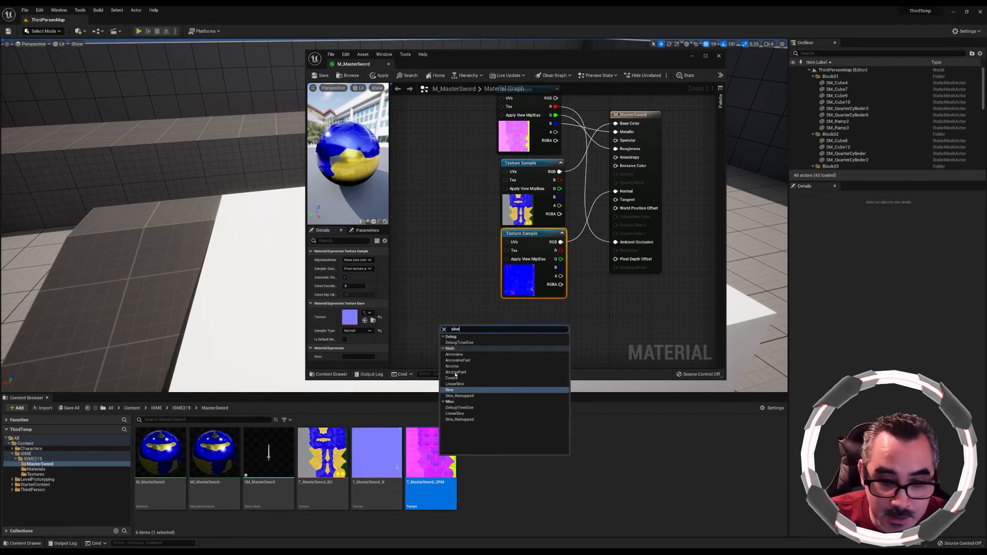
key(Return)
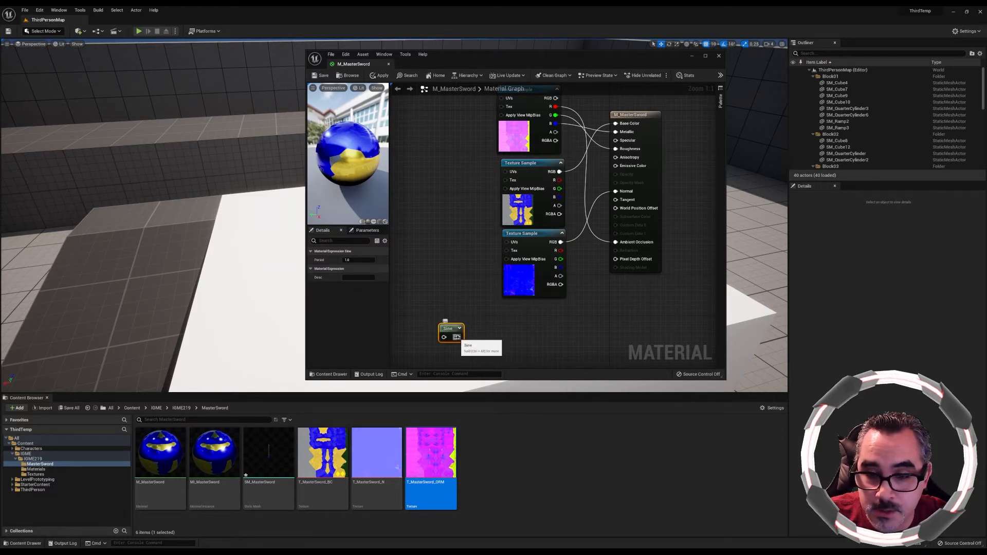
drag(450, 330, 467, 317)
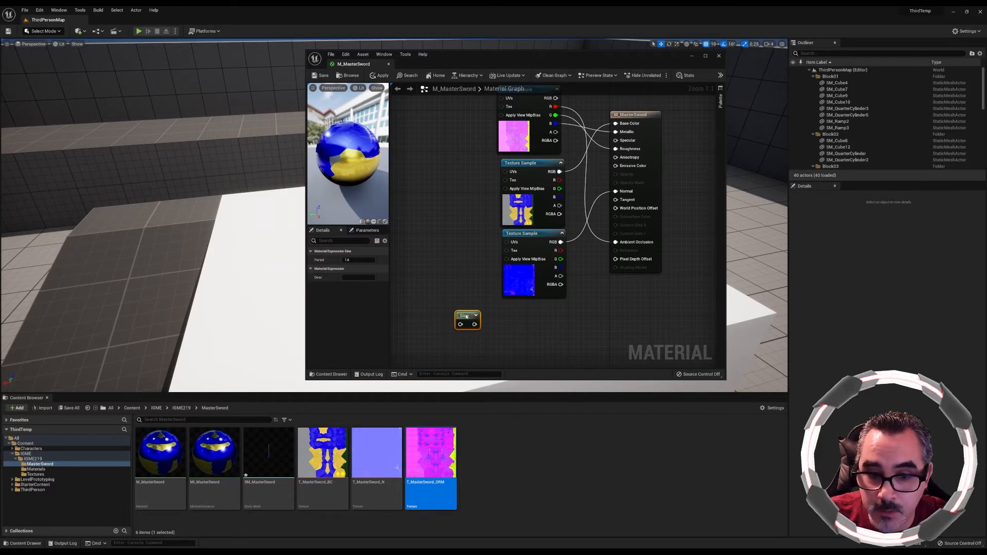
Add a Multiply node beside the Sine node and connect the Sine output to its A input.
right_click(454, 353)
text(multiply)
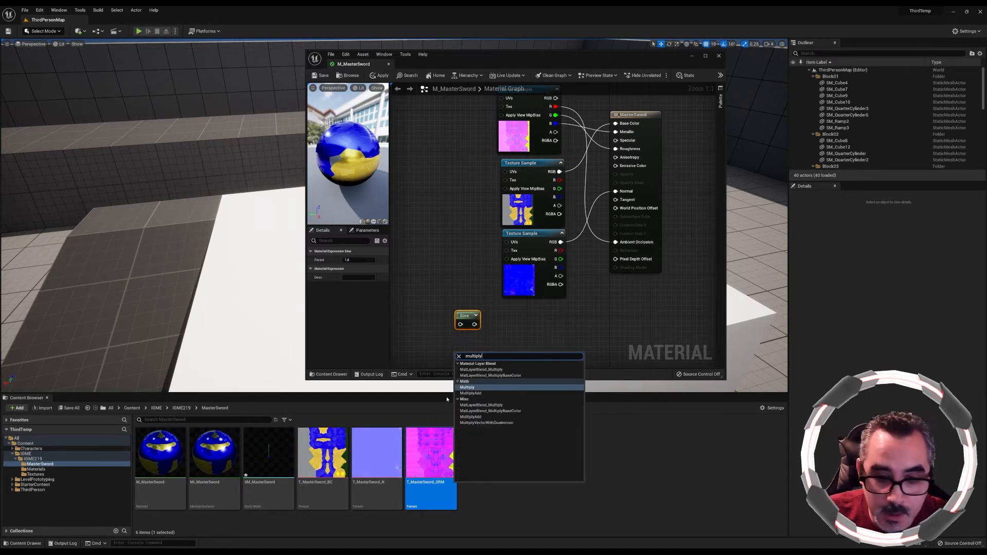
click(476, 388)
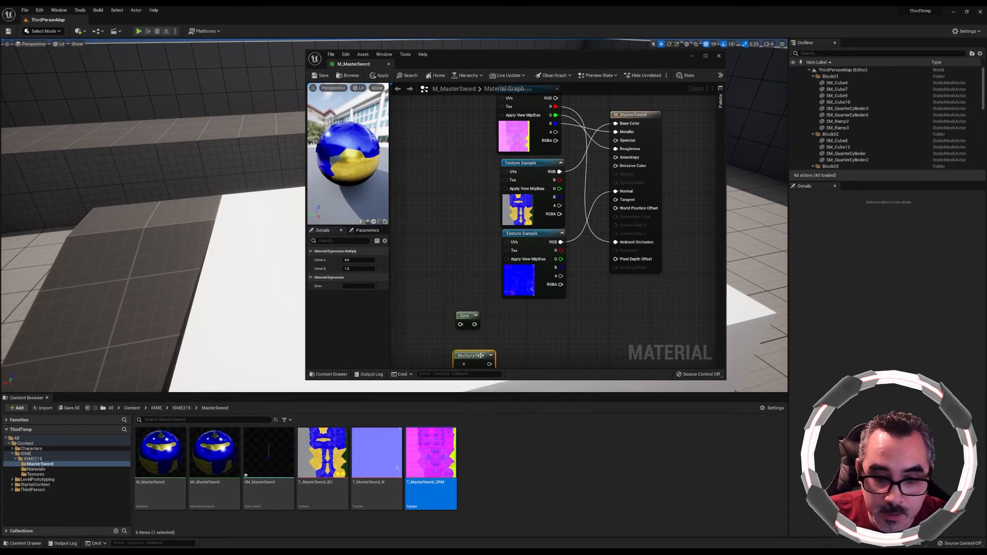
right_drag(526, 347, 570, 322)
drag(524, 313, 550, 309)
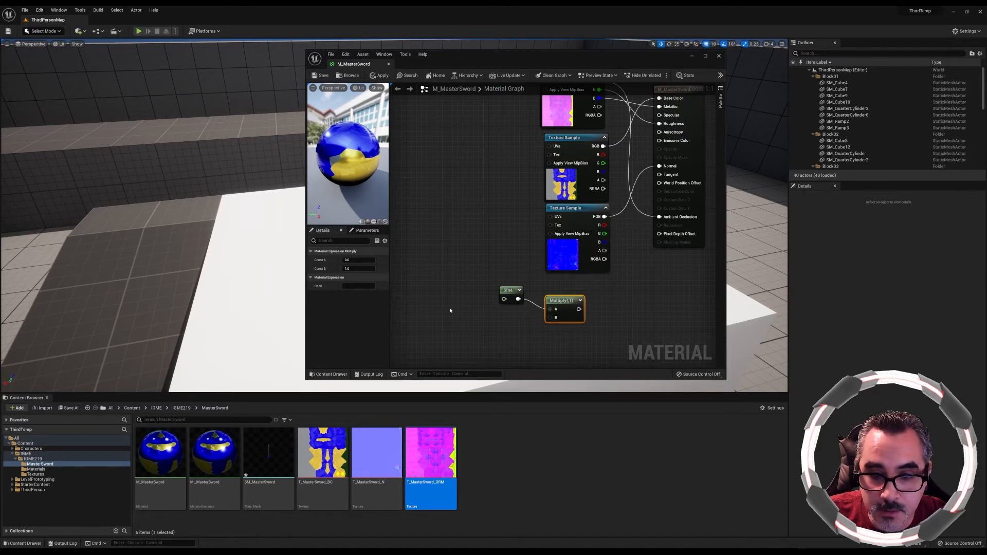
Add a Time node, connect it to the Sine input and place it ahead of the Sine node.
right_click(437, 313)
text(time)
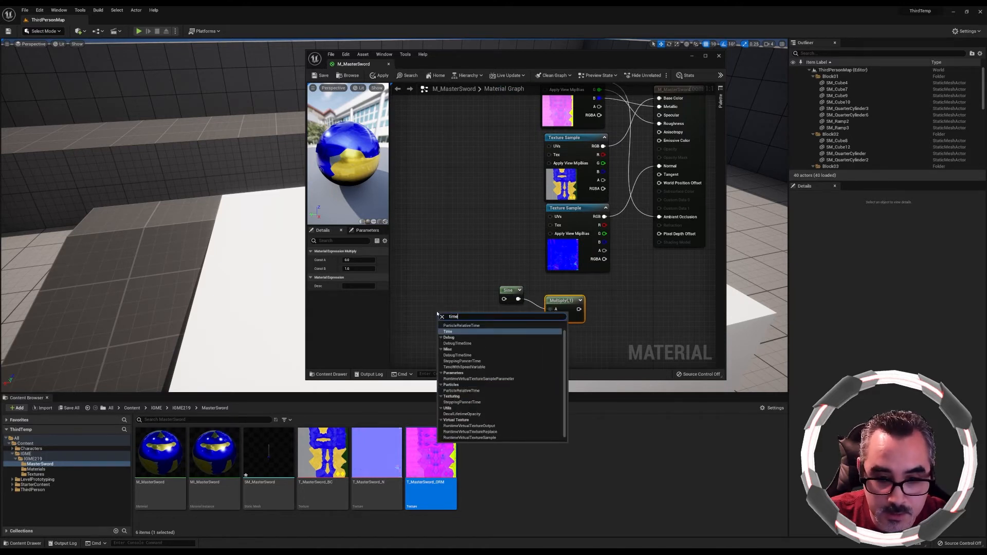
click(458, 333)
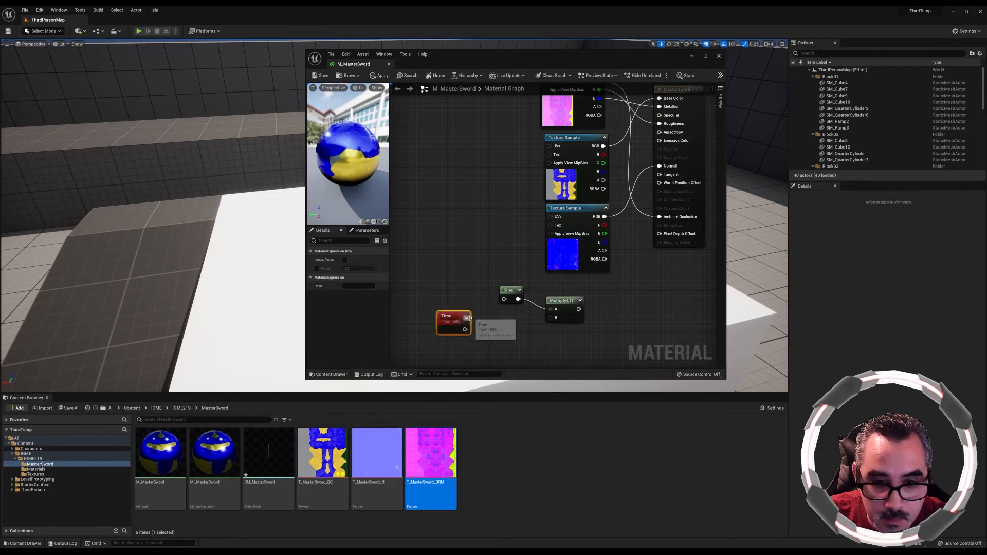
drag(465, 329, 504, 299)
drag(452, 316, 463, 280)
click(561, 303)
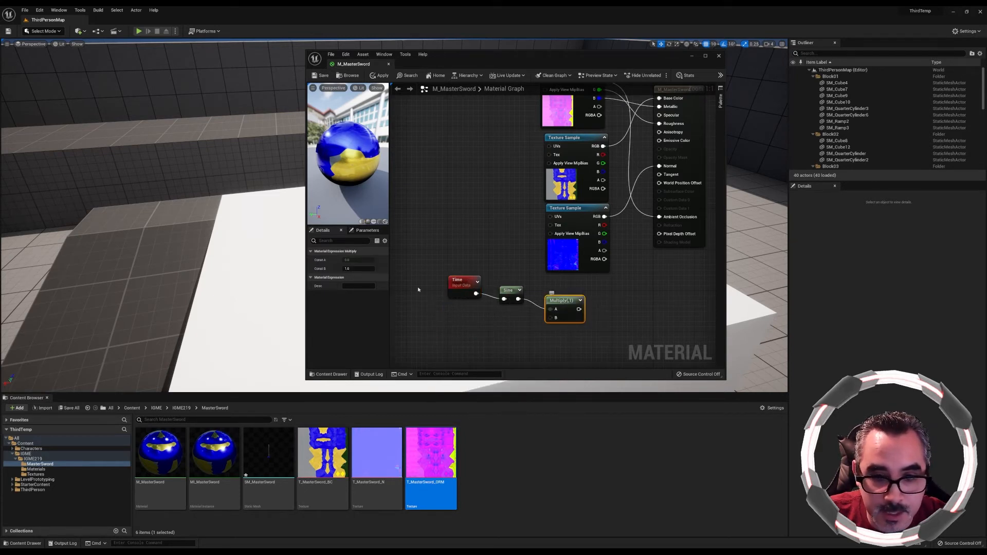
Connect the Multiply output to Emissive Color, then save the M_MasterSword material and close its editor.
mouse_move(617, 317)
right_down()
mouse_move(540, 309)
mouse_move(618, 309)
right_up()
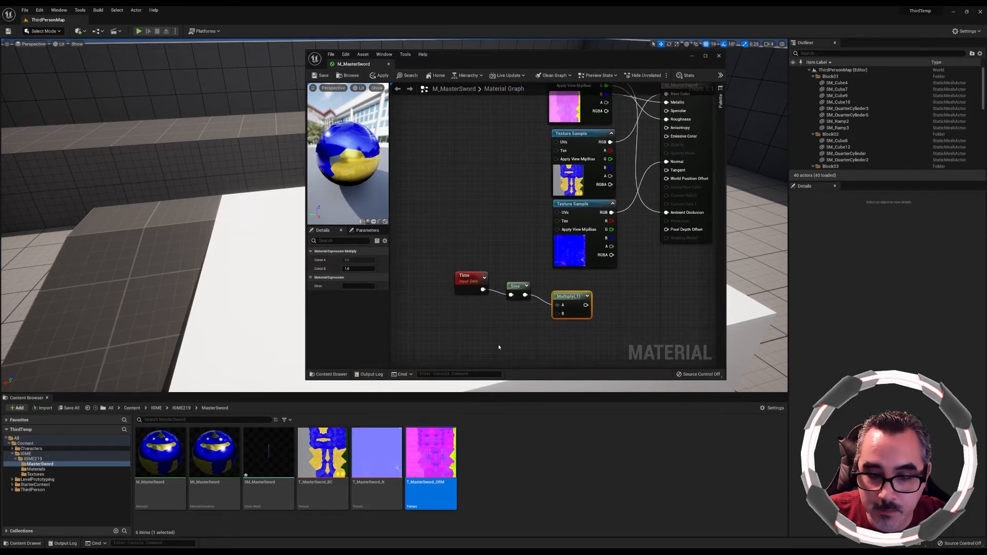
right_drag(499, 347, 558, 328)
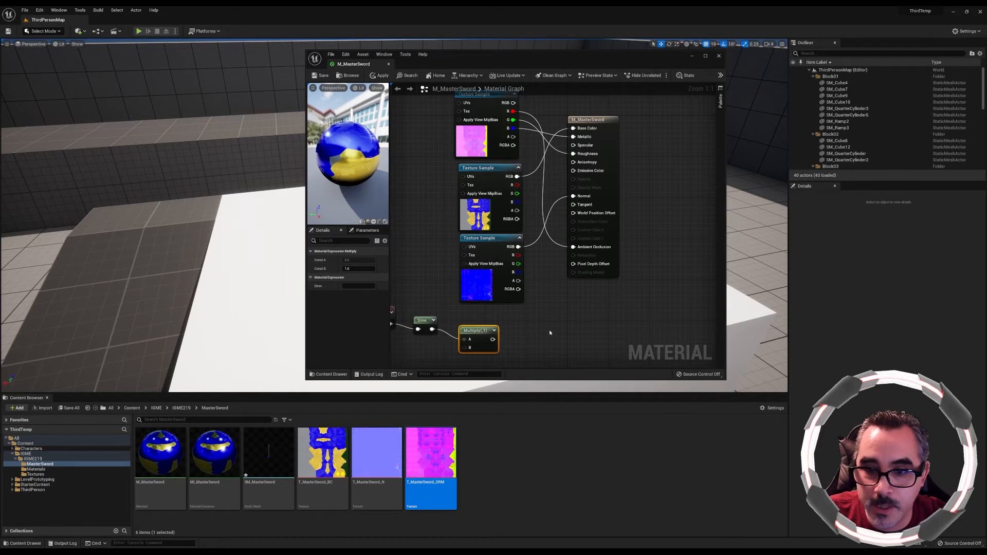
drag(493, 340, 573, 171)
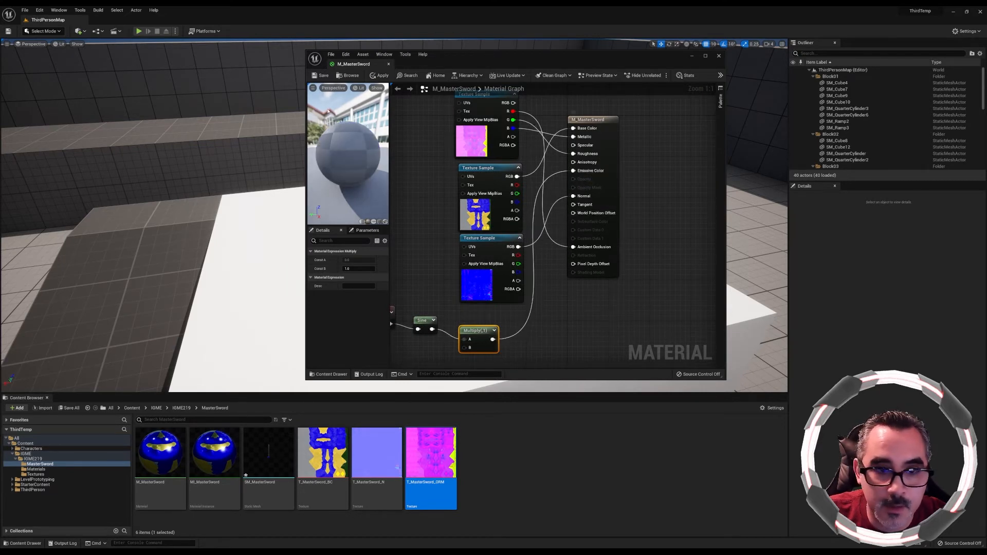
key(ctrl+s)
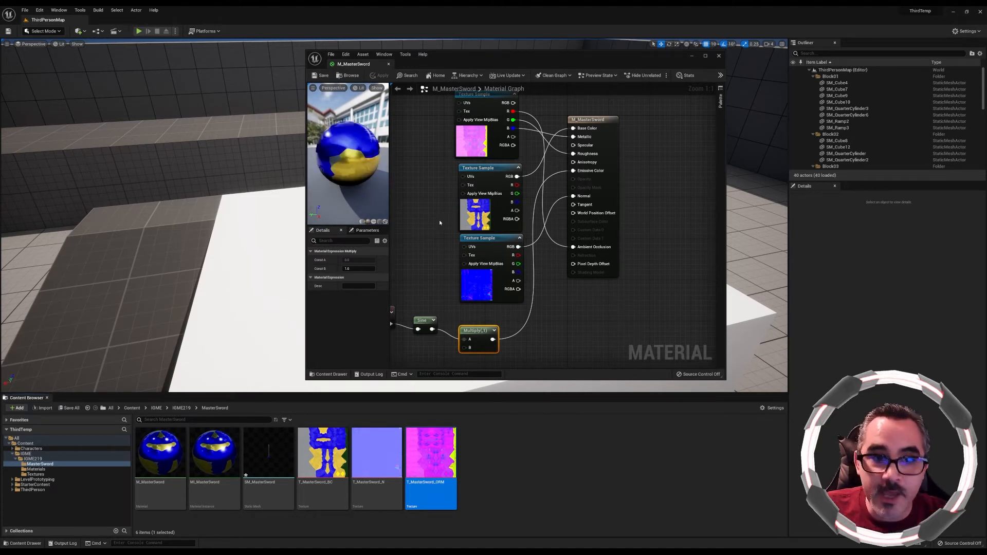
right_drag(439, 296, 479, 273)
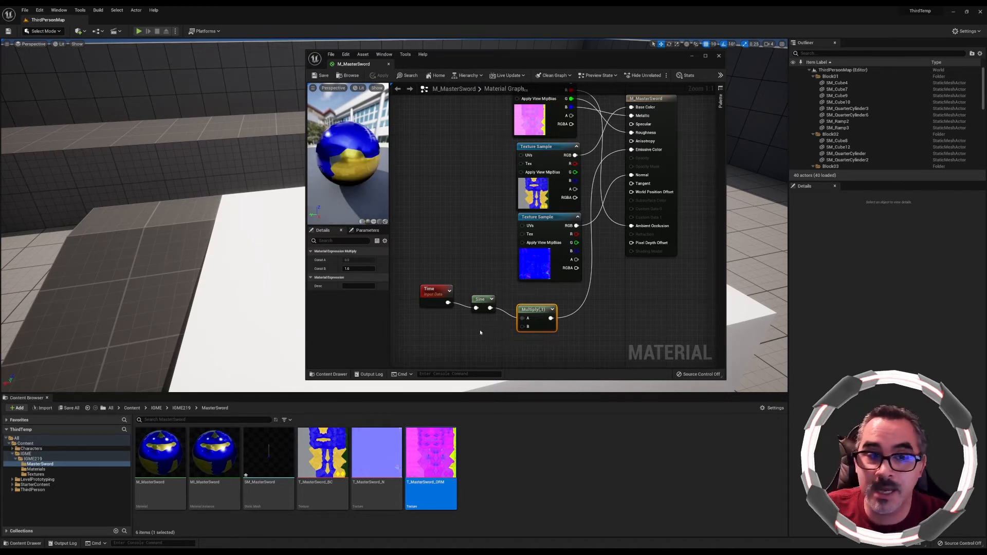
click(389, 64)
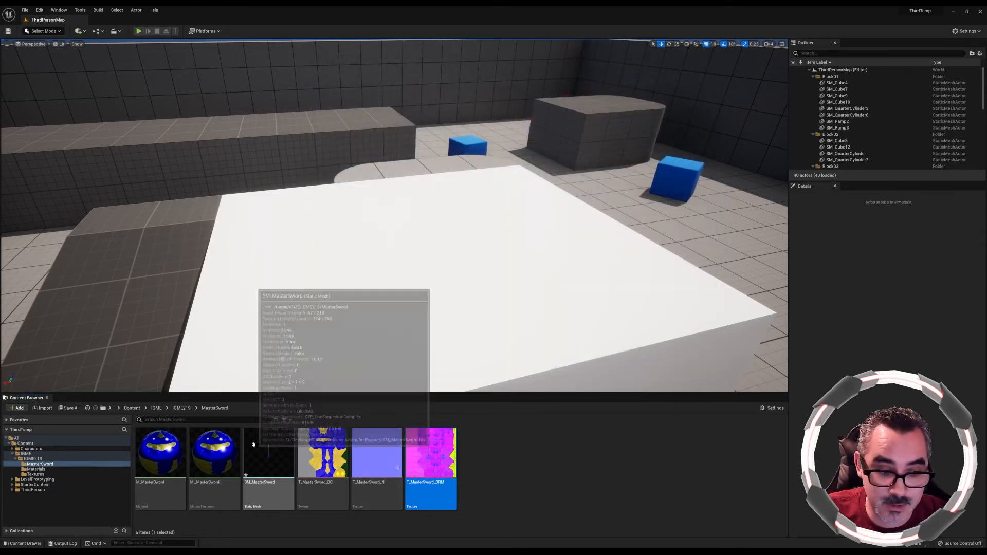
Force delete the imported M_MasterSword material from the MasterSword folder.
click(160, 453)
key(Delete)
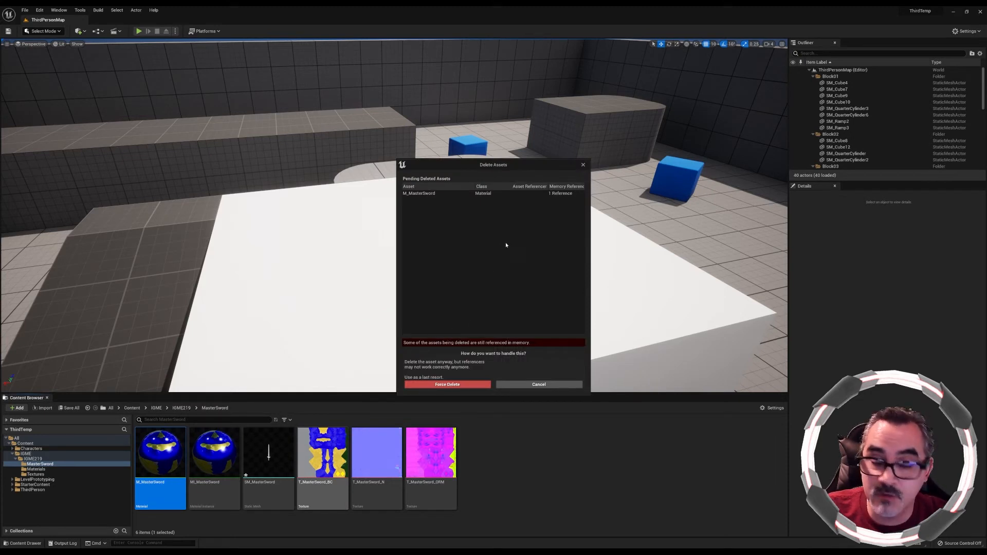
click(466, 383)
Assign MI_MasterSword to the Element 0 material slot of the SM_MasterSword static mesh and close the mesh editor.
double_click(215, 466)
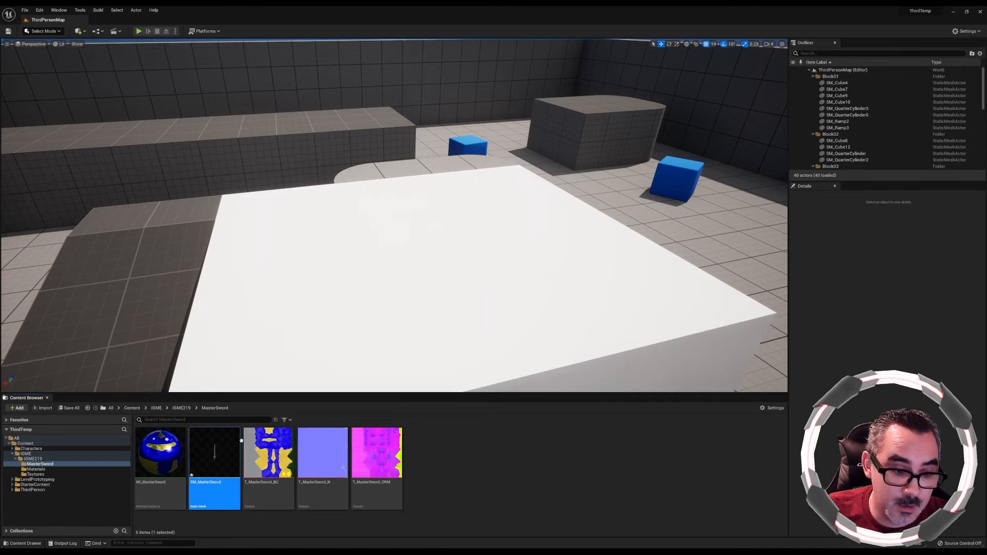
drag(160, 453, 679, 131)
scroll(476, 241, up, 10)
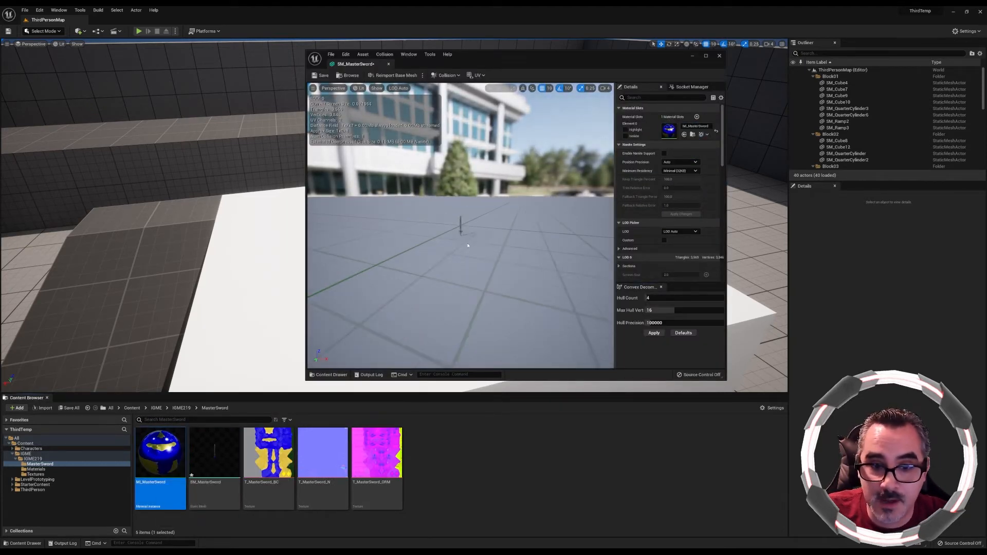
scroll(474, 246, down, 8)
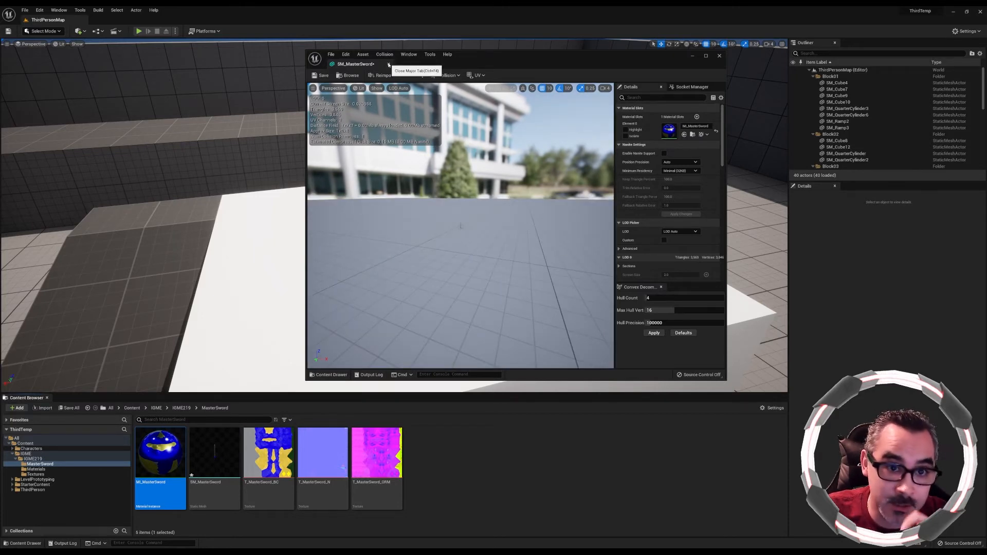
click(388, 64)
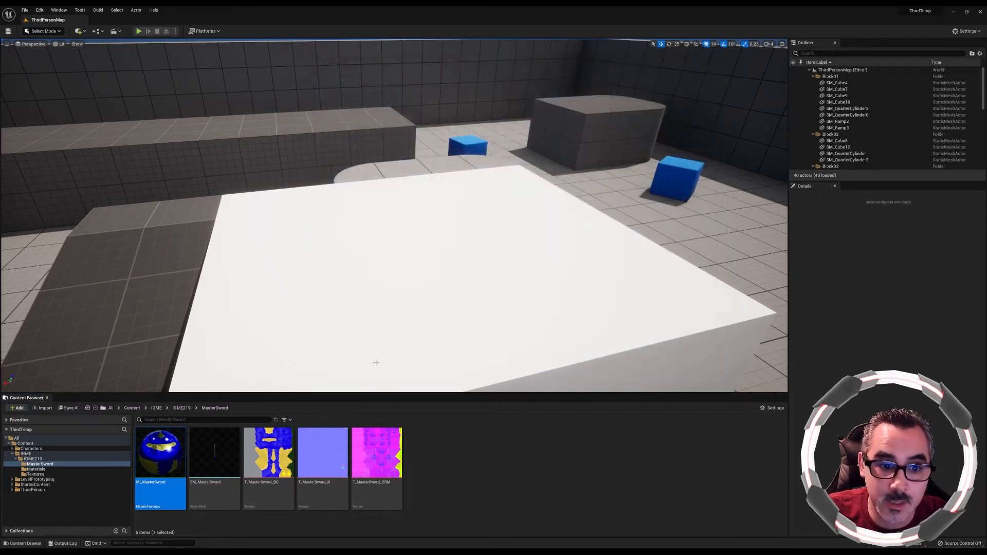
Place SM_MasterSword in the level on the large white block and scale it up uniformly.
drag(223, 466, 190, 232)
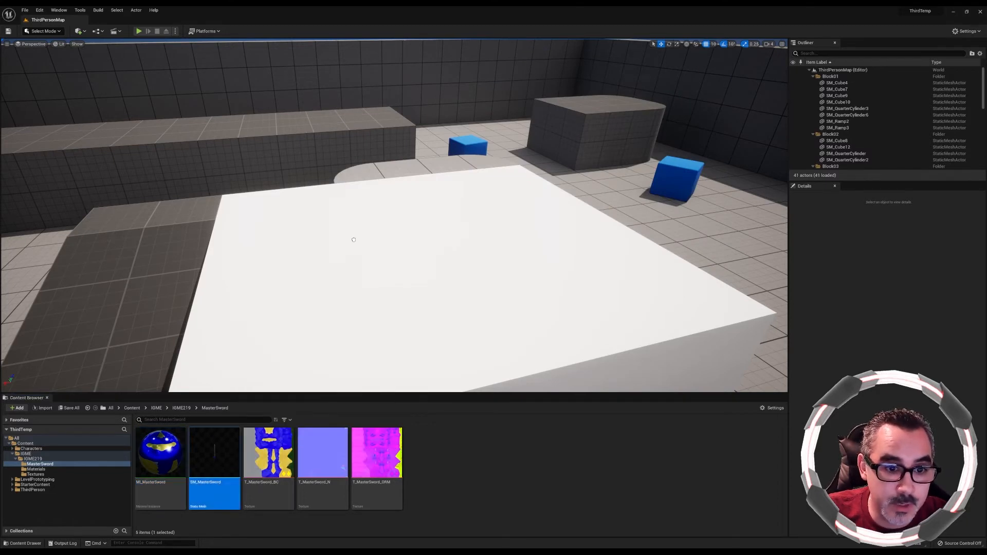
drag(354, 239, 355, 238)
key(r)
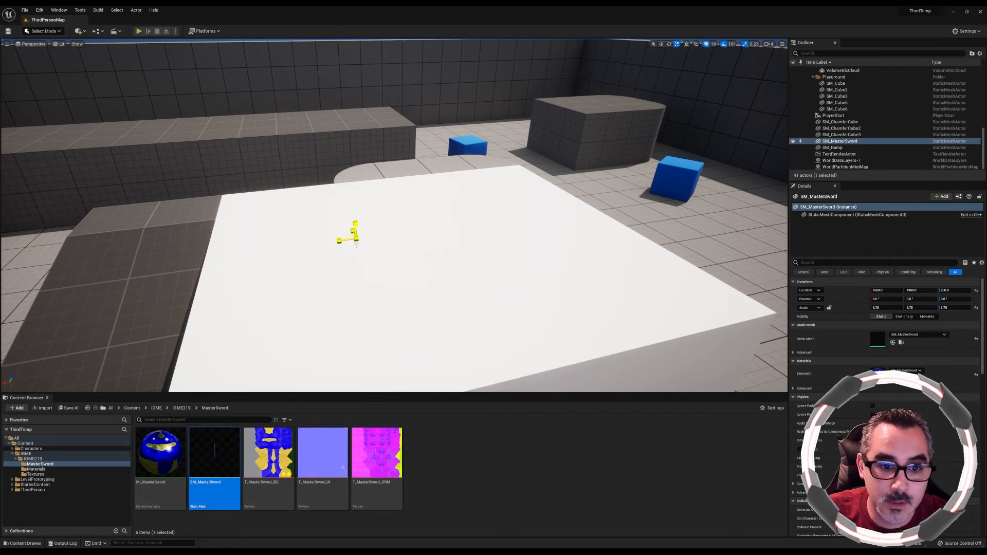
mouse_move(356, 238)
mouse_down()
mouse_move(378, 220)
mouse_move(359, 232)
mouse_up()
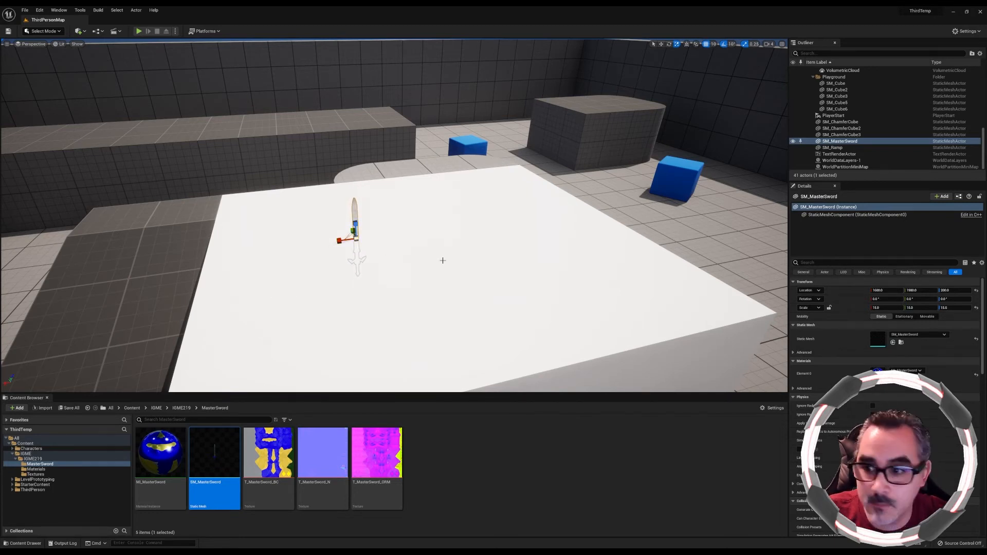
Raise the sword vertically so it floats above the white block.
key(w)
drag(355, 221, 352, 129)
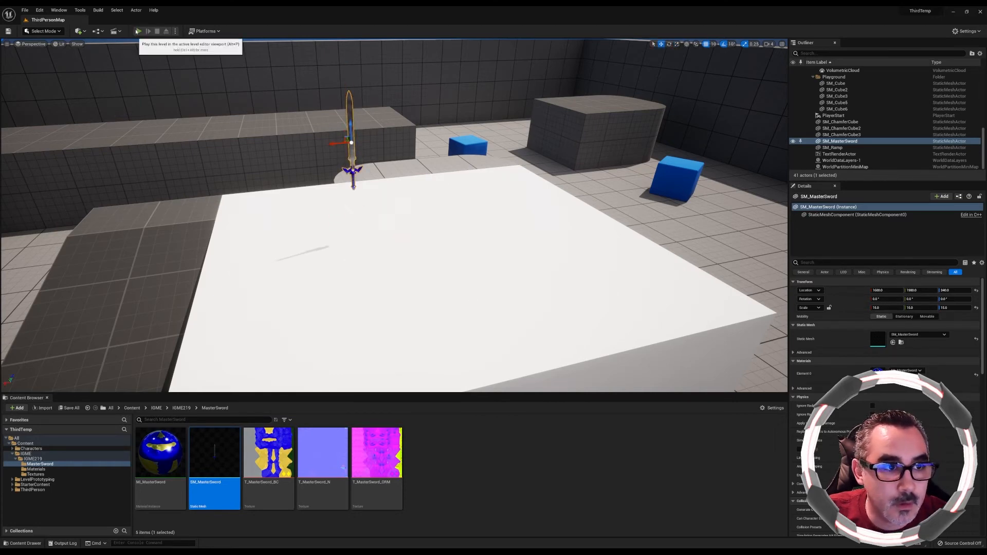
Play the level, run the character up the ramp to examine the sword, and stop the play session.
click(138, 32)
key(w)
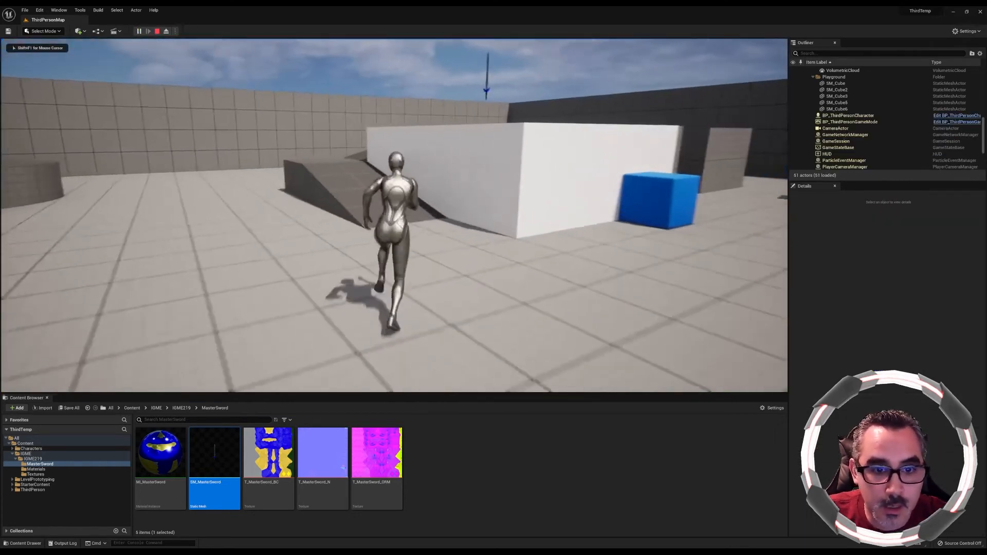
key(a)
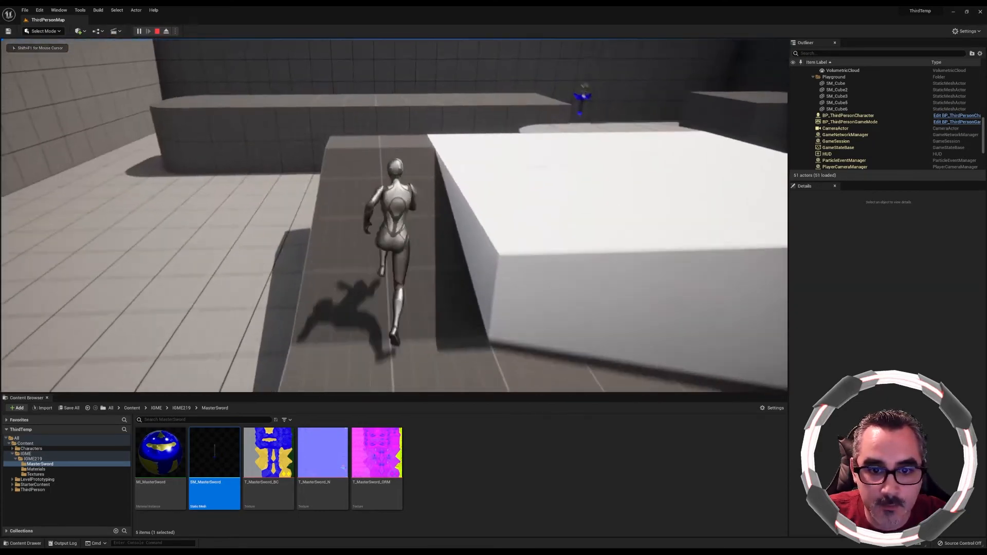
key(w)
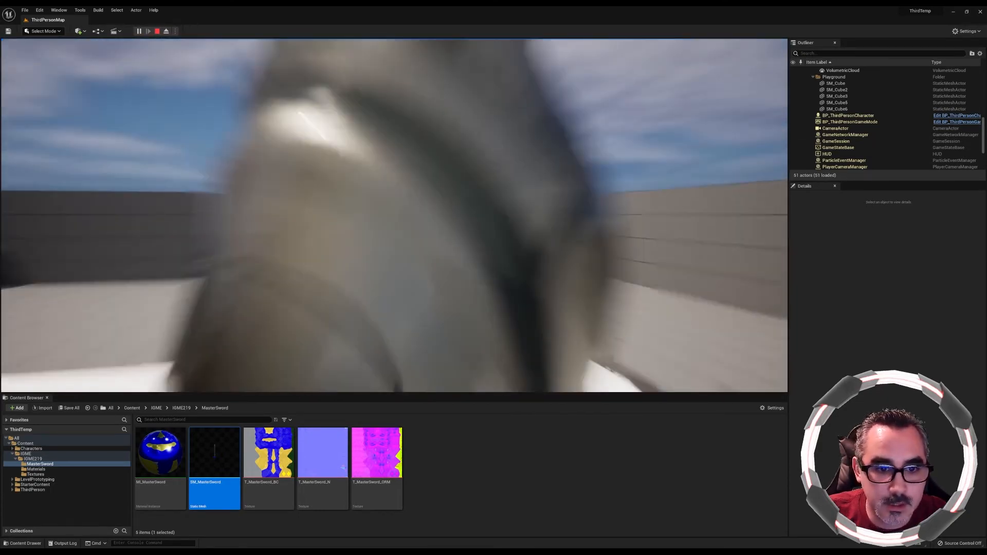
key(Escape)
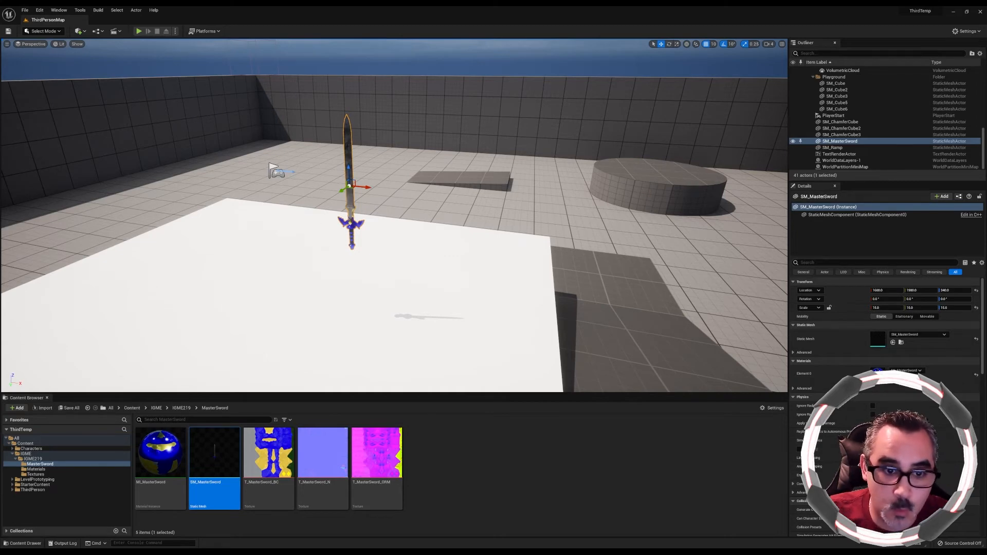
Remove the sword from the level and force-delete the SM_MasterSword static mesh asset.
key(Delete)
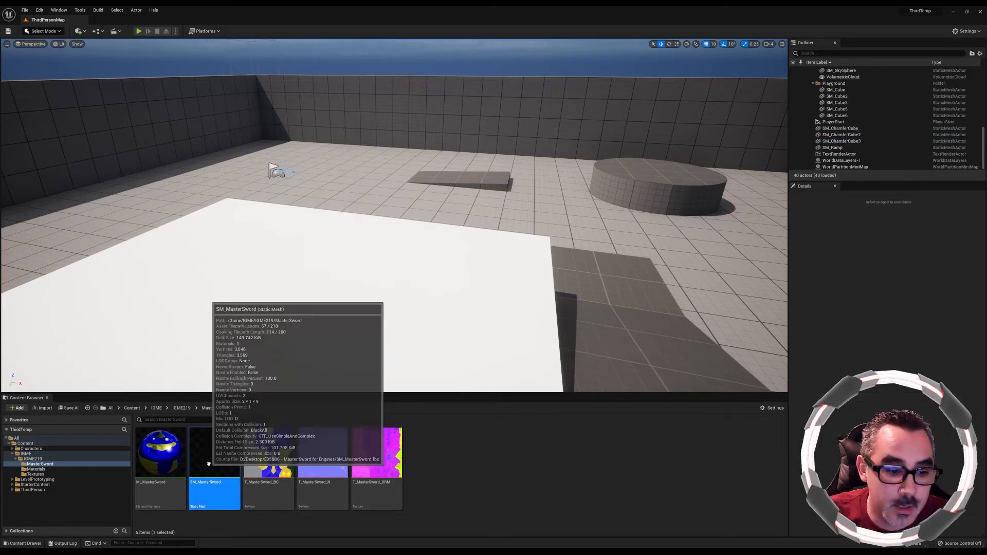
key(Delete)
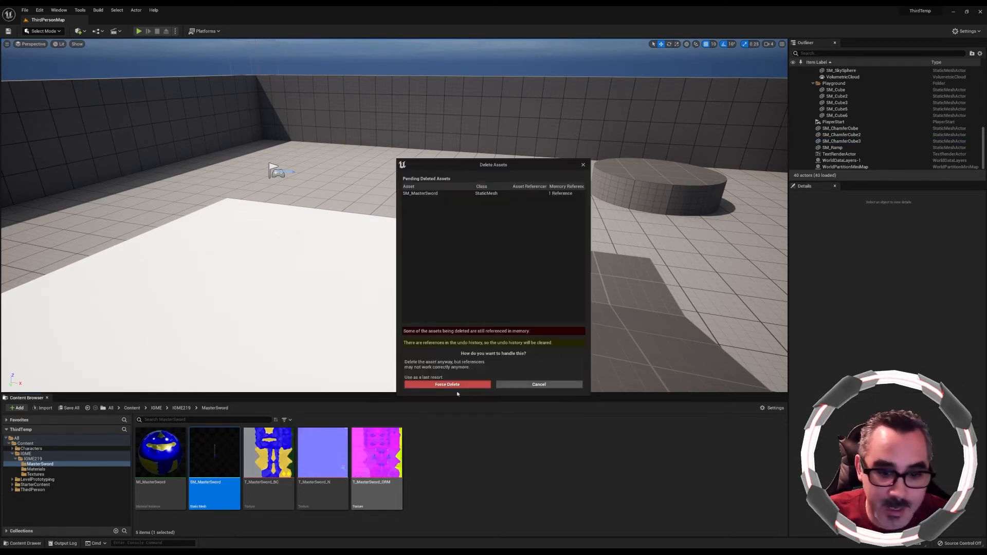
click(456, 386)
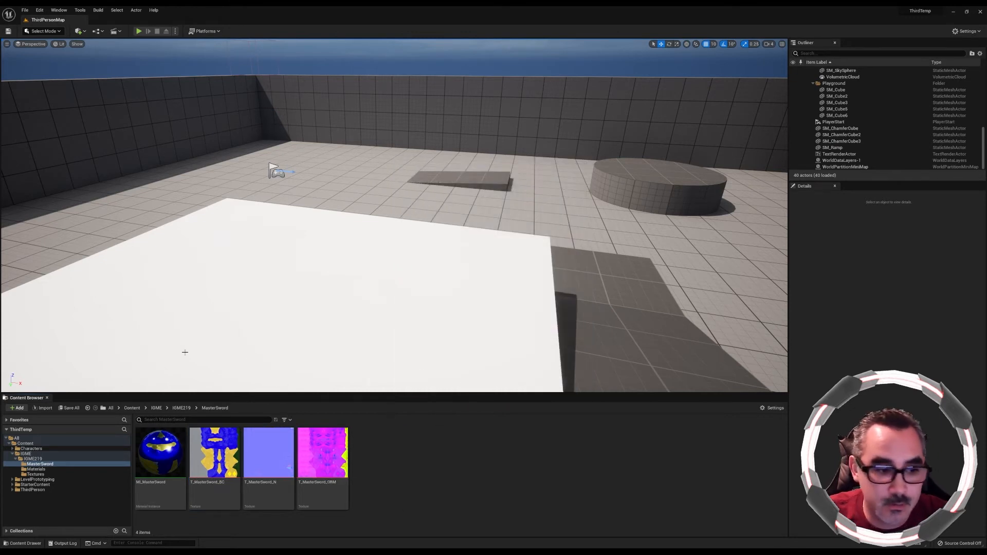
Start importing SM_MasterSword.fbx into the MasterSword folder with an import uniform scale of 15.
click(43, 408)
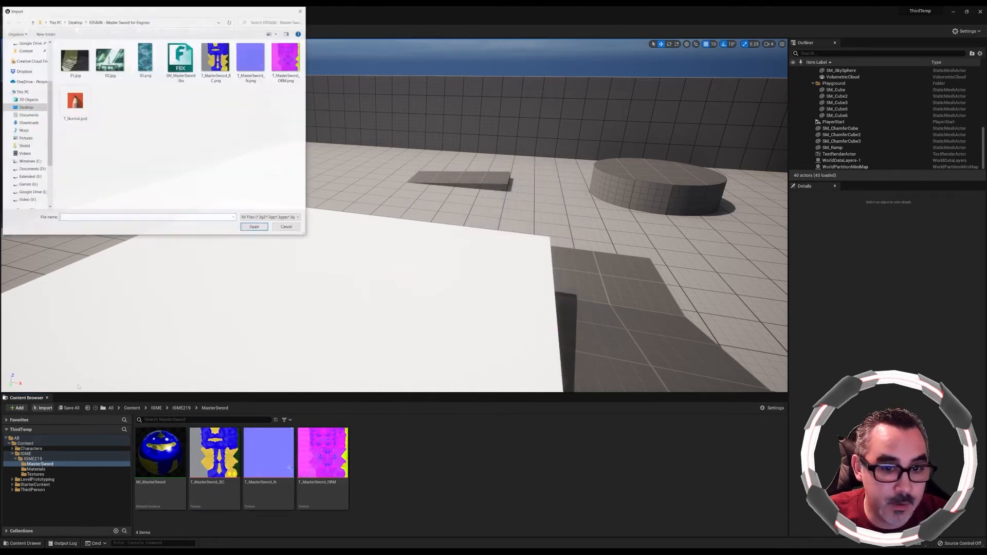
click(181, 59)
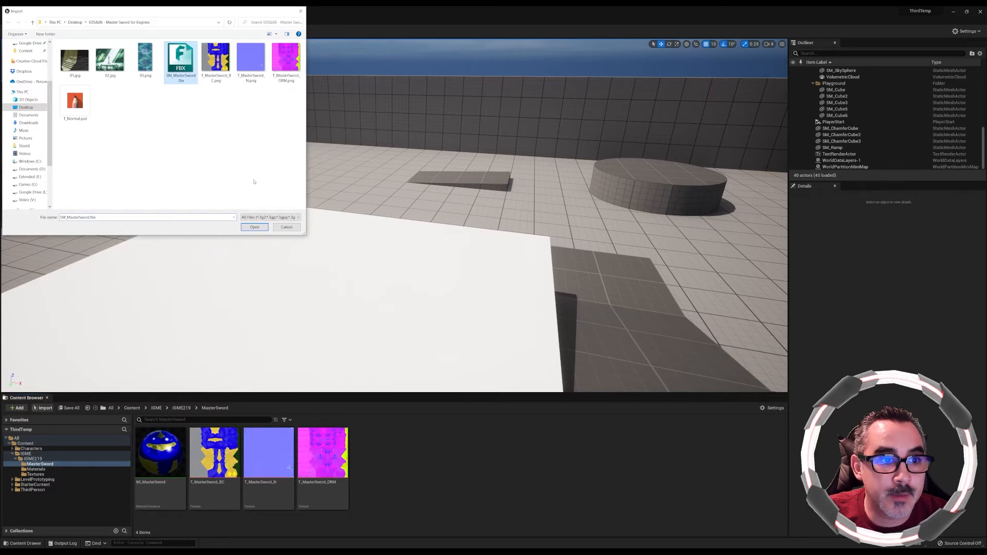
click(255, 226)
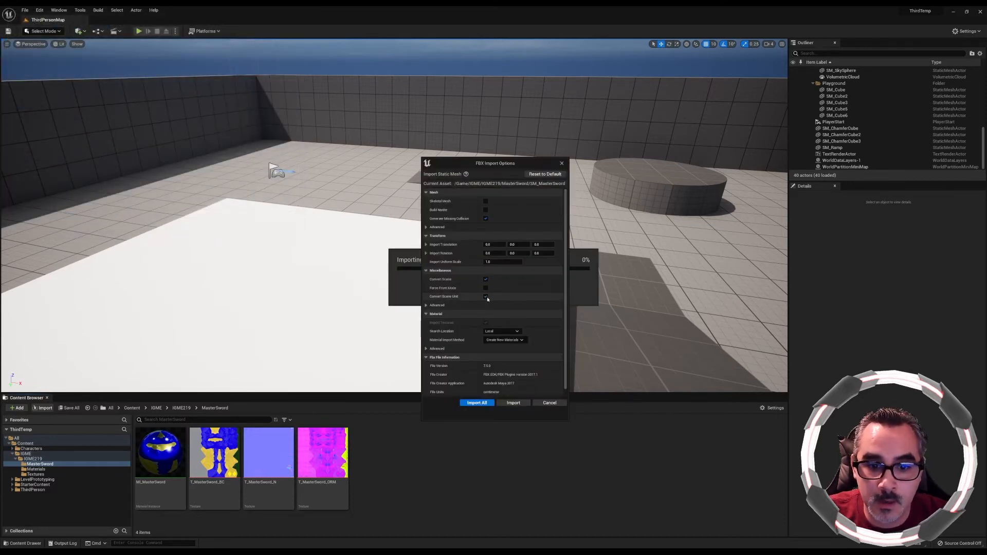
click(495, 262)
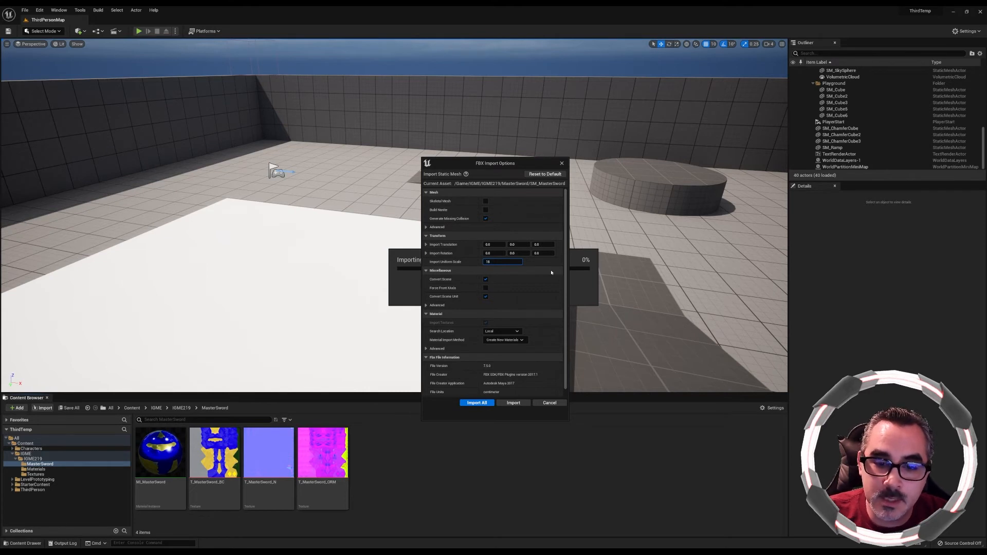
Set the material import method to Create New Instanced Materials and choose M_Master as the base material.
click(504, 340)
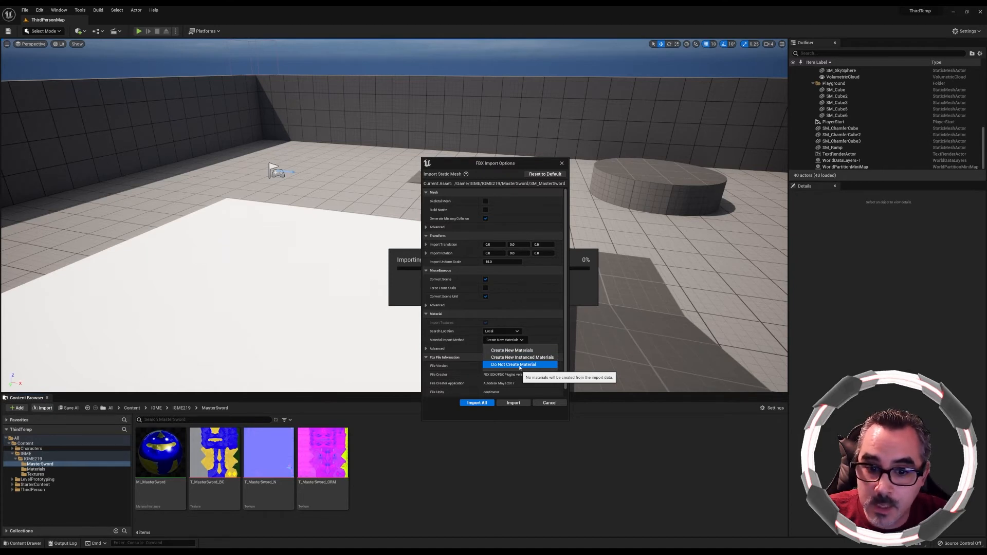
click(530, 357)
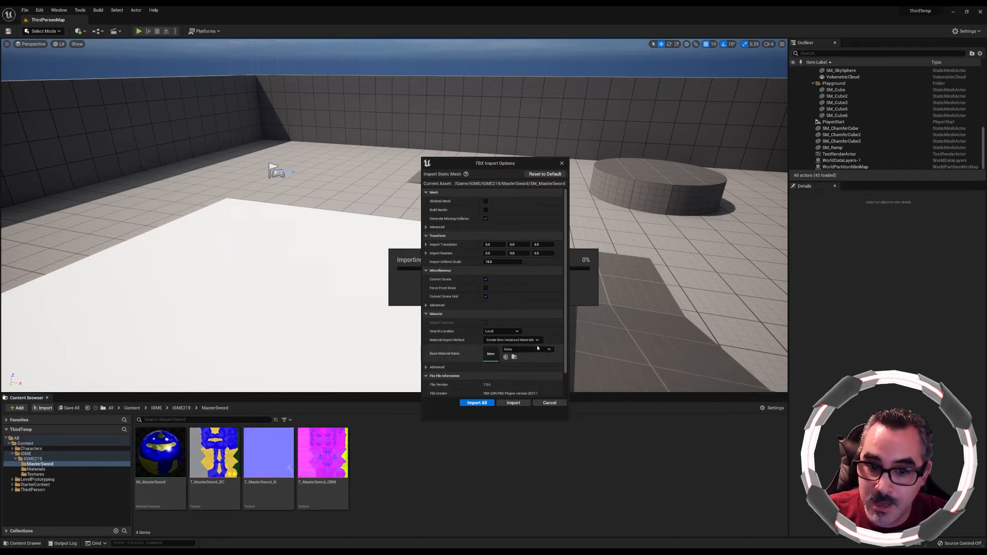
scroll(538, 348, down, 1)
click(535, 340)
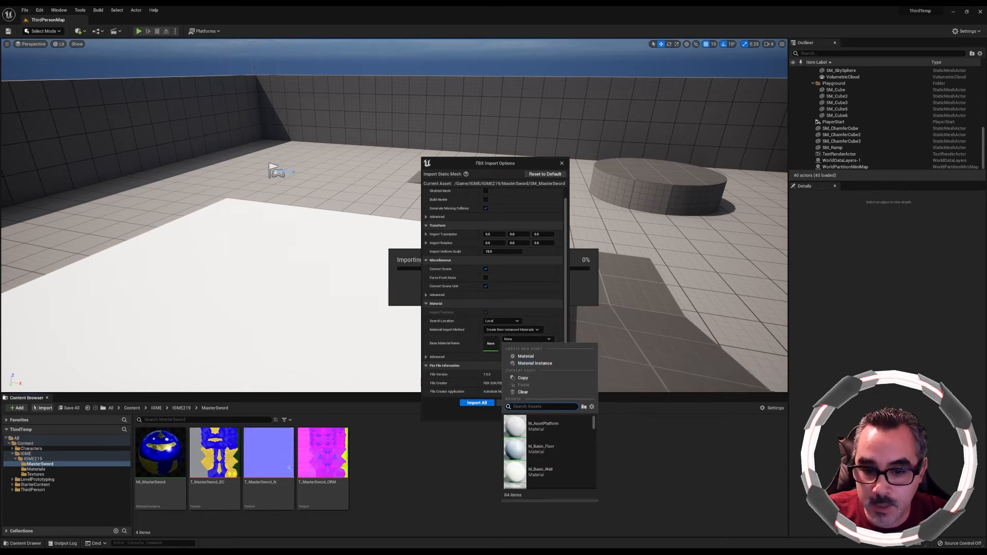
text(M_)
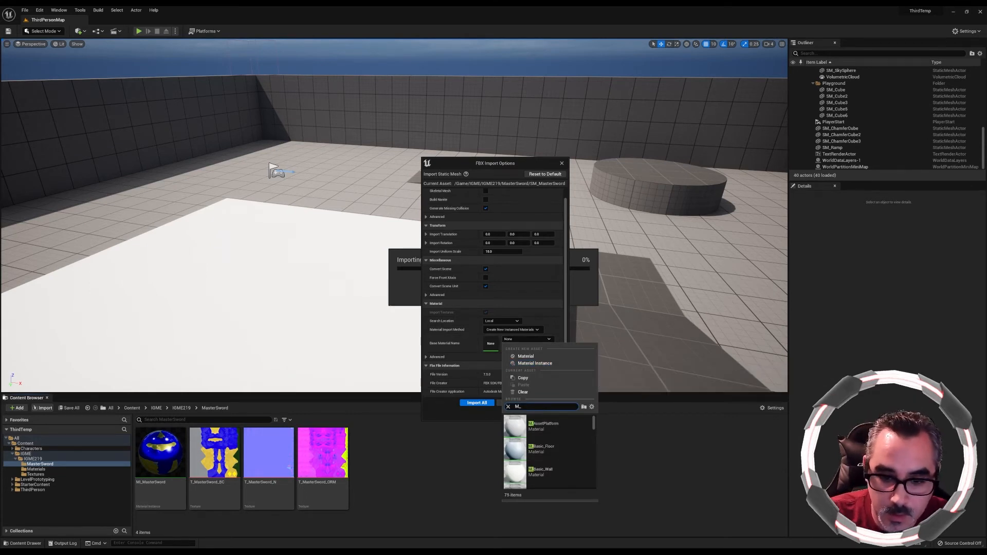
text(Mast)
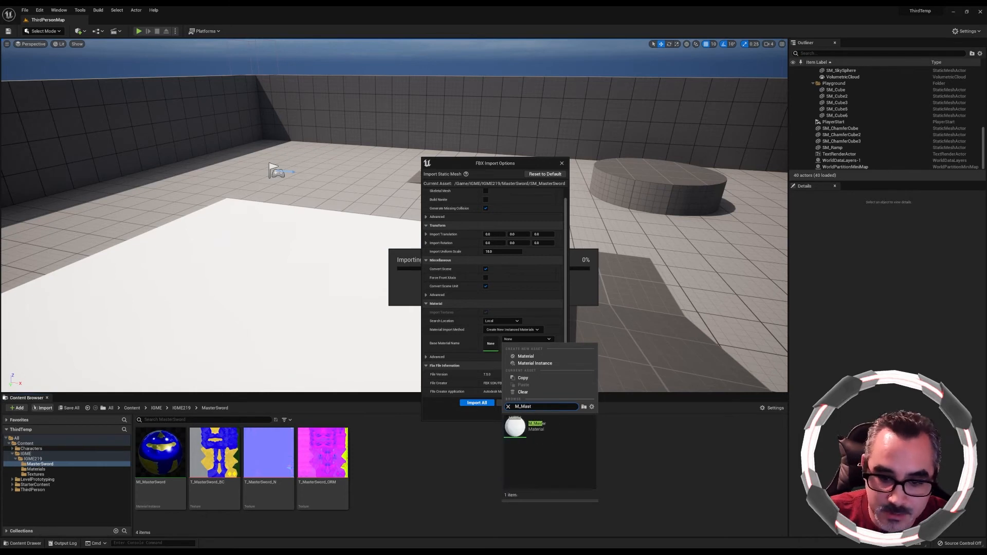
click(537, 426)
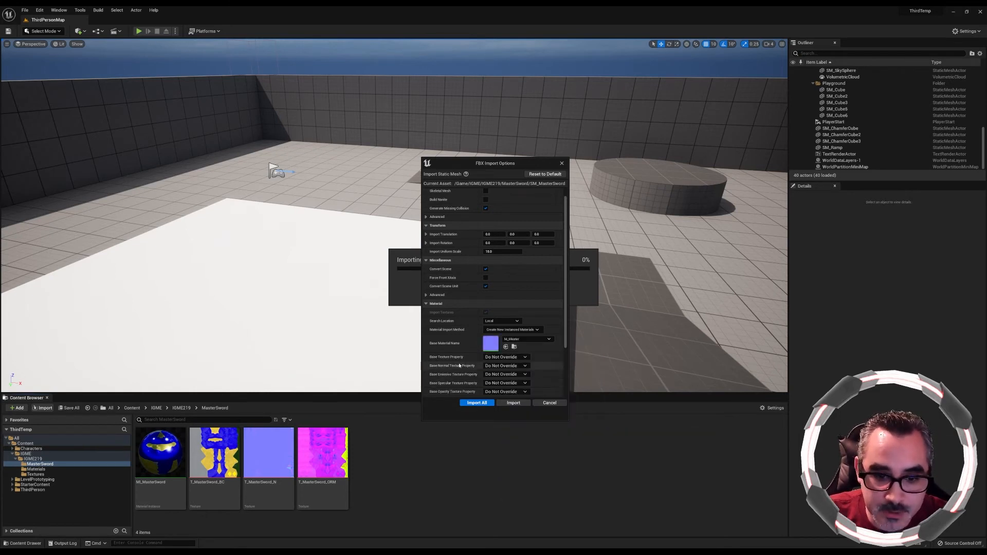
Map the base texture property to BaseColor and the base normal texture property to Normal, and import the mesh.
scroll(462, 364, down, 2)
click(523, 317)
click(516, 332)
click(516, 325)
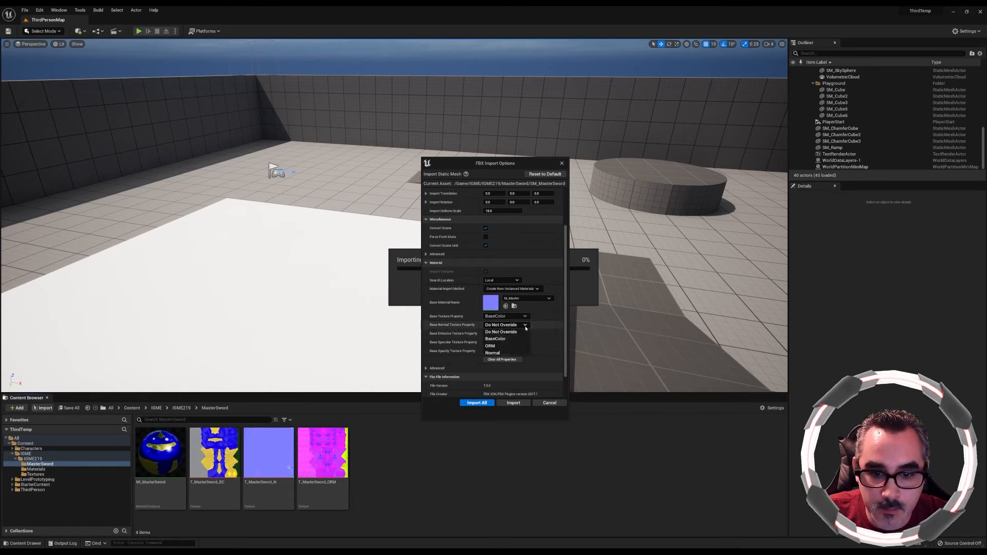
click(506, 354)
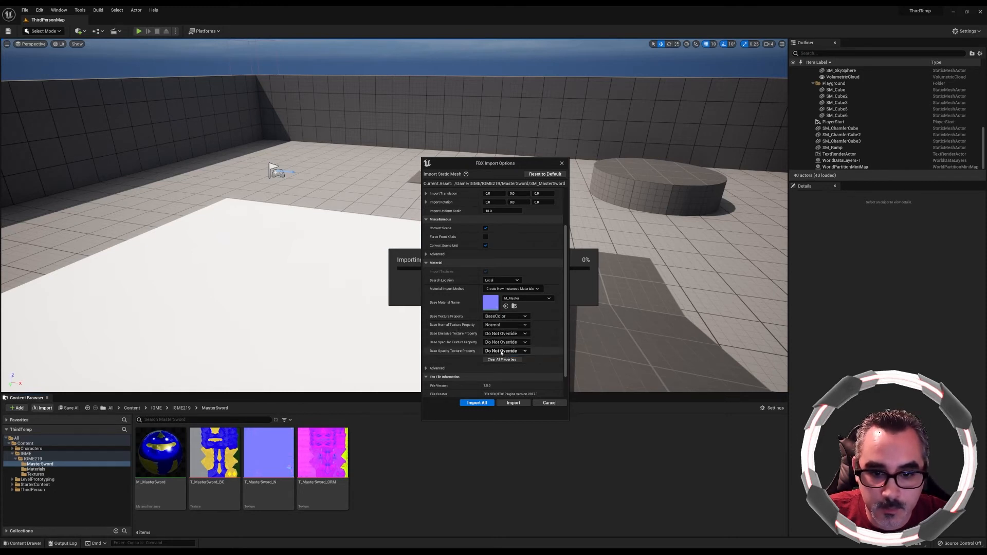
click(477, 403)
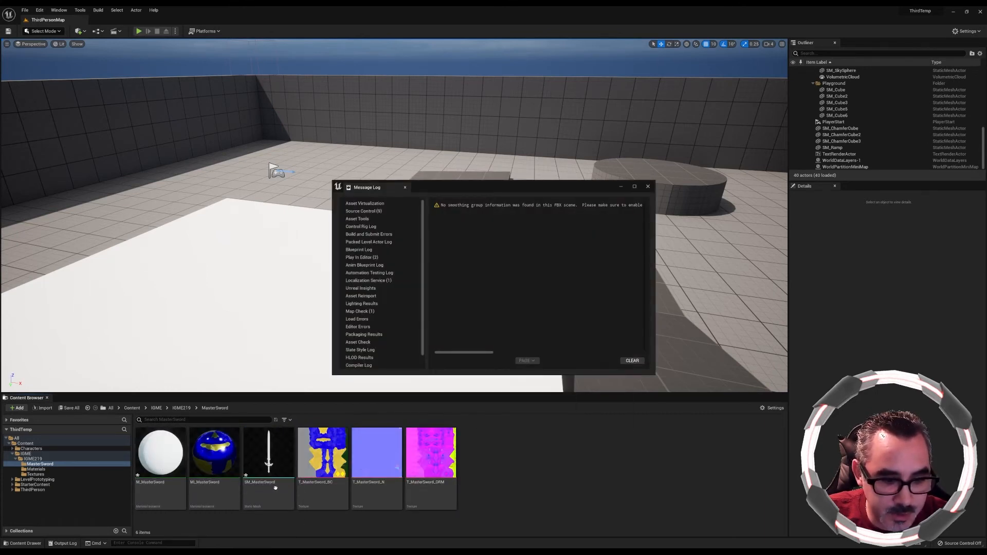
Delete the old MI_MasterSword material instance from the MasterSword folder.
click(214, 491)
key(Delete)
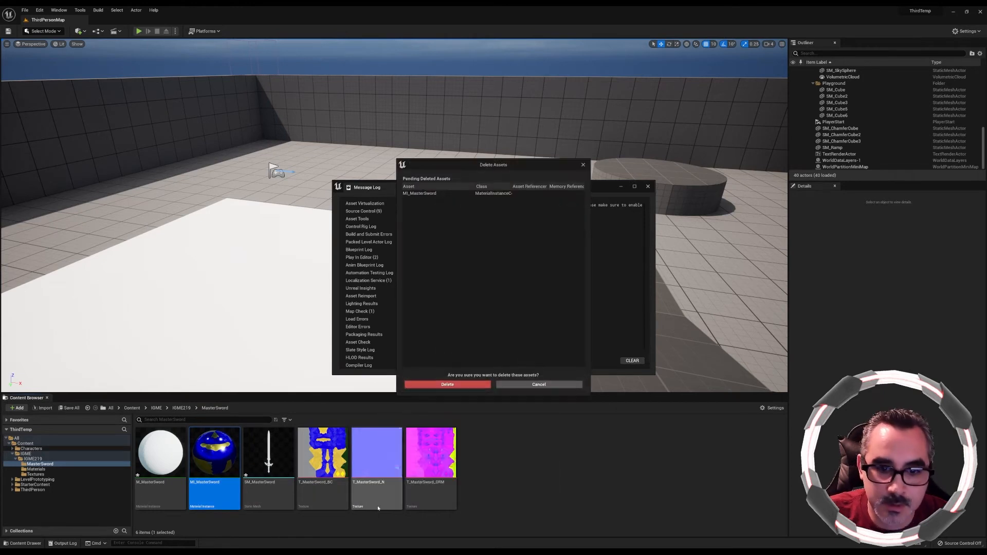
click(447, 384)
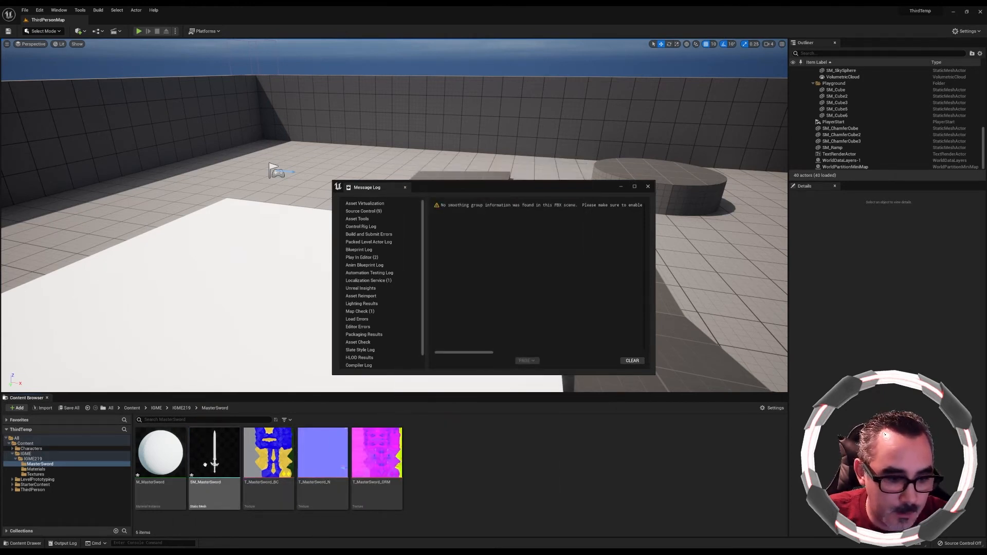
In the M_MasterSword instance, override BaseColor, Normal and ORM with T_MasterSword_BC, T_MasterSword_N and T_MasterSword_ORM.
double_click(160, 452)
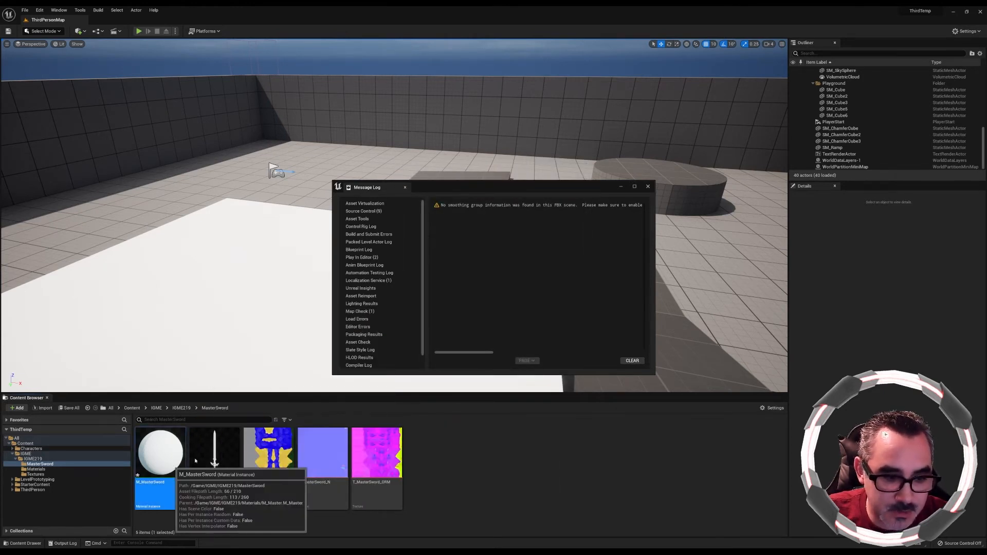
click(616, 150)
click(616, 132)
click(616, 169)
click(288, 442)
drag(291, 431, 661, 132)
drag(323, 453, 660, 150)
mouse_move(377, 452)
mouse_down()
mouse_move(645, 216)
mouse_move(679, 169)
mouse_up()
Rename the M_MasterSword material instance as MI_MasterSword.
click(160, 469)
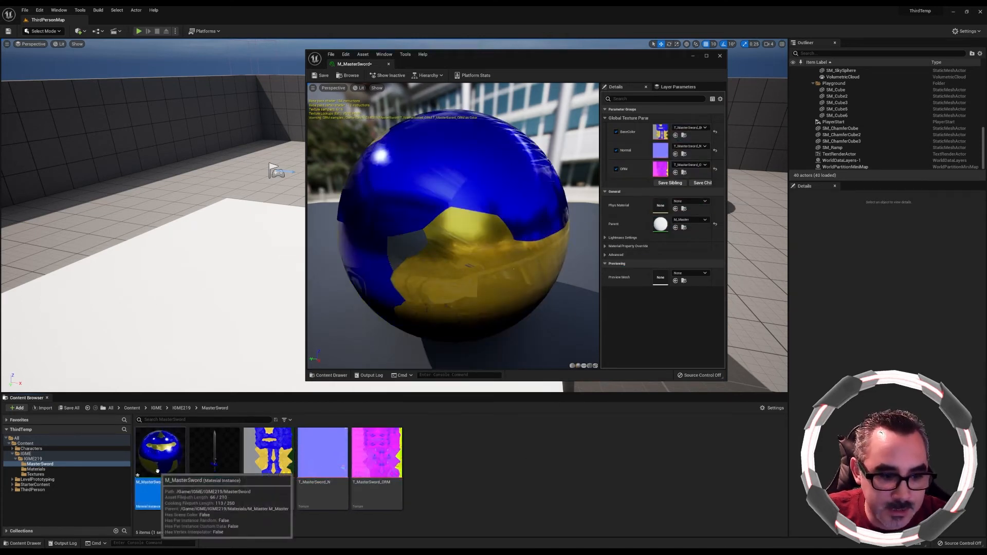
key(F2)
key(Home)
key(Right)
text(I)
key(Return)
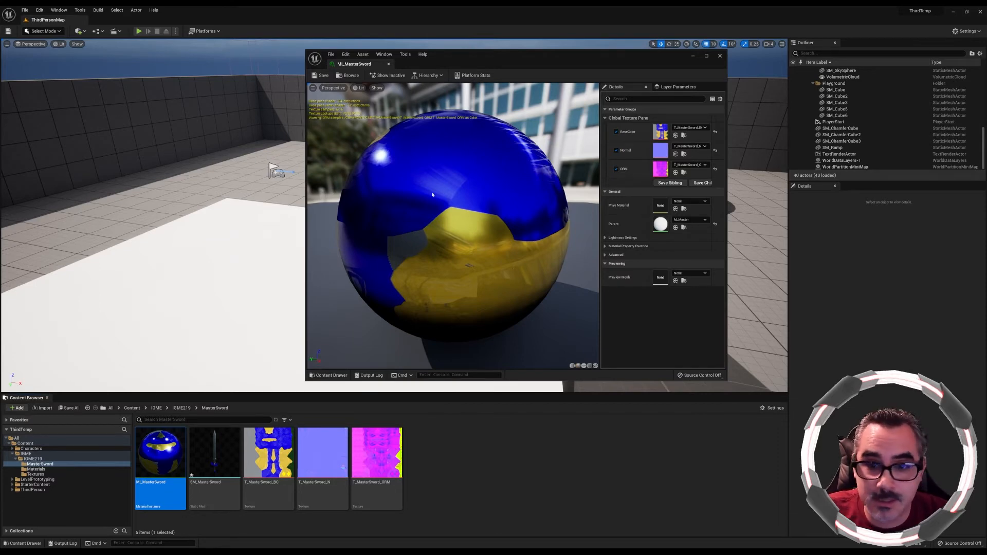
Close the material instance editor and the message log, and place SM_MasterSword in the level over the white block.
click(388, 64)
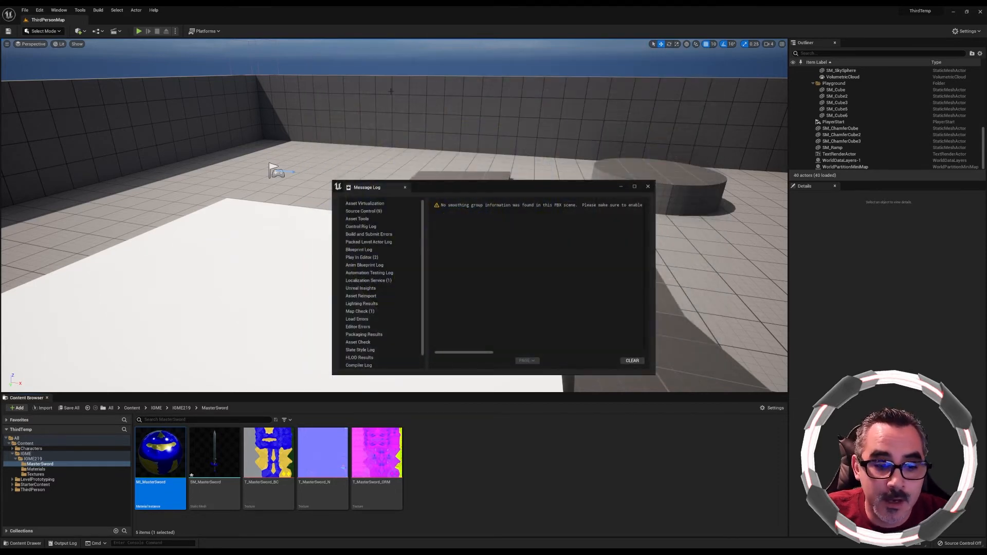
click(649, 186)
drag(215, 452, 411, 172)
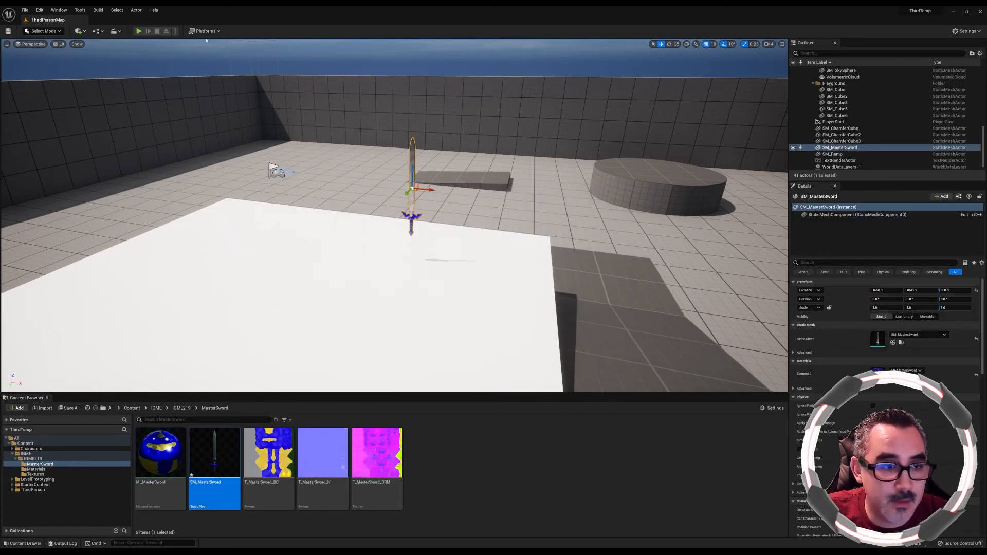
Play the level, run the character up to the sword to check its size and appearance, and stop the session.
click(138, 31)
key(w)
key(w)
key(w)
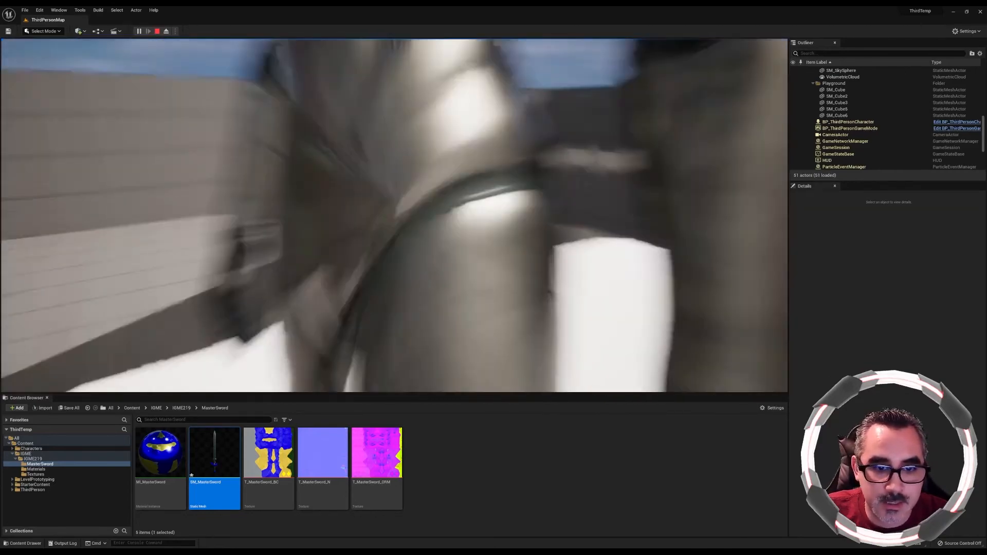
key(s)
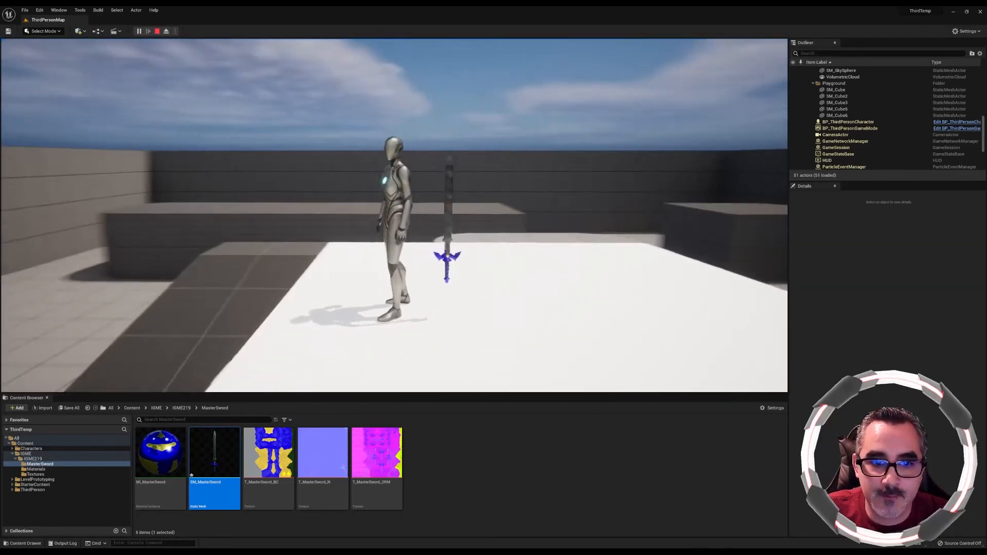
key(Escape)
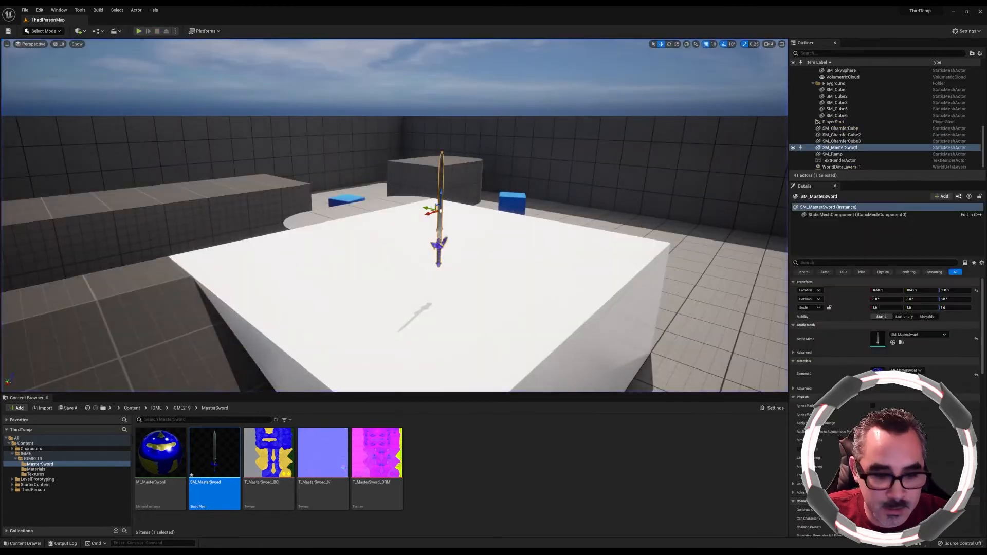
Review the sword in the level and the contents of the MasterSword, Textures and Materials folders in IGME219.
click(425, 511)
right_drag(286, 276, 267, 298)
mouse_move(369, 267)
right_down()
mouse_move(442, 275)
mouse_move(339, 257)
mouse_move(369, 267)
right_up()
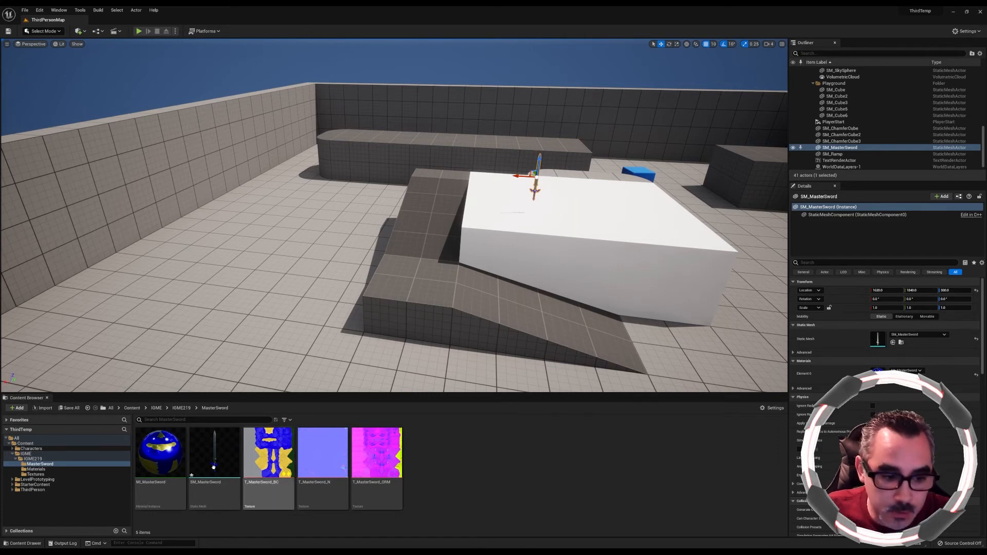
click(160, 491)
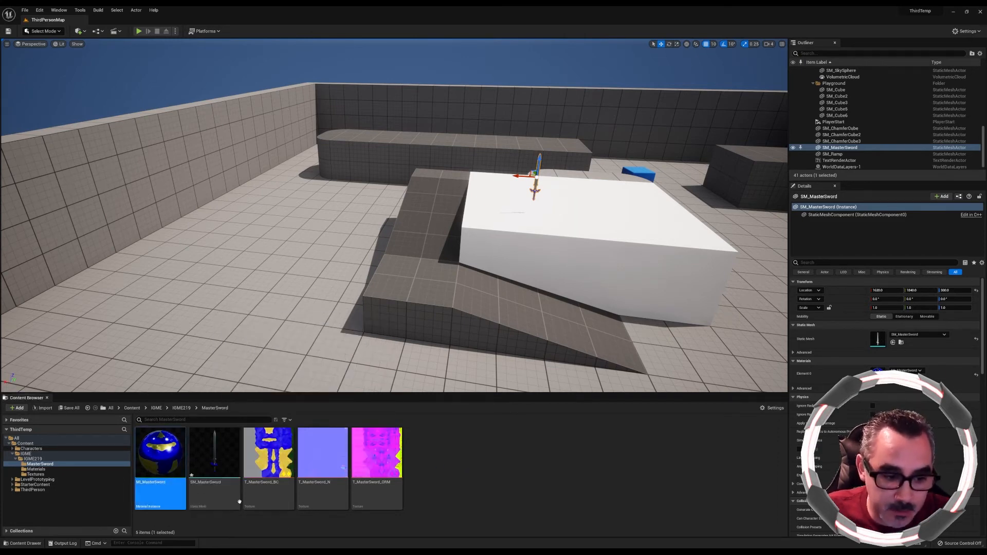
click(214, 462)
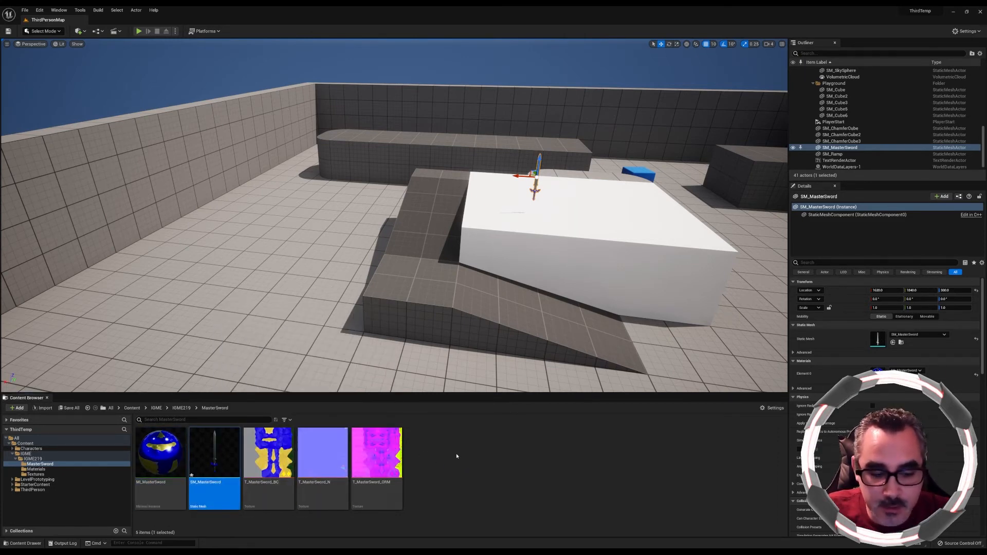
click(489, 458)
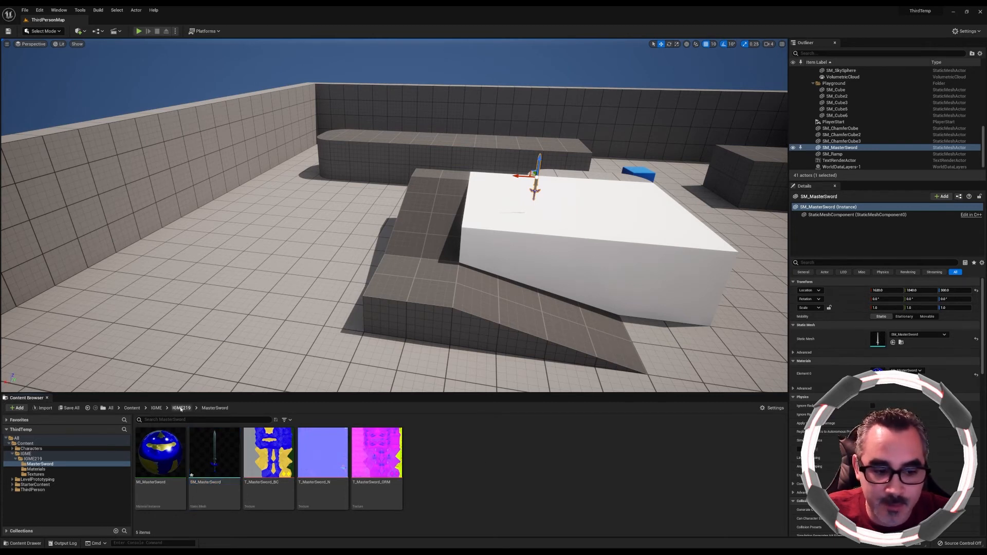
click(180, 408)
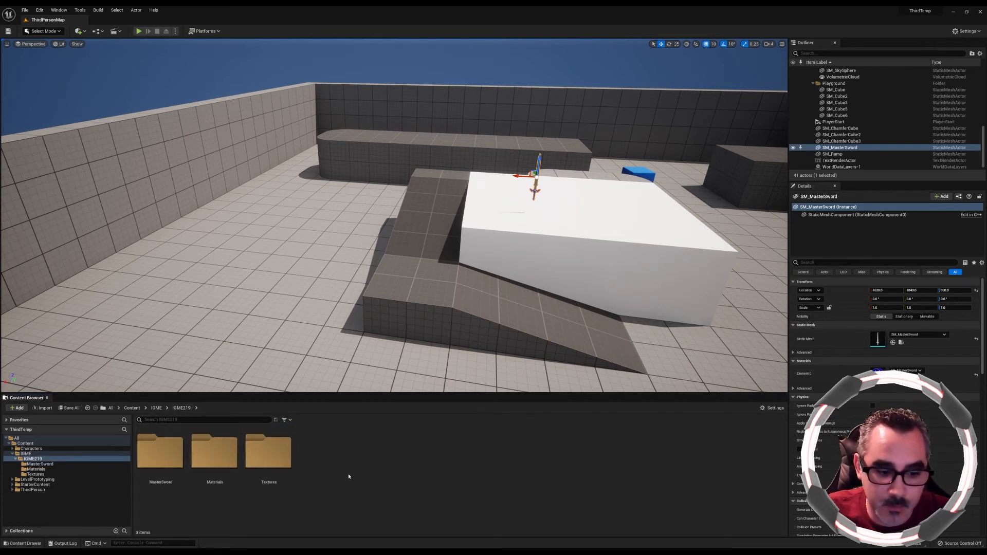
double_click(263, 461)
click(154, 455)
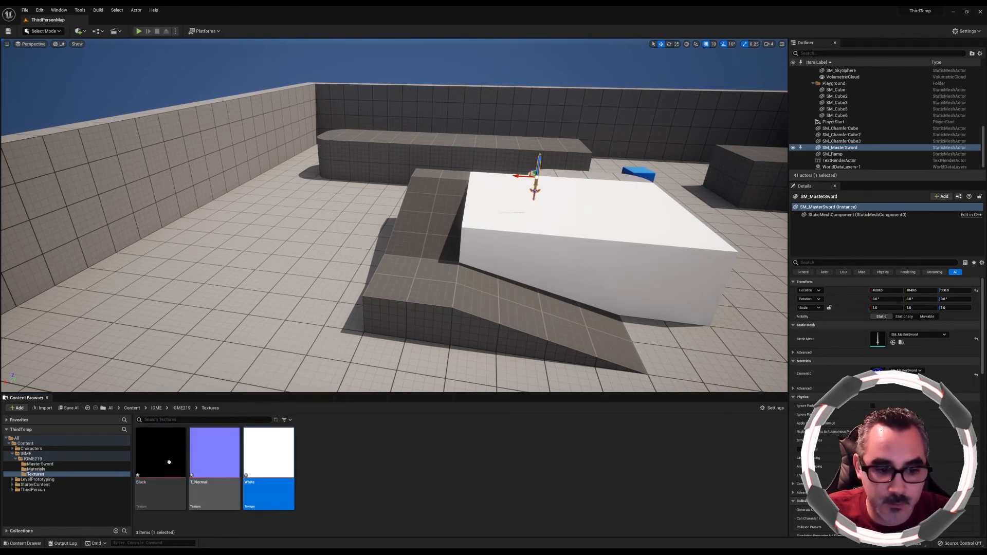
click(227, 461)
click(363, 465)
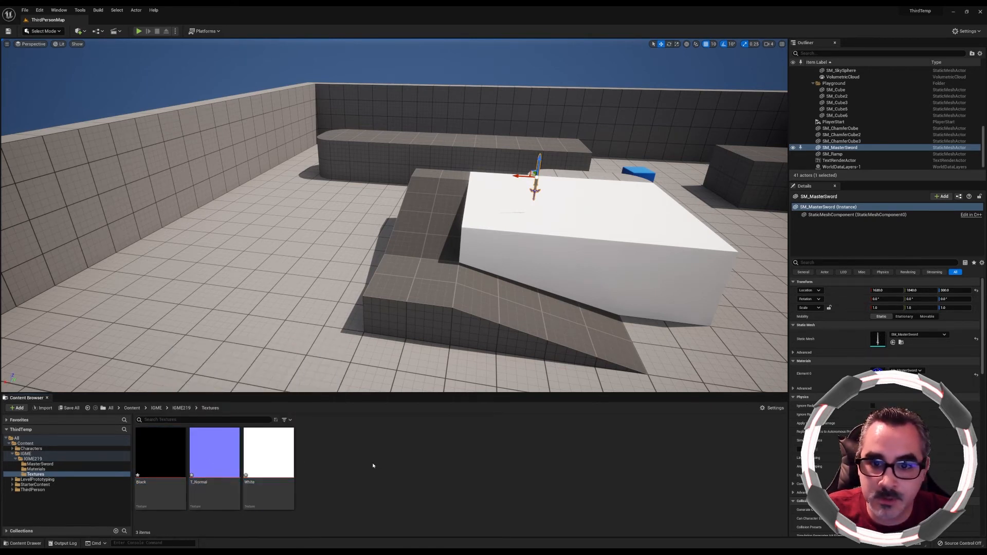
key(alt+Left)
double_click(207, 454)
key(alt+Left)
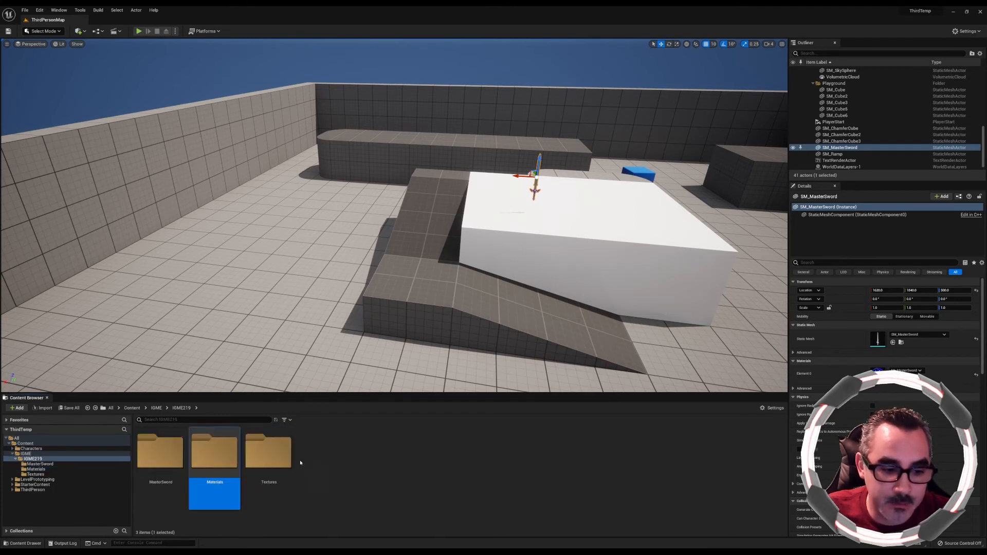
click(334, 485)
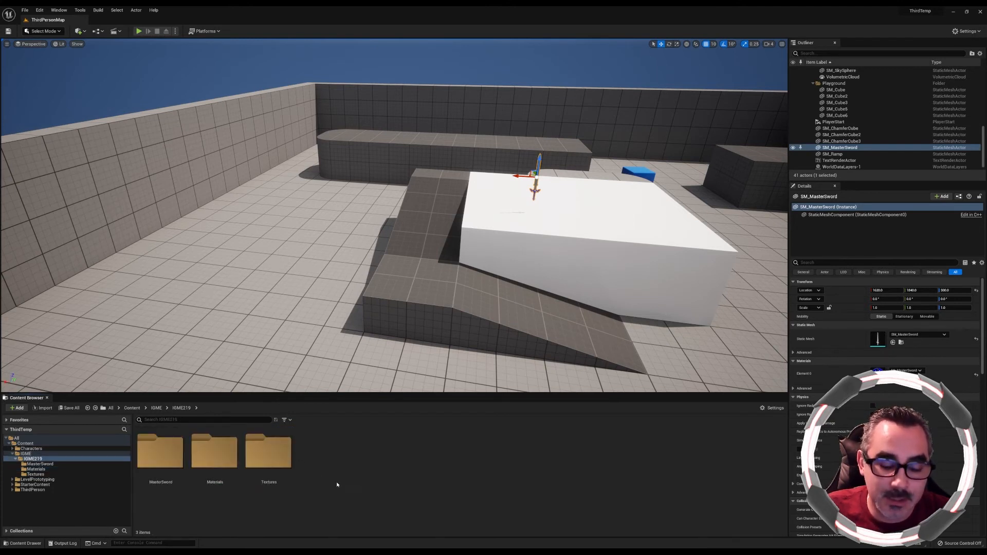
Open the BP_ThirdPersonCharacter blueprint from the ThirdPerson Blueprints folder and enlarge its editor window.
double_click(278, 458)
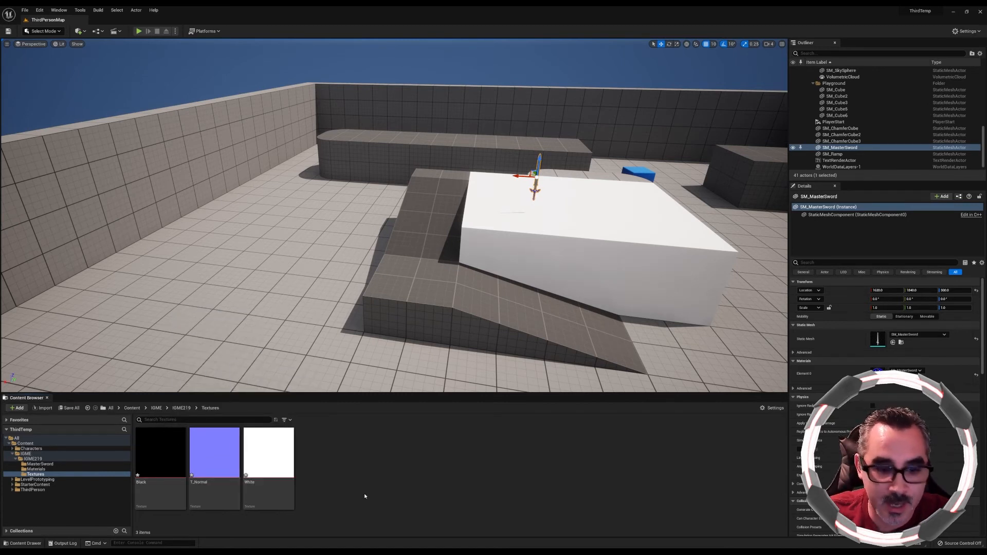
click(131, 408)
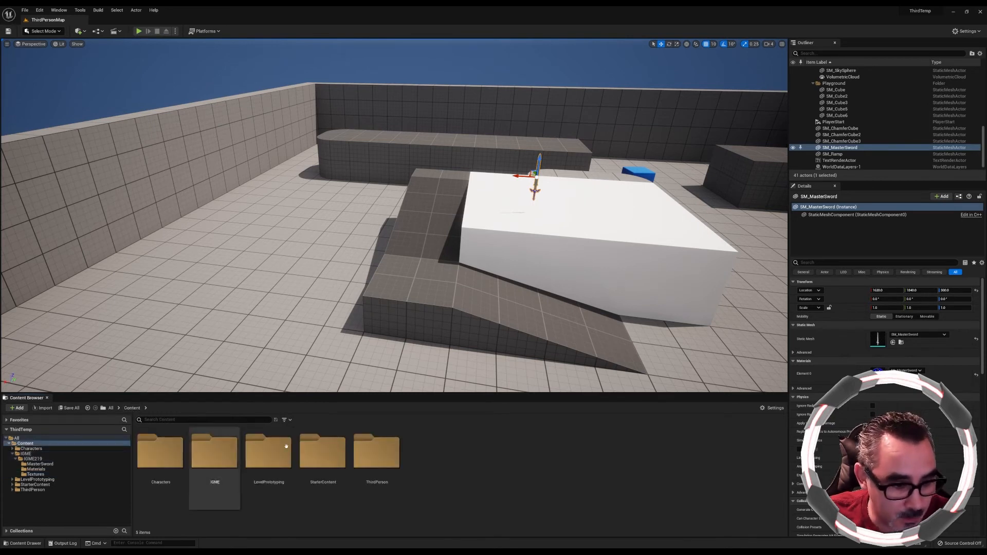
click(396, 491)
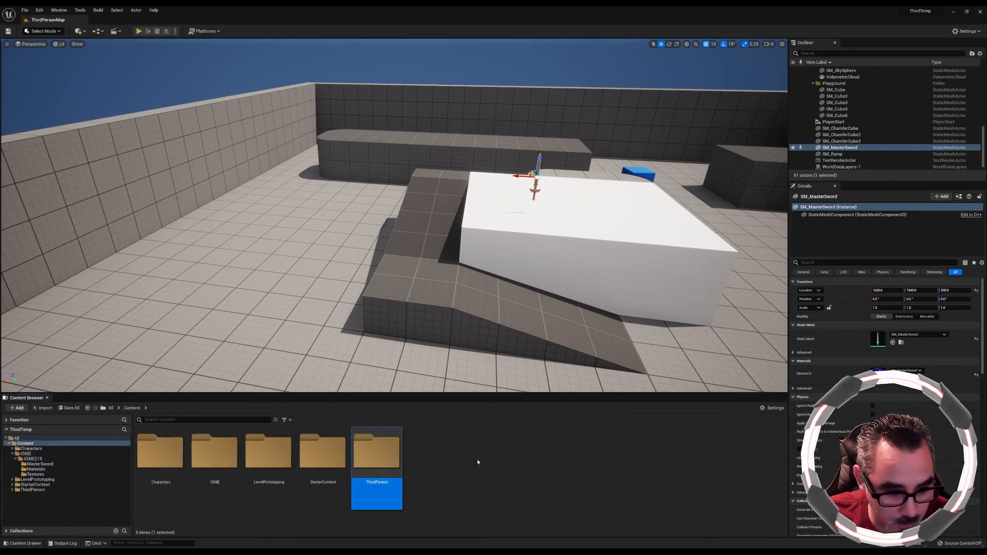
double_click(379, 463)
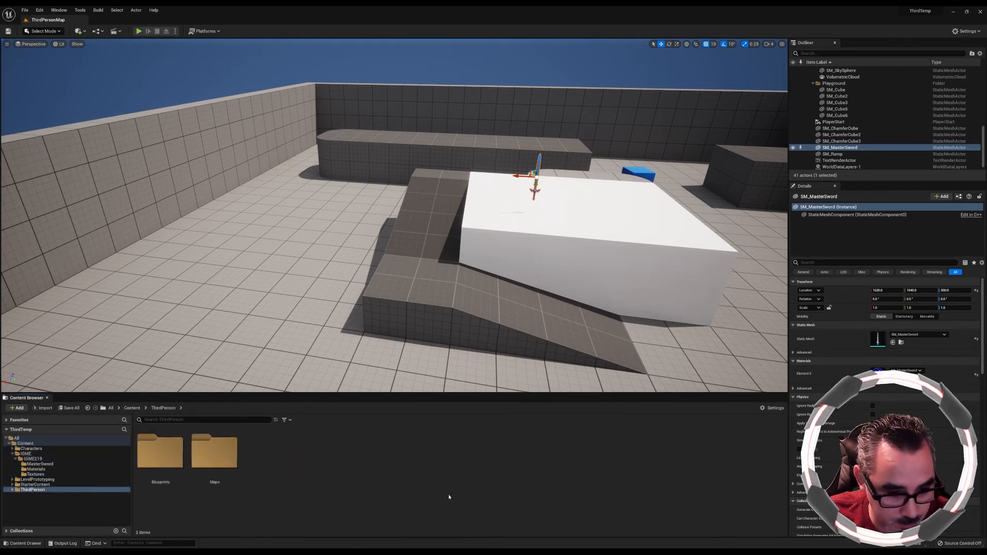
double_click(168, 483)
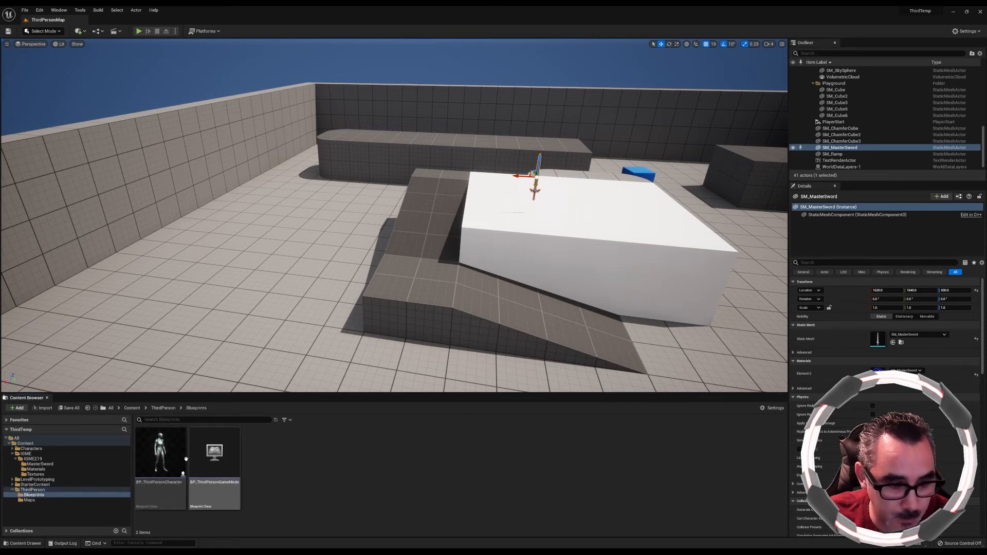
click(165, 454)
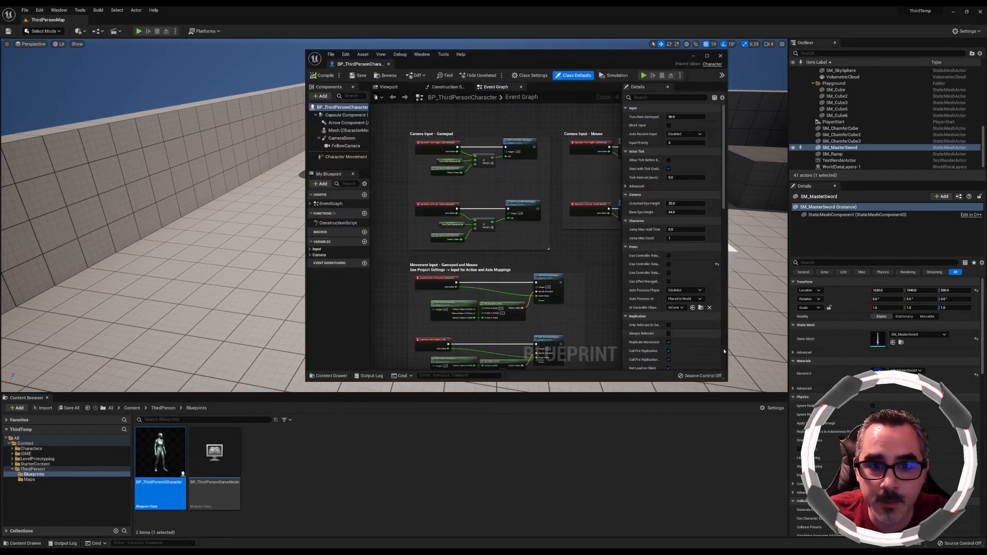
drag(726, 379, 883, 449)
Examine the camera, movement and jump input groups in the character's Event Graph.
right_drag(674, 350, 674, 262)
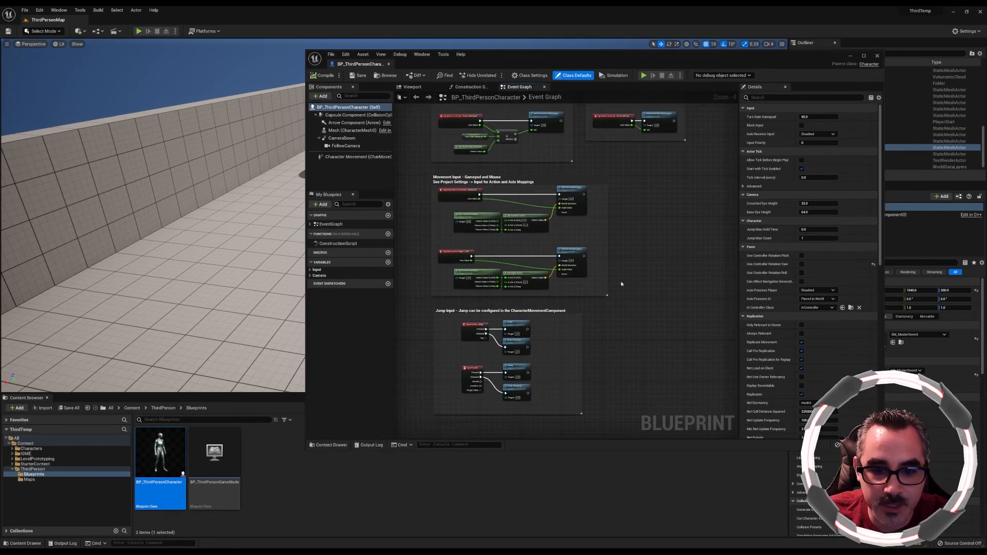
right_drag(647, 206, 624, 315)
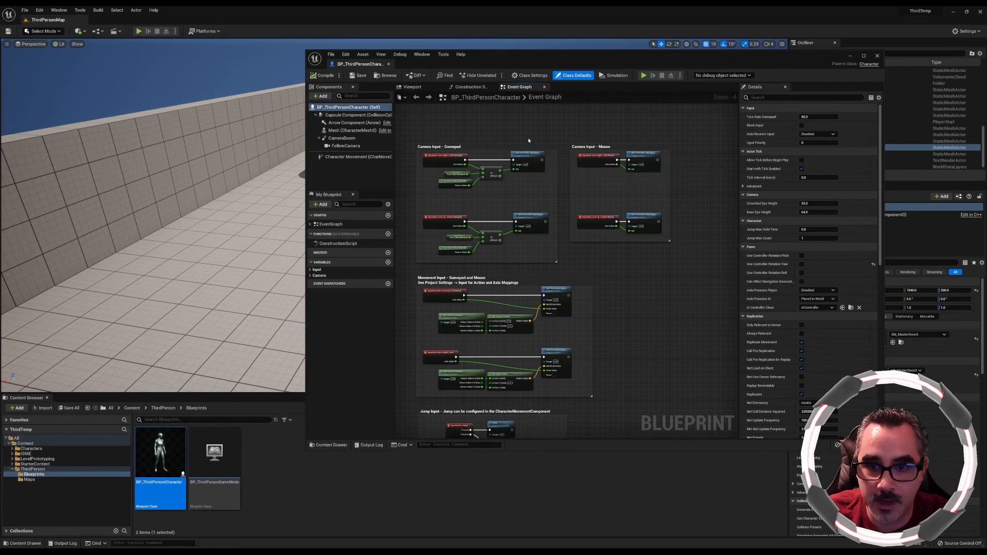
scroll(512, 157, up, 4)
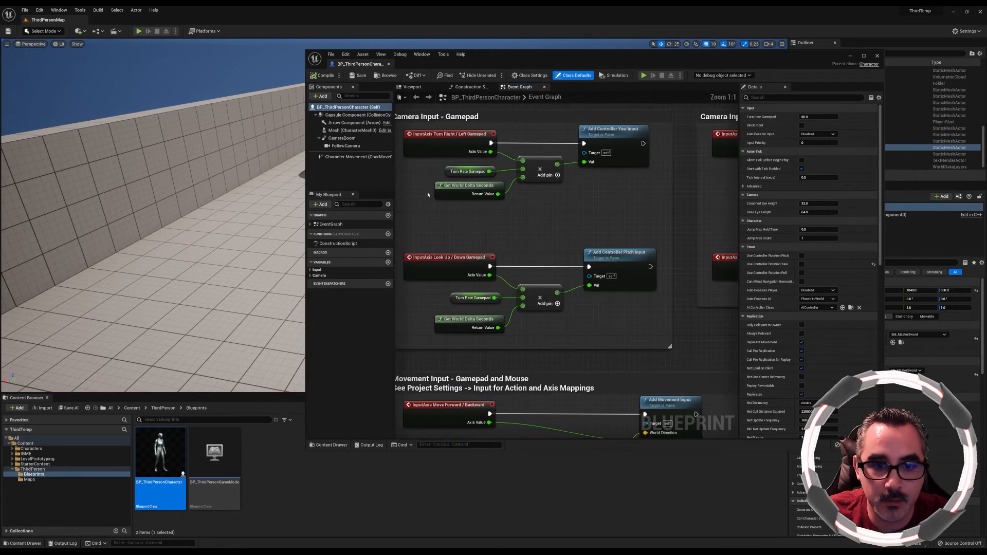
right_drag(501, 207, 527, 153)
right_drag(533, 305, 541, 112)
scroll(558, 189, down, 3)
scroll(559, 190, down, 2)
right_drag(559, 189, 544, 272)
scroll(524, 298, up, 5)
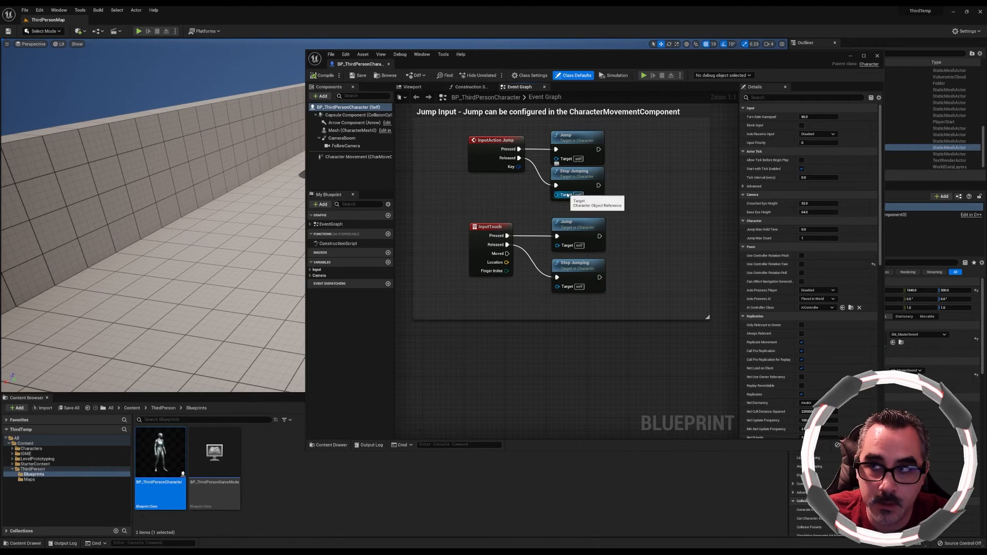
scroll(480, 188, down, 2)
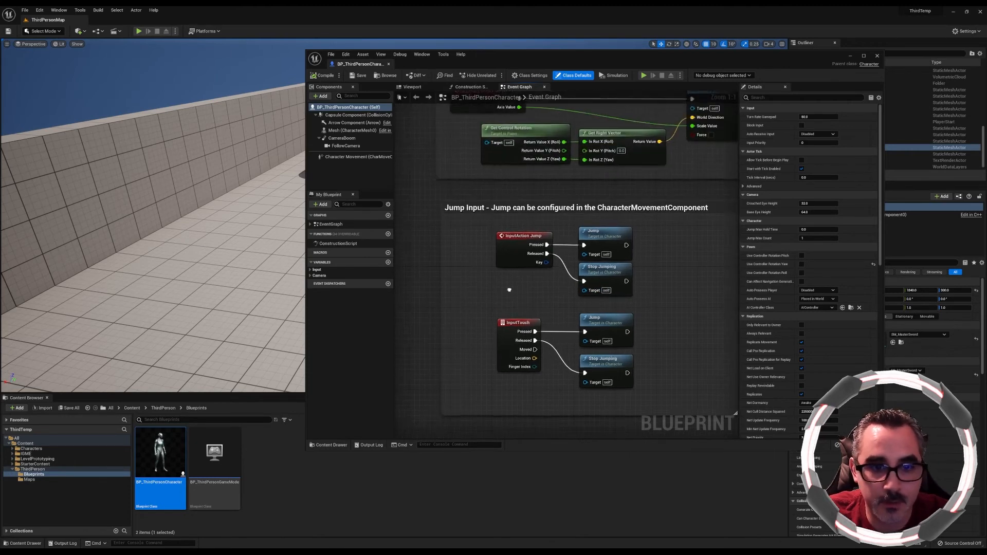
right_drag(474, 232, 484, 284)
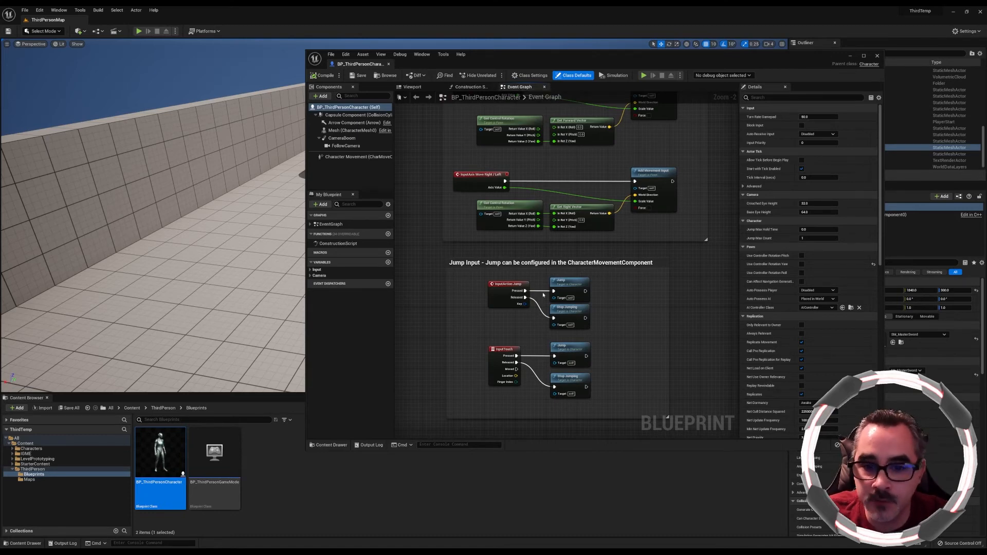
scroll(504, 300, up, 2)
Disconnect InputAction Jump's Released pin from Stop Jumping, test the character's jumps in a play session, and stop it.
click(516, 288)
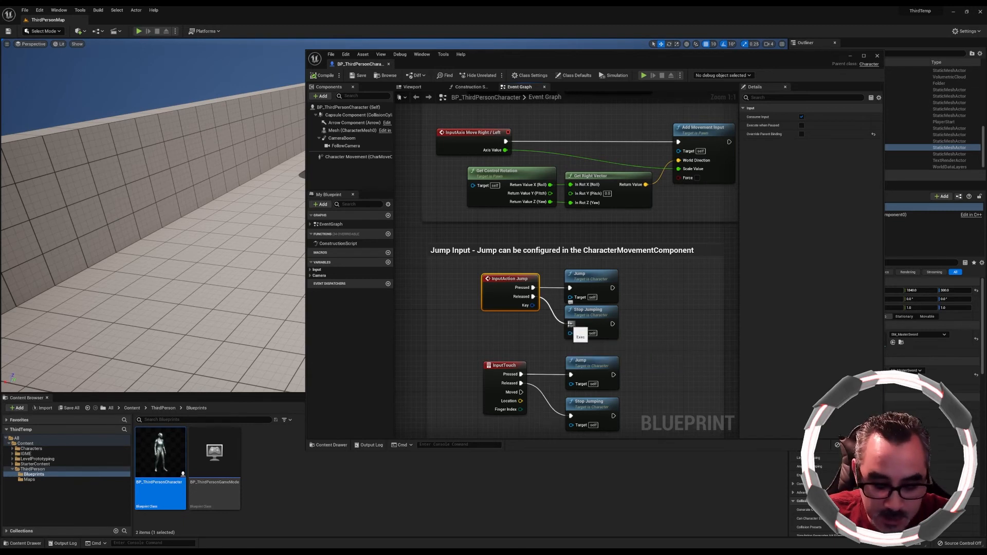
alt+click(569, 324)
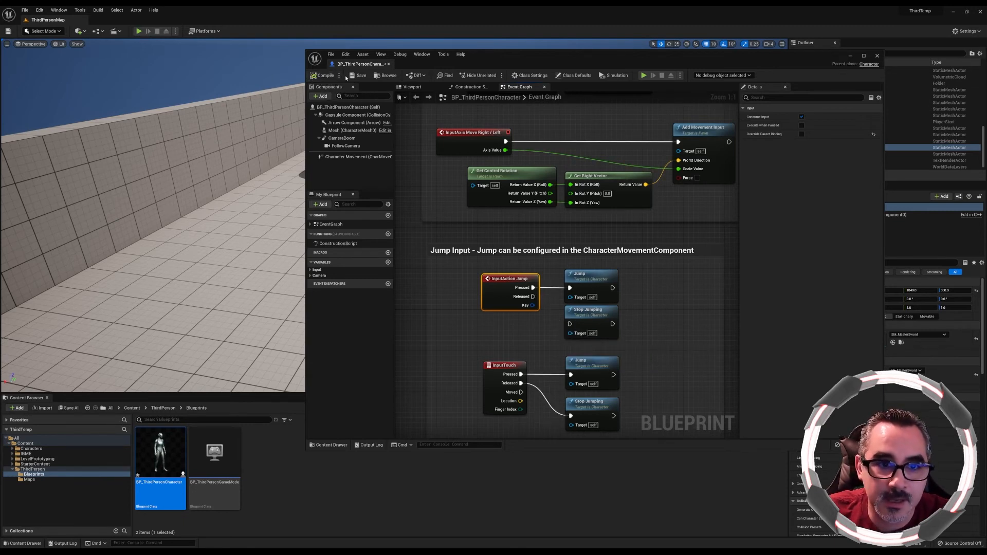
click(643, 75)
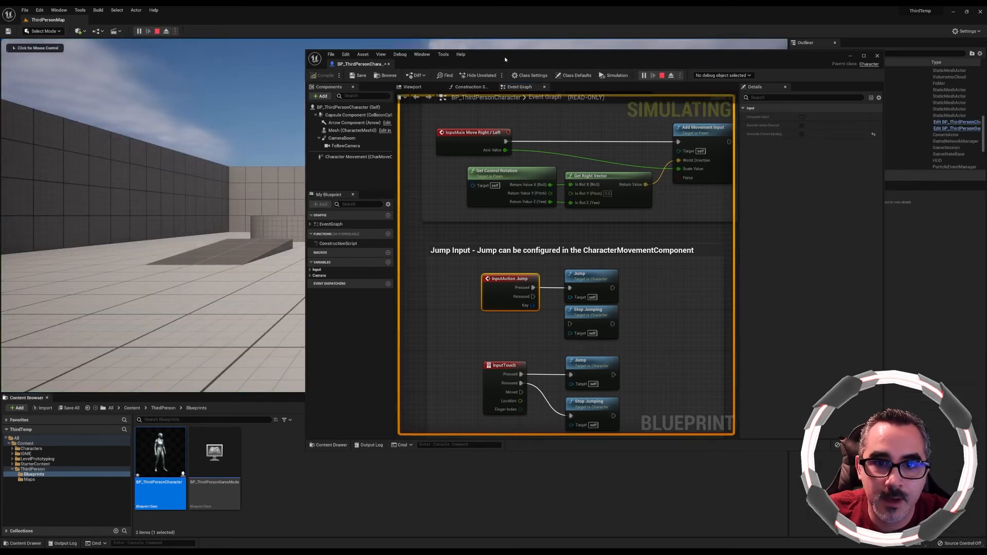
drag(504, 59, 662, 99)
click(411, 195)
key(space)
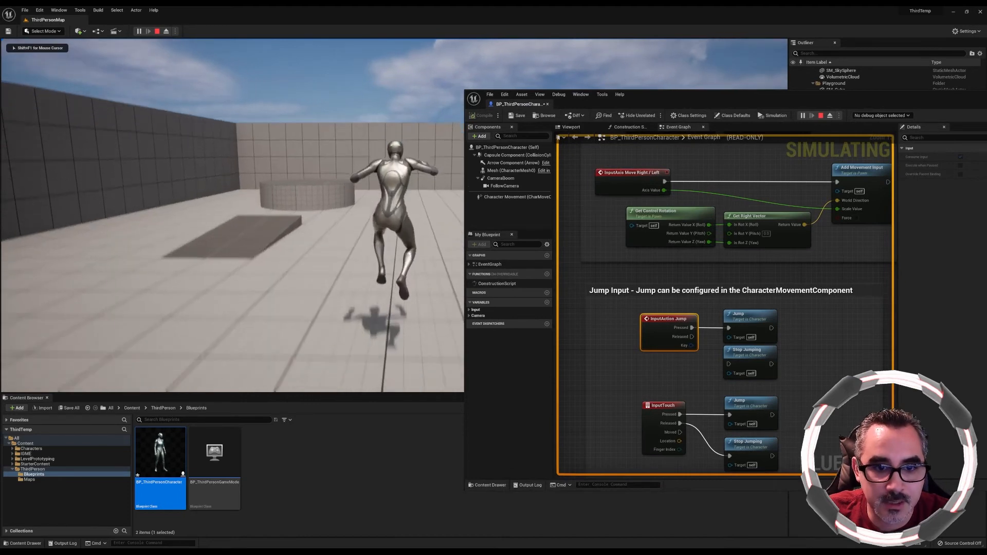
key(space)
key(space)
key(space)
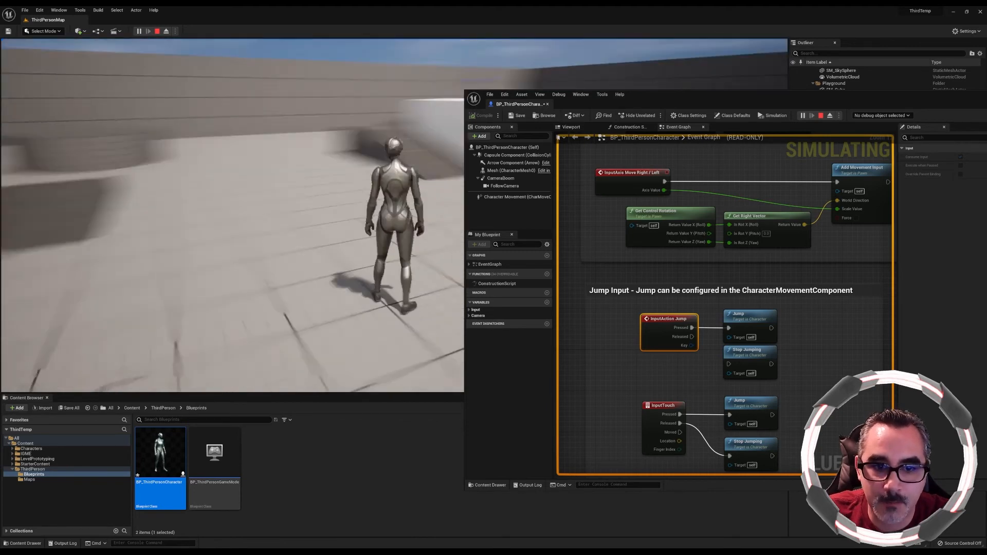
key(Escape)
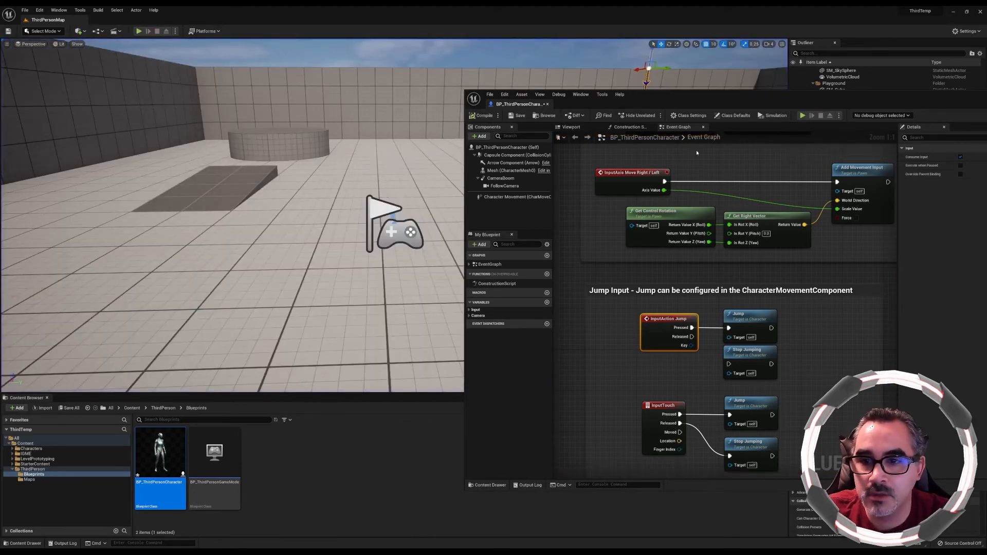
Reconnect the Released pin of InputAction Jump to the Stop Jumping node.
drag(723, 100, 551, 40)
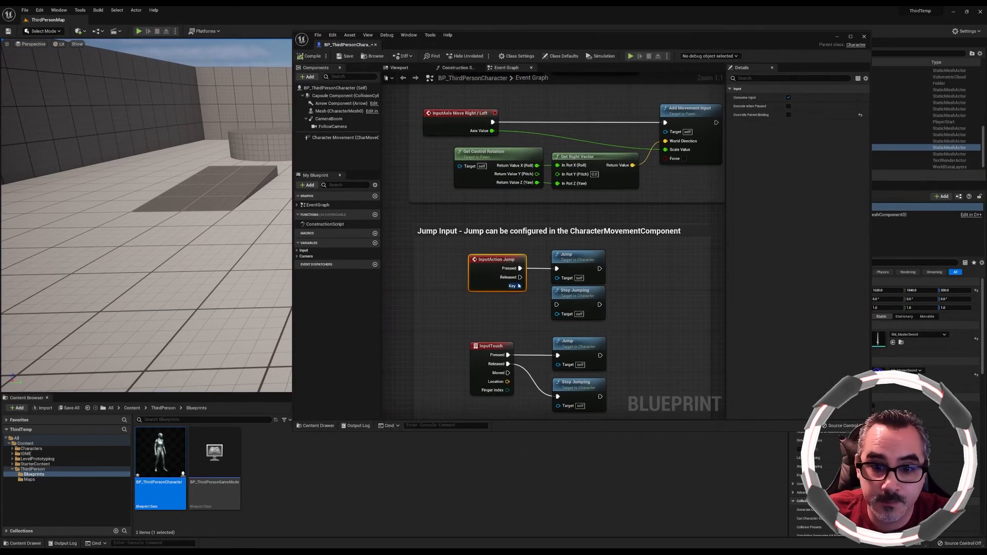
drag(520, 277, 558, 305)
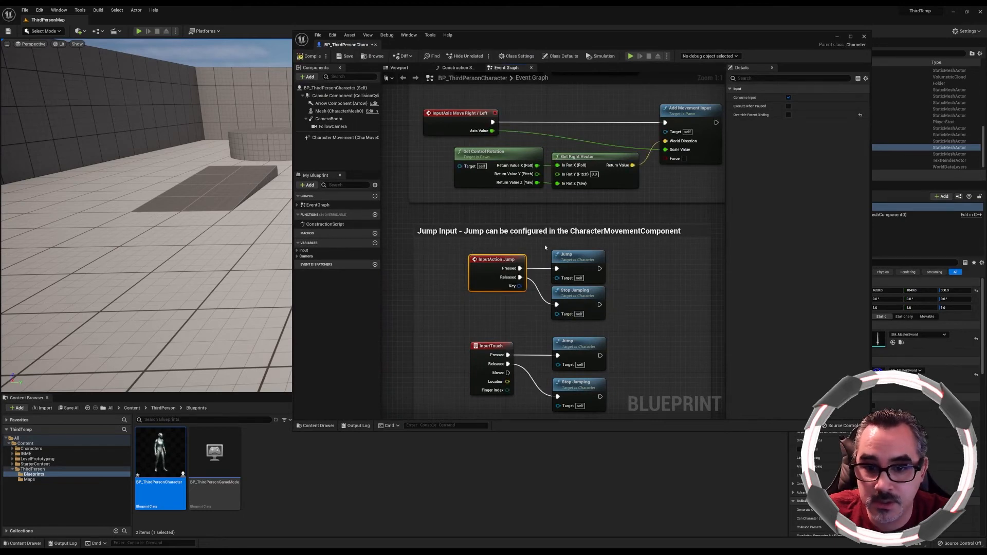
Examine the forward/backward and right/left movement nodes in the Movement Input group.
scroll(545, 247, down, 7)
scroll(560, 277, up, 6)
right_drag(558, 161, 636, 378)
click(503, 238)
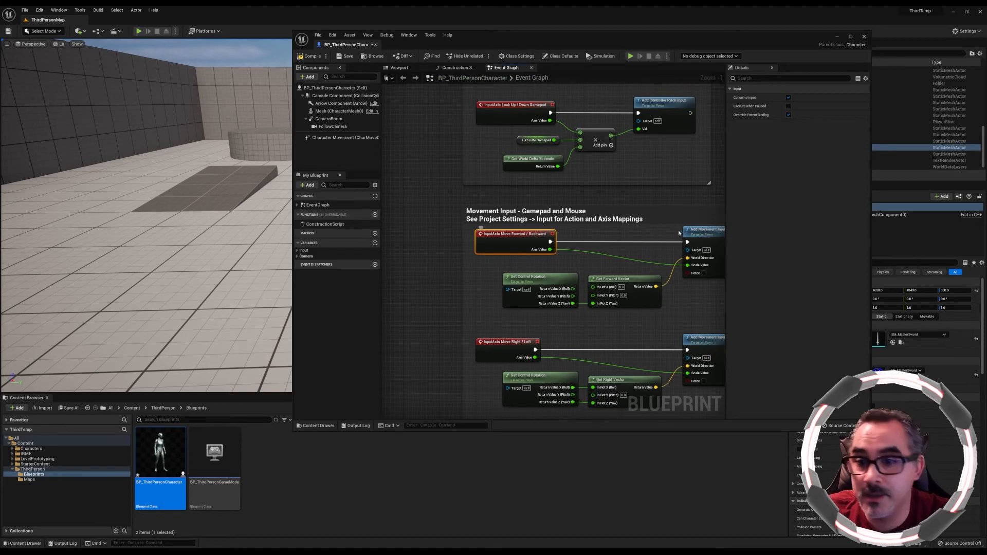
right_drag(681, 233, 600, 221)
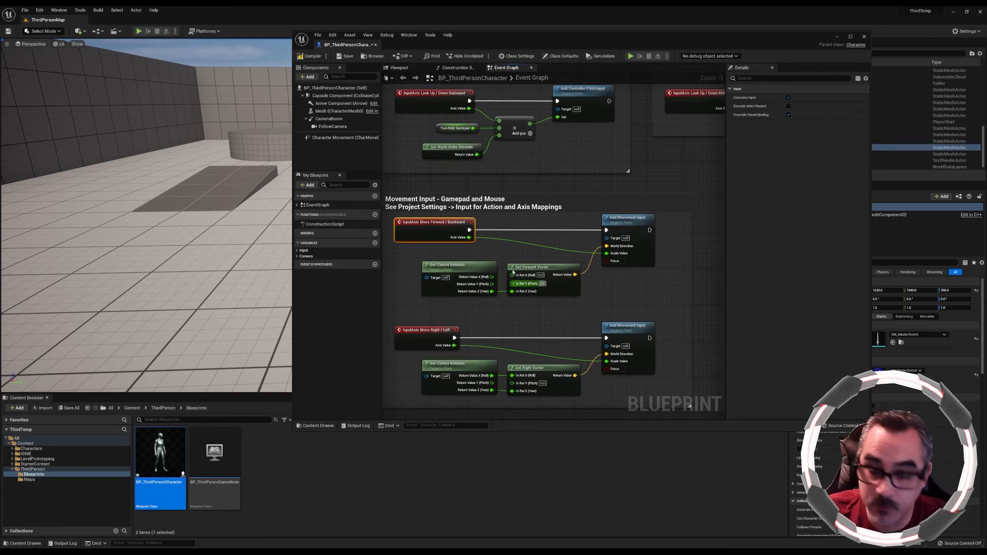
drag(410, 305, 586, 261)
click(442, 314)
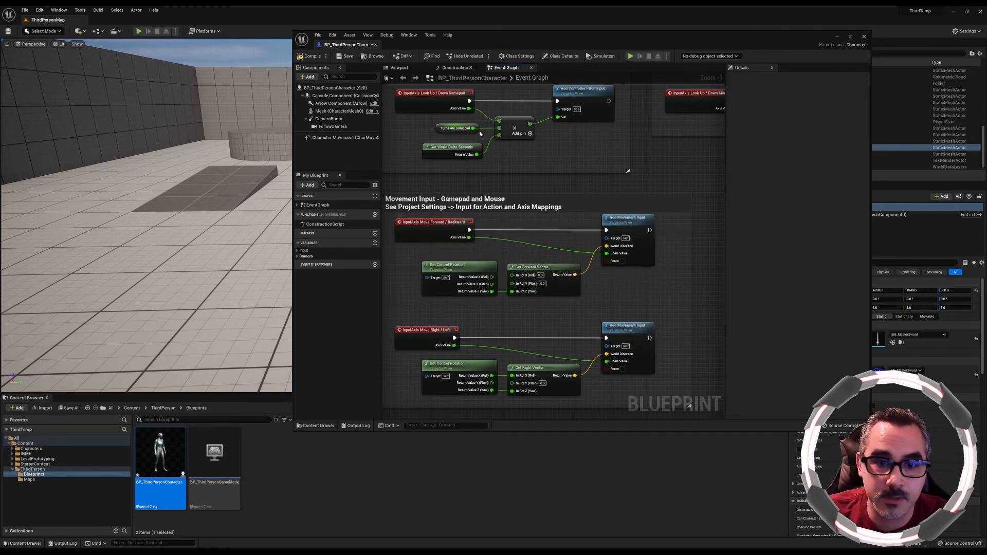
Add a Print String node connected to the output of the Construction Script node.
click(456, 68)
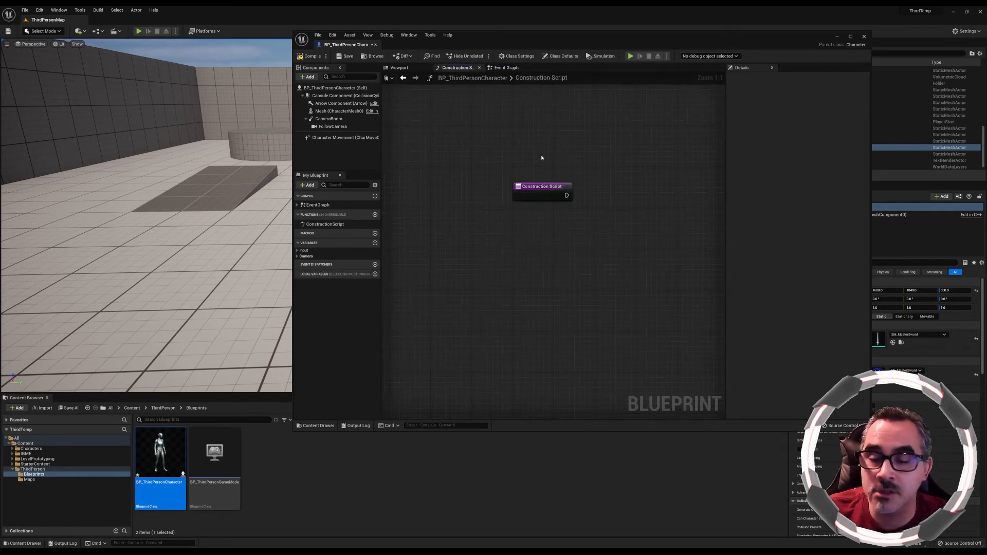
right_drag(555, 193, 454, 181)
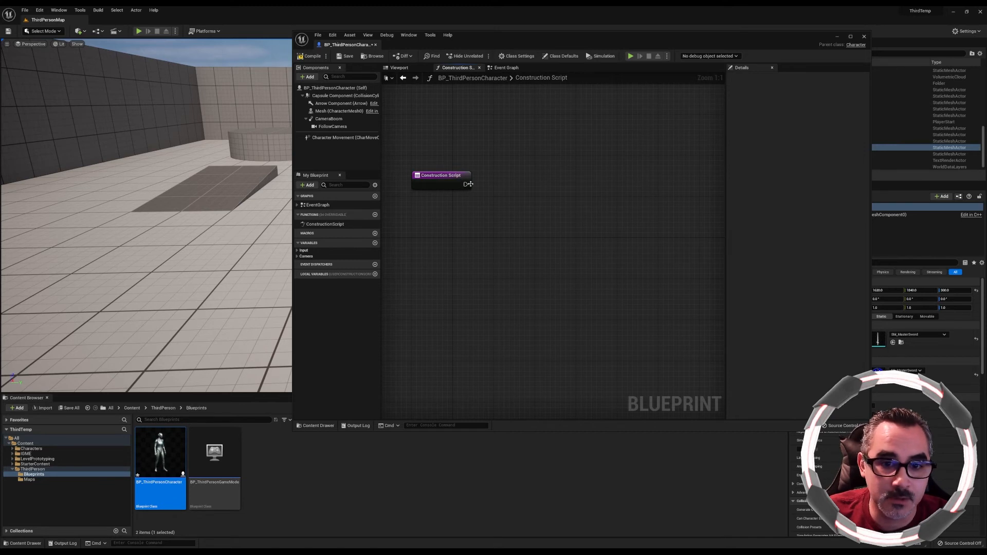
drag(468, 184, 535, 181)
text(print)
key(Return)
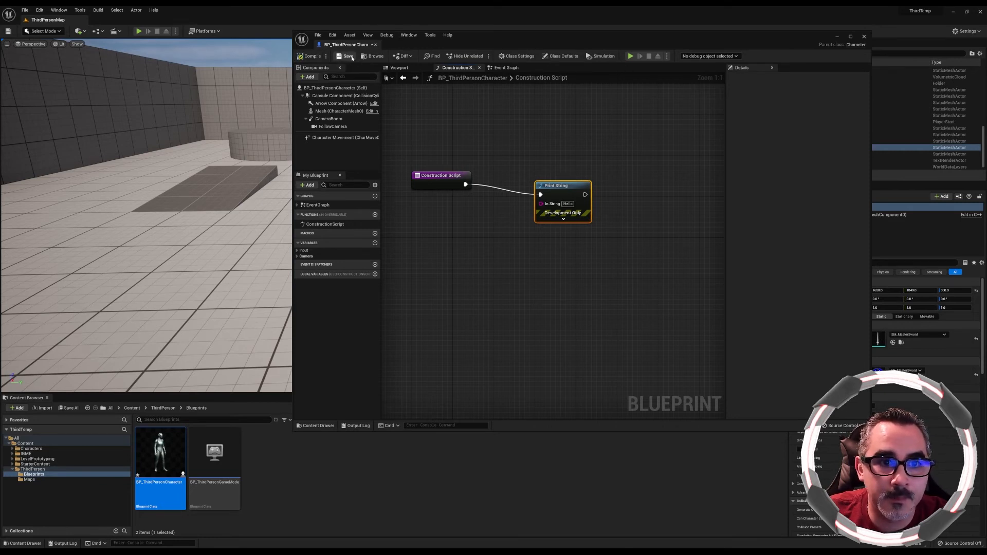
Play the level to test the construction script's Print String, stop the session, and bring the blueprint editor back.
drag(643, 42, 0, 103)
click(139, 32)
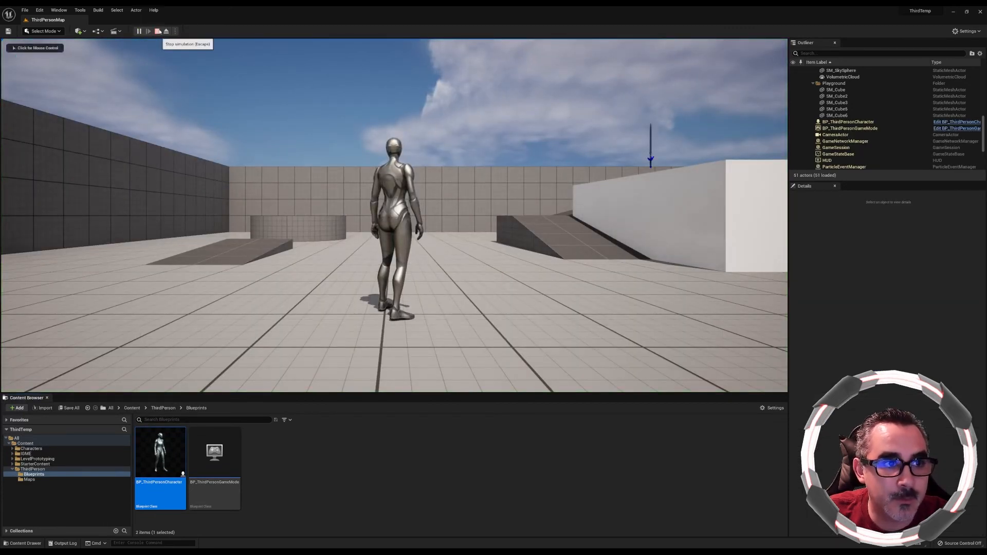
click(157, 31)
drag(0, 97, 582, 60)
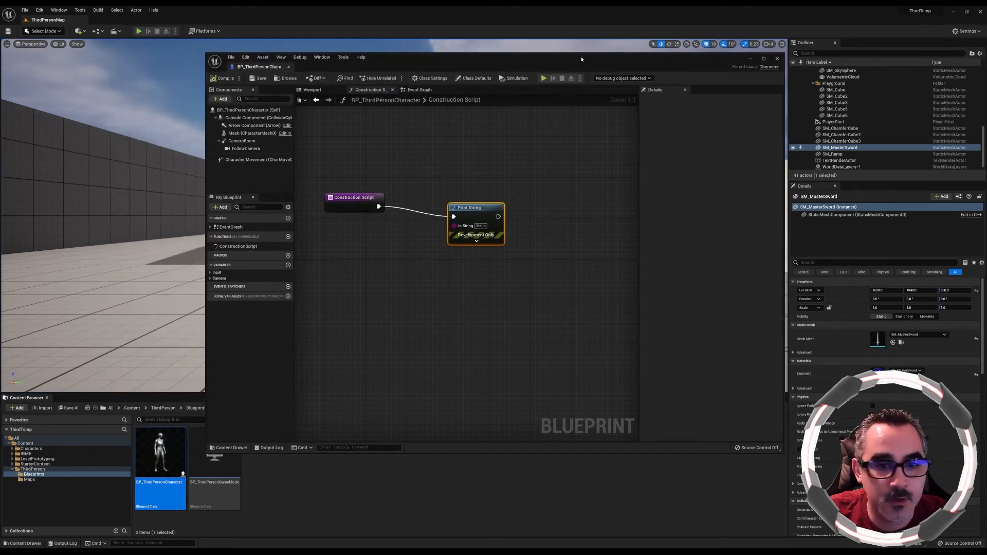
Delete the Print String node from the Construction Script graph.
click(517, 185)
drag(531, 147, 435, 254)
key(Delete)
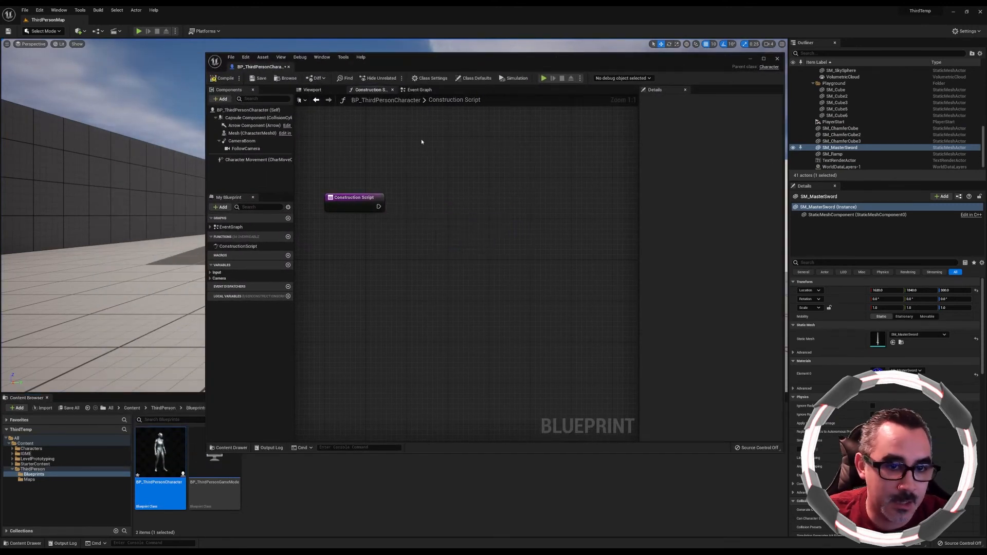
Examine the character in the blueprint viewport along with its root, capsule and arrow components.
click(312, 90)
scroll(466, 226, up, 5)
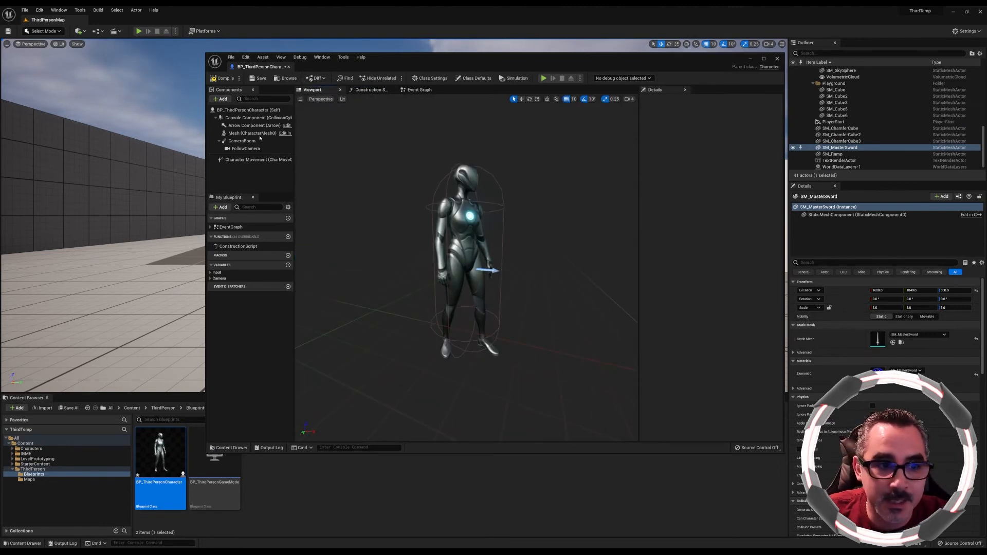
click(246, 109)
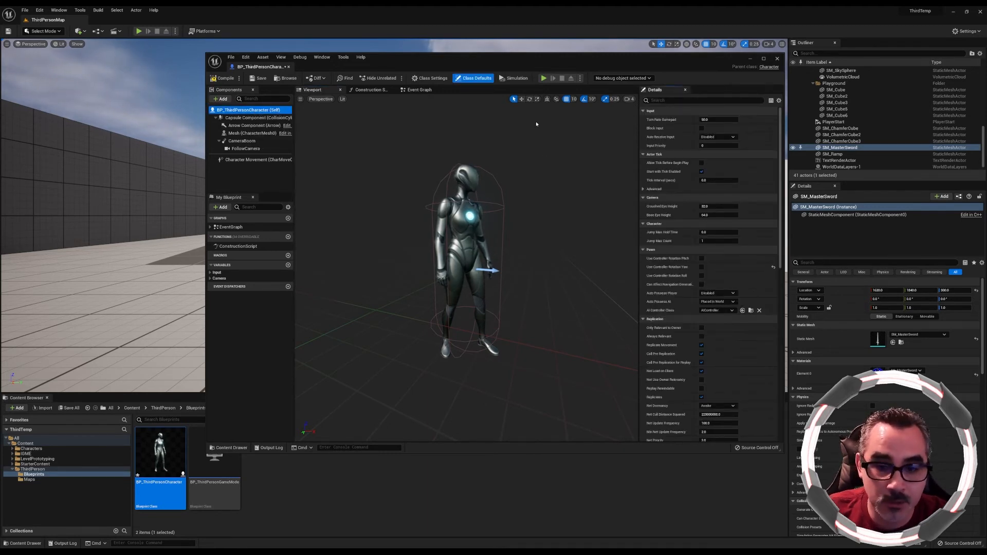
click(255, 117)
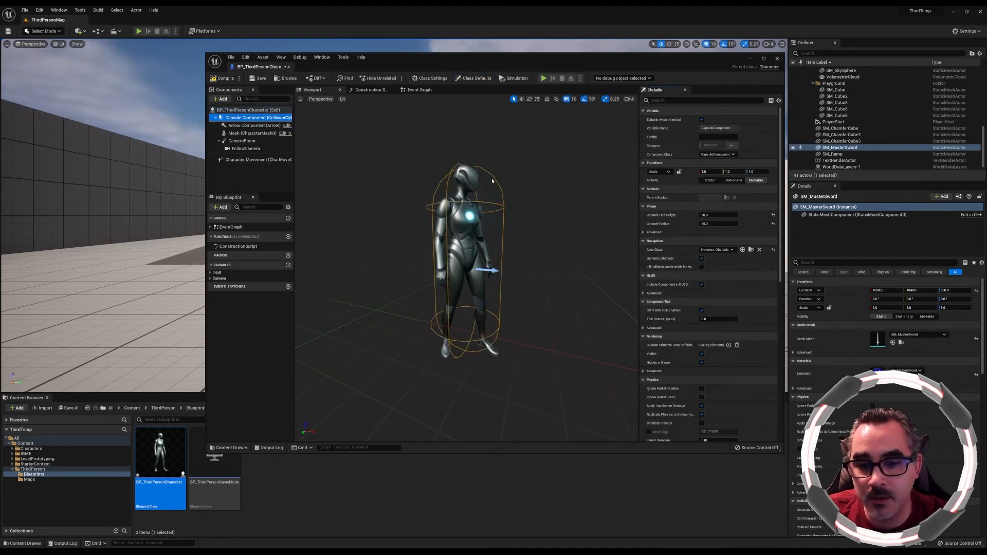
click(244, 126)
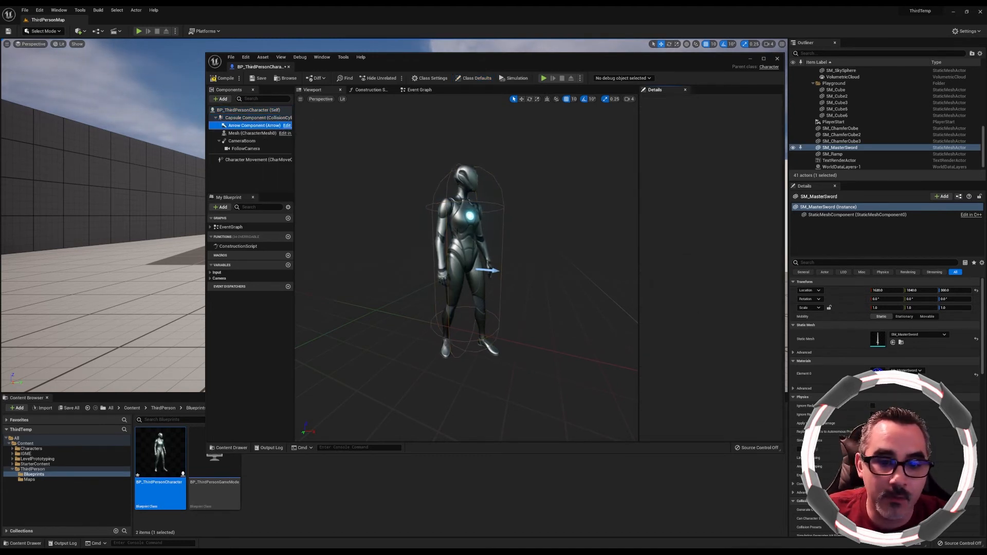
Change the character's Mesh component to the SKM_Manny skeletal mesh and inspect it in the viewport.
click(254, 133)
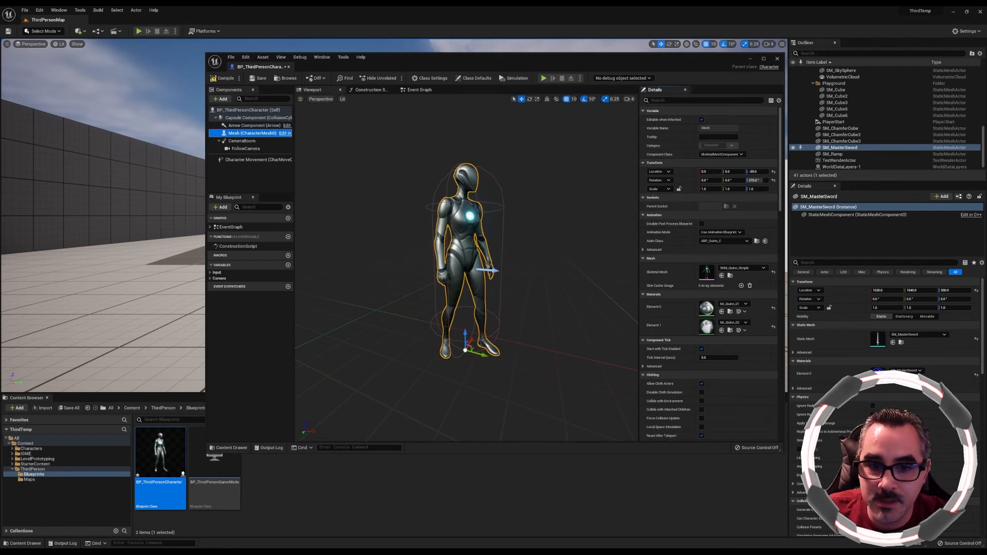
click(764, 268)
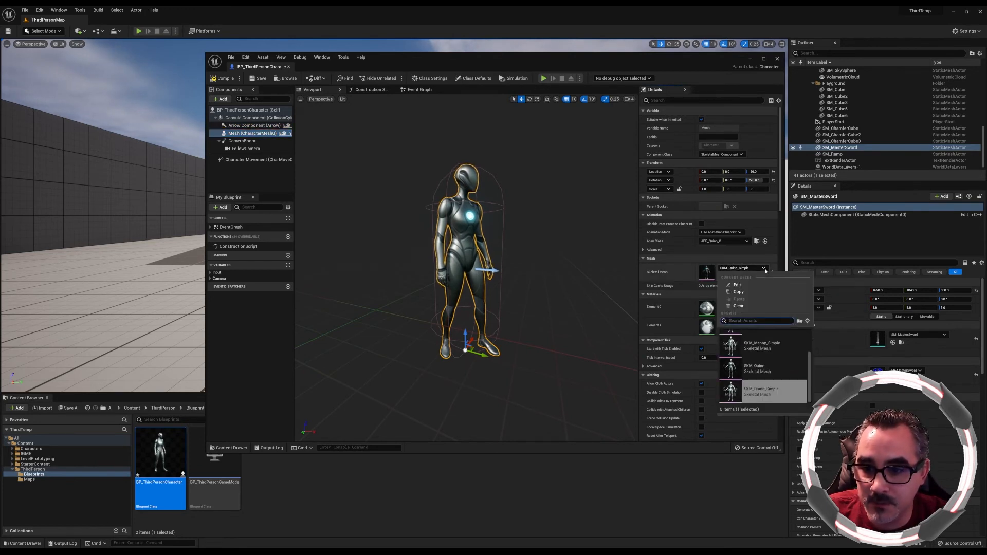
scroll(773, 363, up, 1)
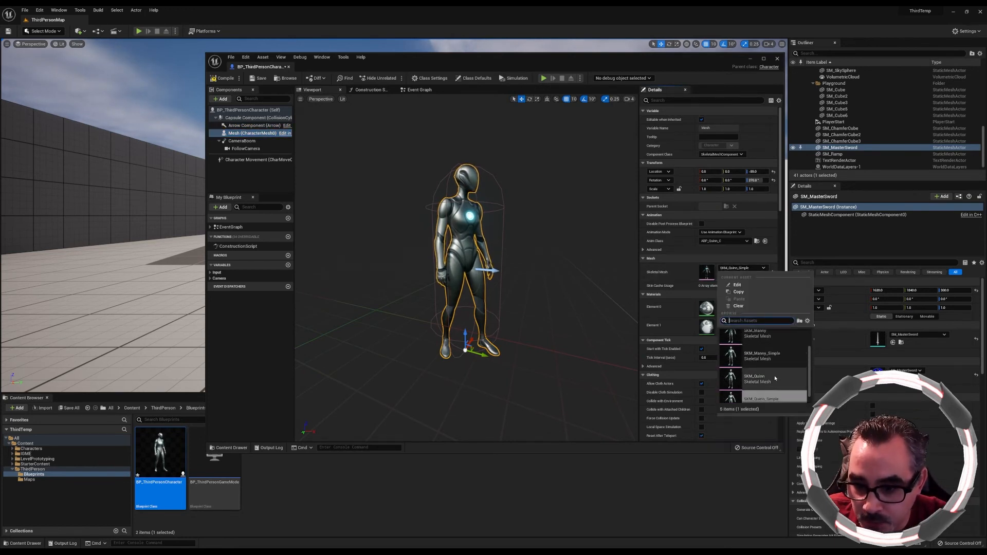
scroll(771, 380, up, 1)
scroll(770, 380, up, 1)
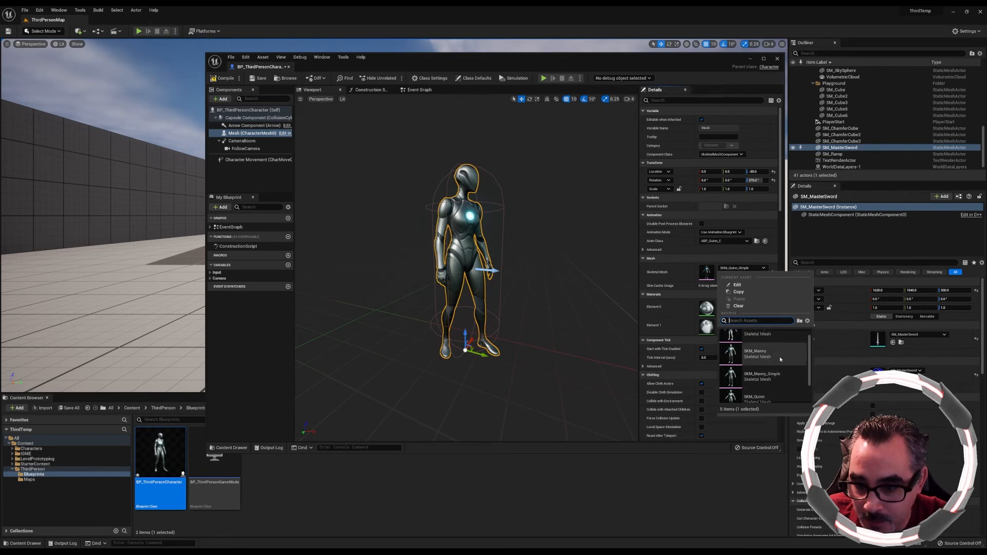
click(778, 357)
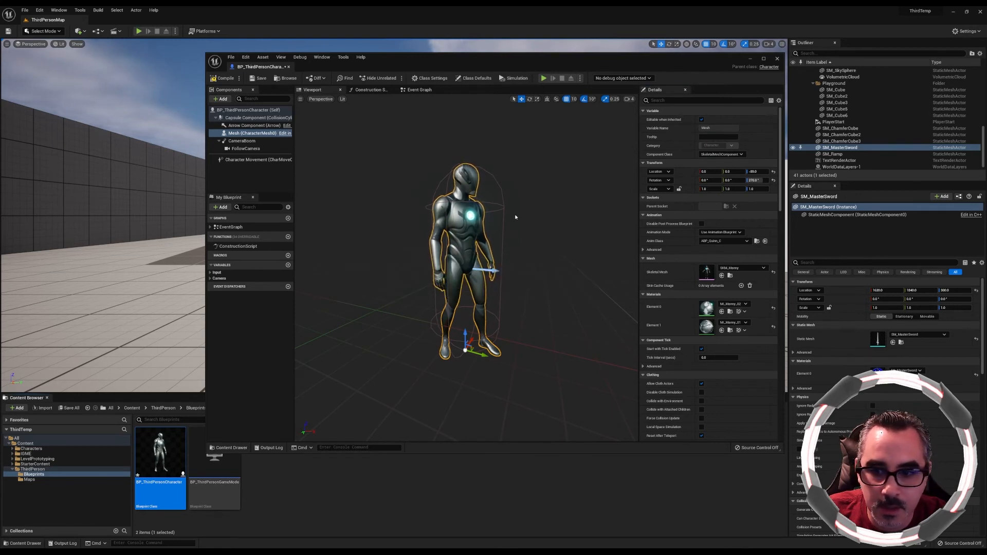
scroll(466, 269, up, 5)
scroll(466, 269, down, 5)
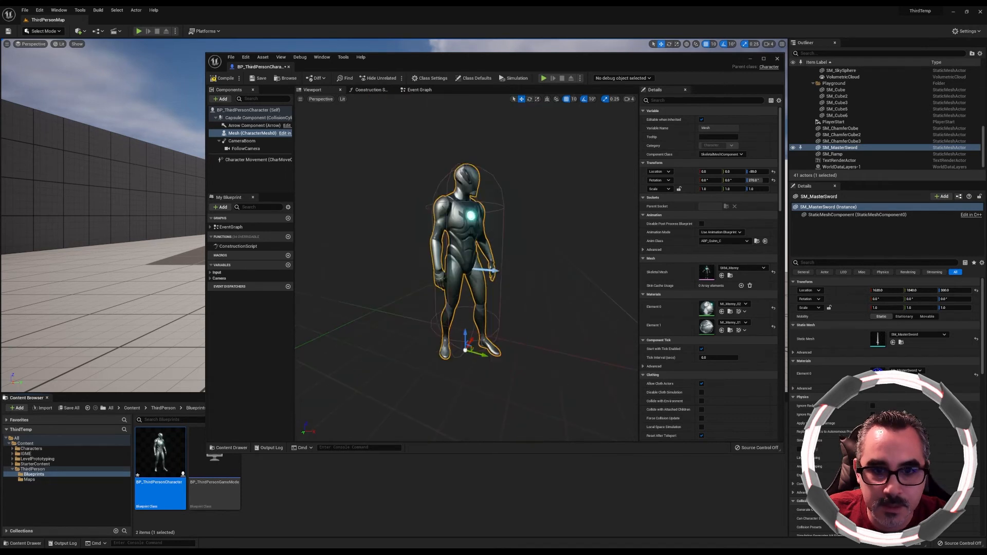
Assign SK_Mannequin as the skeletal mesh of the character's Mesh component.
click(761, 271)
click(761, 270)
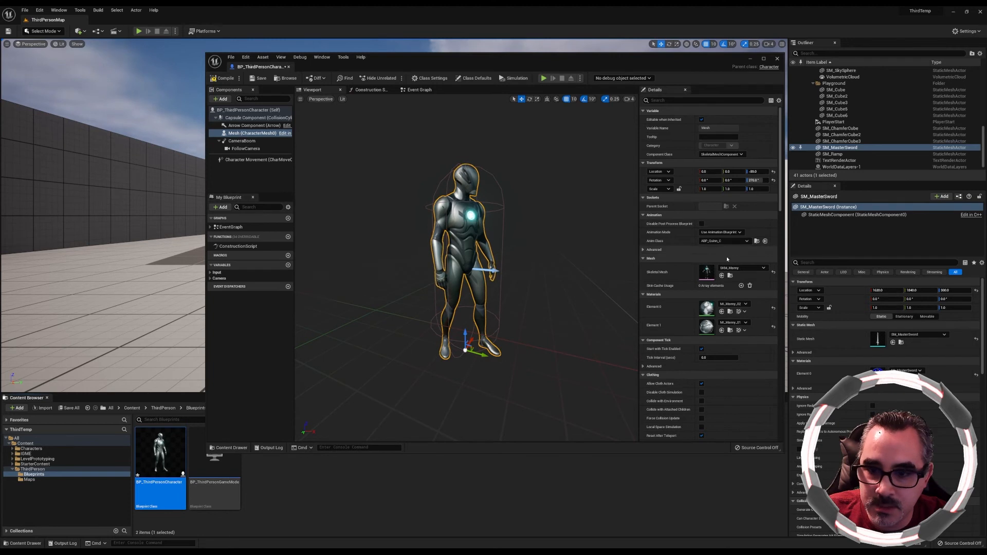
click(760, 268)
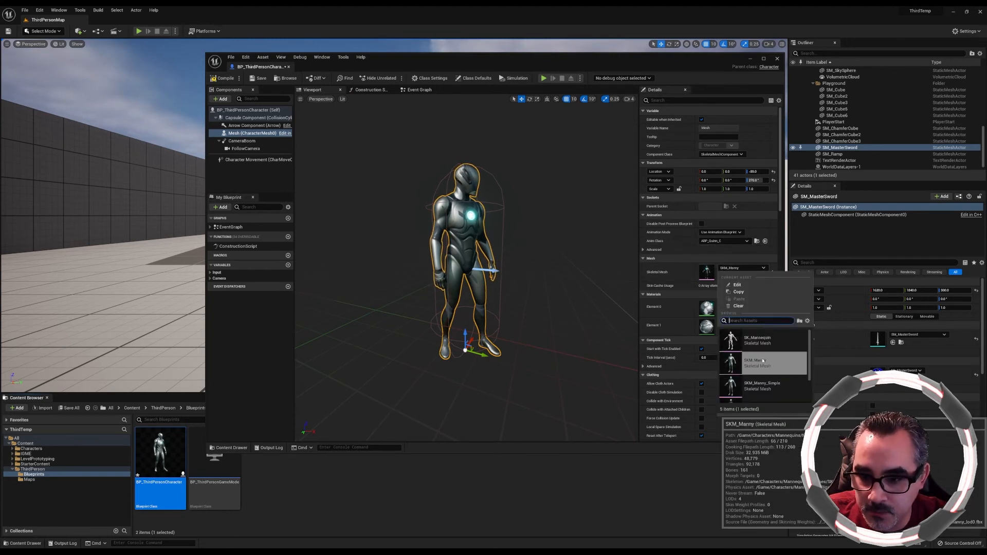
click(767, 343)
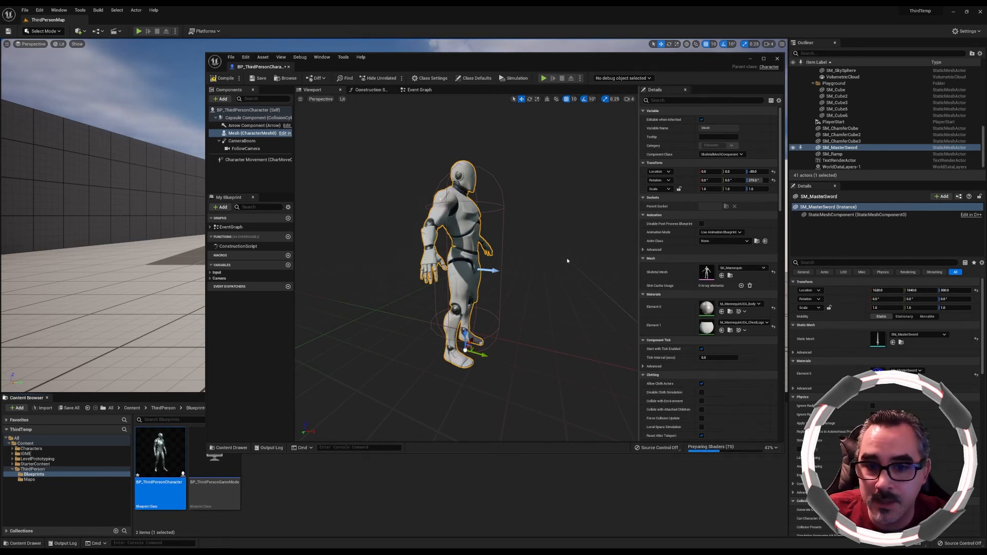
Search the available skeletal meshes for "master" and close the asset list without choosing one.
click(761, 268)
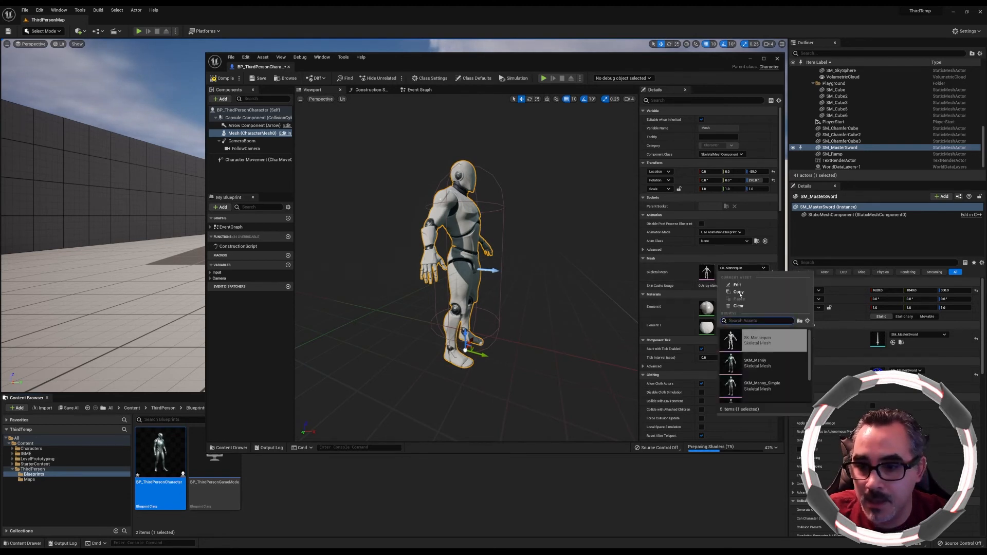
text(master)
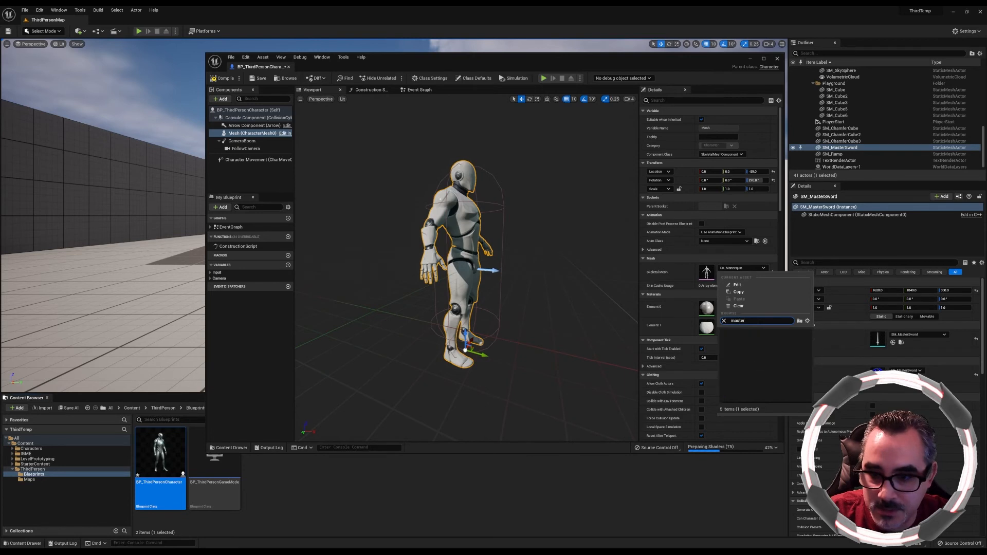
key(ctrl+a)
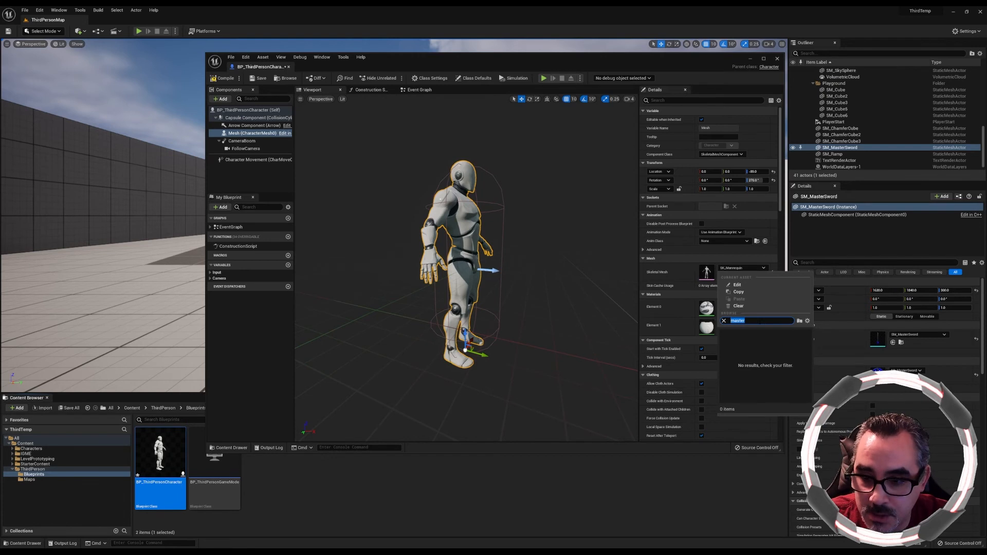
click(679, 294)
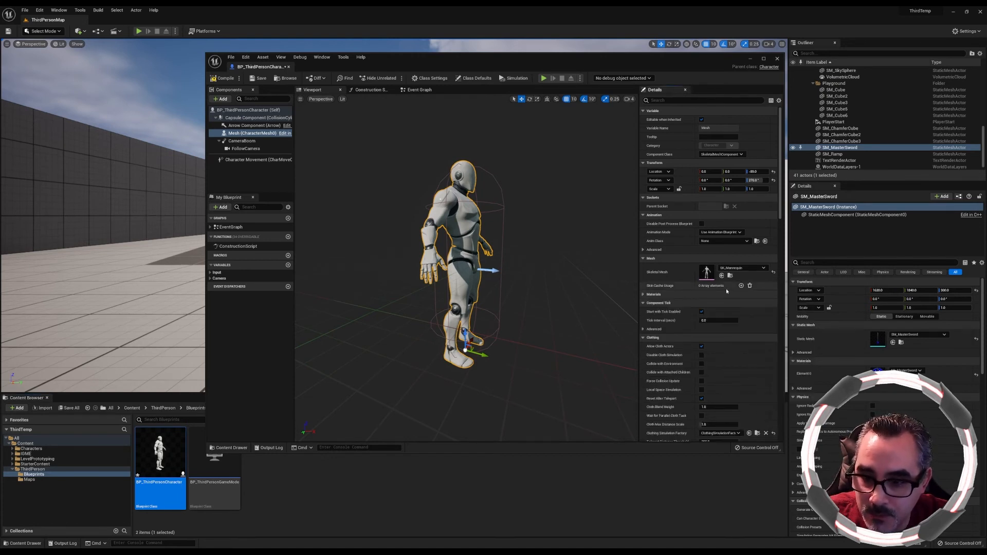
Reset the Mesh component's skeletal mesh, assign SKM_Quinn, and set its animation class to ABP_Quinn.
click(773, 271)
click(764, 268)
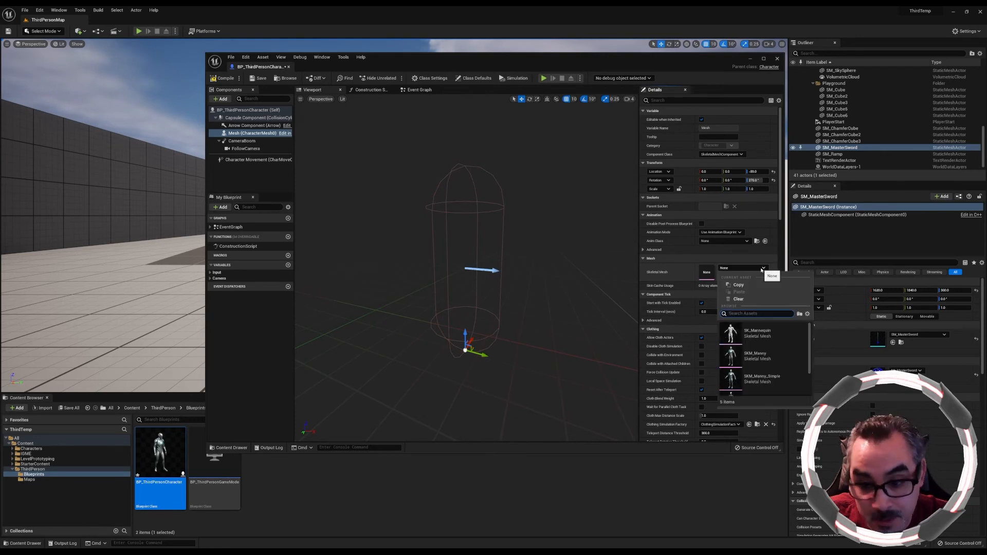
scroll(772, 360, down, 3)
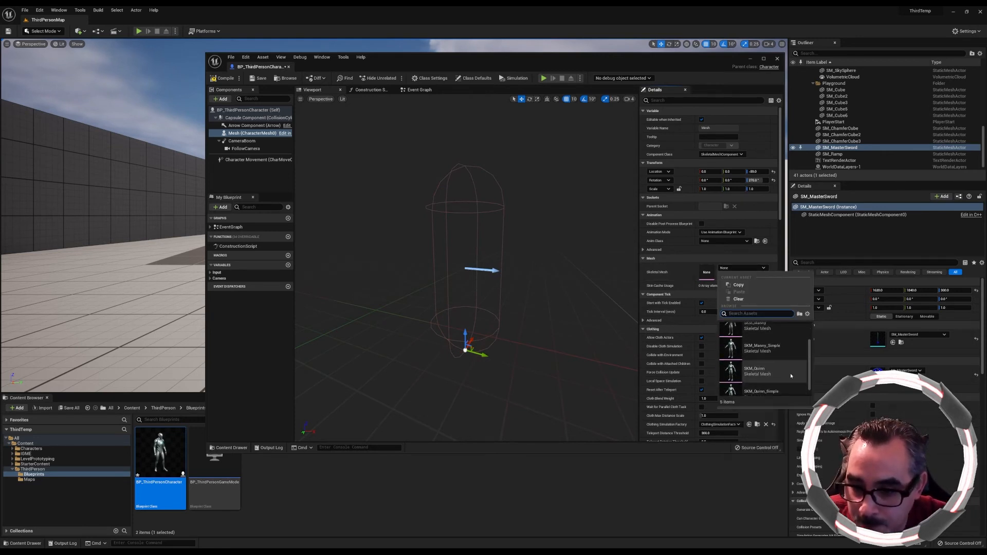
click(769, 358)
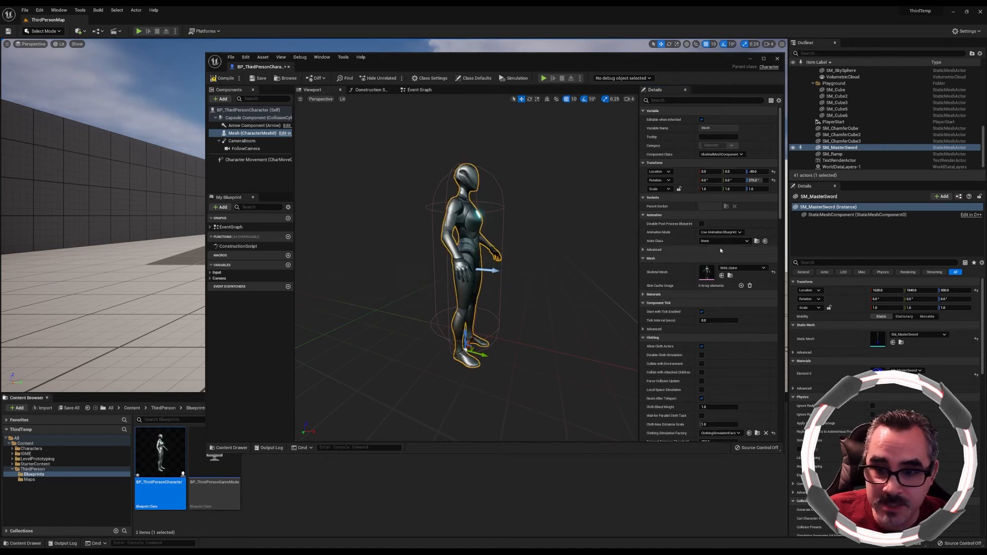
click(747, 241)
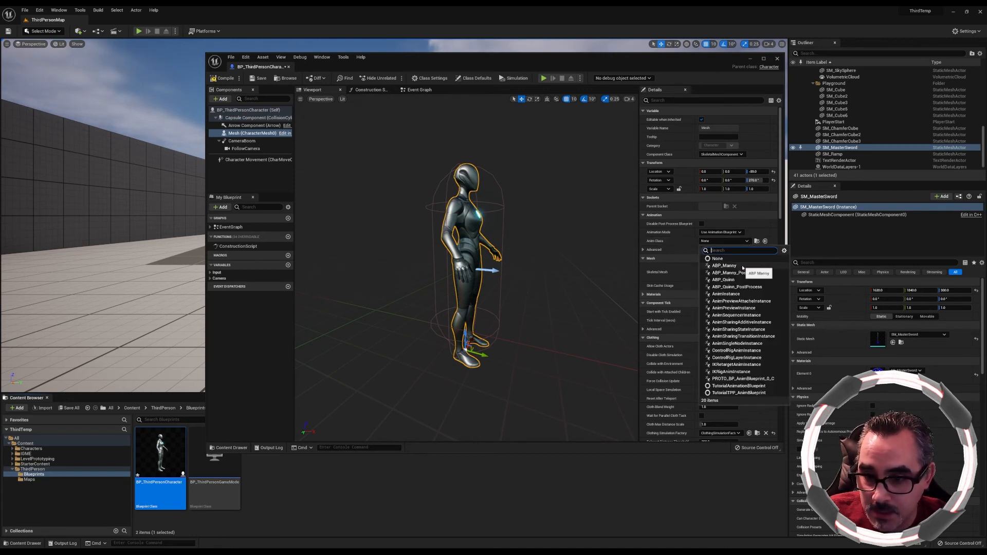
click(724, 280)
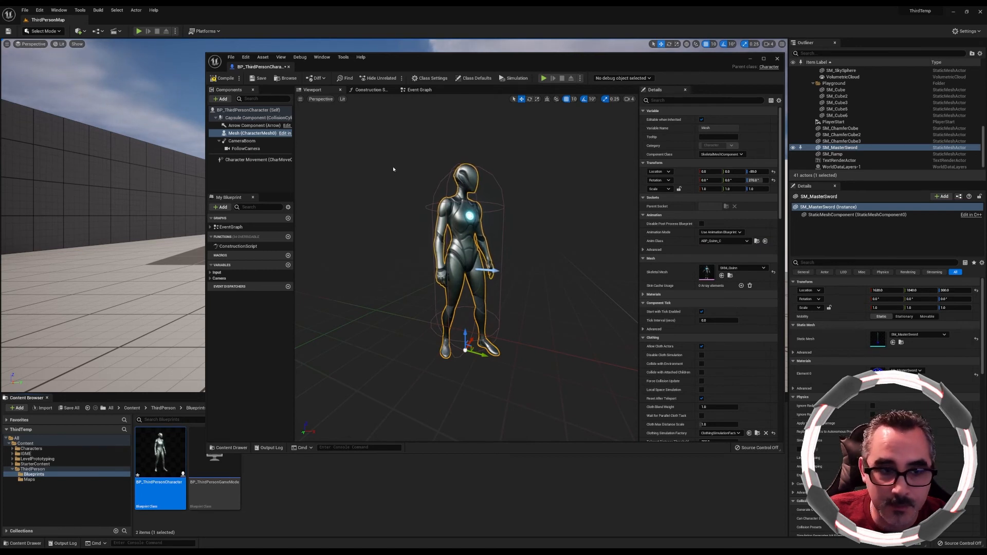
Add a Static Mesh component under the character's Mesh component and name it Weapon.
click(224, 99)
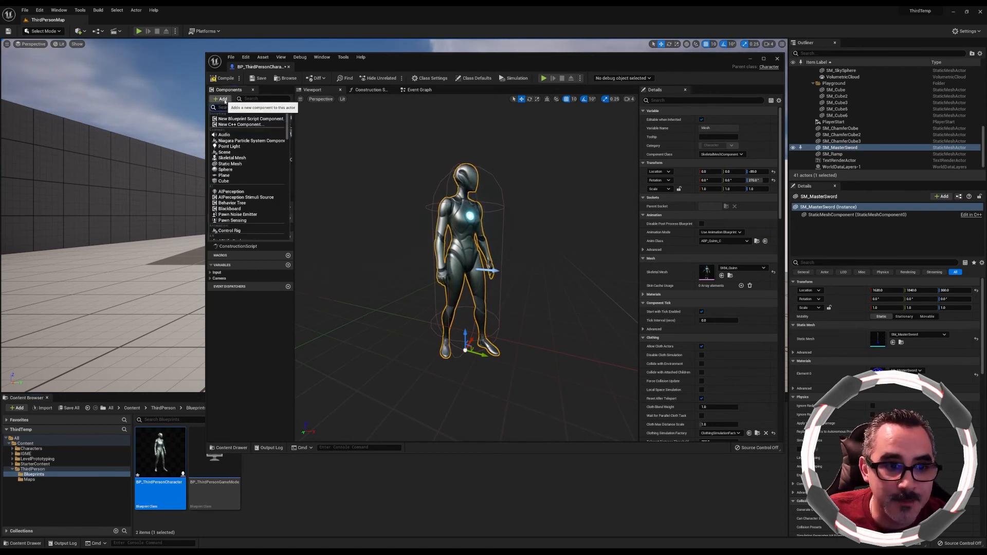
click(242, 164)
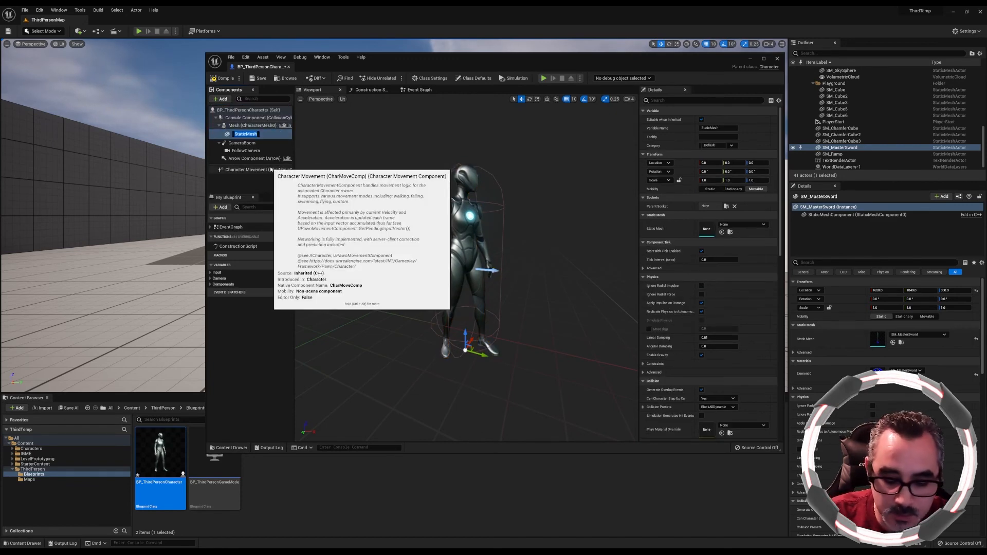
text(MasterW)
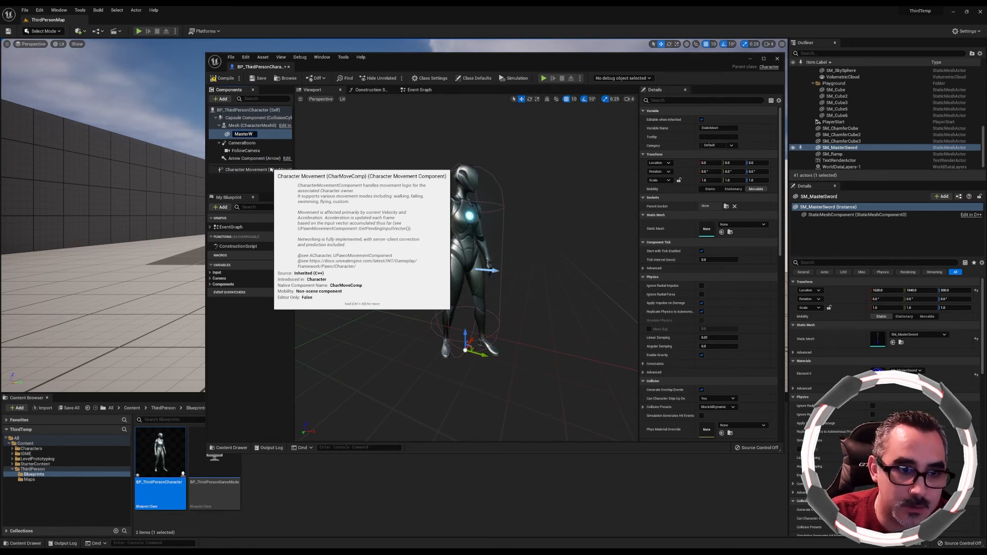
key(BackSpace)
key(BackSpace)
key(BackSpace)
key(BackSpace)
key(BackSpace)
key(BackSpace)
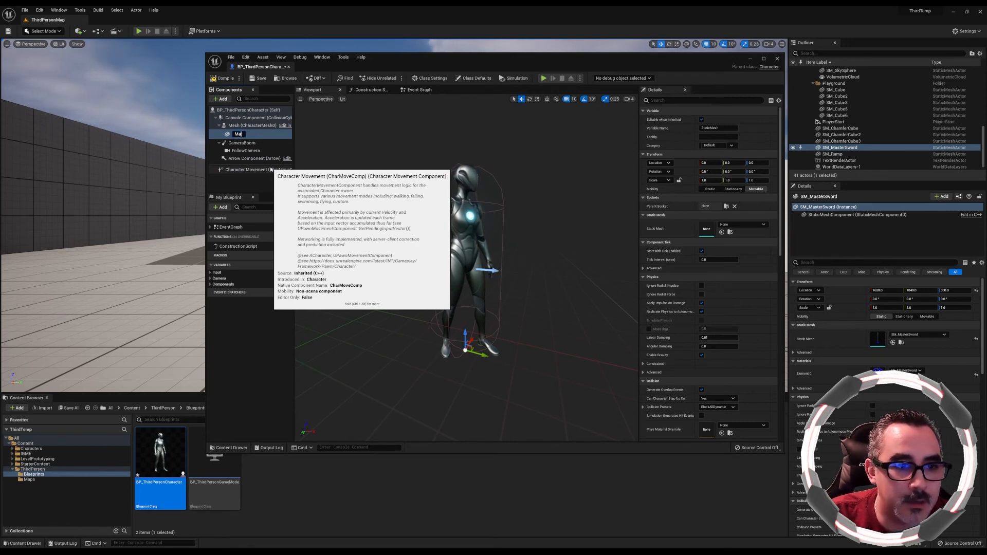
text(Weapon)
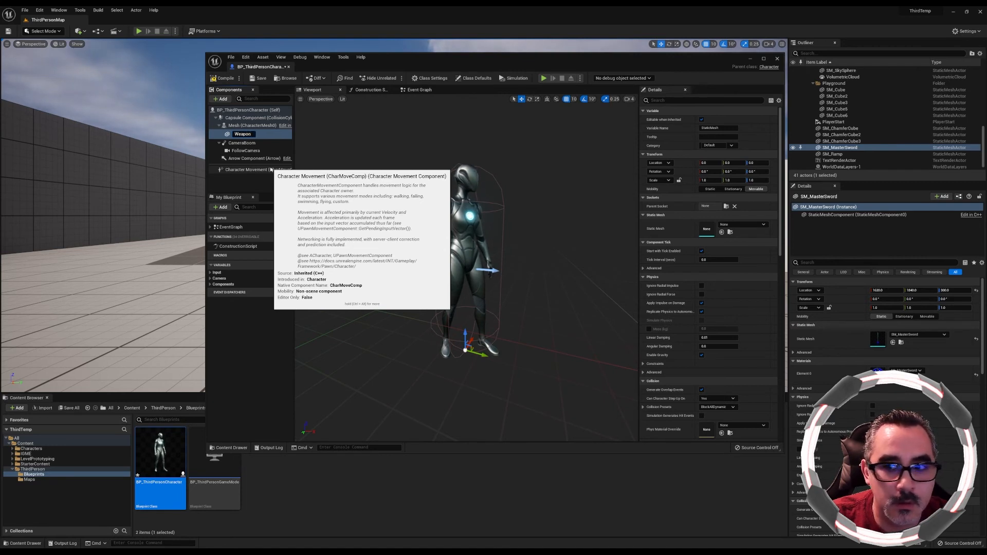
key(Return)
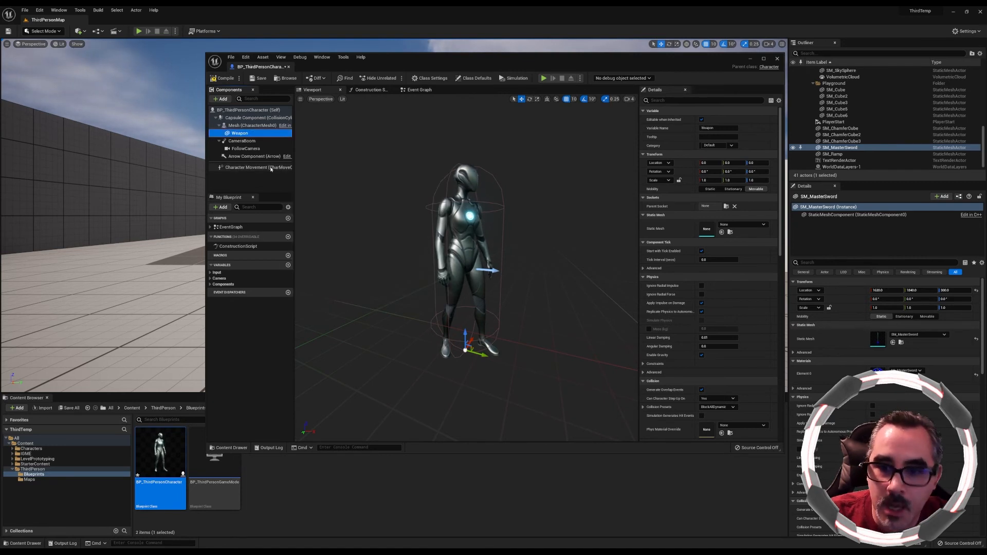
Locate SM_MasterSword in the IGME MasterSword content folder and assign it as the Weapon component's static mesh.
click(764, 224)
click(766, 225)
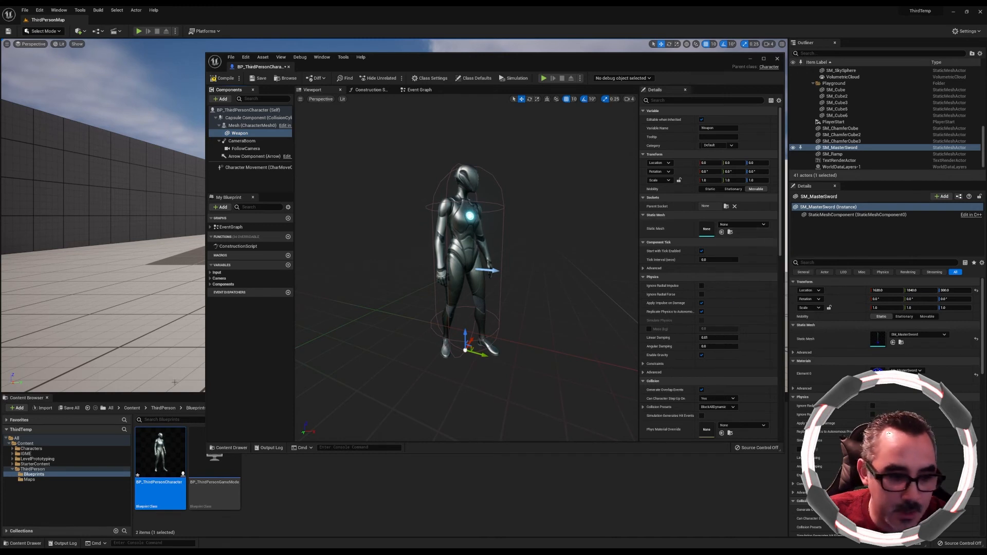
click(132, 408)
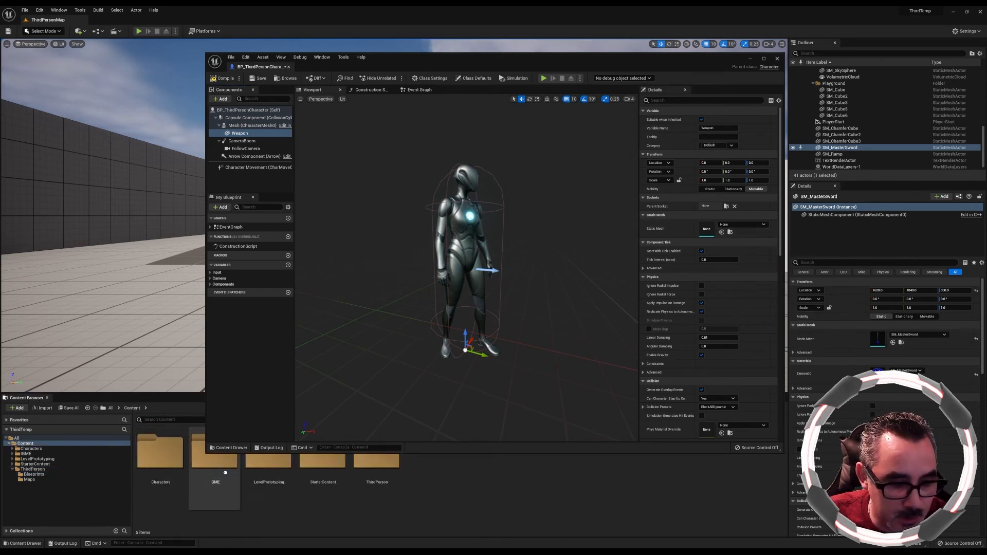
double_click(215, 451)
double_click(155, 455)
double_click(154, 466)
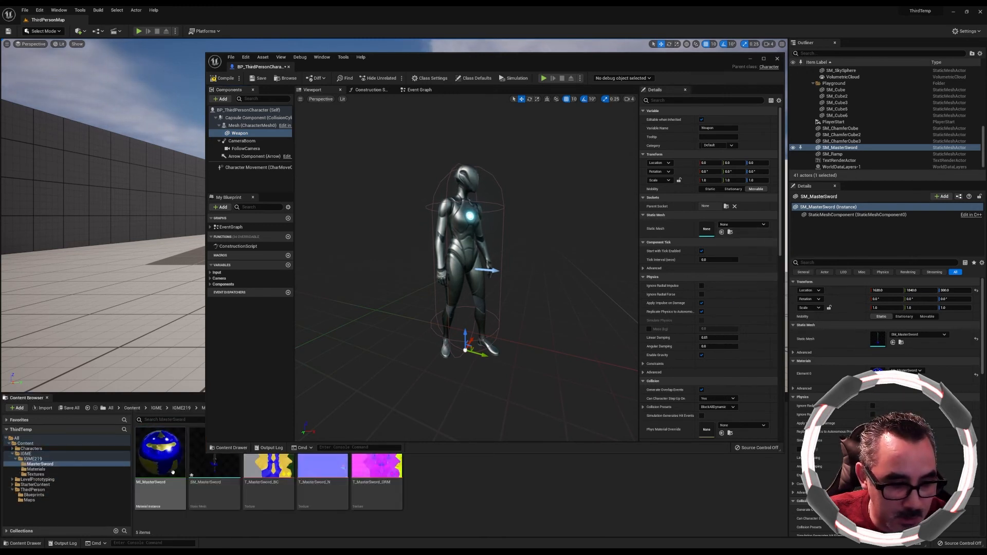
click(214, 466)
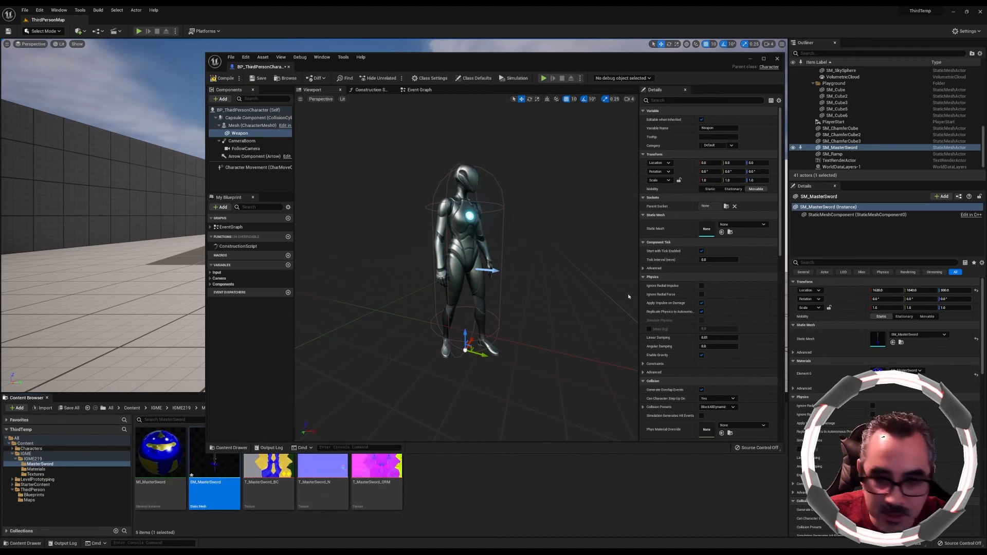
click(721, 232)
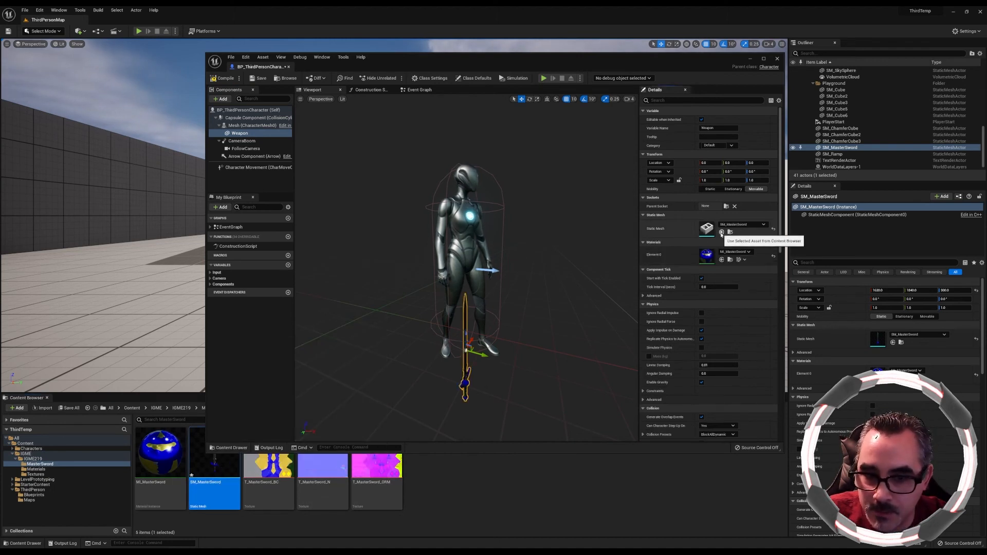
Try raising the Weapon component to the character's chest height, and undo the move.
click(764, 225)
click(767, 227)
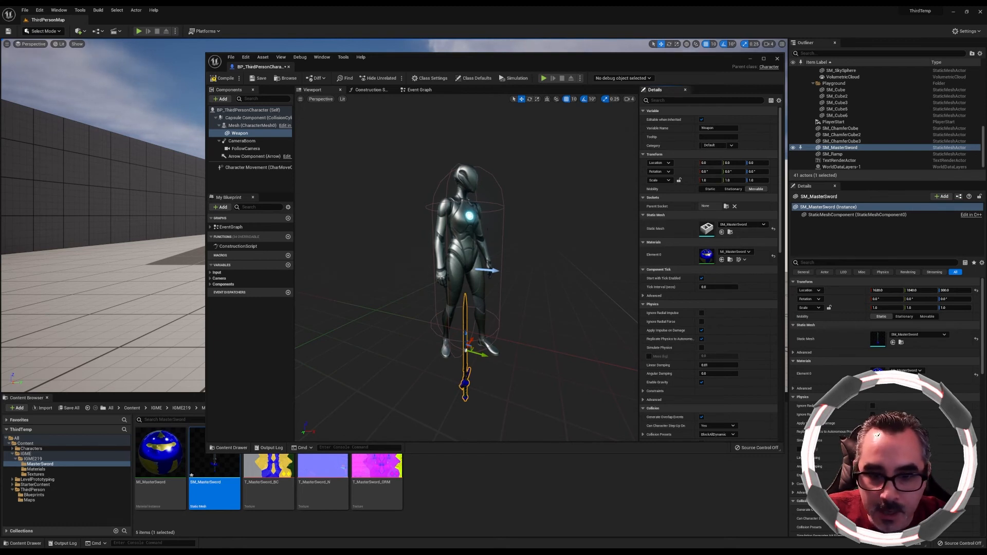
drag(466, 341, 465, 187)
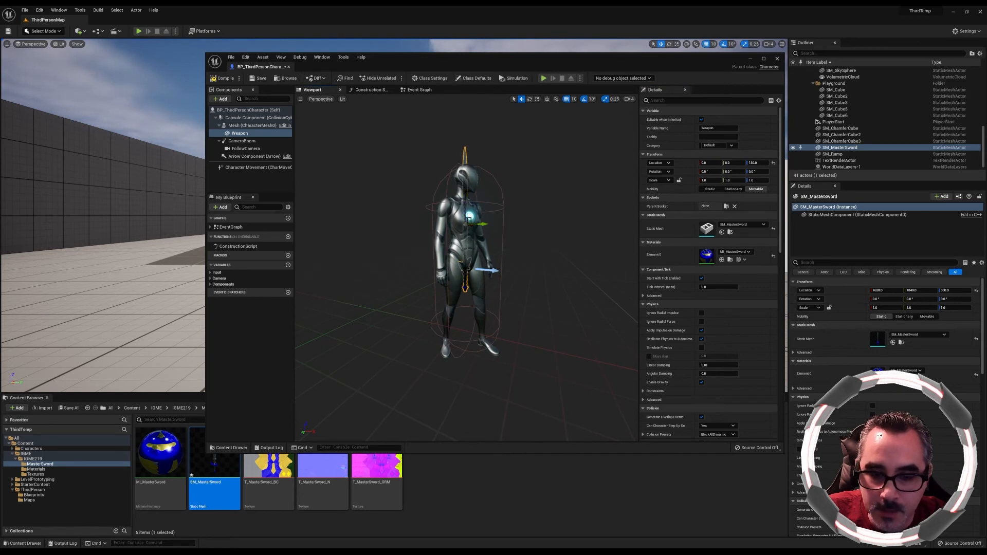
key(ctrl+z)
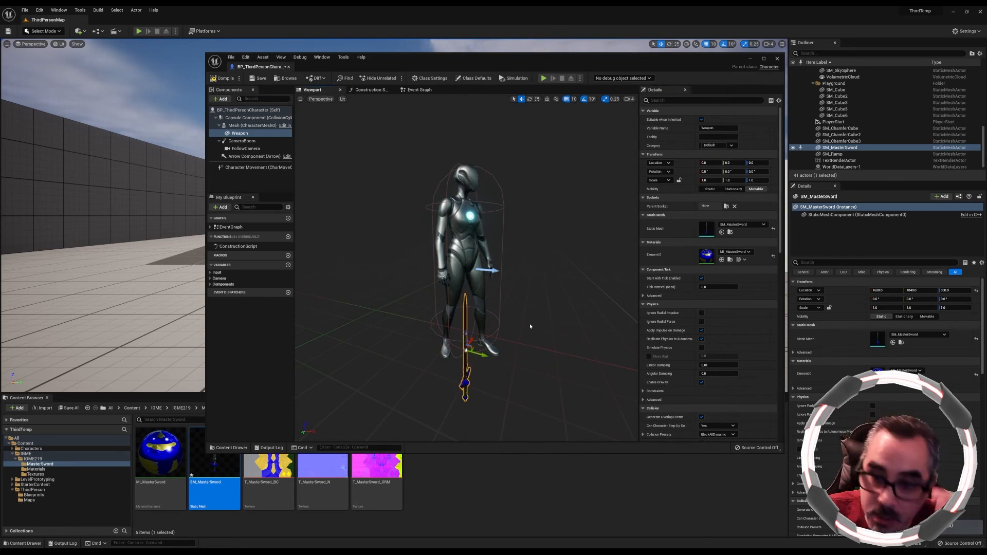
Attach the Weapon component to the mesh's hand_r bone as its parent socket.
click(726, 206)
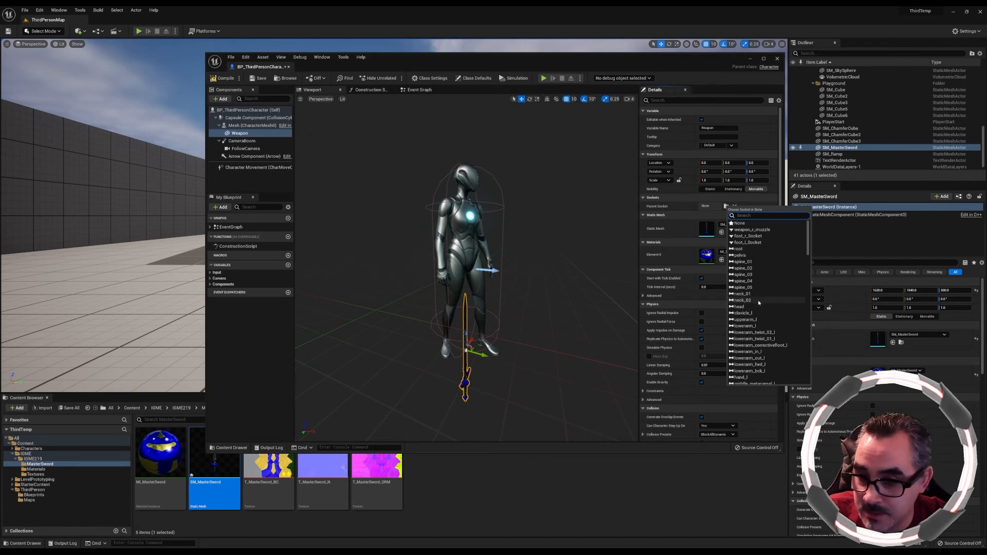
scroll(757, 300, down, 3)
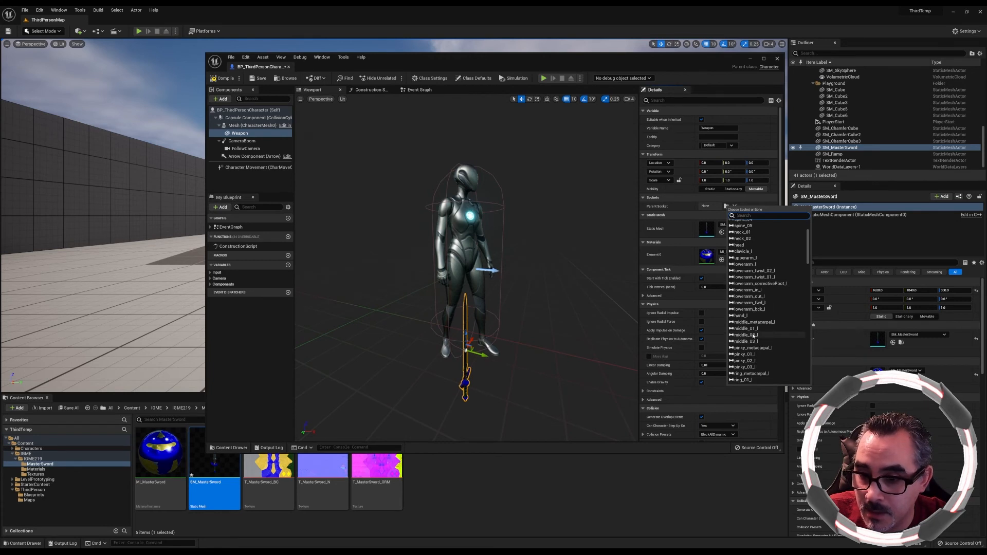
scroll(755, 317, down, 5)
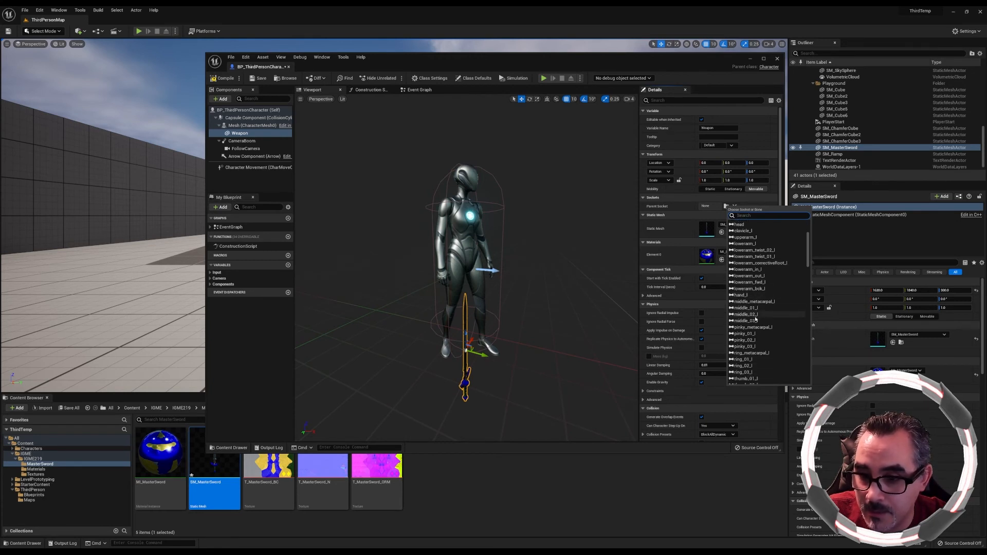
scroll(751, 326, down, 8)
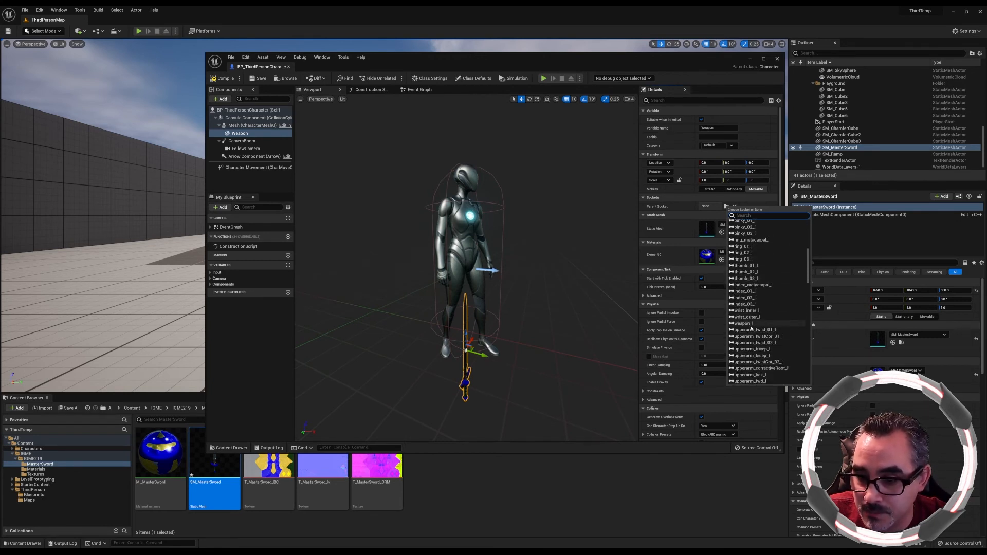
scroll(749, 328, down, 2)
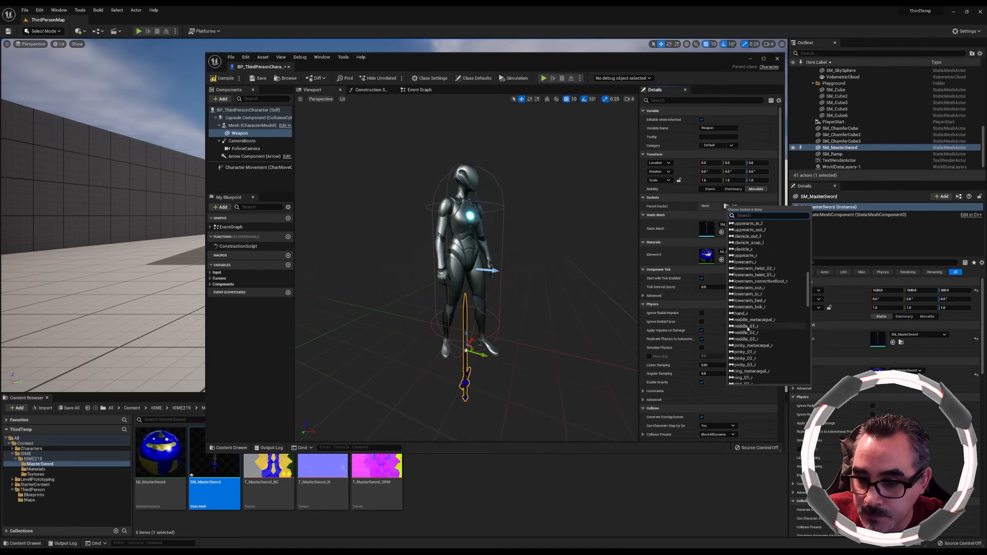
click(746, 314)
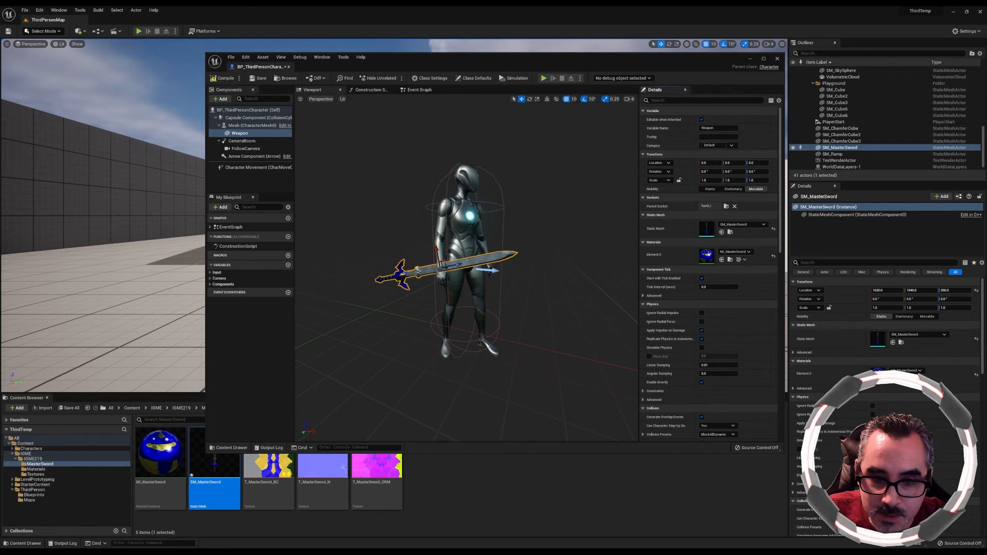
Shift the Weapon component along its blade direction so the sword's hilt lines up with the character's right hand.
drag(459, 266, 496, 257)
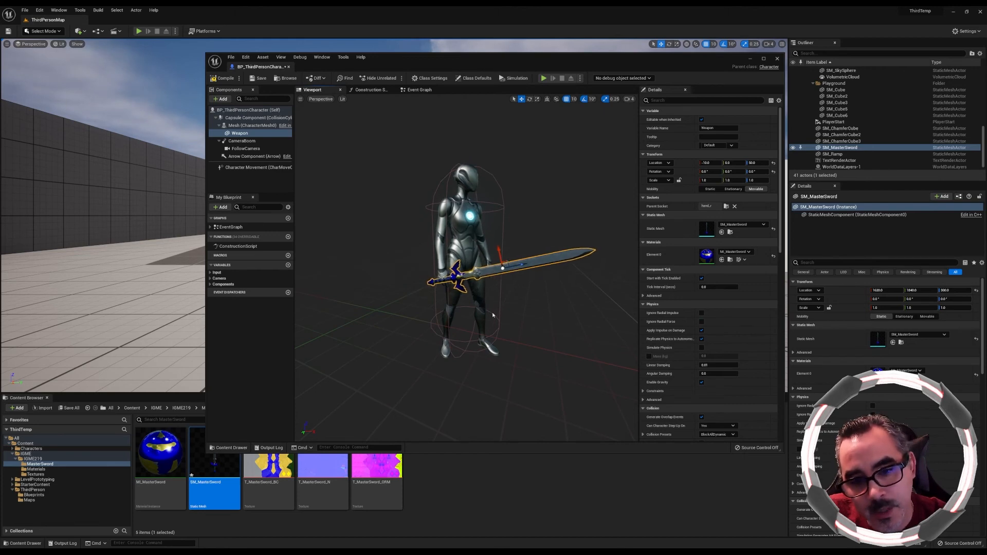
right_drag(496, 257, 469, 259)
key(s)
key(w)
key(s)
key(w)
key(s)
key(w)
scroll(485, 293, down, 5)
scroll(485, 294, up, 5)
scroll(485, 293, down, 5)
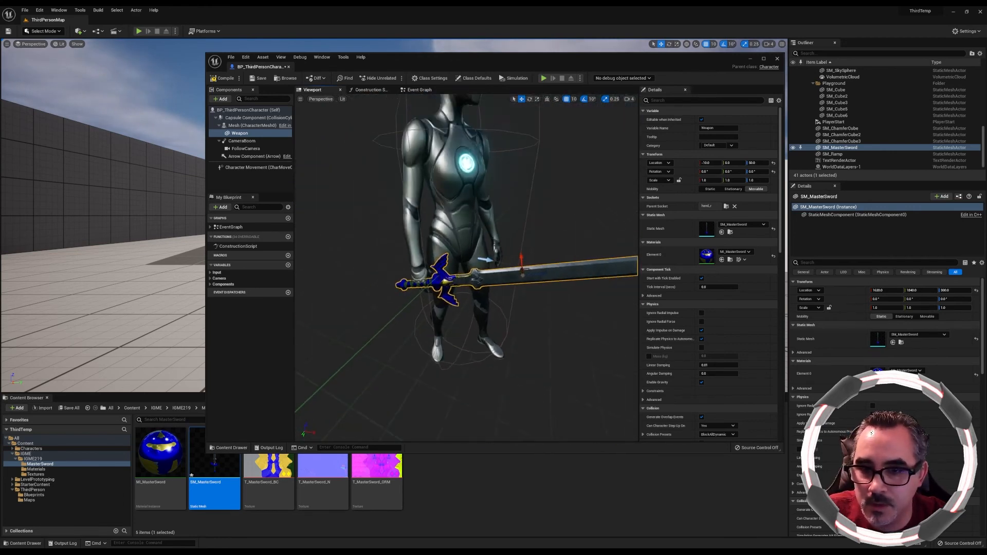
Set the Weapon component's scale to 0.7 on all three axes and move its hilt back to the right hand.
click(705, 180)
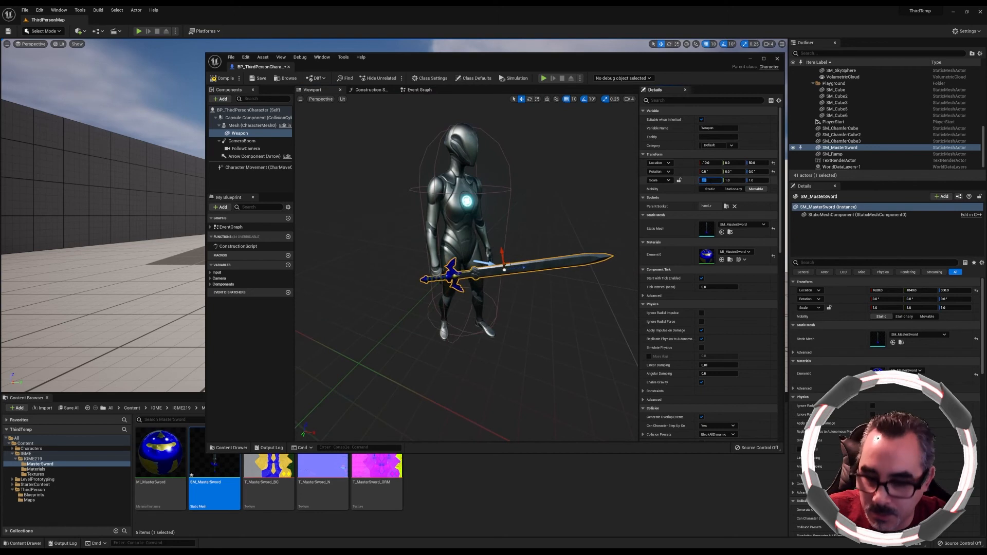
text(.7)
key(Tab)
text(.7)
key(Tab)
text(.)
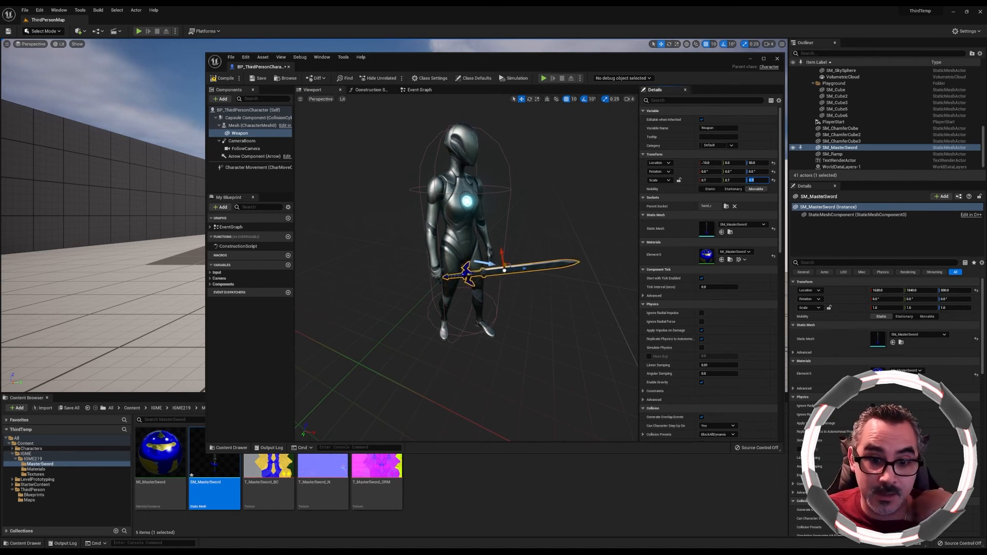
click(528, 269)
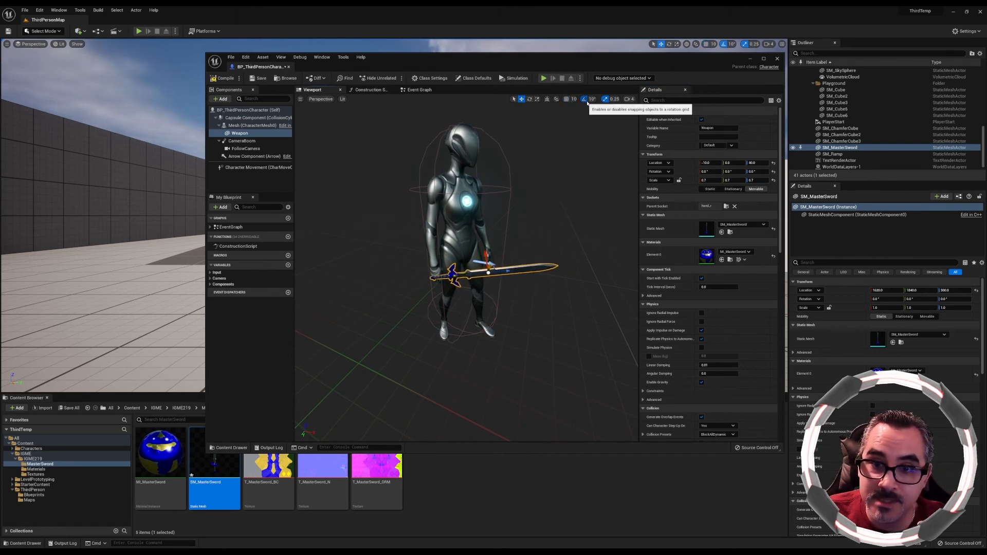
Enable Pause Anims in the Mesh component's advanced animation settings.
click(463, 215)
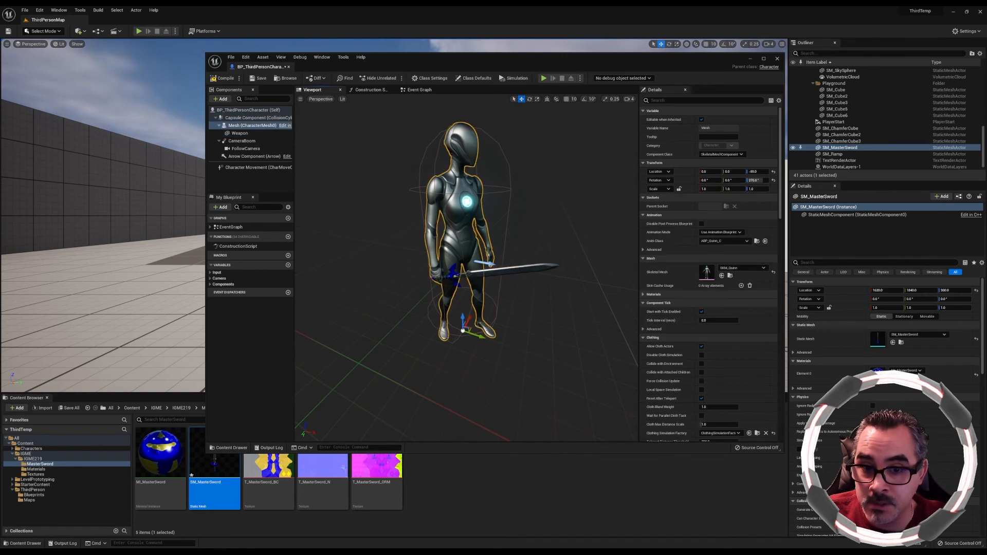
click(653, 250)
click(702, 267)
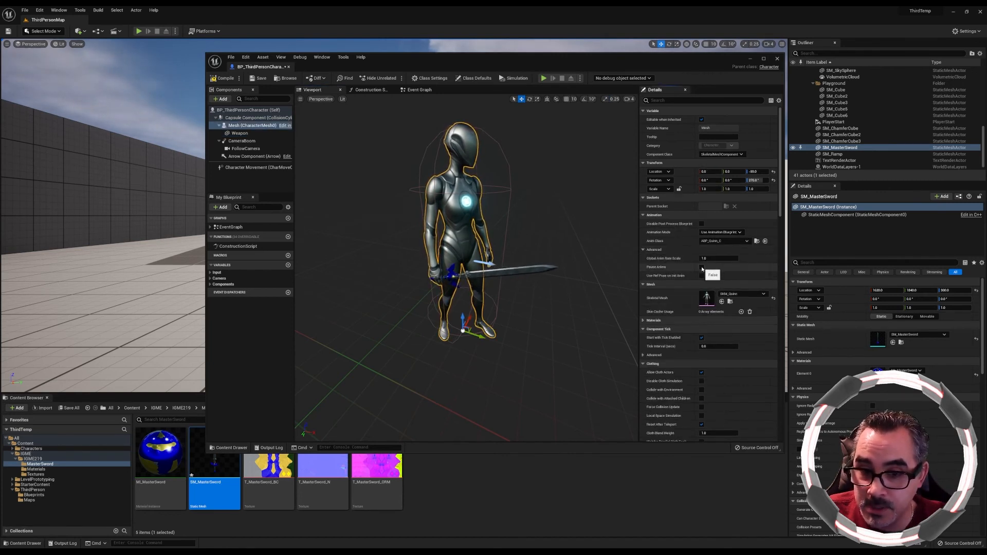
Fine-tune the Weapon component's position so the sword's grip sits inside the character's right hand.
click(488, 275)
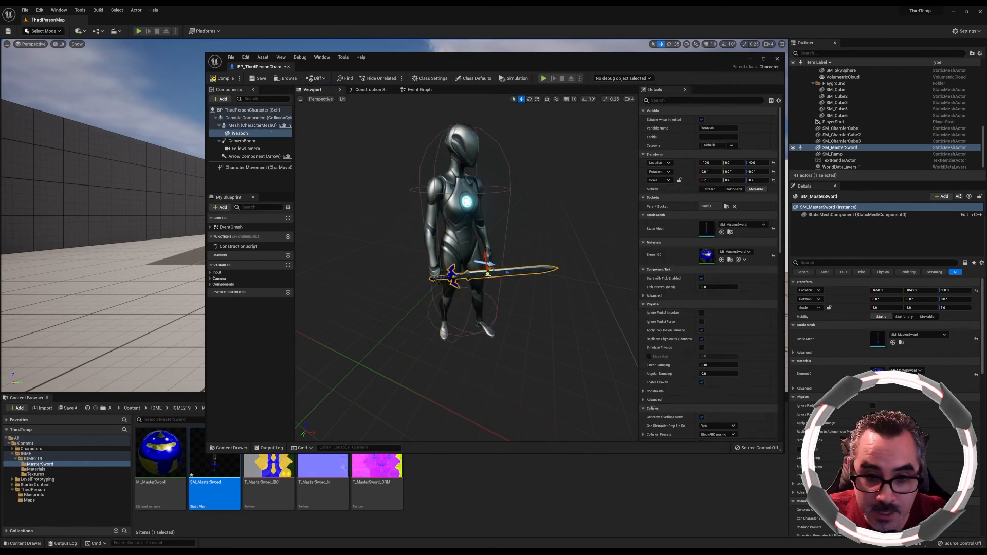
key(w)
mouse_move(488, 275)
right_down()
mouse_move(463, 278)
mouse_move(494, 293)
mouse_move(478, 303)
mouse_move(442, 288)
mouse_move(489, 280)
mouse_move(496, 260)
right_up()
key(s)
key(w)
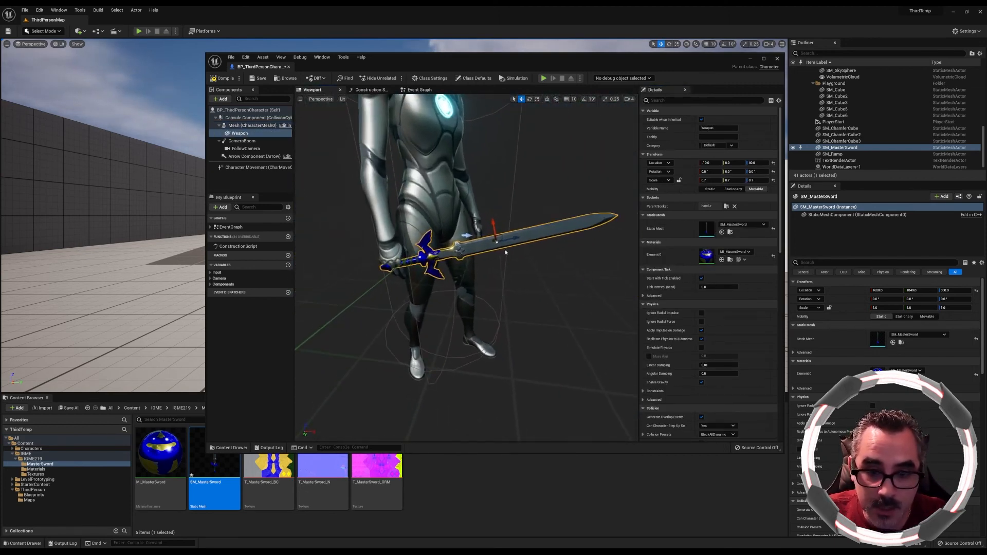
drag(517, 236, 529, 287)
right_drag(529, 286, 490, 213)
key(w)
key(s)
drag(474, 219, 483, 221)
right_drag(483, 221, 500, 269)
key(w)
key(s)
key(d)
key(s)
key(w)
key(s)
key(a)
key(w)
key(s)
key(w)
key(w)
key(s)
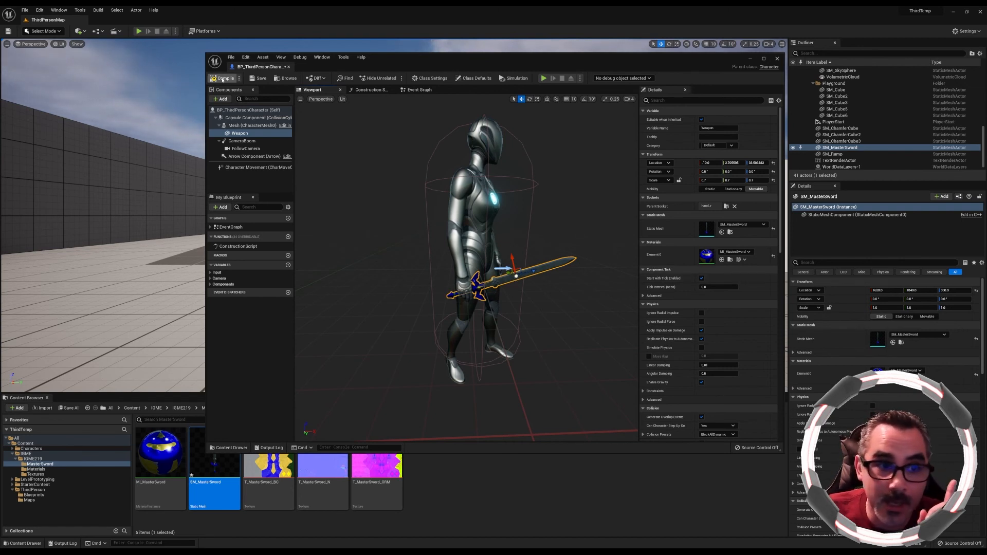
Compile and save the character blueprint, and briefly play-test the level with the sword in hand.
click(261, 79)
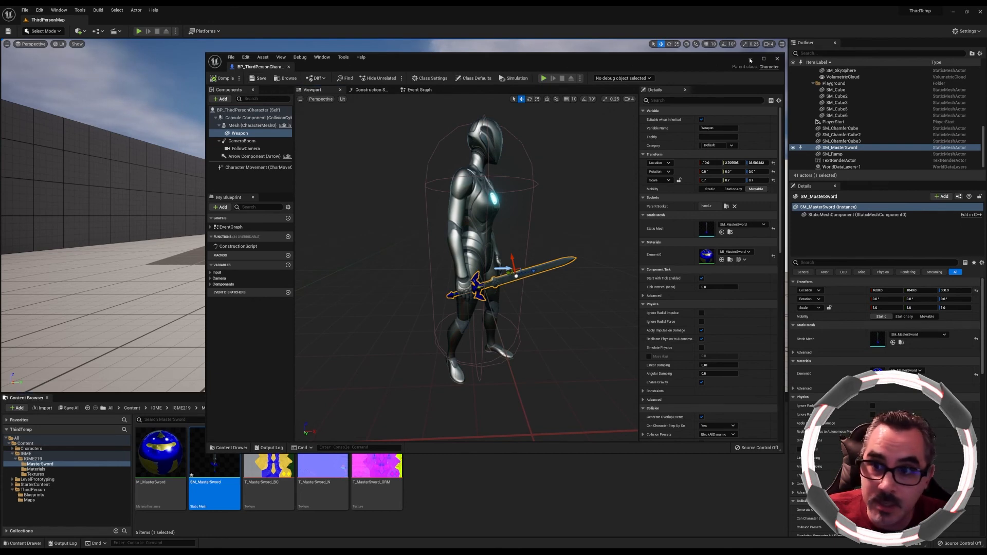
click(750, 59)
click(139, 30)
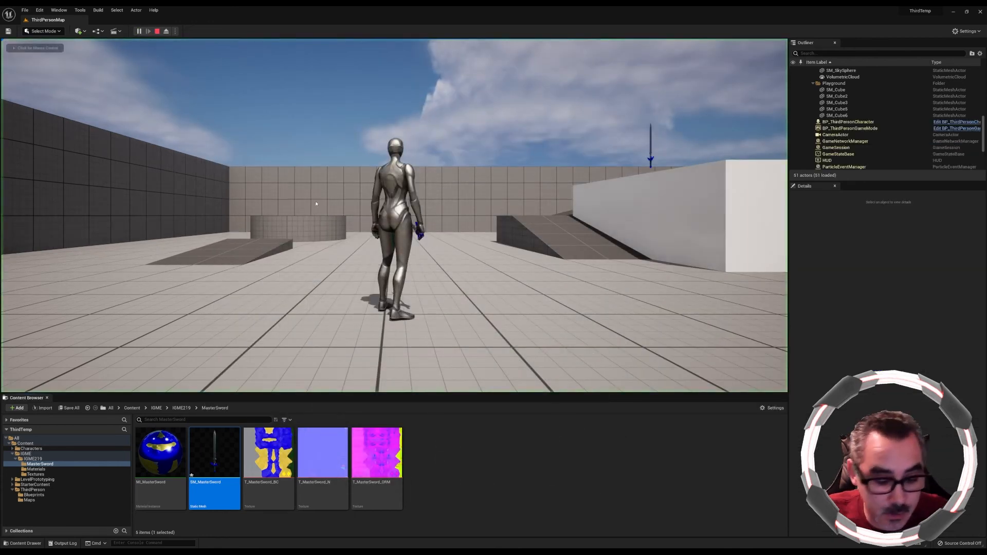
key(s)
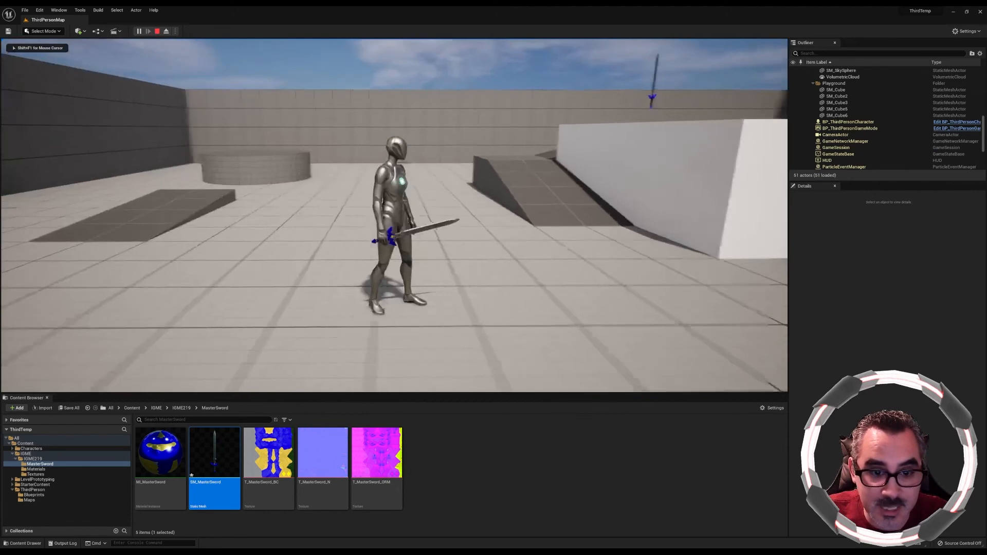
key(a)
key(Escape)
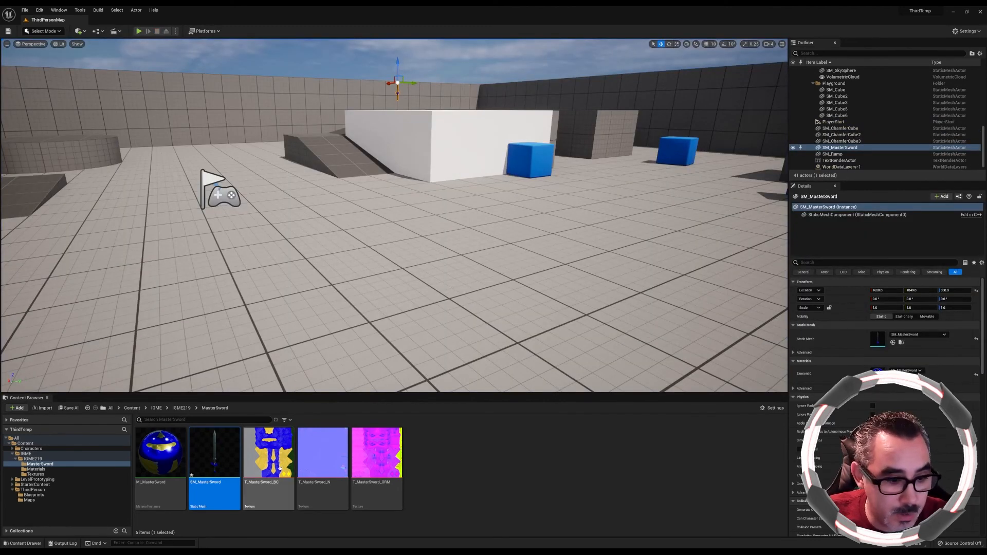
Reopen the third-person character blueprint, disable Pause Anims on the Mesh component, and save and close the blueprint.
click(181, 408)
mouse_move(426, 551)
click(454, 525)
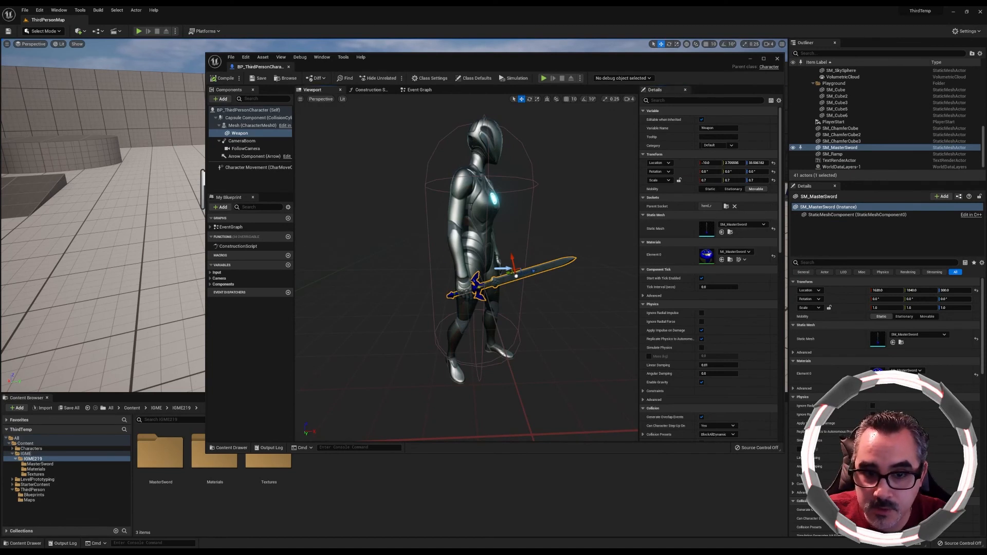
click(486, 221)
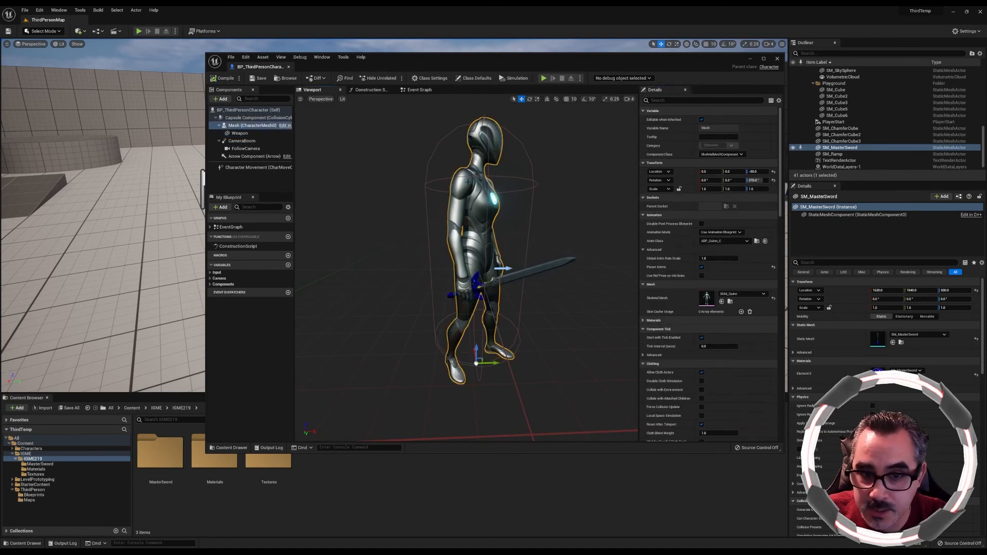
click(701, 267)
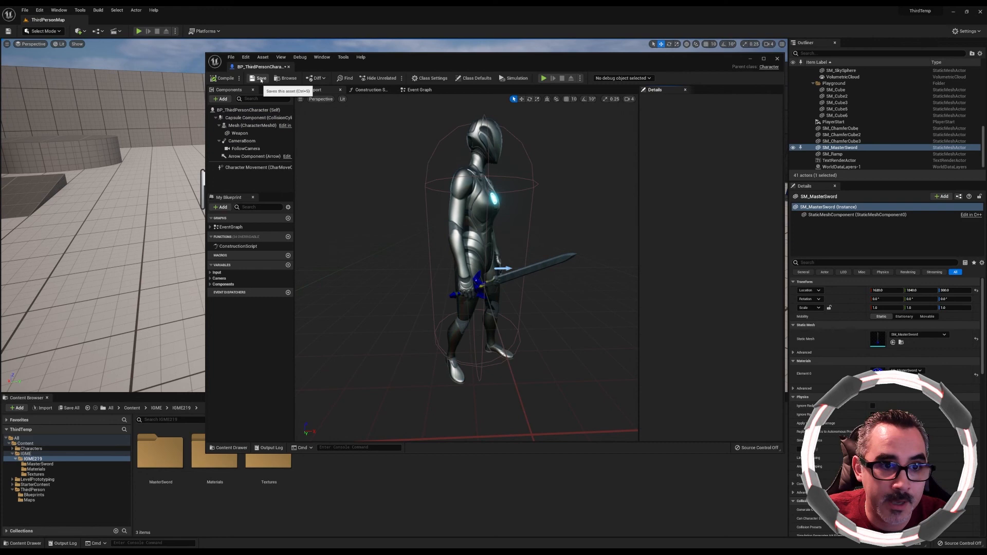
click(288, 67)
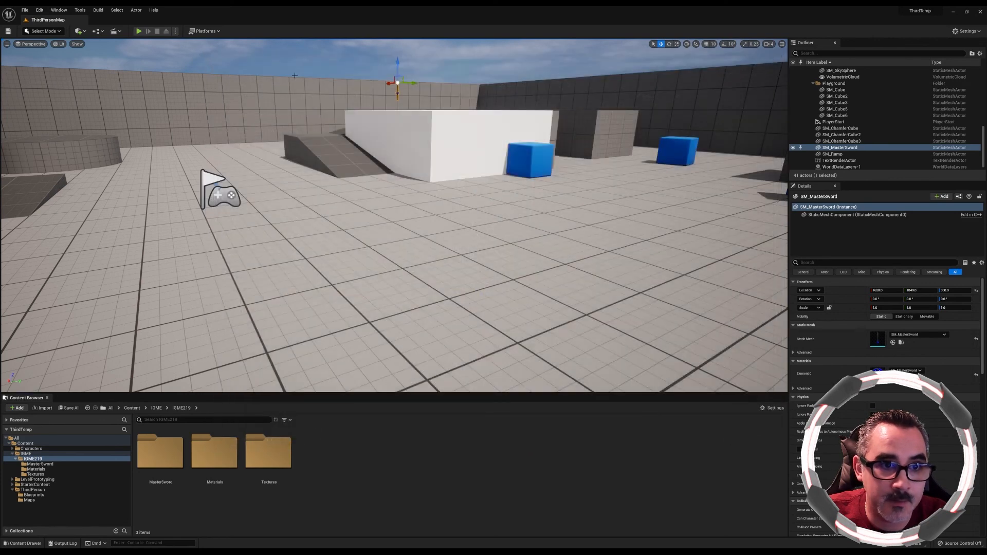
Play the level, run and jump around with the armed character, and stop beside the displayed sword on the white block.
click(139, 31)
key(w)
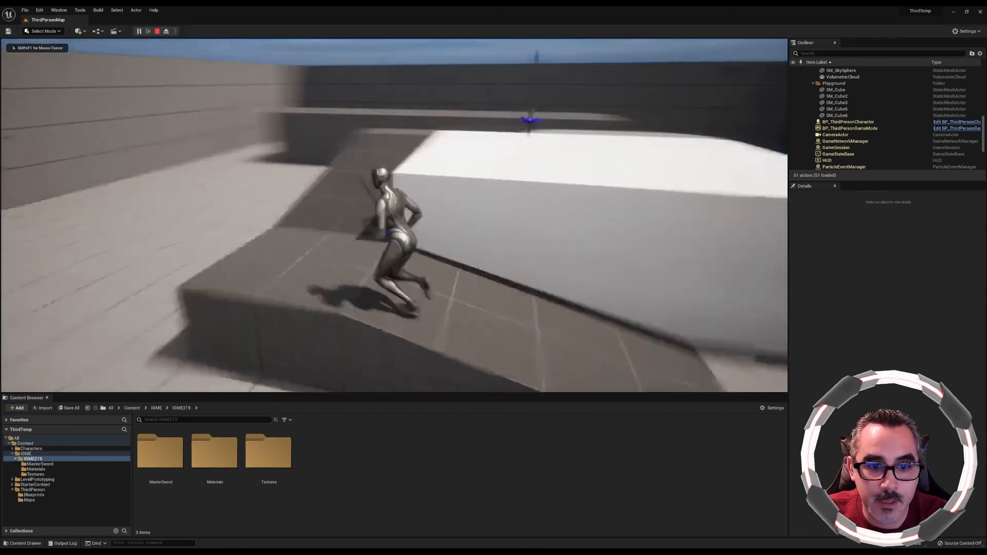
key(a)
key(s)
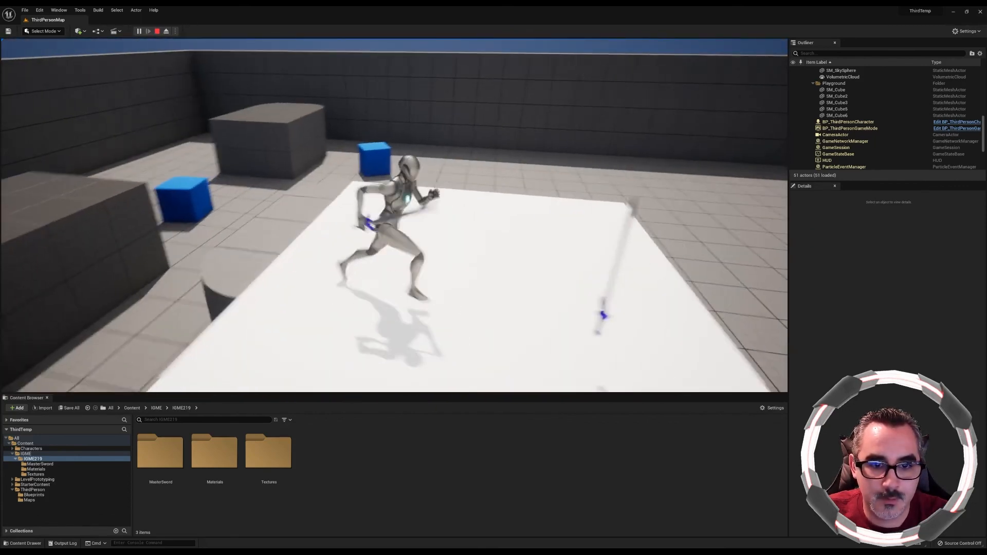
key(d)
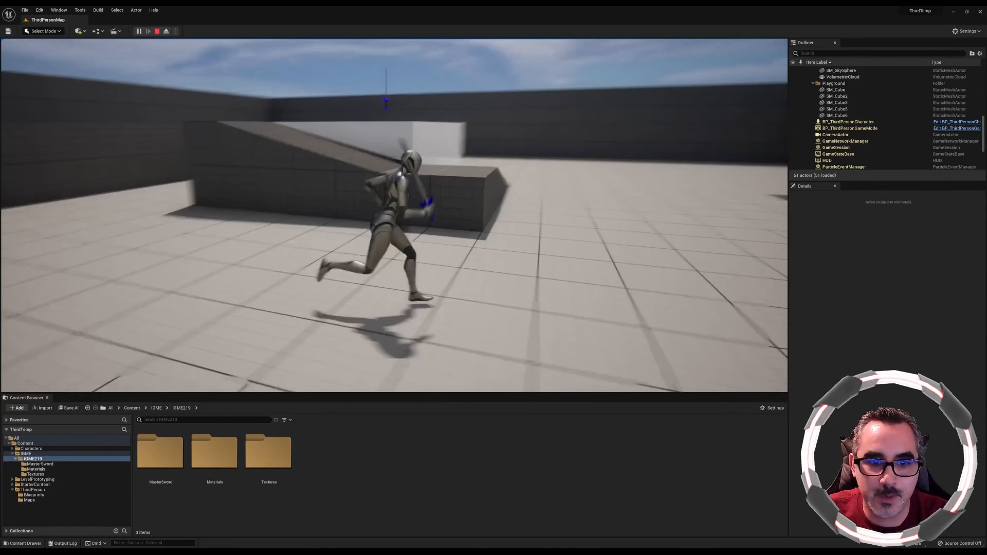
key(w)
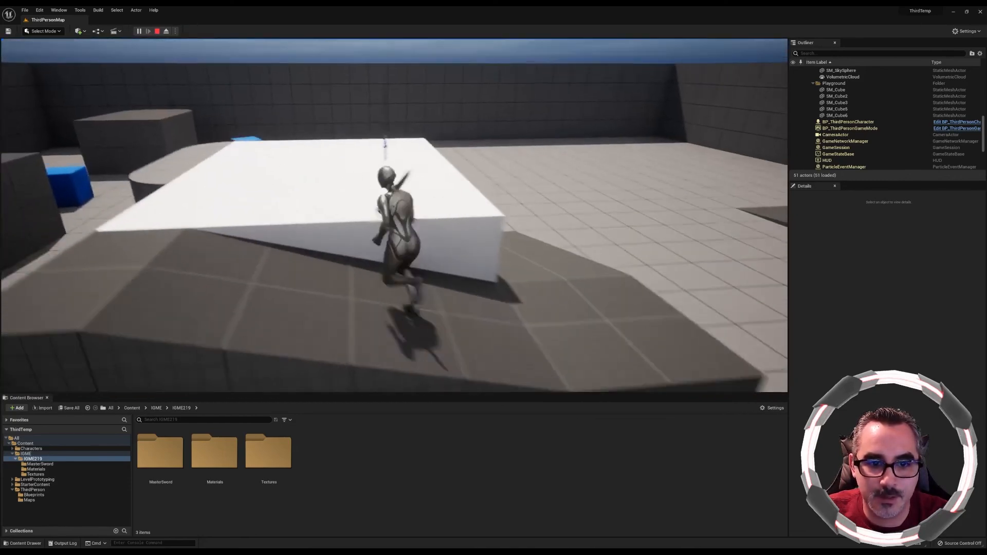
key(space)
key(s)
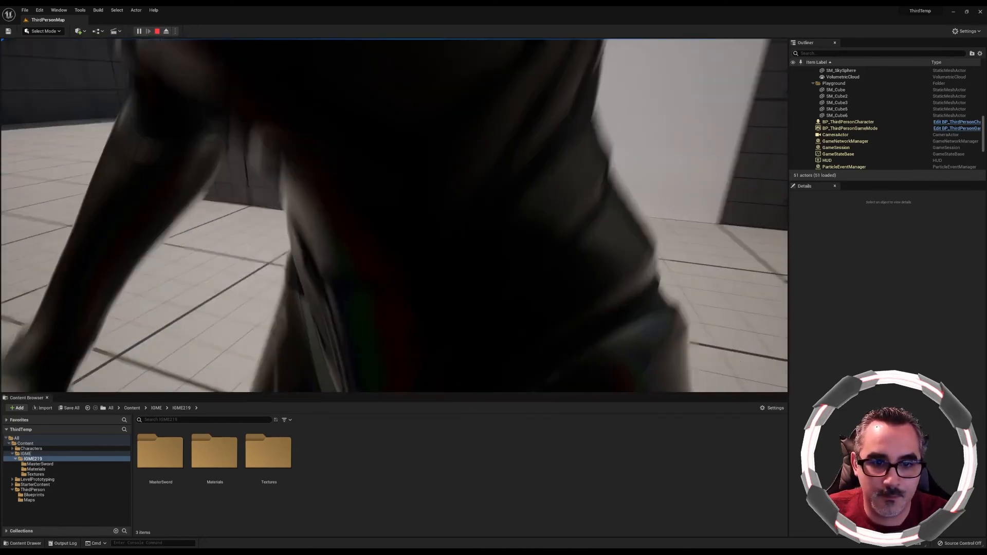
key(w)
key(d)
key(space)
key(s)
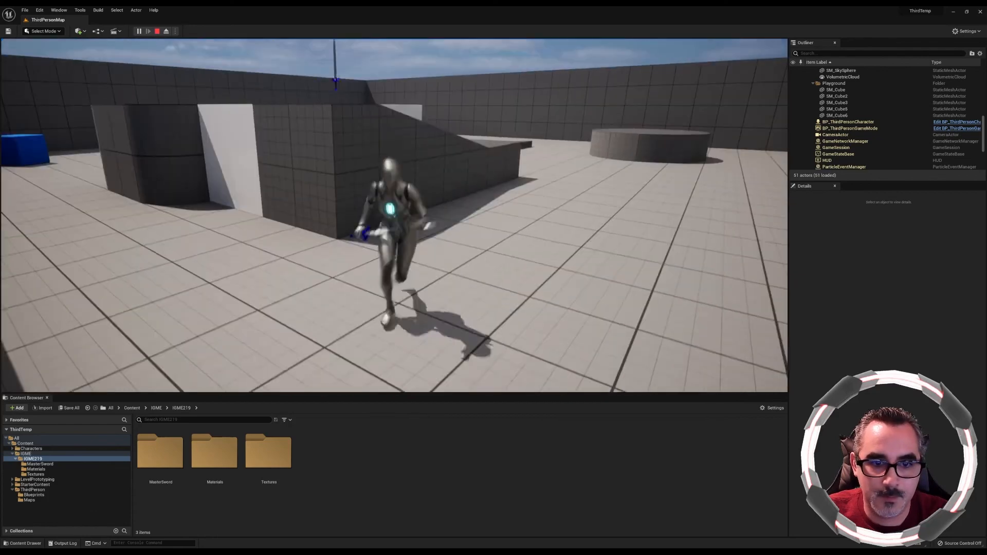
key(d)
key(w)
key(space)
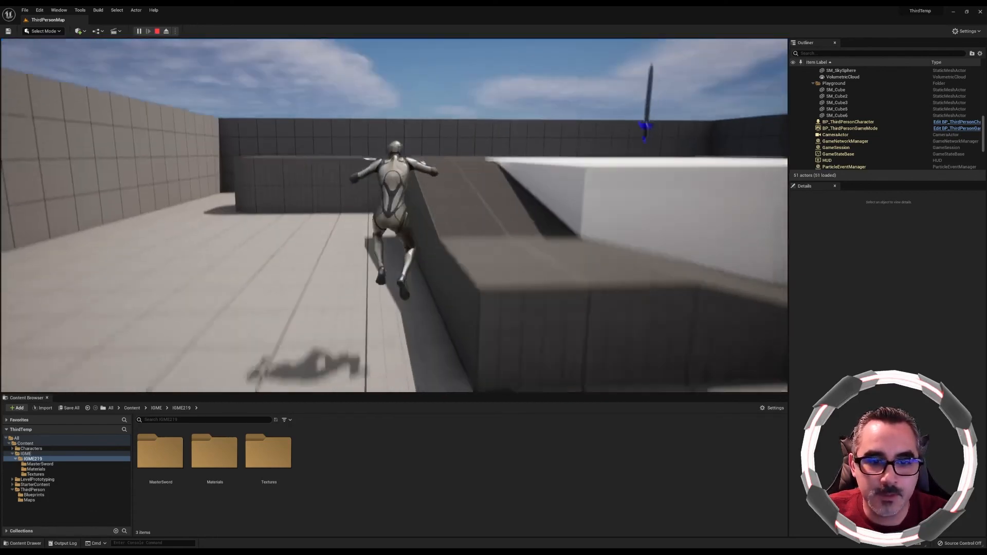
key(space)
key(w)
key(a)
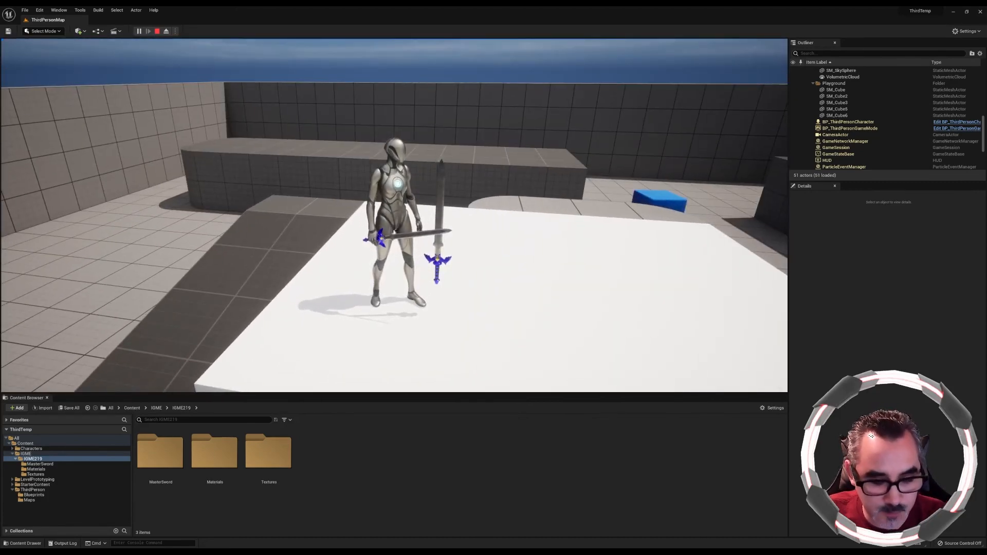
Show the MasterSword folder's assets and capture them together with the character and both swords using the Snipping Tool.
key(shift+F1)
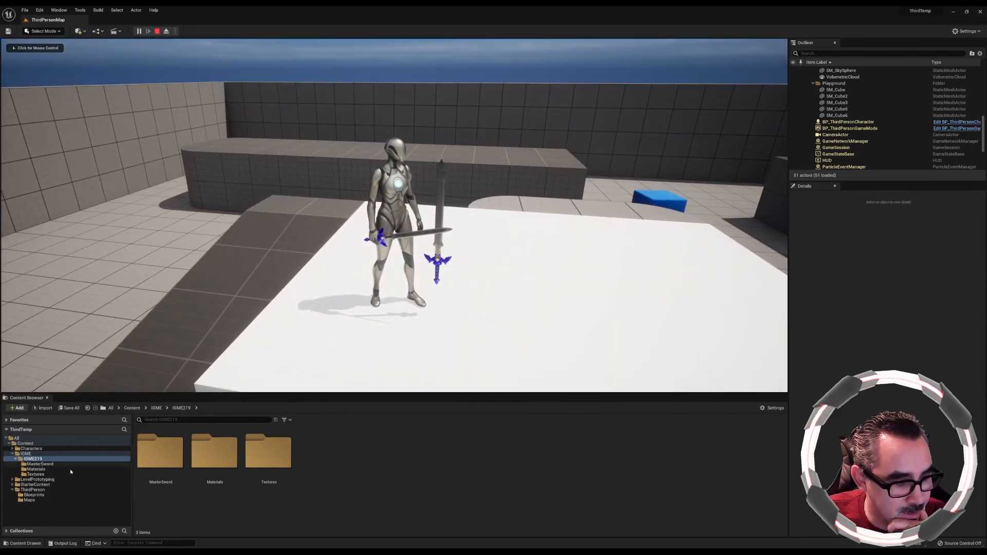
double_click(158, 458)
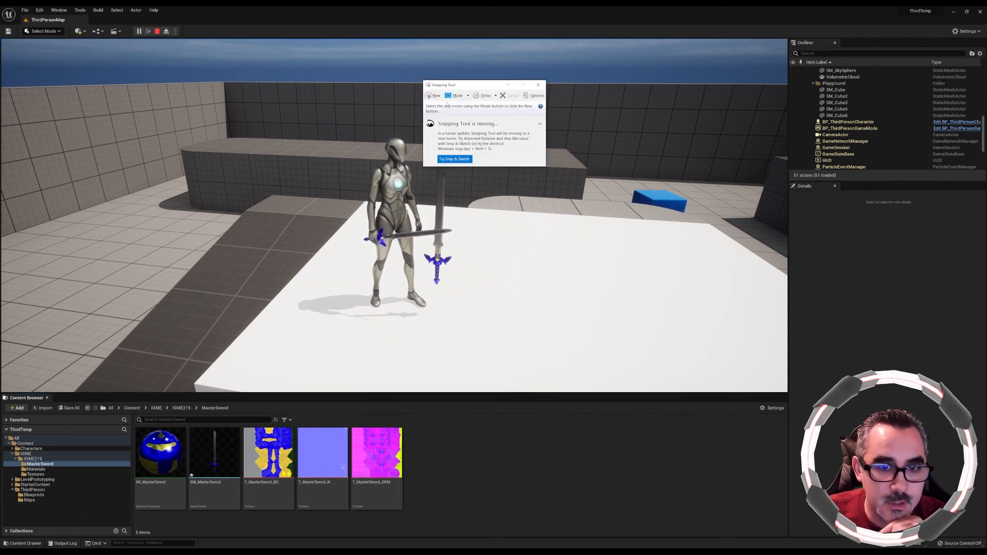
click(433, 95)
drag(109, 84, 503, 523)
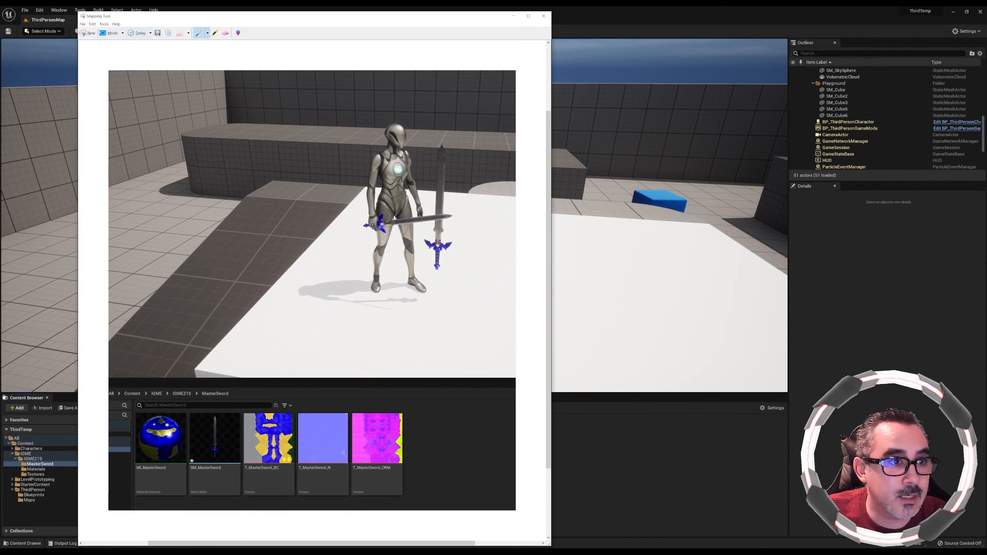
Save the snip to the Desktop as a PNG named E07, the author's surname and AssetInEngine, joined by underscores, and close the Snipping Tool.
click(82, 24)
click(82, 24)
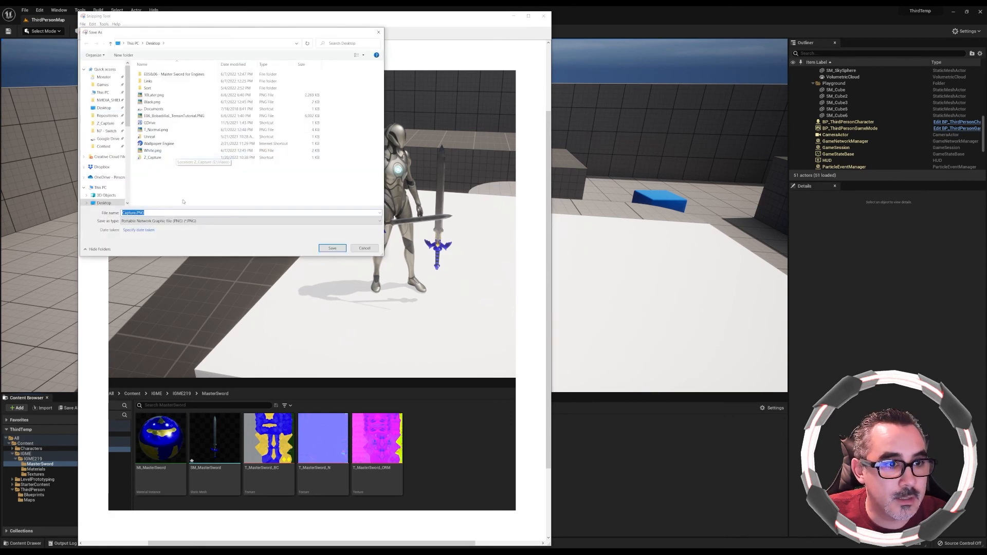
text(E07_Bobadilla_AssetInEngine)
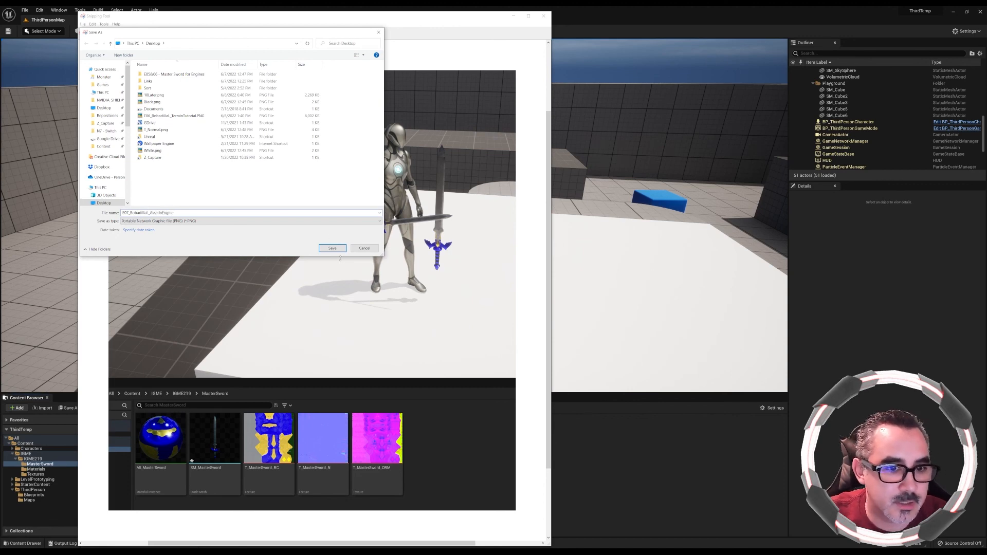
click(332, 248)
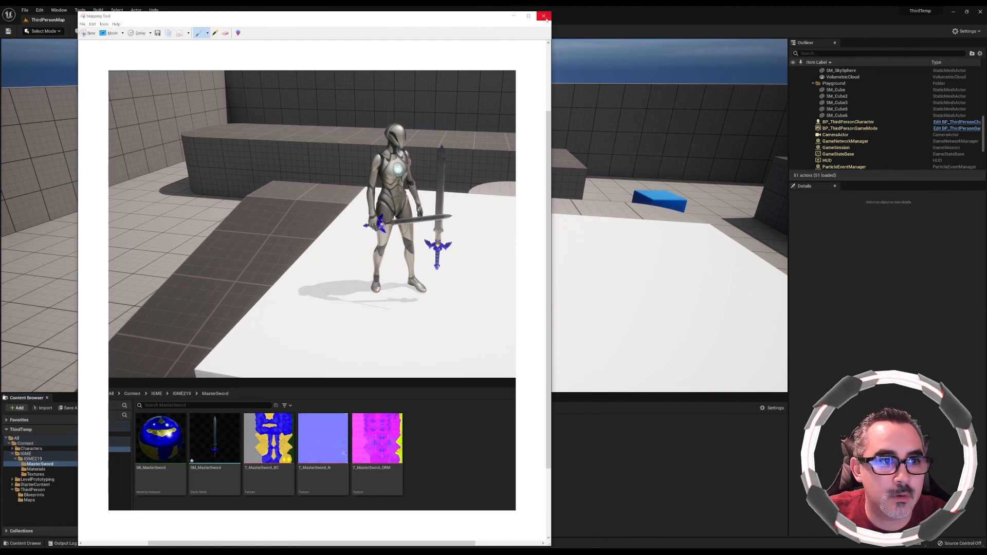
click(544, 16)
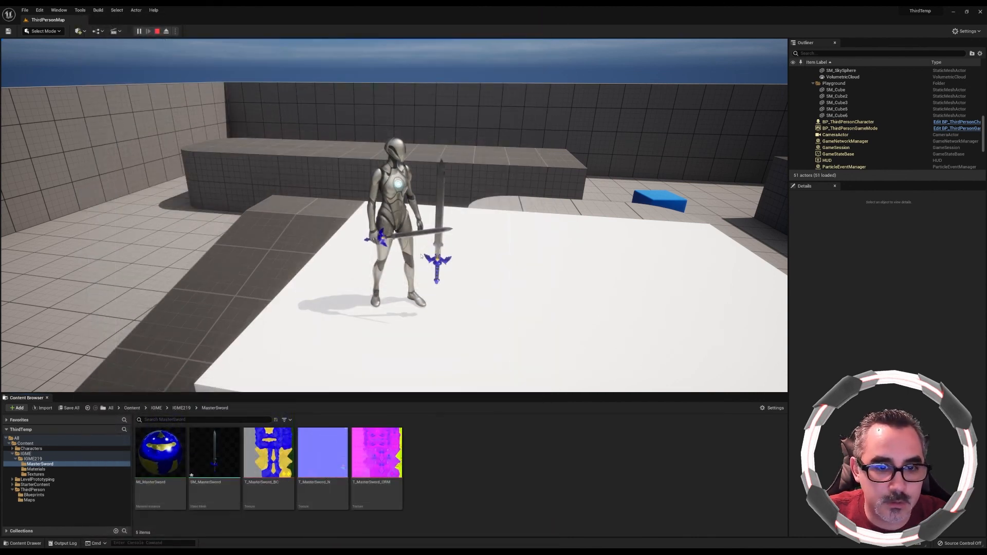
Resume the running play session, run and jump the armed character around the ramps and white block, and end the session.
click(332, 135)
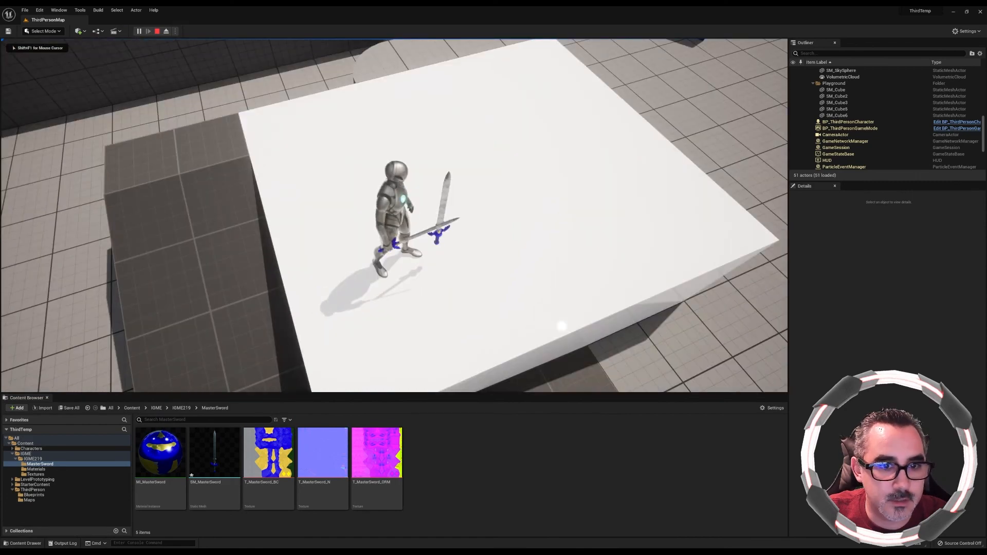
key(w)
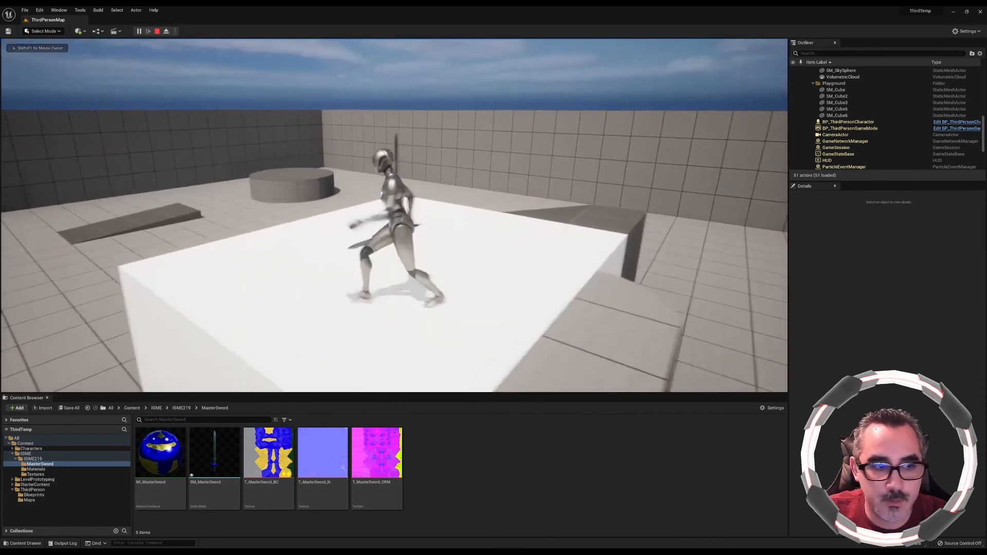
key(space)
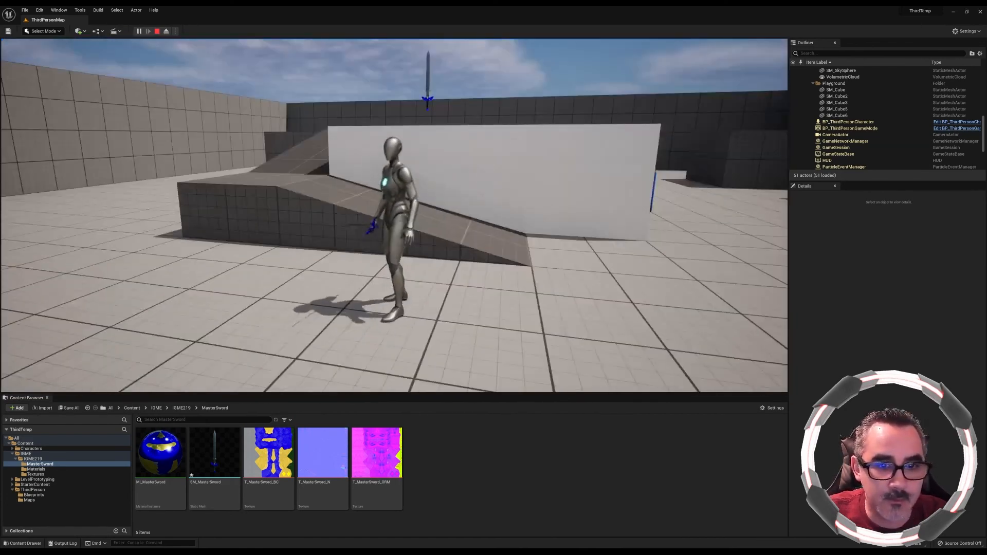
key(s)
key(w)
key(space)
key(w)
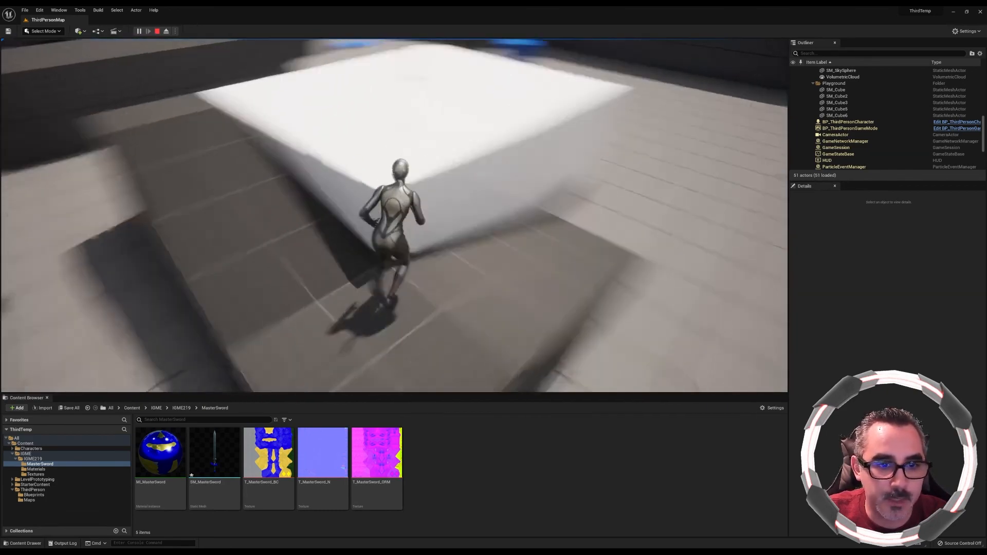
key(a)
key(s)
key(w)
key(w)
key(space)
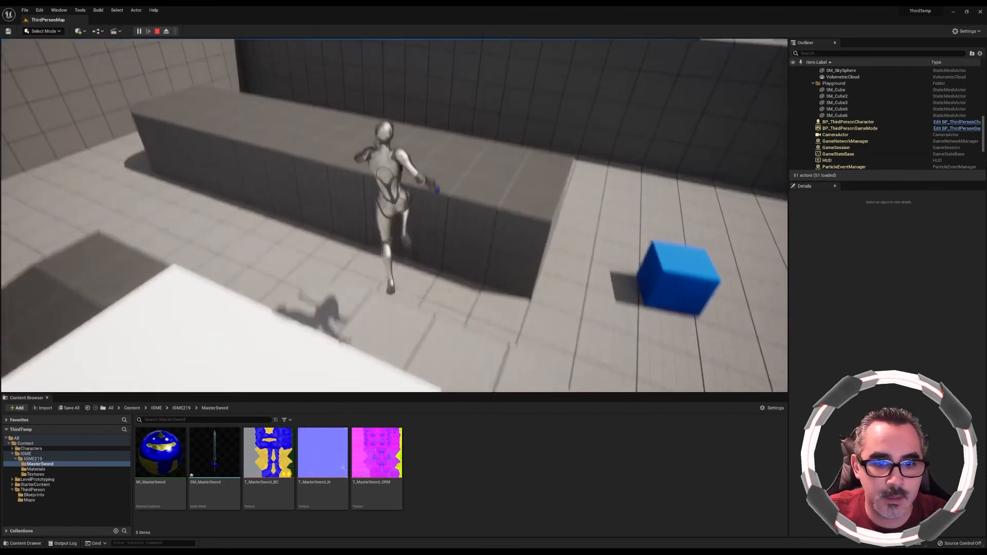
key(w)
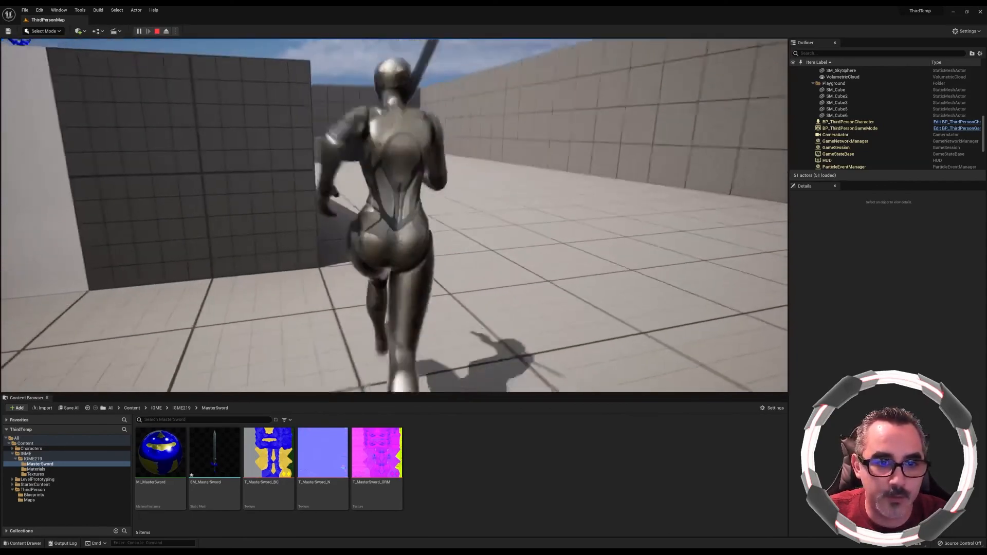
key(space)
key(w)
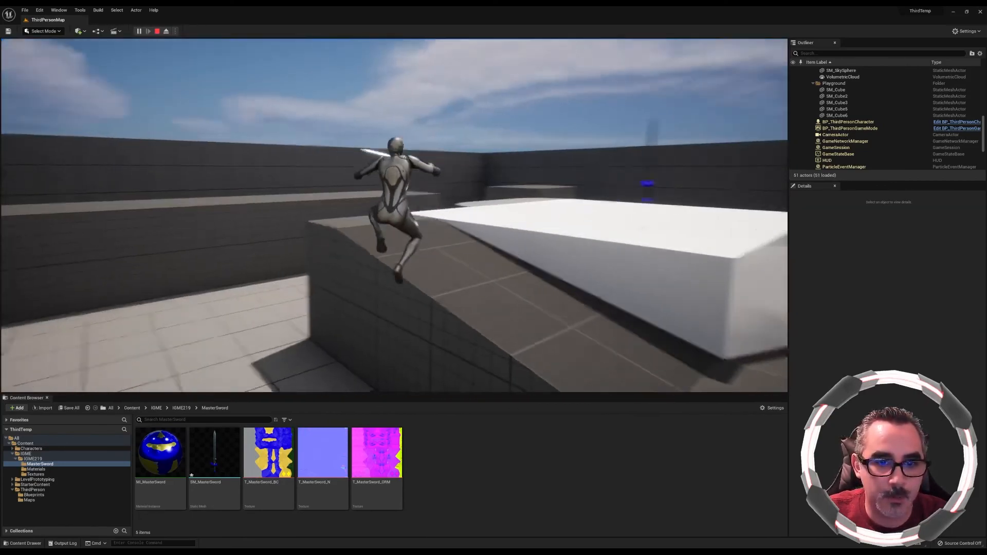
key(w)
key(space)
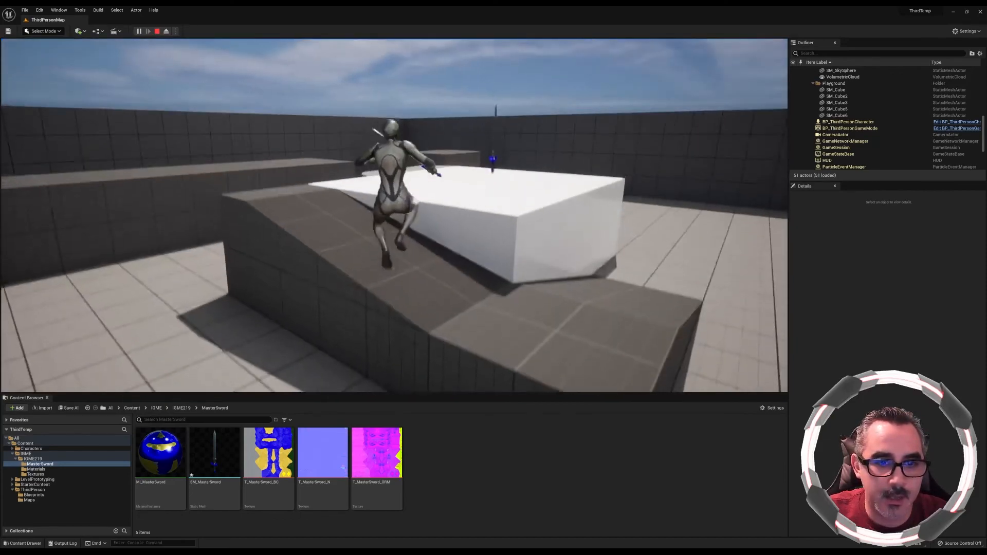
key(space)
key(w)
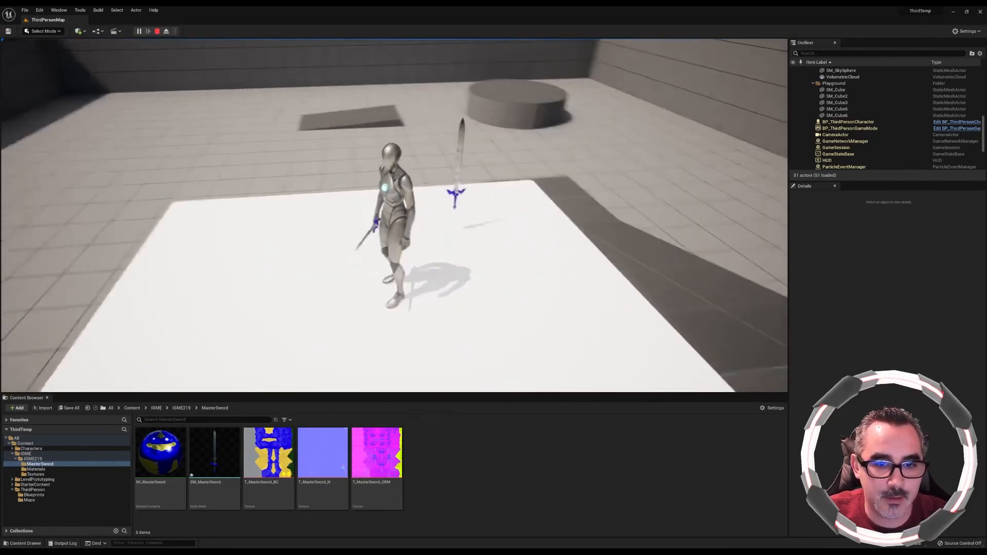
key(Escape)
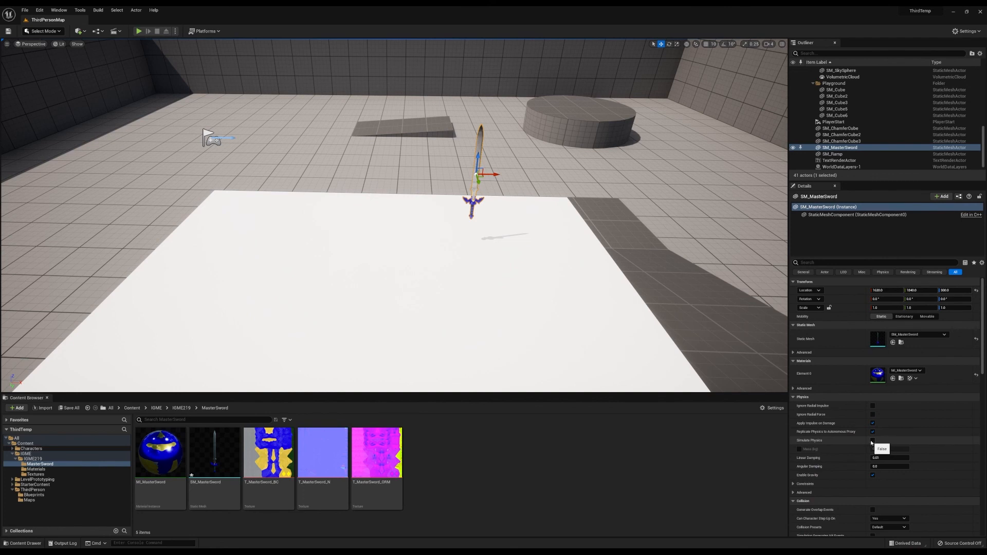
Enable Simulate Physics on the placed SM_MasterSword, play-test by running and jumping around the white block, and stop the session.
click(872, 441)
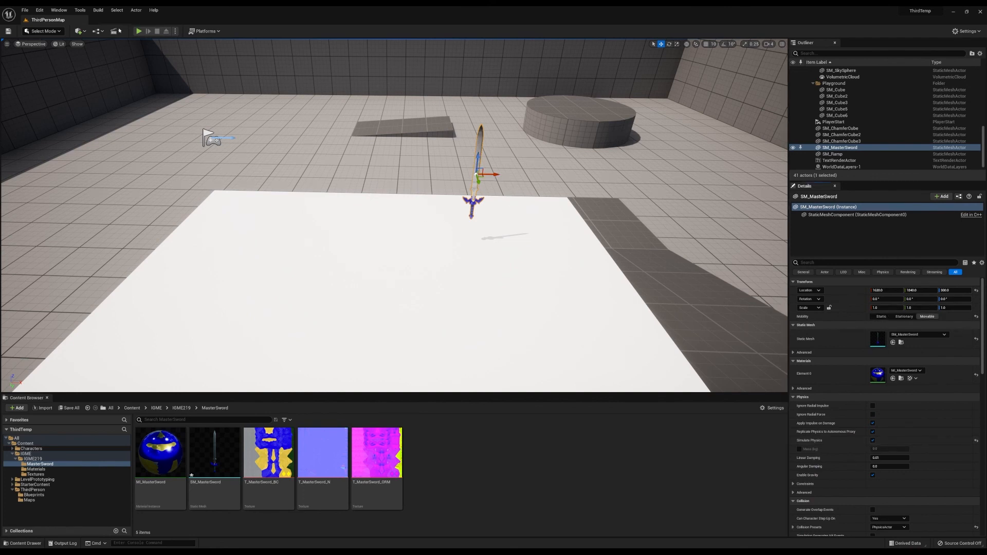
click(139, 30)
key(w)
key(w)
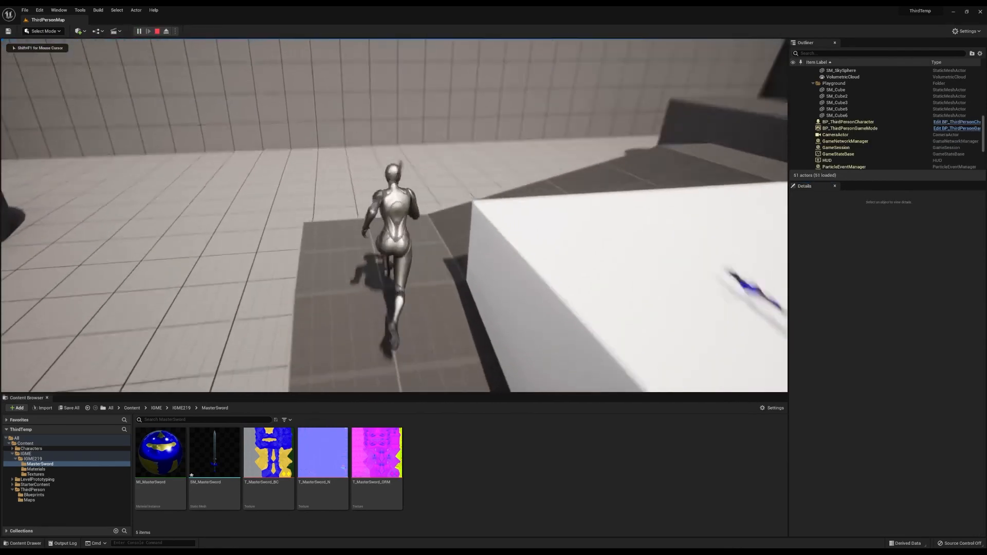
key(w)
key(space)
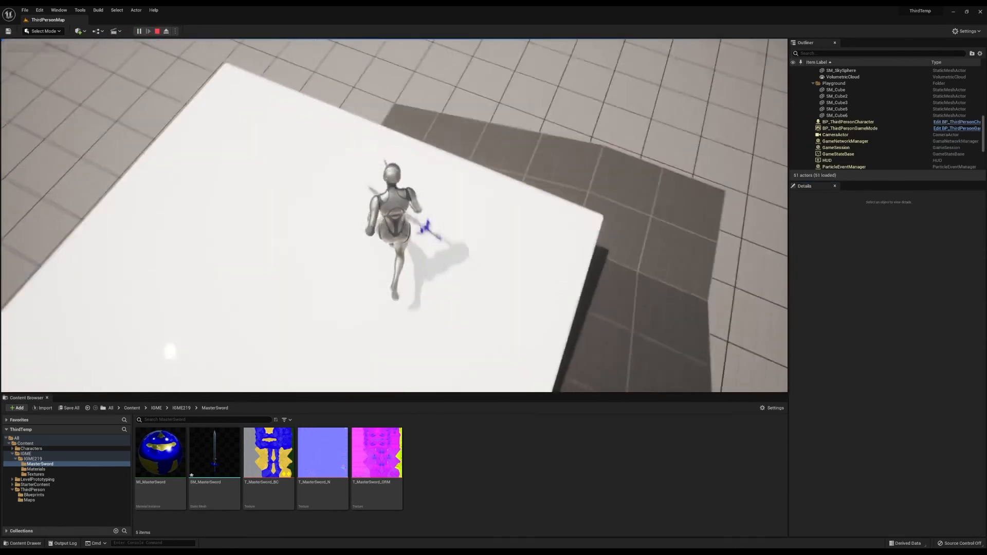
key(w)
key(space)
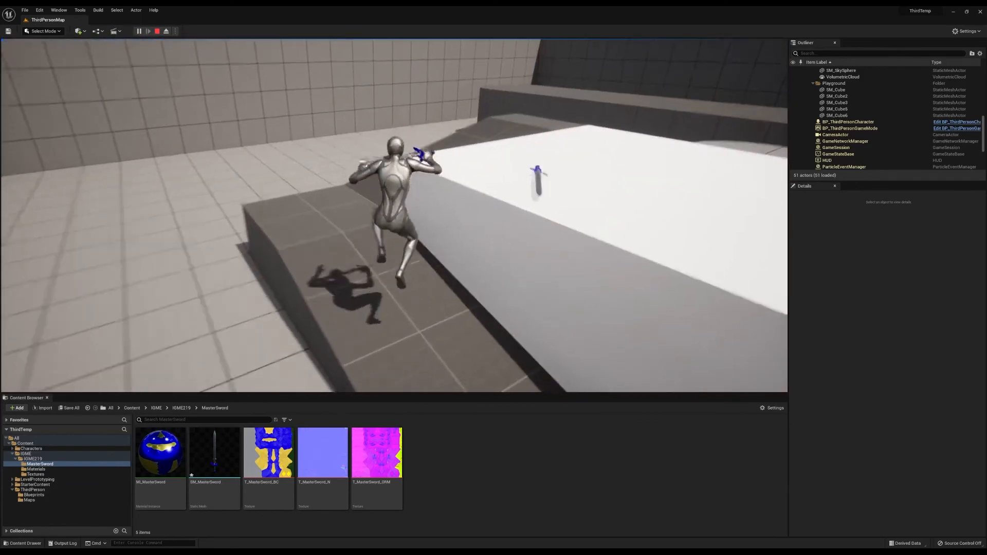
key(w)
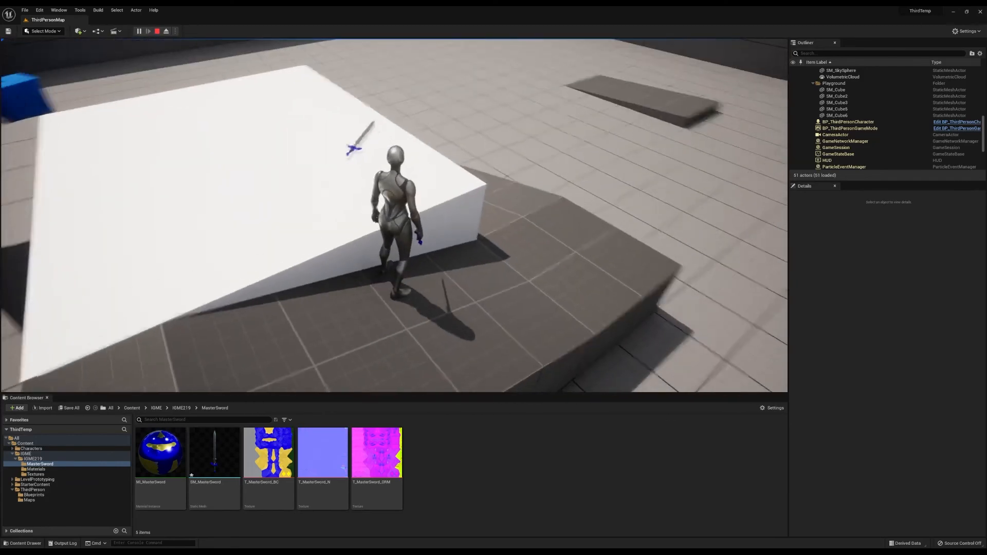
key(Escape)
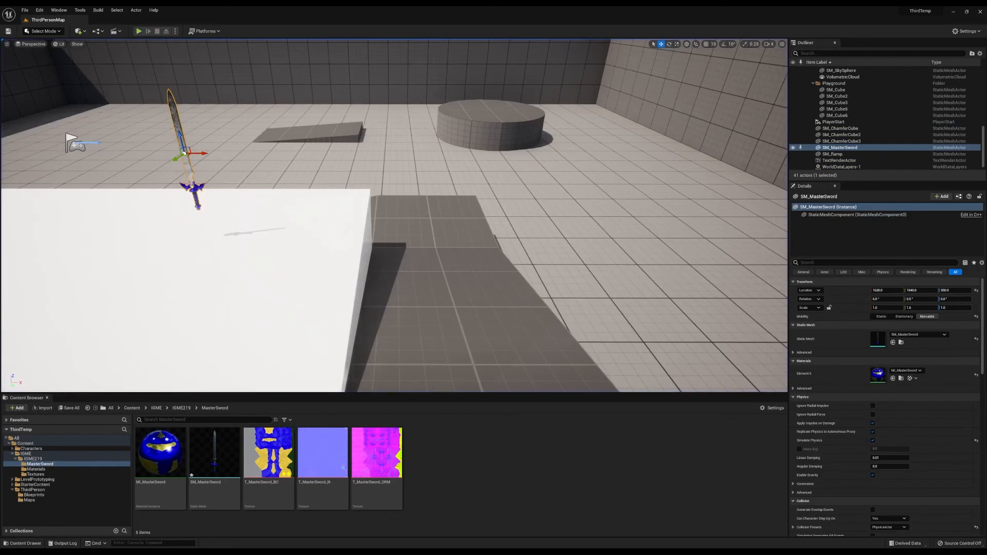